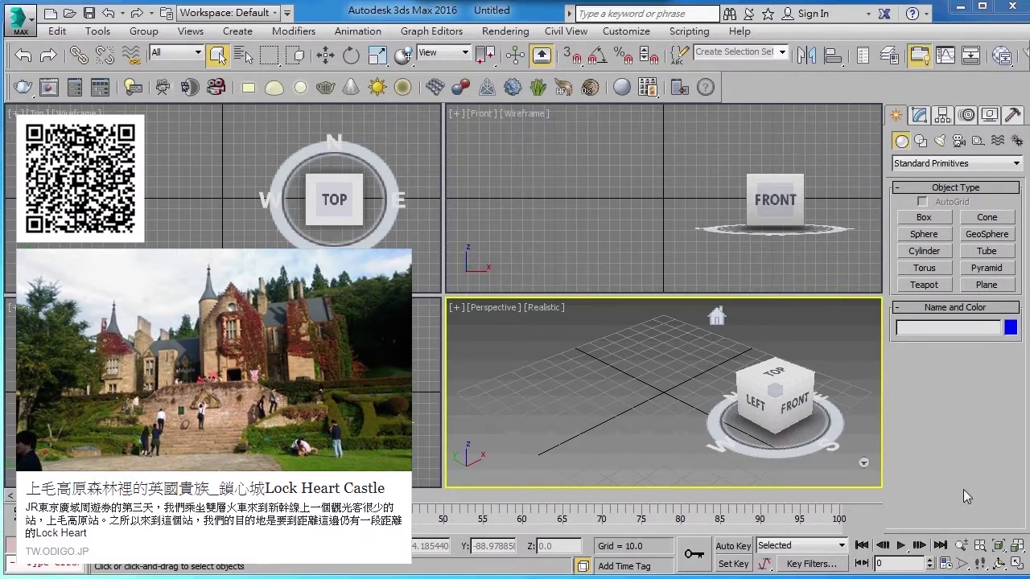
Step: Maximize the Perspective view, then preview the ame-light scheme in the Custom UI and Defaults Switcher
left_click(1018, 564)
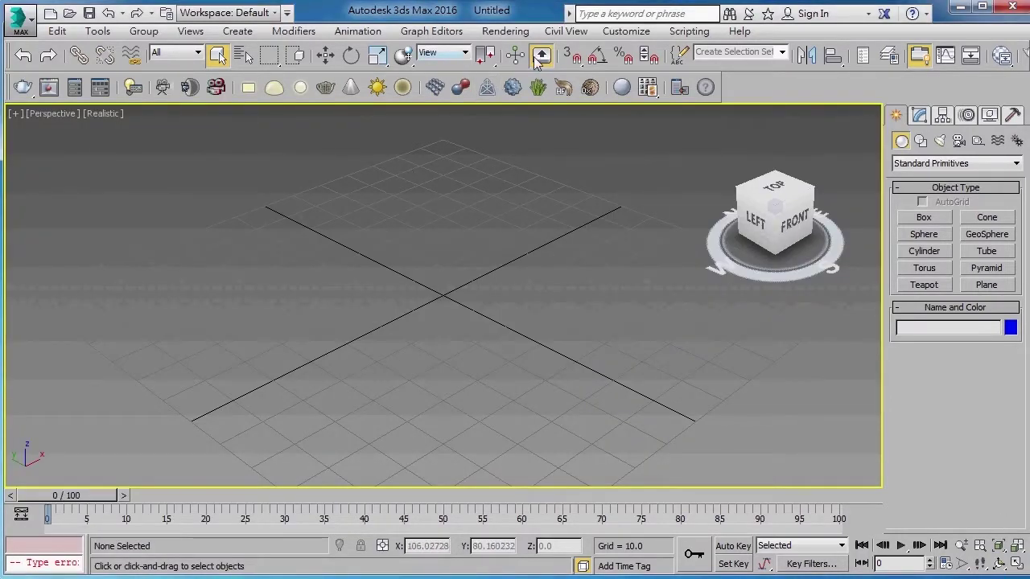
left_click(626, 30)
left_click(667, 179)
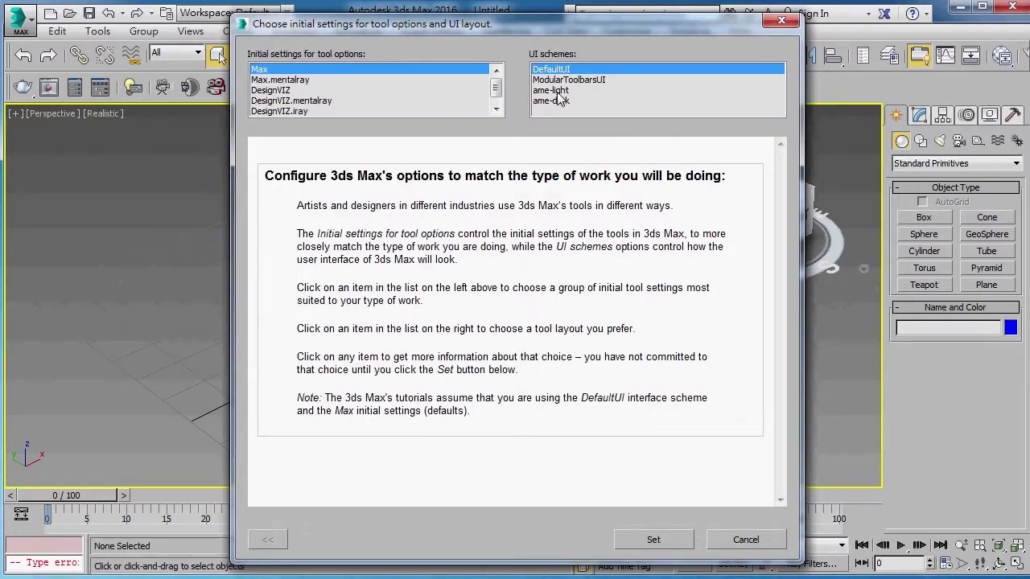
left_click(556, 91)
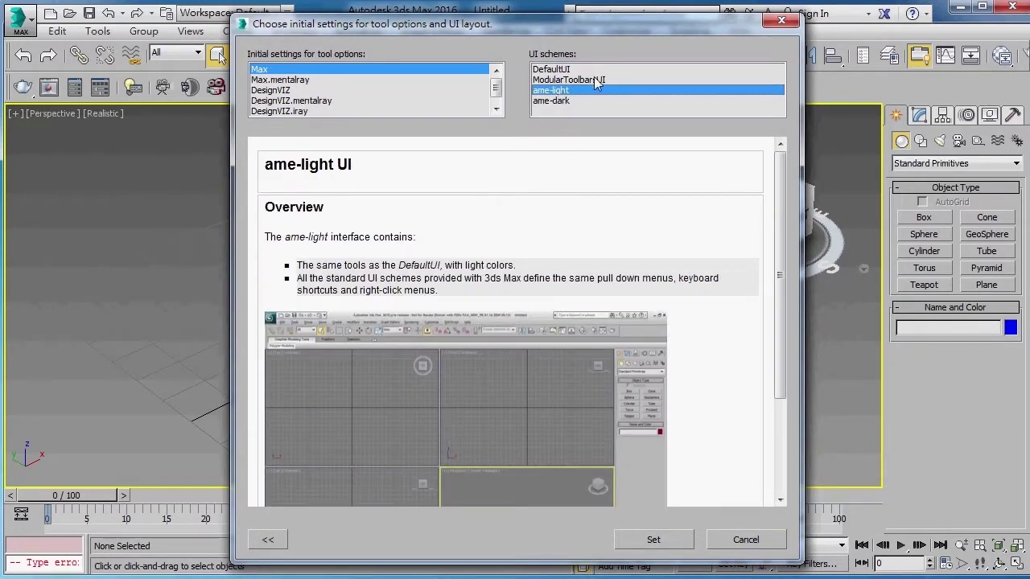
left_click(781, 21)
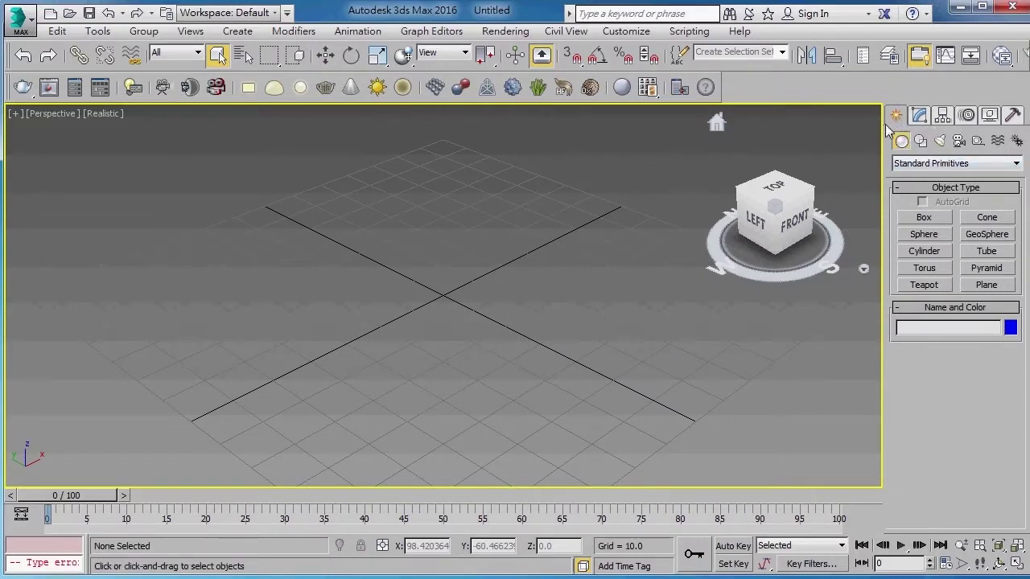
Step: Start Biped creation from Systems and return to a single full-size Perspective view of the grid
left_click(1017, 142)
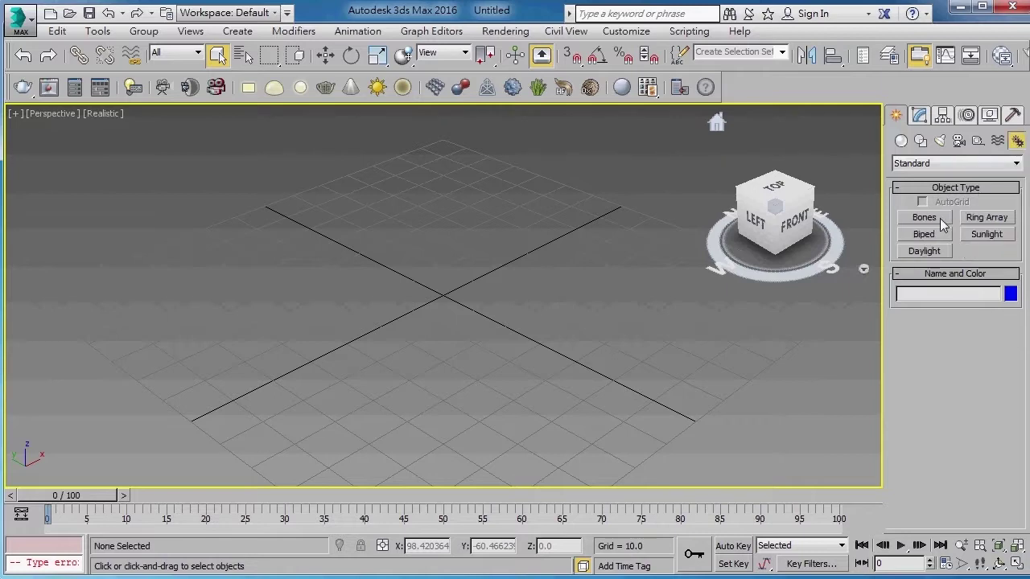
left_click(918, 238)
middle_click_drag(540, 300, 546, 359)
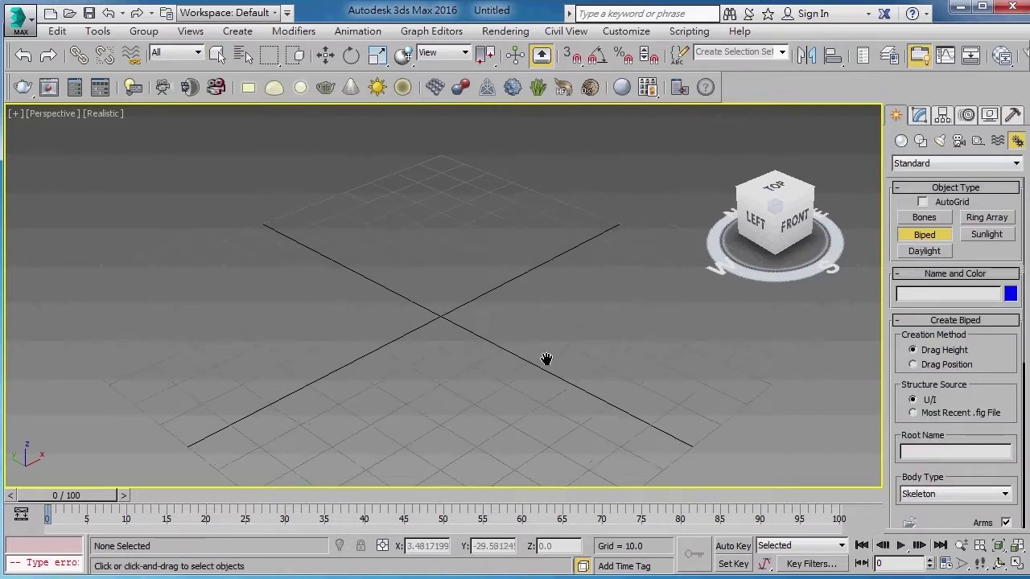
key("alt+w")
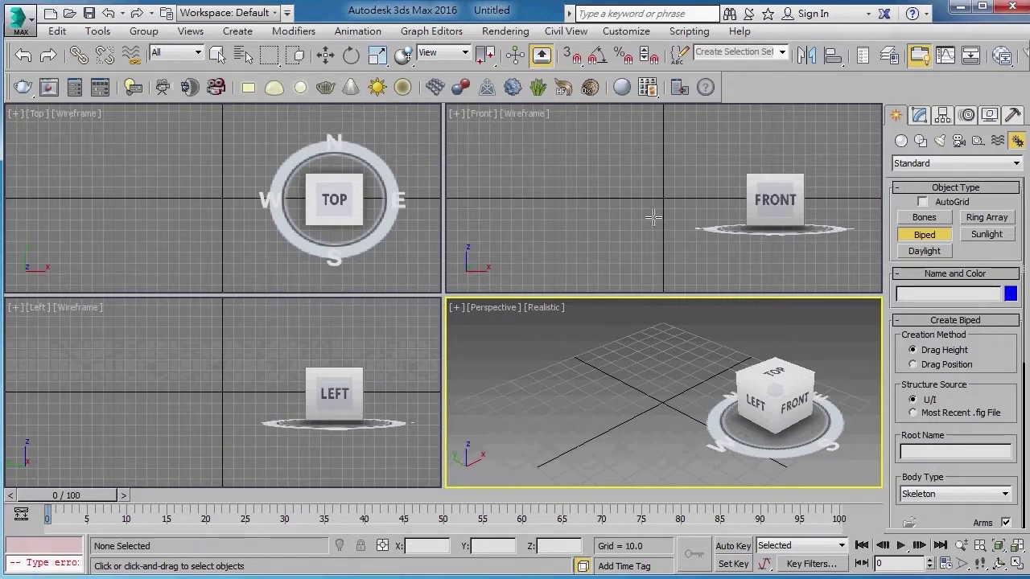
key("alt+w")
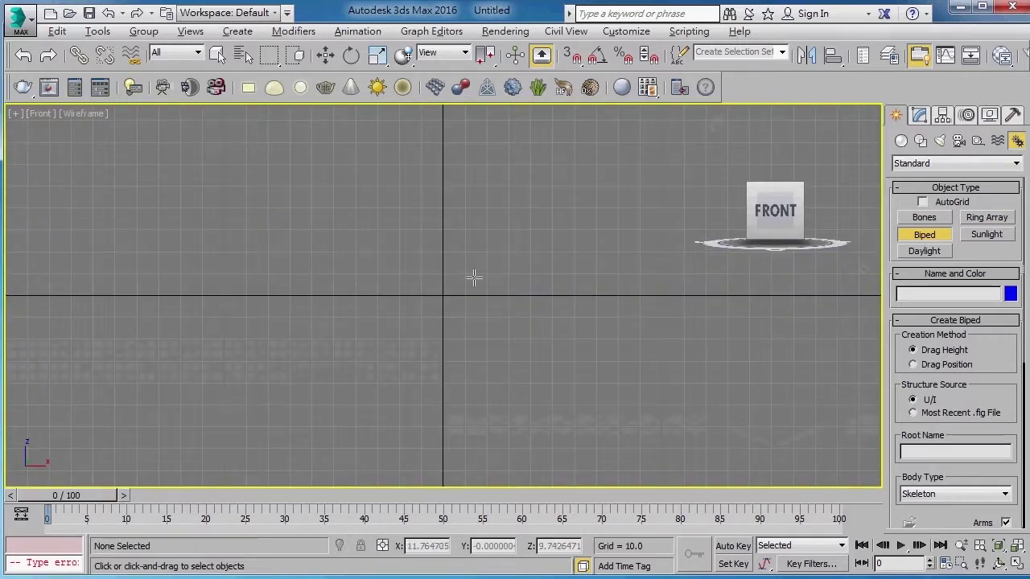
key("alt+w")
left_click(644, 370)
key("alt+w")
scroll(547, 354, "down", 3)
middle_click_drag(529, 368, 486, 362, "alt")
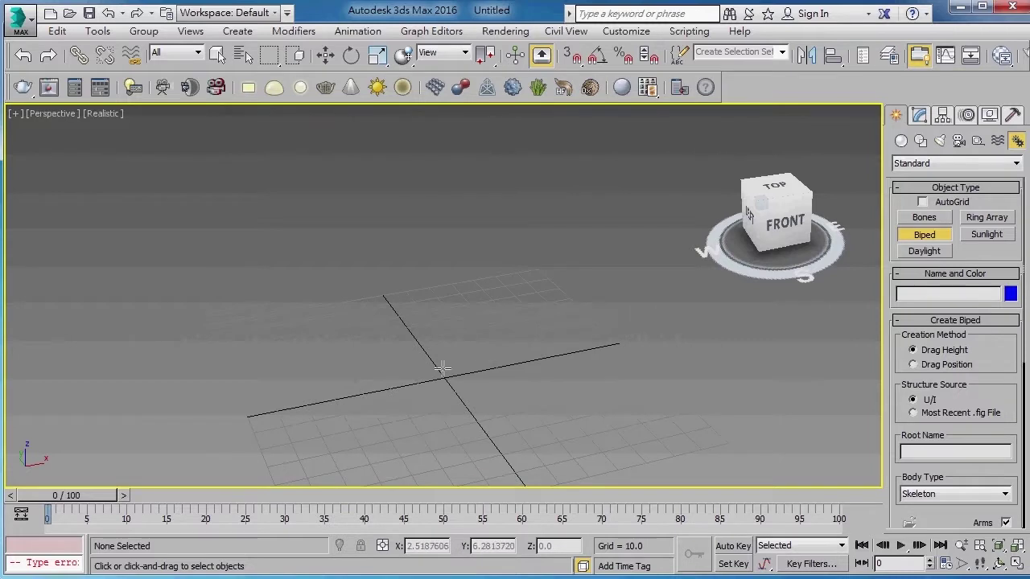
Step: Drag out a full-height biped at the grid origin, undoing the extra second biped
left_click_drag(445, 377, 526, 142)
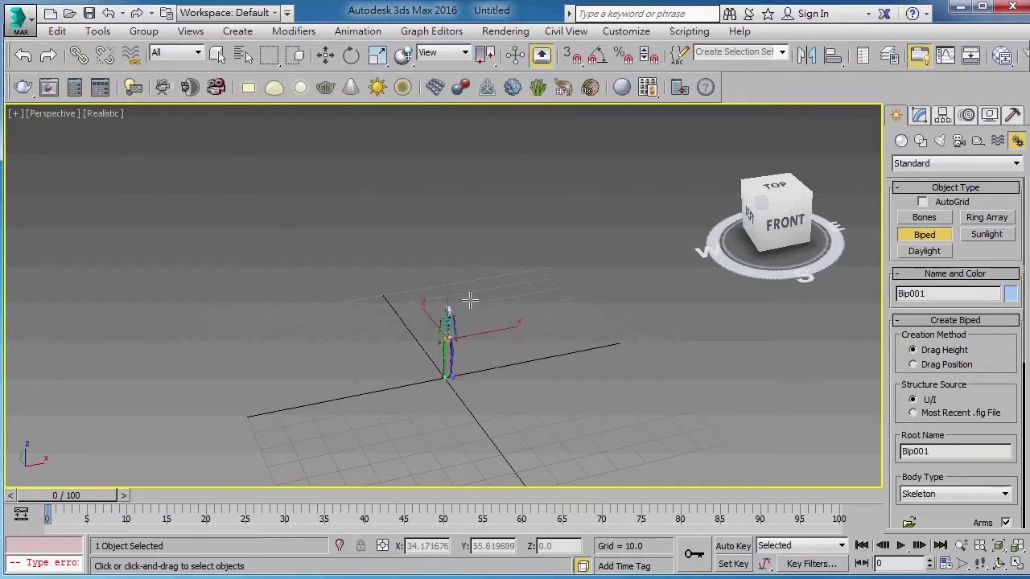
mouse_move(784, 221)
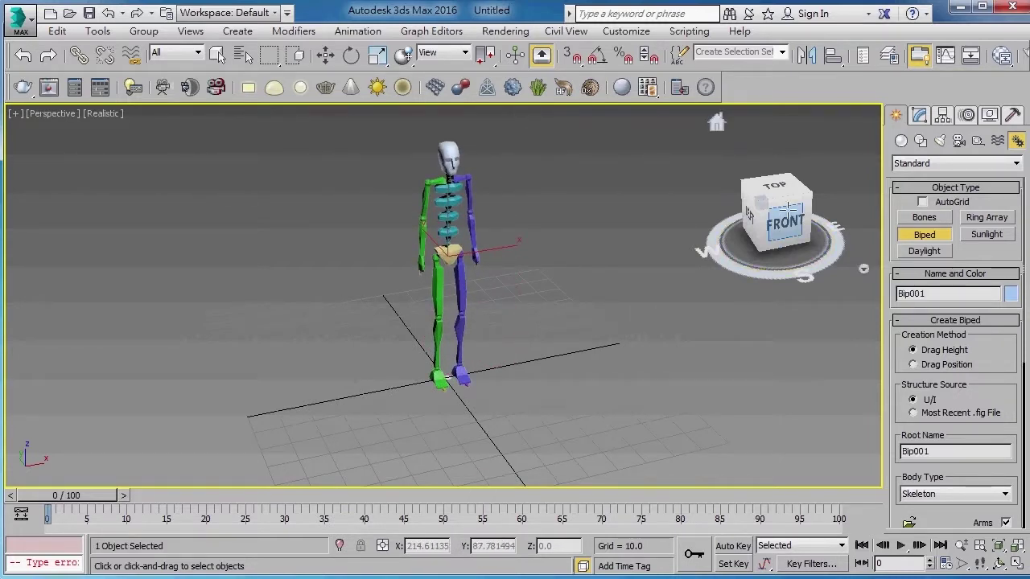
mouse_move(558, 306)
middle_mouse_down("alt")
mouse_move(524, 271)
mouse_move(526, 333)
mouse_move(686, 383)
middle_mouse_up("alt")
left_click_drag(489, 438, 641, 292)
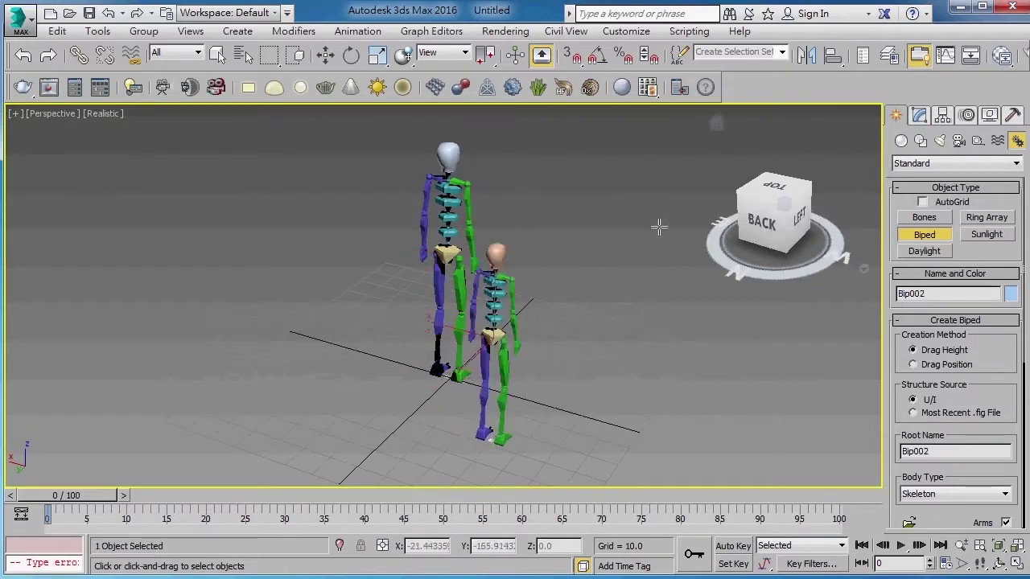
mouse_move(695, 306)
middle_mouse_down("alt")
mouse_move(326, 337)
mouse_move(619, 333)
mouse_move(598, 328)
middle_mouse_up("alt")
key("ctrl+z")
right_click(564, 344)
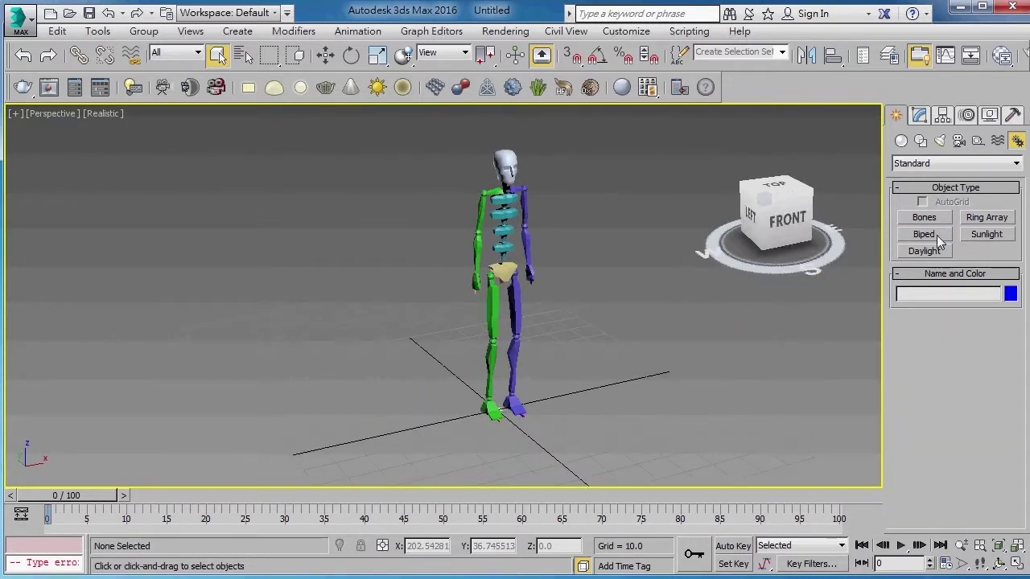
Step: Show the Motion panel and select Bip001's pelvis to bring up its Biped controls
middle_click_drag(706, 321, 646, 349)
left_click(968, 115)
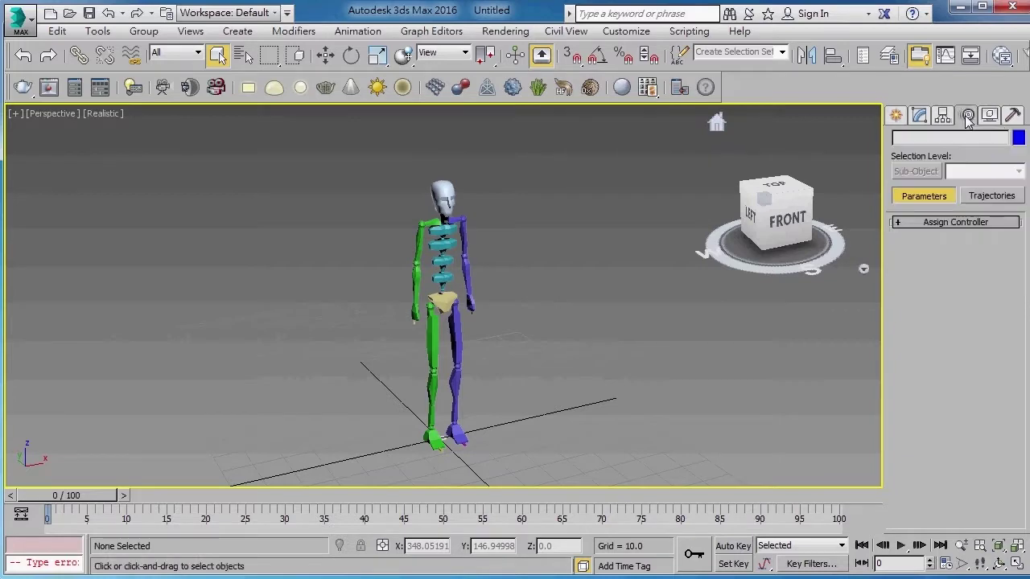
key("F3")
key("F3")
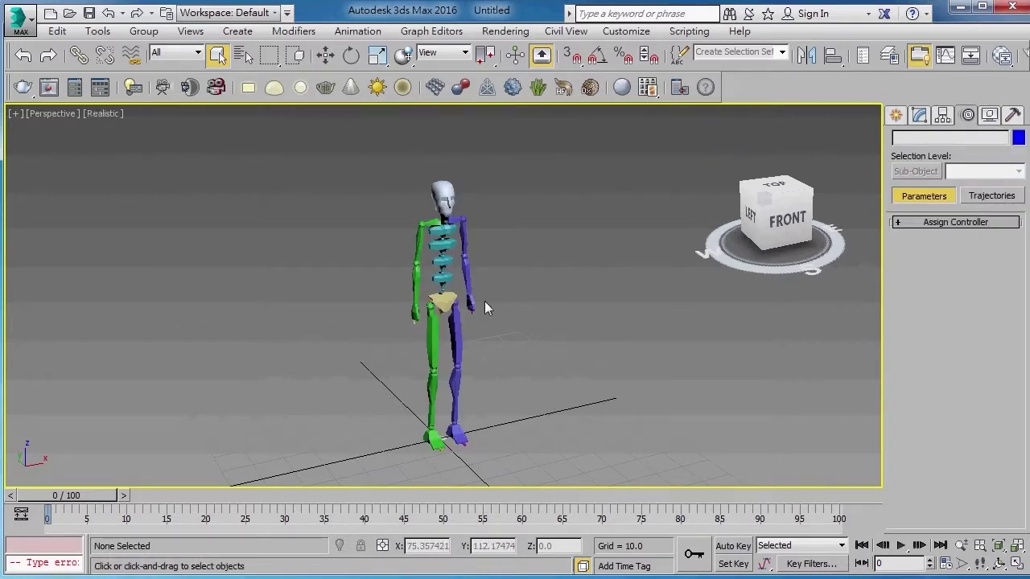
scroll(500, 354, "up", 5)
key("F3")
key("F3")
left_click(396, 261)
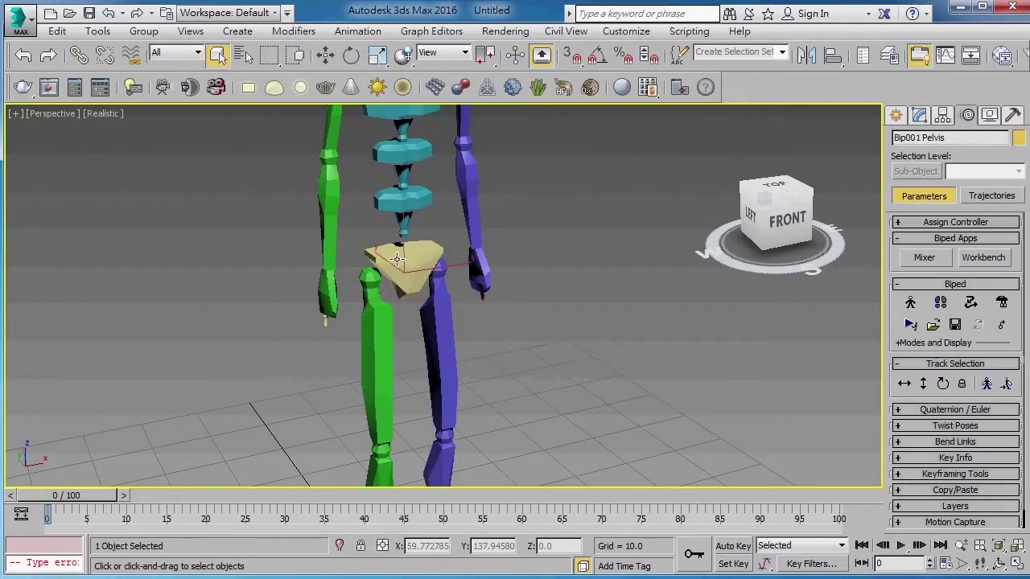
scroll(531, 336, "down", 6)
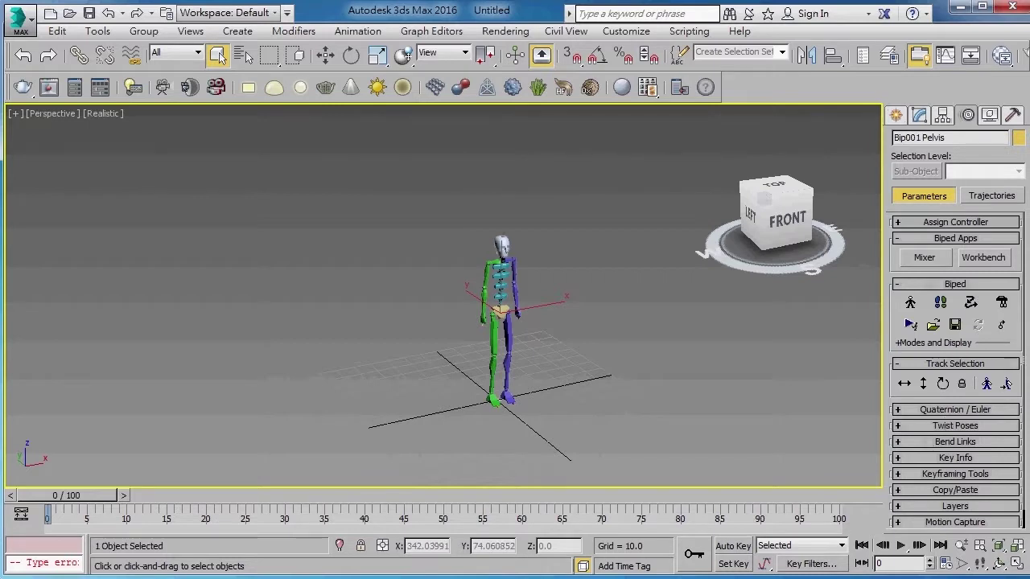
mouse_move(882, 239)
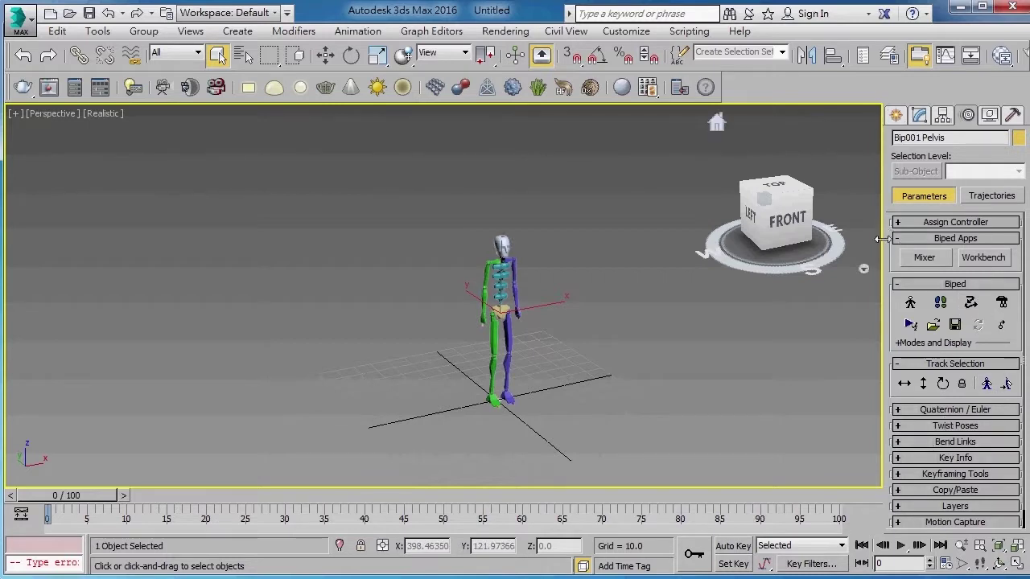
Step: Widen the command panel to two columns and reframe the biped
left_click_drag(890, 237, 811, 239)
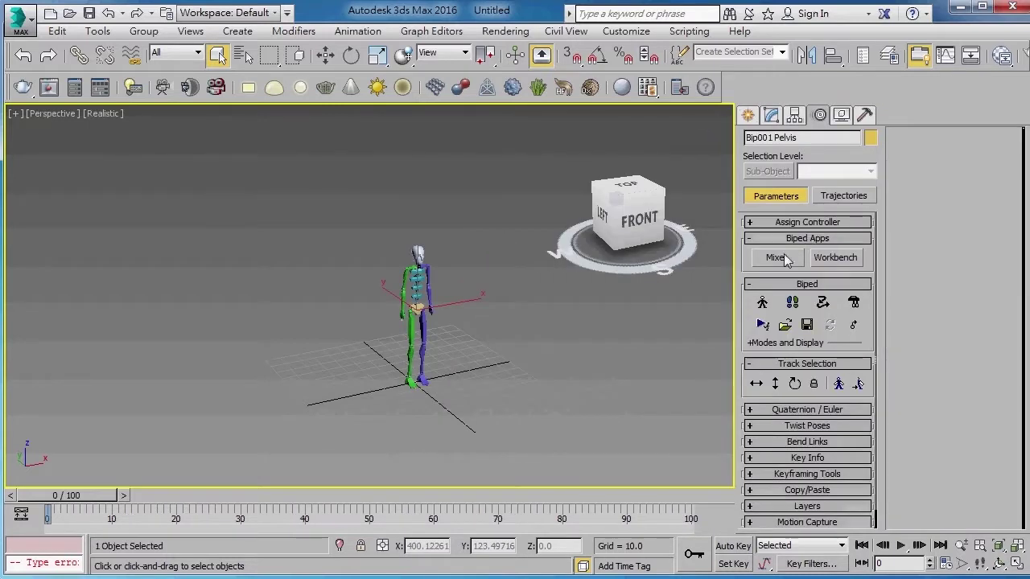
scroll(483, 338, "up", 5)
mouse_move(312, 284)
middle_mouse_down("alt")
mouse_move(271, 276)
mouse_move(330, 339)
middle_mouse_up("alt")
scroll(330, 339, "down", 2)
scroll(389, 321, "down", 1)
scroll(390, 321, "down", 1)
left_click(15, 113)
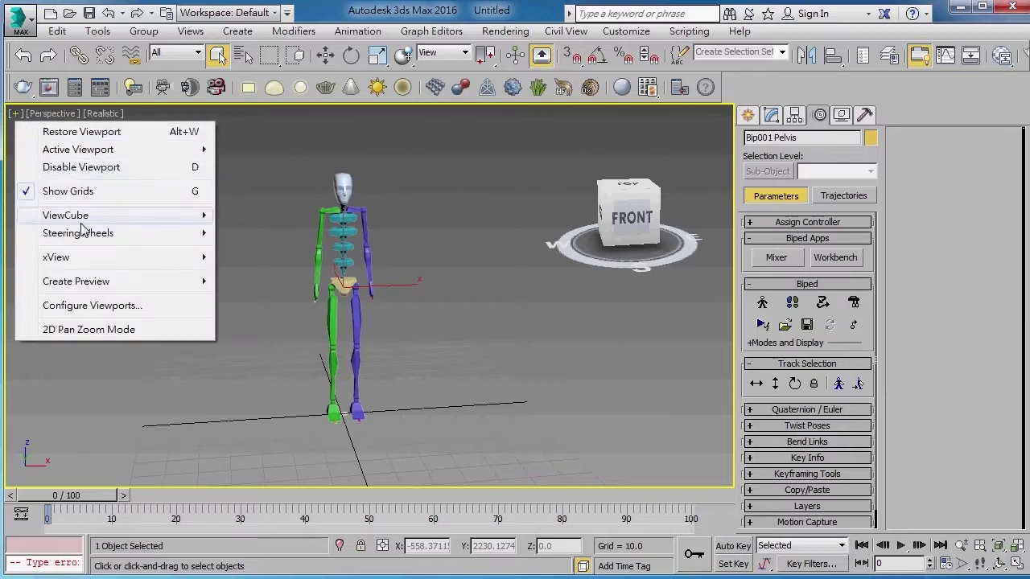
Step: Set the viewport background to the Customize User Interface solid colour in Configure Viewports
left_click(92, 305)
left_click(523, 123)
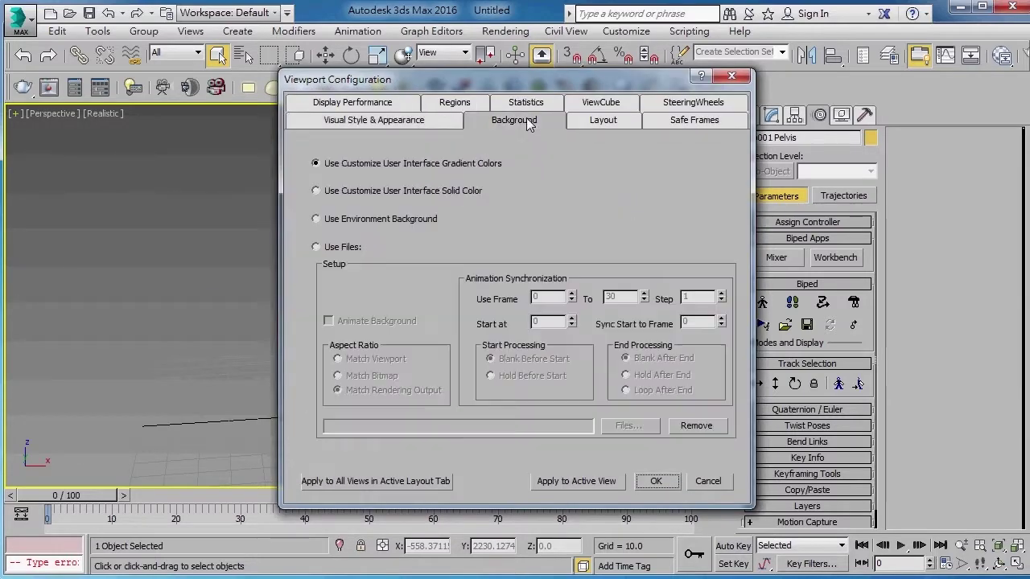
left_click(364, 196)
left_click(666, 480)
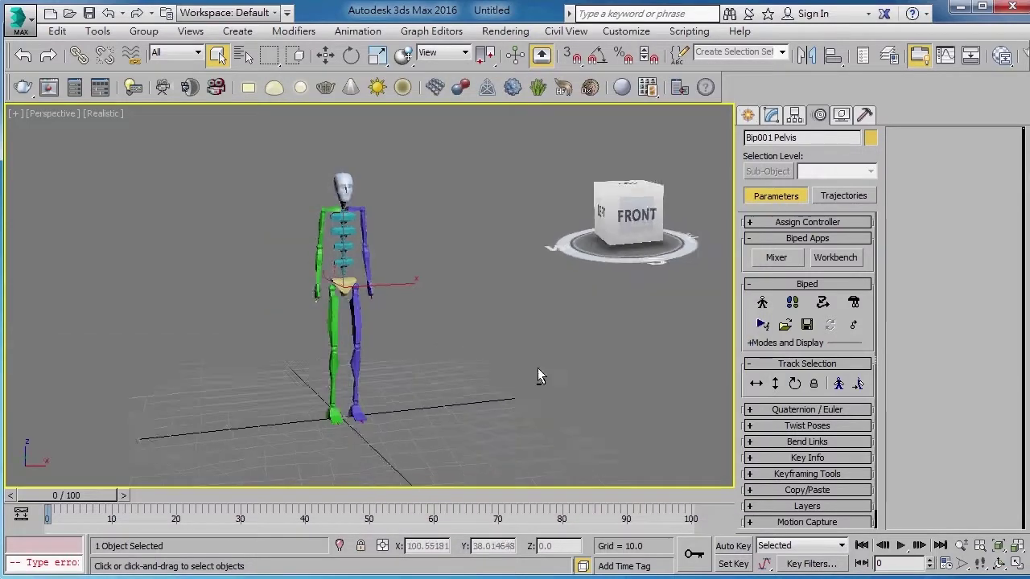
scroll(406, 294, "up", 2)
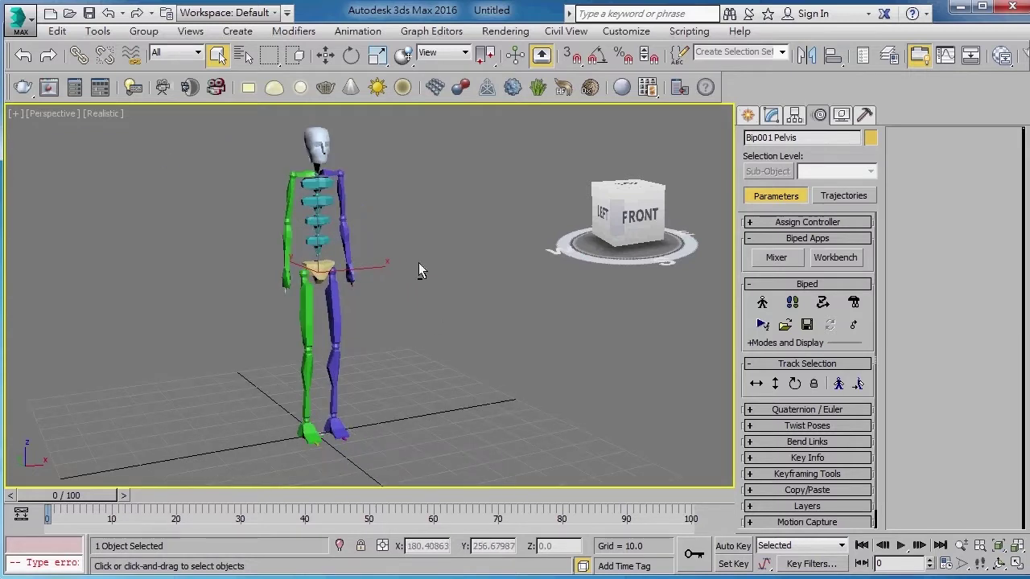
scroll(456, 319, "up", 1)
middle_click_drag(370, 309, 420, 319, "alt")
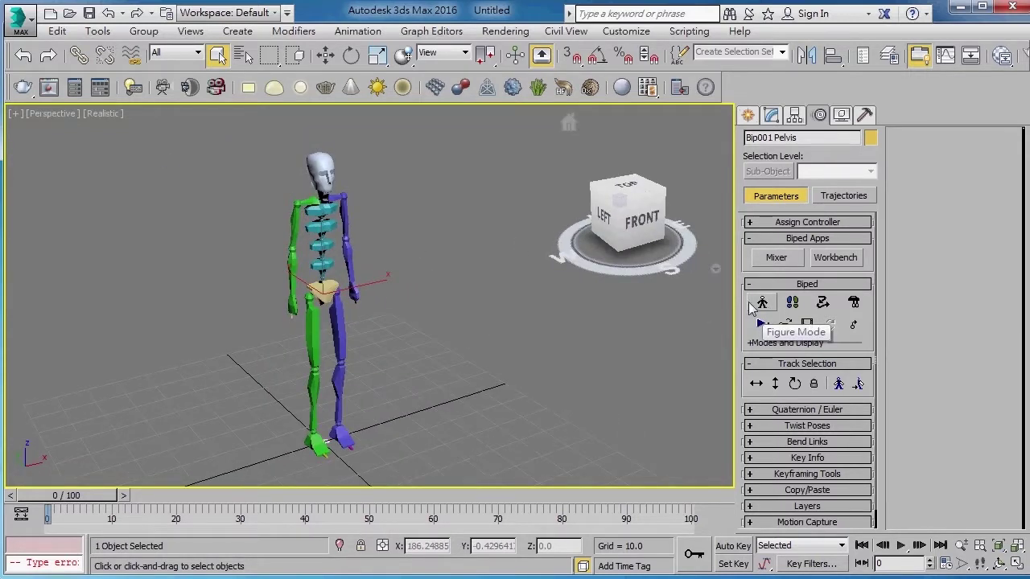
Step: Turn on Figure Mode for Bip001 and leave the view in wireframe
middle_click_drag(351, 368, 352, 409, "alt")
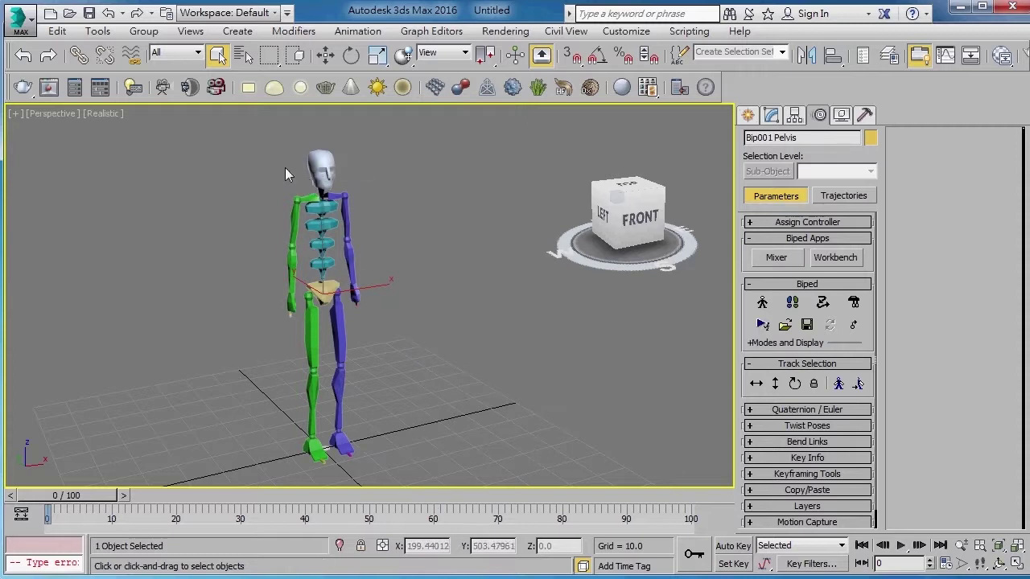
mouse_move(473, 325)
middle_mouse_down("alt")
mouse_move(436, 326)
mouse_move(448, 317)
middle_mouse_up("alt")
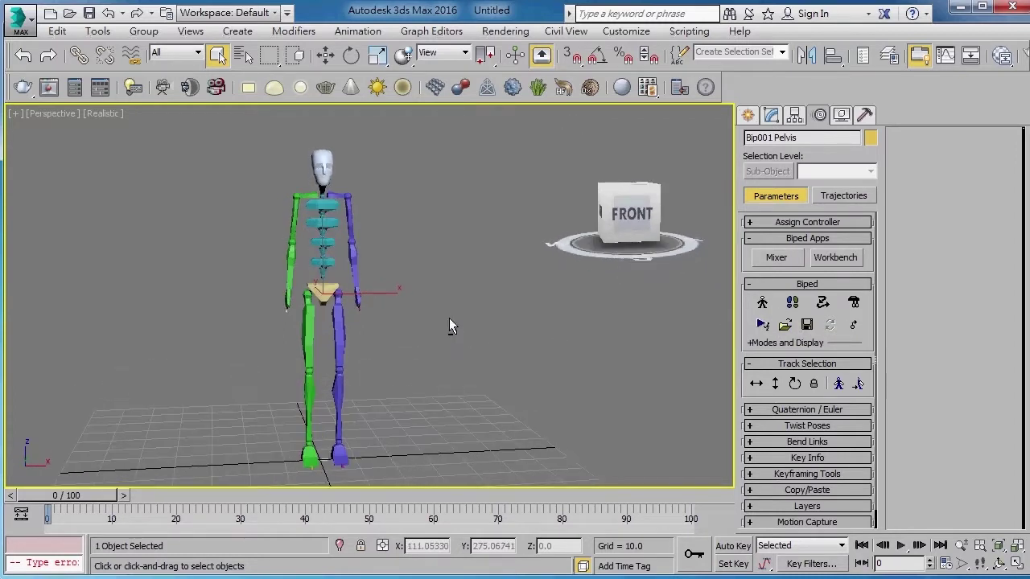
left_click(766, 310)
scroll(503, 287, "up", 5)
key("F3")
scroll(308, 304, "up", 4)
key("F3")
scroll(386, 378, "down", 3)
scroll(386, 378, "down", 5)
key("F3")
key("F3")
scroll(412, 369, "down", 3)
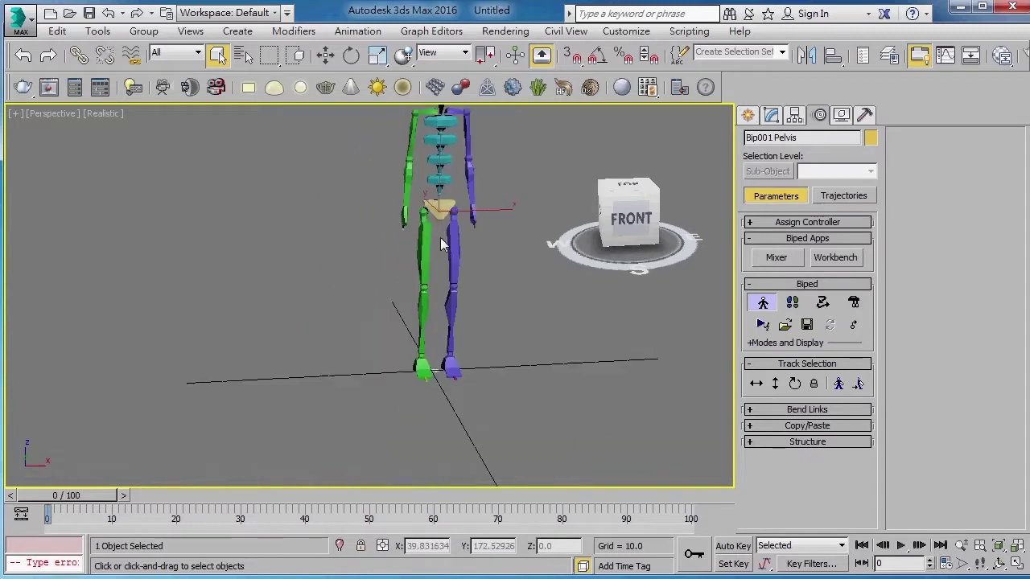
scroll(395, 218, "down", 3)
left_click(51, 115)
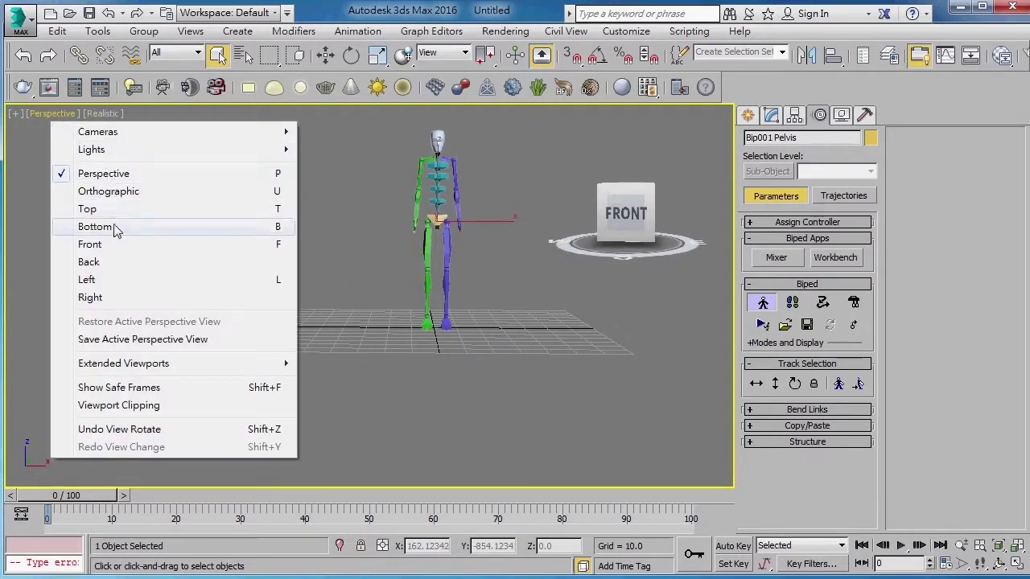
Step: Switch to a wireframe Front view and select Bip001's centre of mass with Move active
left_click(112, 244)
scroll(424, 270, "down", 3)
key("F3")
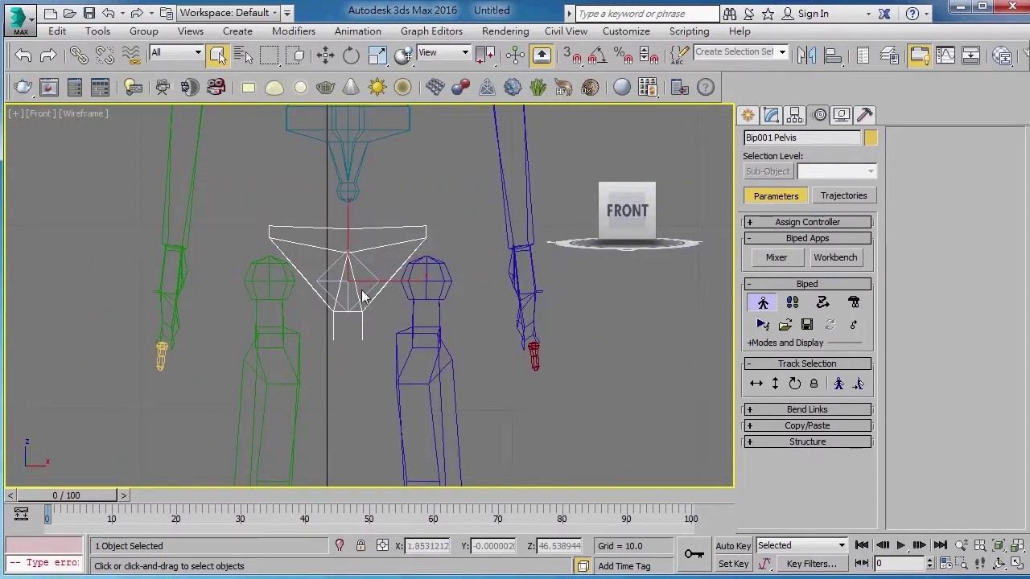
scroll(383, 278, "up", 3)
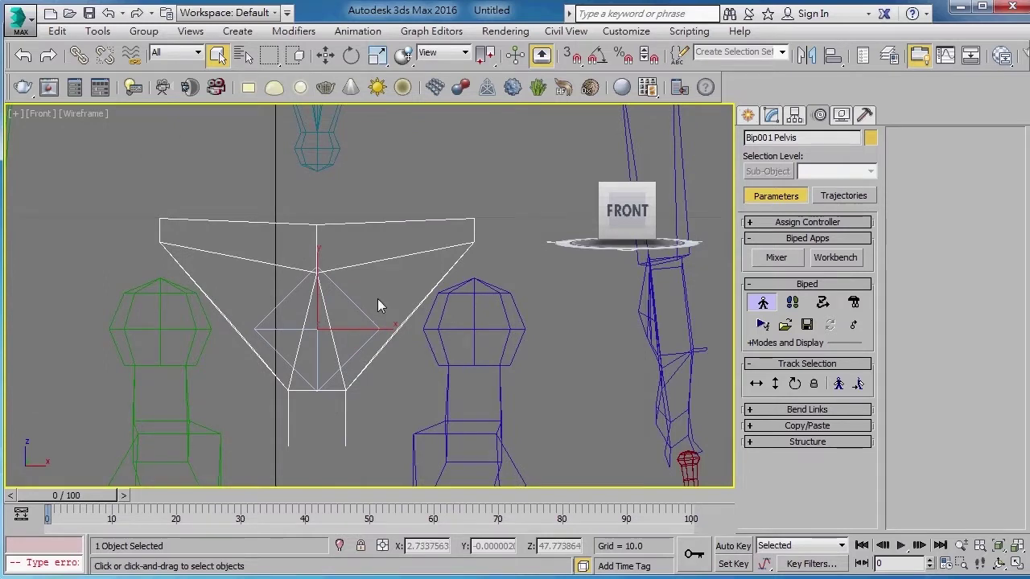
left_click(364, 324)
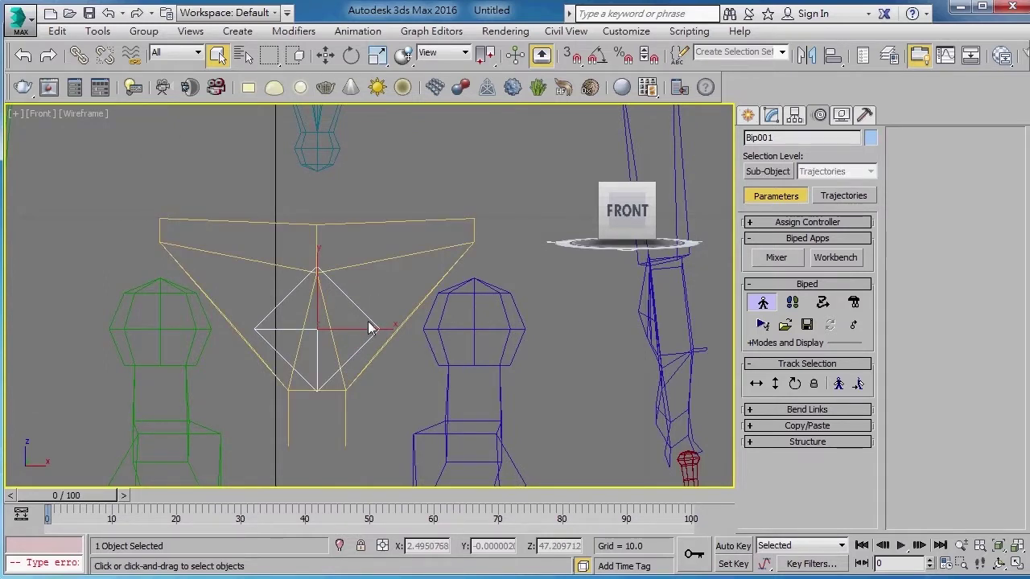
left_click(370, 303)
left_click(363, 325)
key("w")
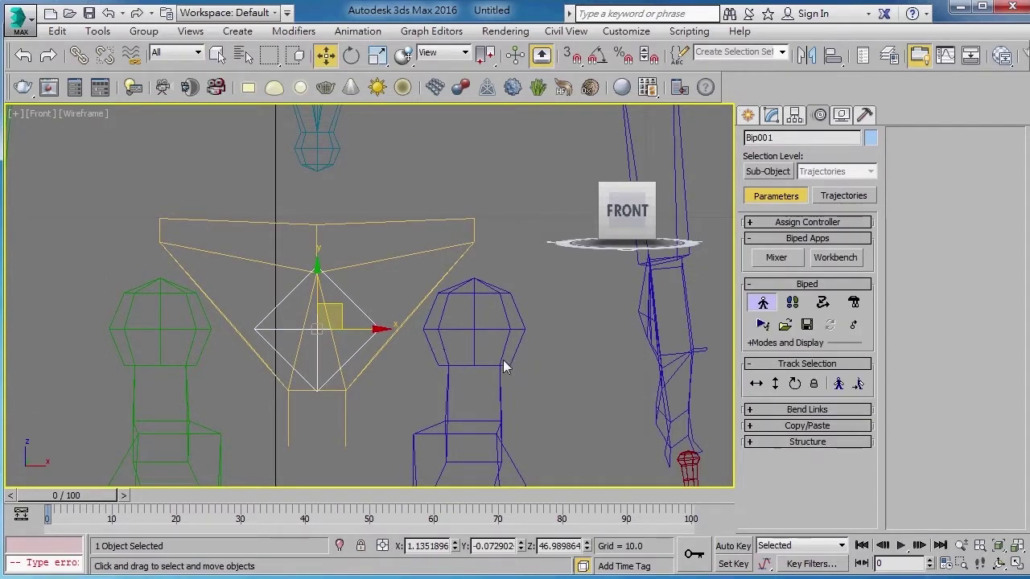
middle_click_drag(432, 416, 455, 364)
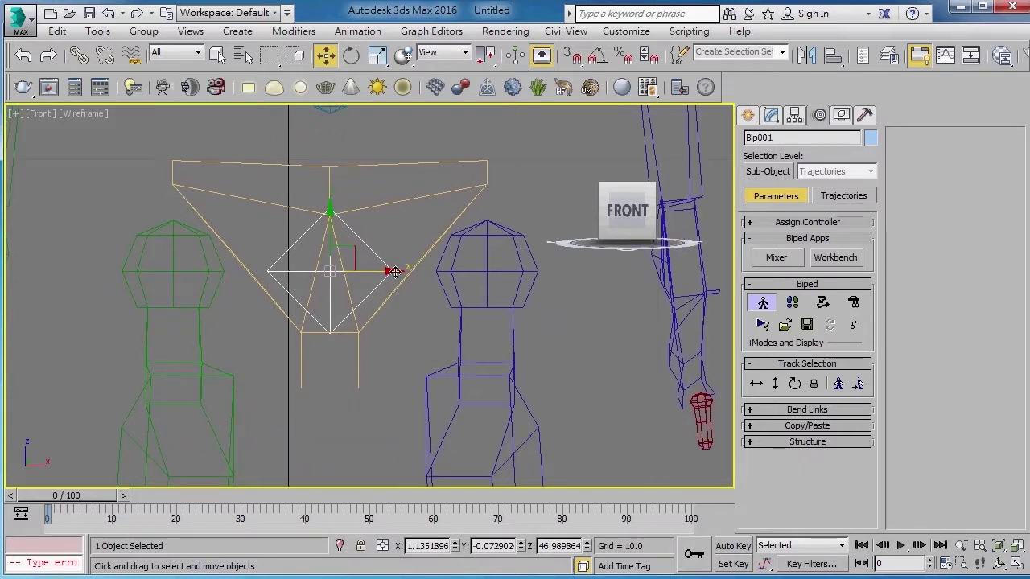
Step: Zero the centre of mass X and Y positions, then return to a shaded Perspective view
right_click(455, 546)
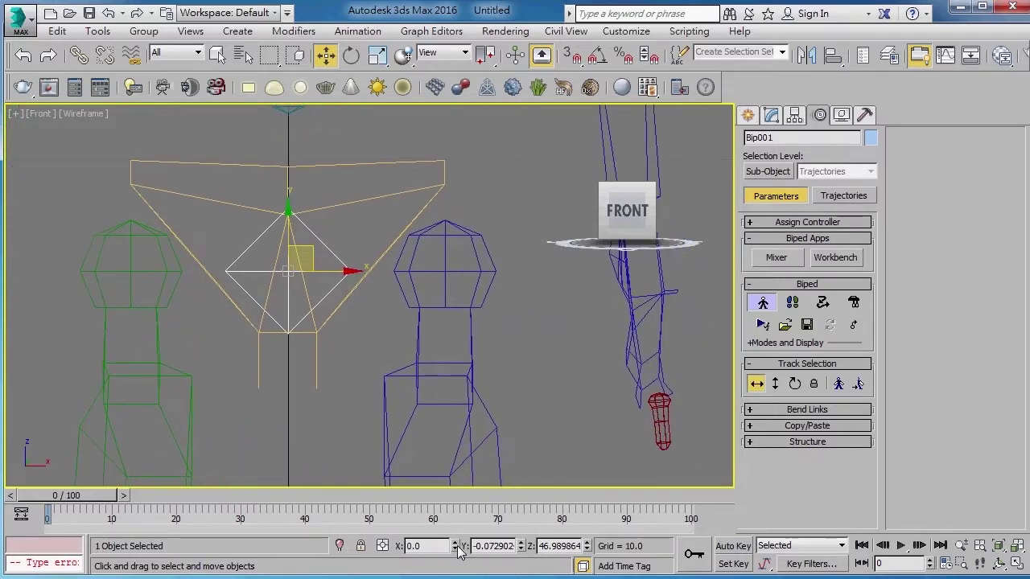
right_click(521, 546)
left_click(39, 114)
left_click(80, 172)
scroll(381, 384, "down", 3)
mouse_move(381, 384)
middle_mouse_down("alt")
mouse_move(425, 391)
mouse_move(391, 265)
mouse_move(397, 350)
mouse_move(420, 298)
mouse_move(383, 405)
middle_mouse_up("alt")
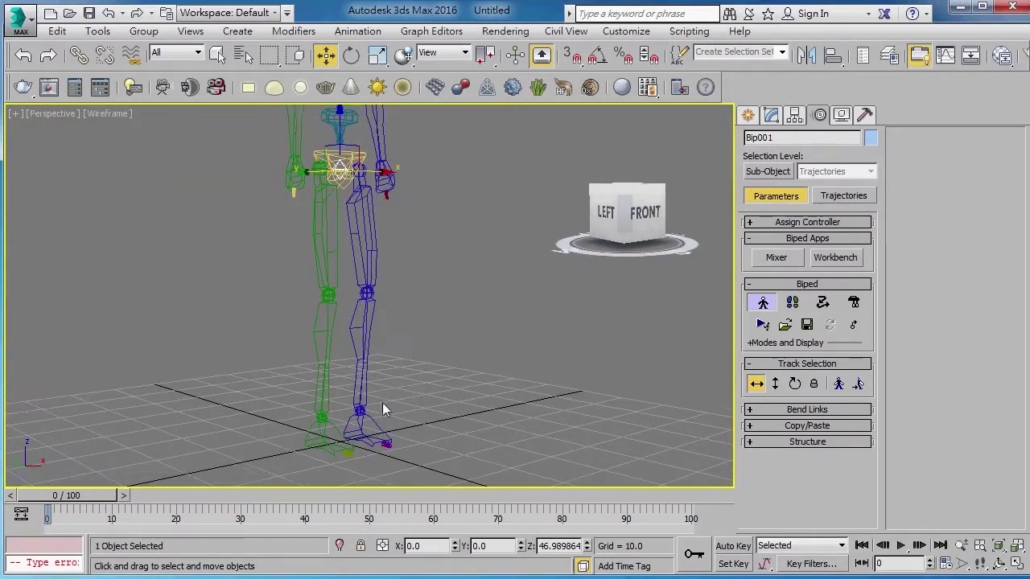
left_click(774, 384)
middle_click_drag(338, 357, 356, 338)
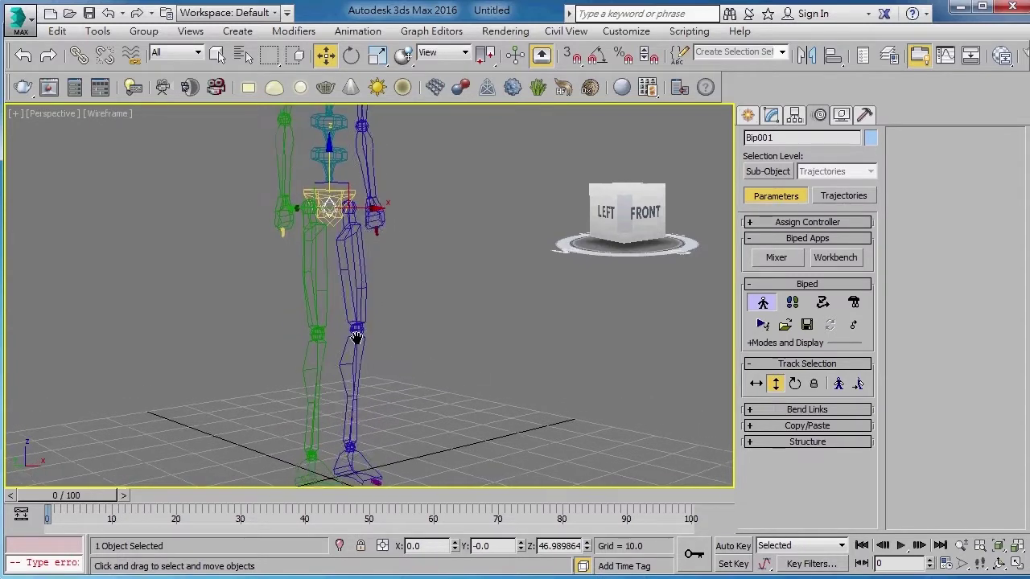
key("F3")
scroll(471, 248, "down", 2)
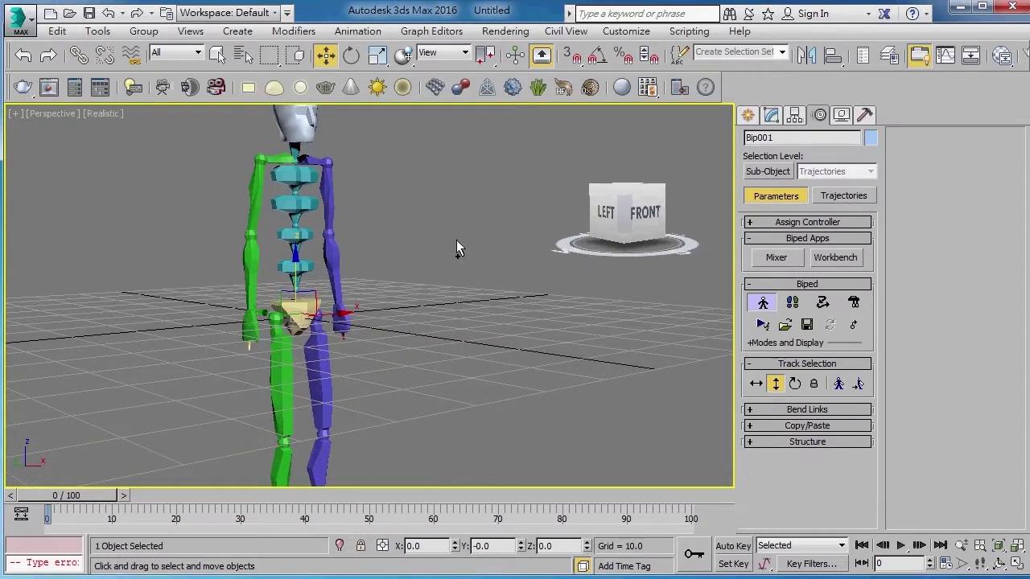
scroll(448, 361, "up", 3)
scroll(423, 407, "down", 1)
mouse_move(341, 240)
middle_mouse_down("alt")
mouse_move(317, 340)
mouse_move(298, 345)
mouse_move(357, 341)
mouse_move(368, 317)
middle_mouse_up("alt")
scroll(384, 322, "down", 2)
scroll(416, 418, "down", 2)
scroll(418, 372, "up", 3)
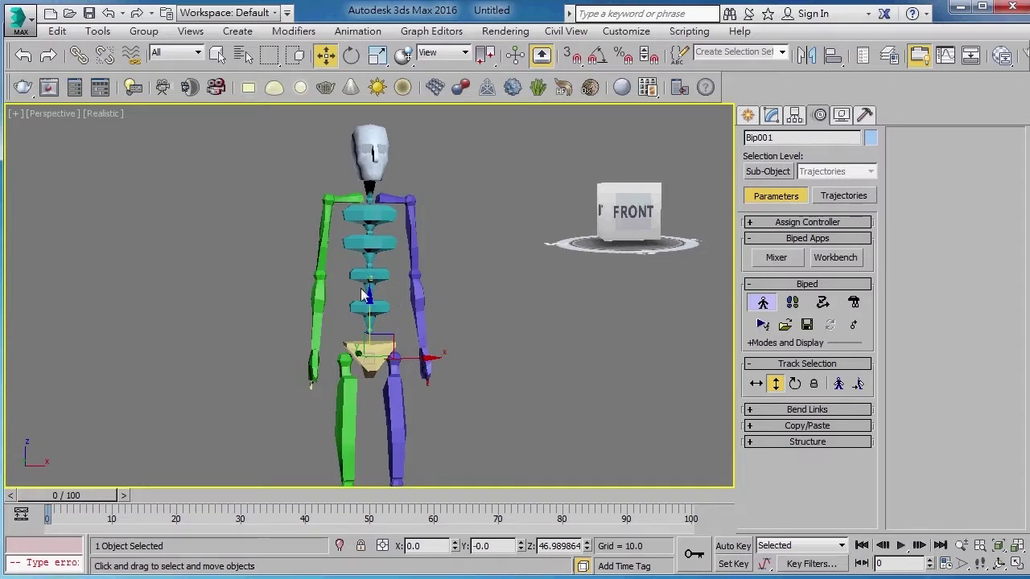
mouse_move(431, 366)
middle_mouse_down("alt")
mouse_move(533, 363)
mouse_move(405, 387)
middle_mouse_up("alt")
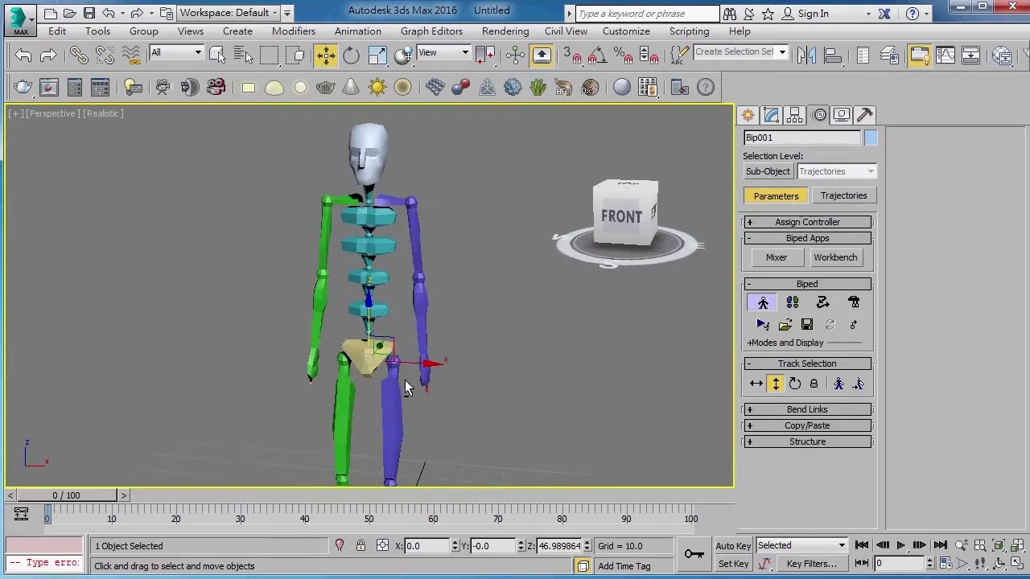
scroll(358, 232, "up", 2)
mouse_move(358, 232)
middle_mouse_down("alt")
mouse_move(379, 356)
mouse_move(390, 316)
mouse_move(547, 314)
mouse_move(592, 303)
mouse_move(439, 318)
middle_mouse_up("alt")
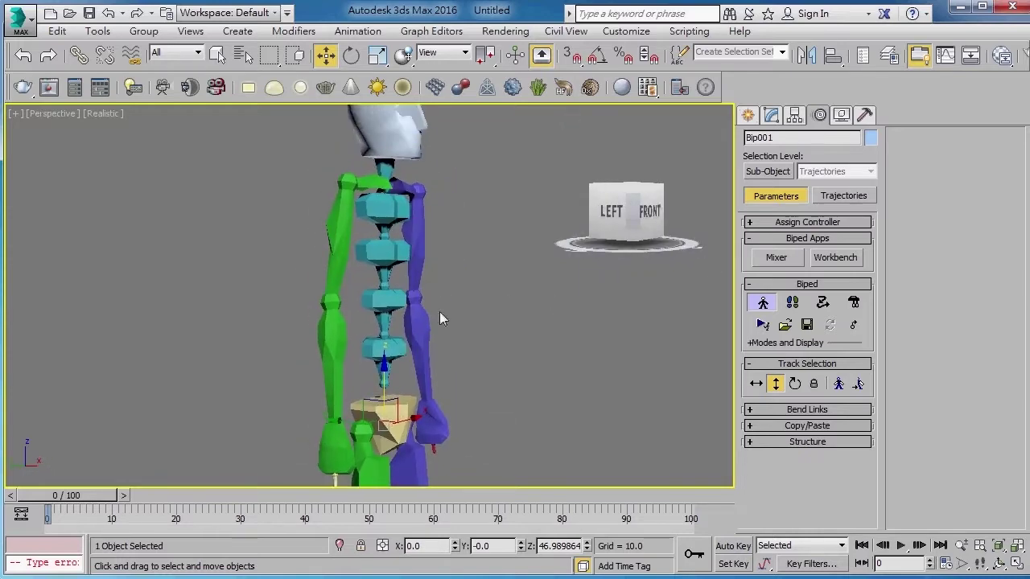
middle_click_drag(401, 366, 381, 338, "alt")
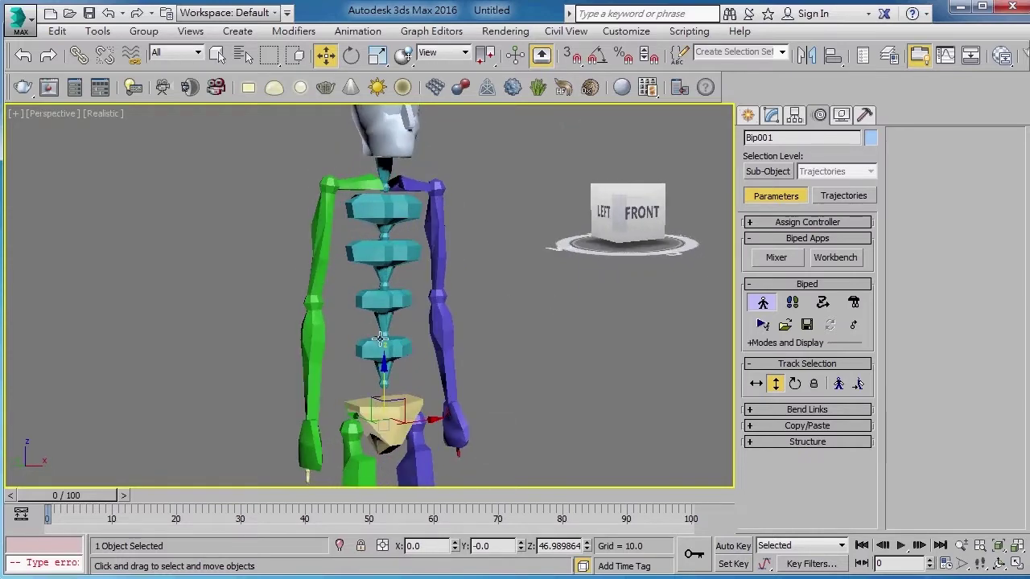
left_click(818, 443)
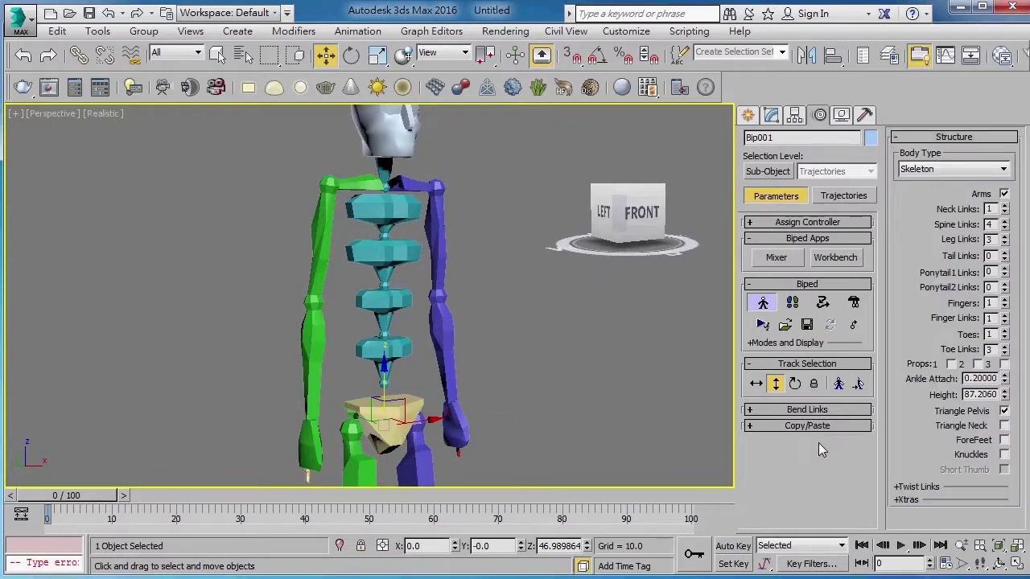
Step: Change Bip001's body type to Female
left_click(930, 170)
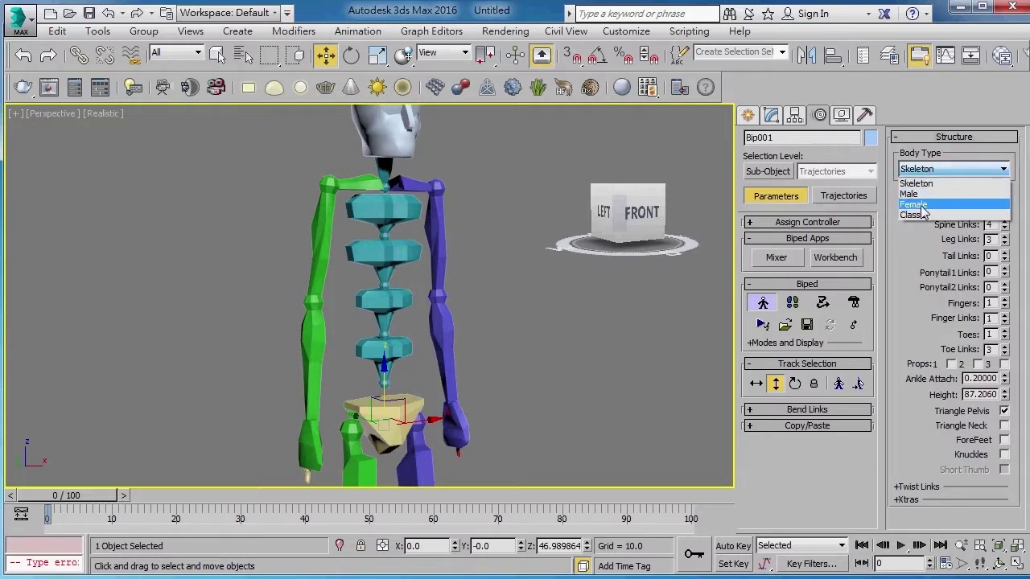
left_click(917, 206)
mouse_move(442, 289)
middle_mouse_down("alt")
mouse_move(170, 292)
mouse_move(536, 316)
middle_mouse_up("alt")
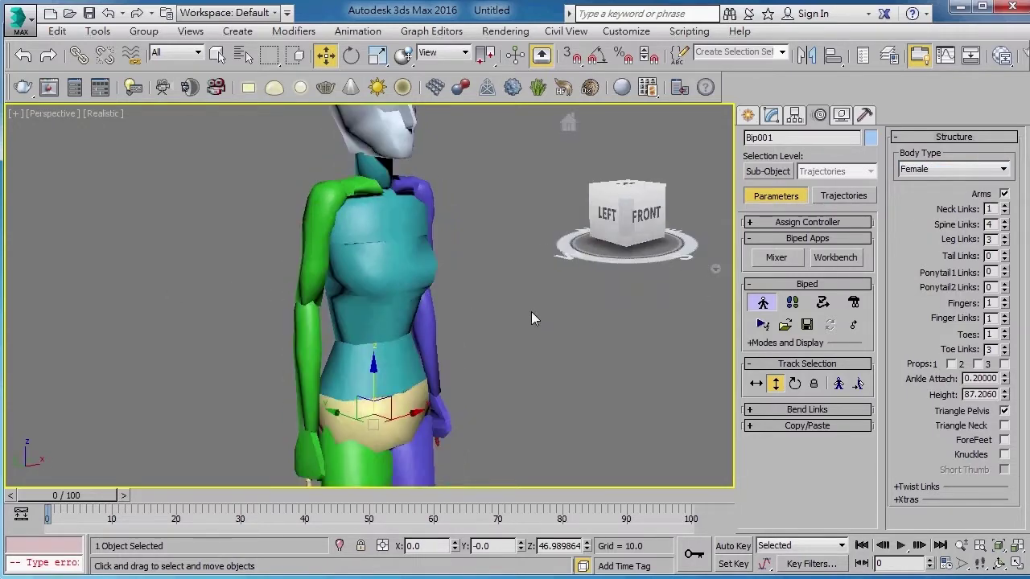
scroll(536, 316, "down", 5)
scroll(526, 233, "up", 3)
Step: Set Fingers to 5 and Finger Links to 3, then zoom onto the feet
key("shift+Tab")
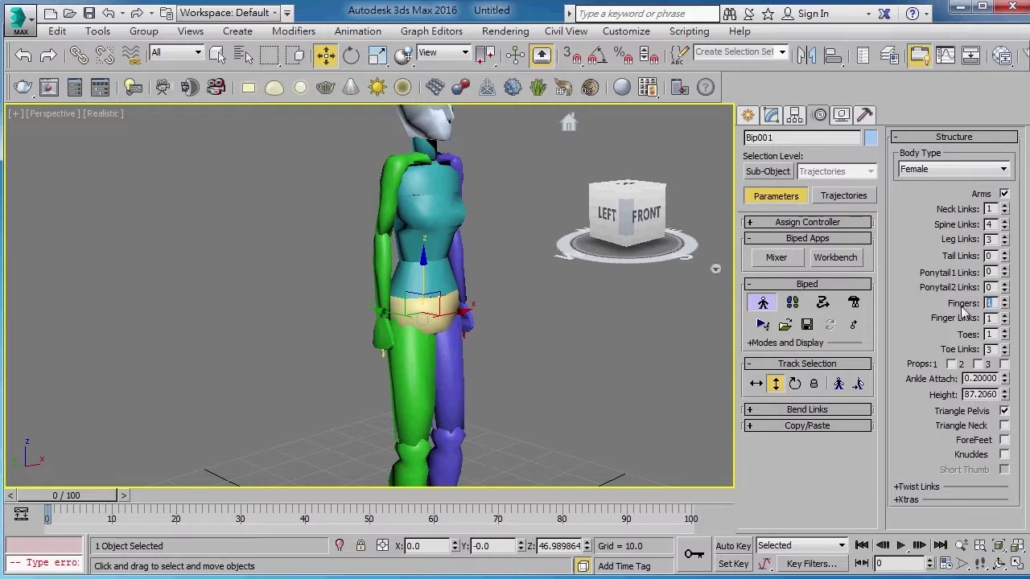
key("Tab")
type("3")
key("Return")
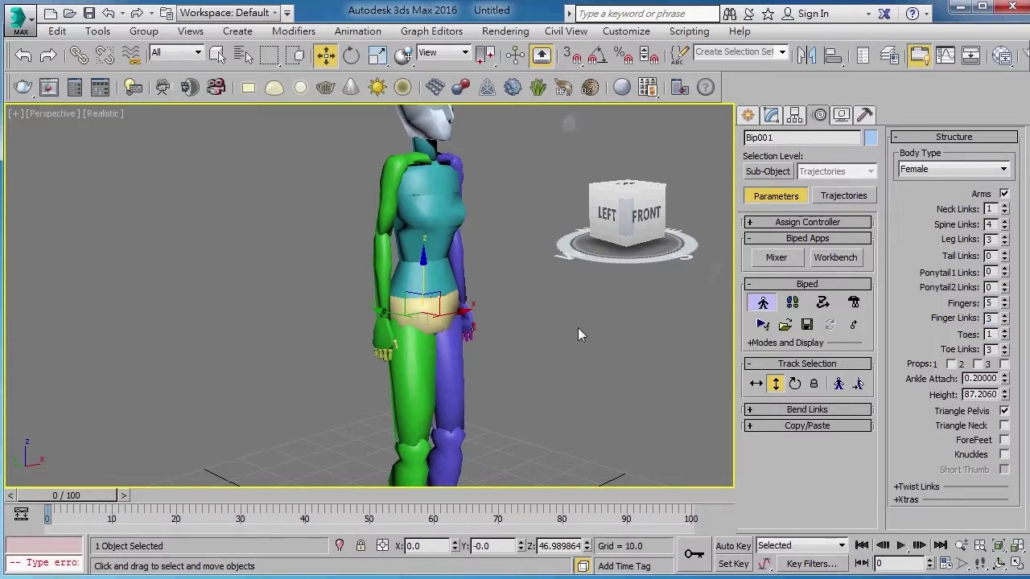
middle_click_drag(577, 328, 636, 330, "alt")
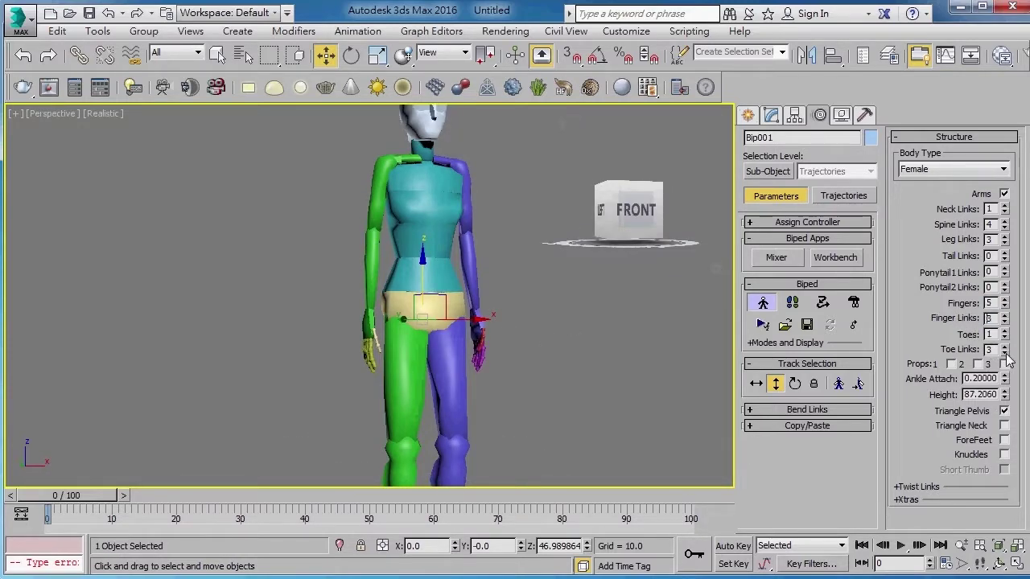
scroll(568, 357, "up", 5)
mouse_move(568, 357)
middle_mouse_down("alt")
mouse_move(526, 281)
mouse_move(485, 290)
mouse_move(562, 295)
middle_mouse_up("alt")
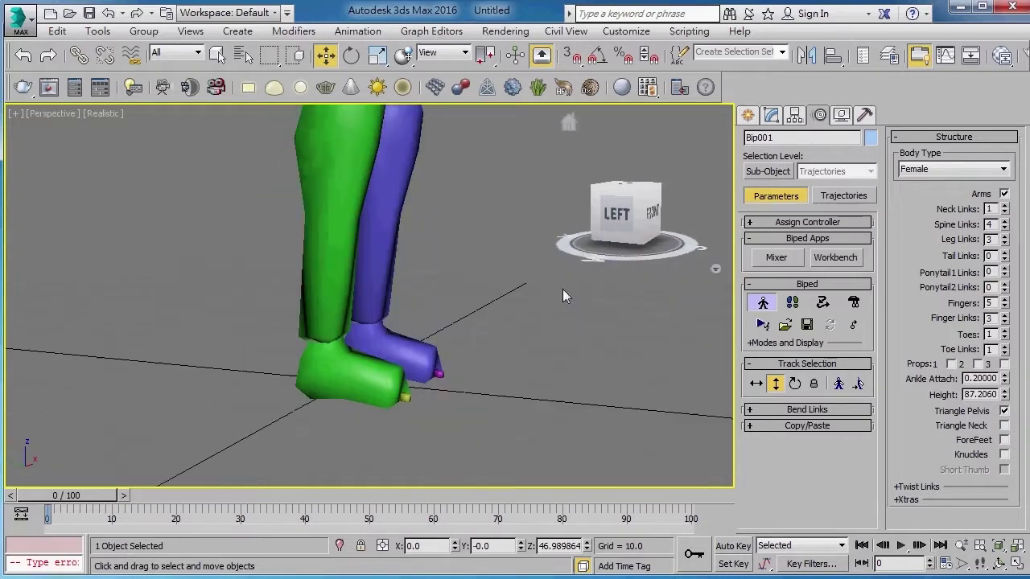
left_click(415, 396)
Step: Show edged faces and ready the Scale tool on the right toe in Local coordinates
mouse_move(415, 396)
middle_mouse_down("alt")
mouse_move(412, 422)
mouse_move(497, 343)
mouse_move(458, 388)
mouse_move(421, 371)
middle_mouse_up("alt")
key("q")
key("F4")
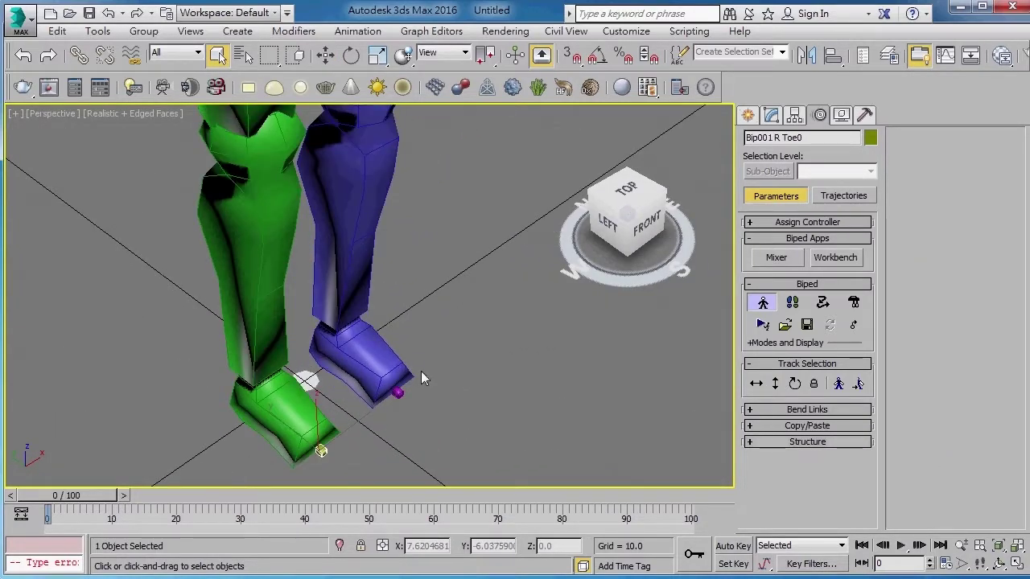
key("r")
left_click(442, 52)
left_click(431, 105)
Step: Try scaling the right toe uniformly and along one axis, undo both, then expand Copy/Paste
mouse_move(417, 211)
middle_mouse_down("alt")
mouse_move(362, 315)
mouse_move(386, 218)
mouse_move(338, 358)
middle_mouse_up("alt")
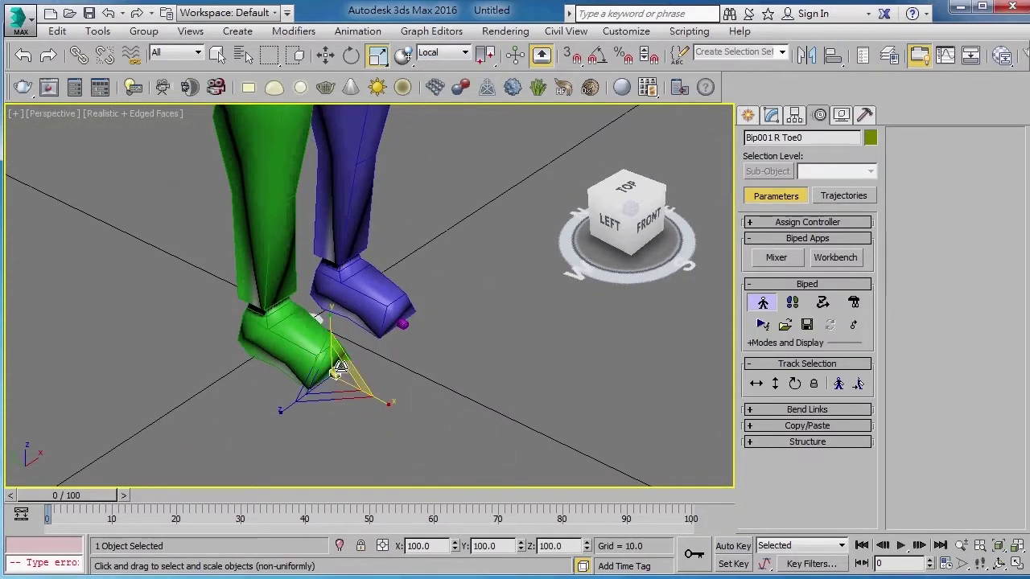
left_click_drag(338, 370, 394, 268)
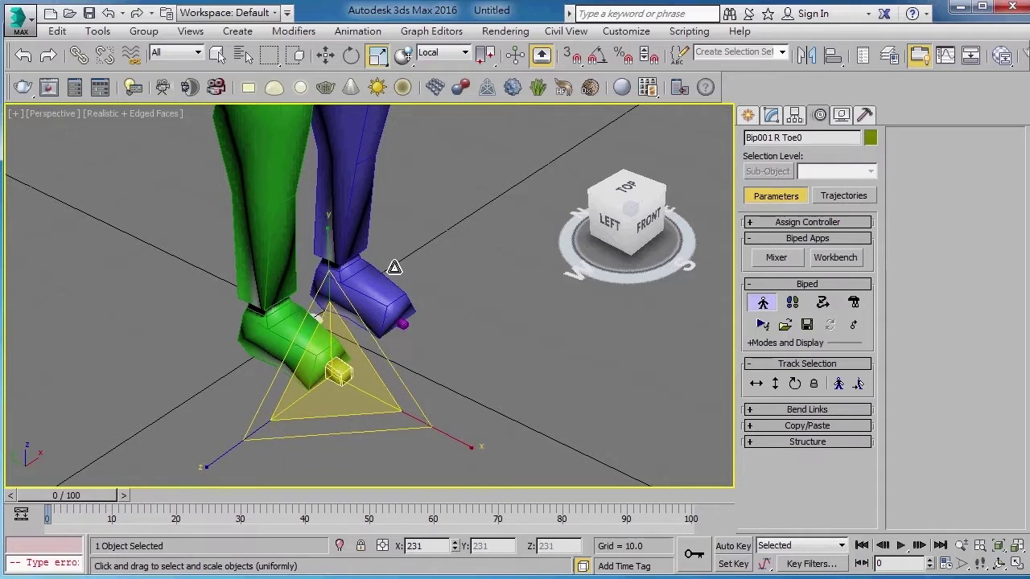
key("ctrl+z")
middle_click_drag(395, 267, 334, 369, "alt")
left_click_drag(334, 371, 185, 447)
key("ctrl+z")
mouse_move(260, 397)
middle_mouse_down("alt")
mouse_move(476, 237)
mouse_move(379, 265)
mouse_move(387, 277)
mouse_move(379, 268)
mouse_move(272, 342)
mouse_move(295, 282)
mouse_move(416, 239)
mouse_move(403, 263)
mouse_move(416, 358)
middle_mouse_up("alt")
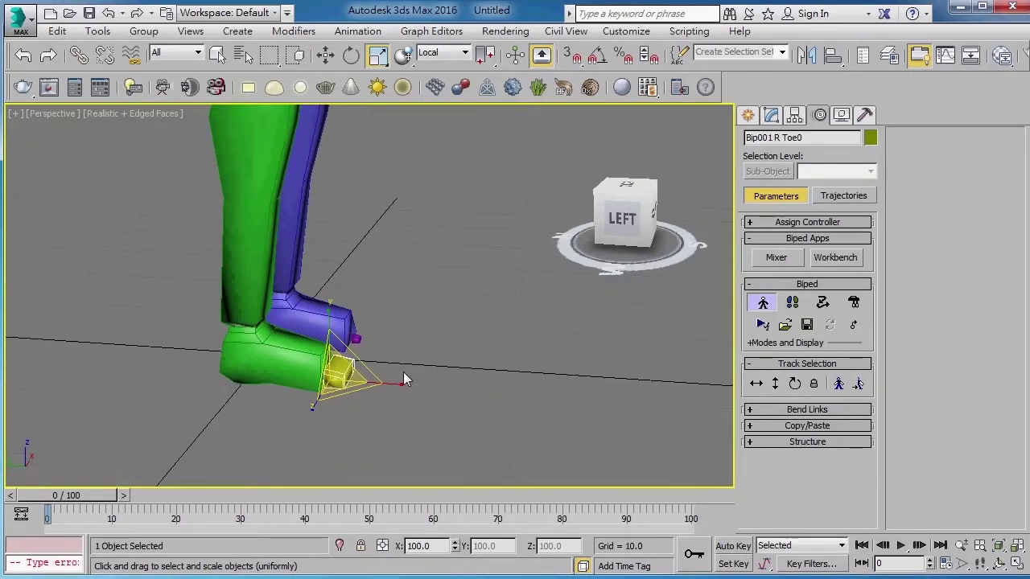
middle_click_drag(342, 368, 402, 306, "alt")
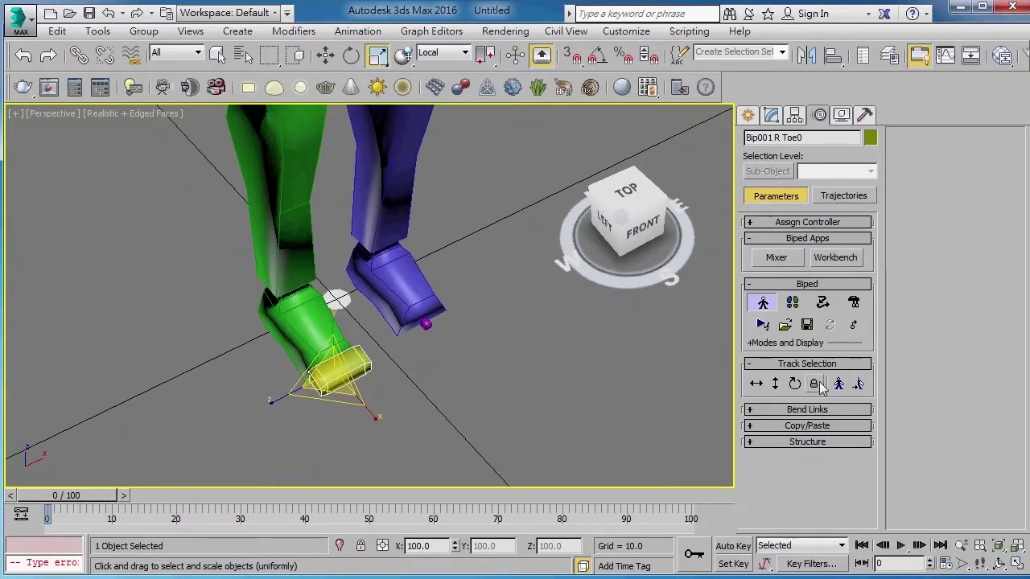
left_click(804, 427)
middle_click_drag(529, 280, 421, 372)
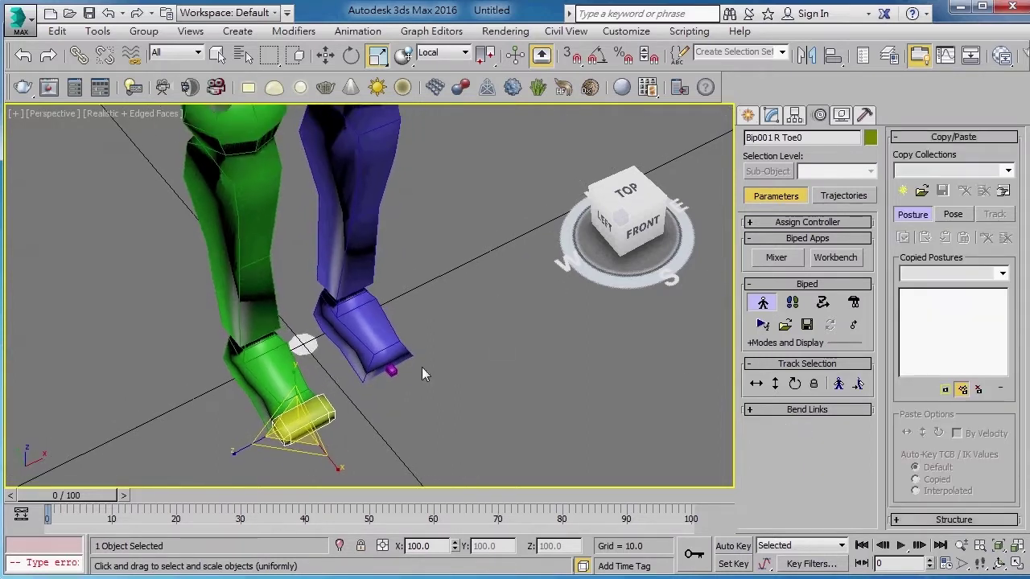
Step: Create collection Col01, copy the right toe posture as RToe01, and paste it opposite
left_click(903, 192)
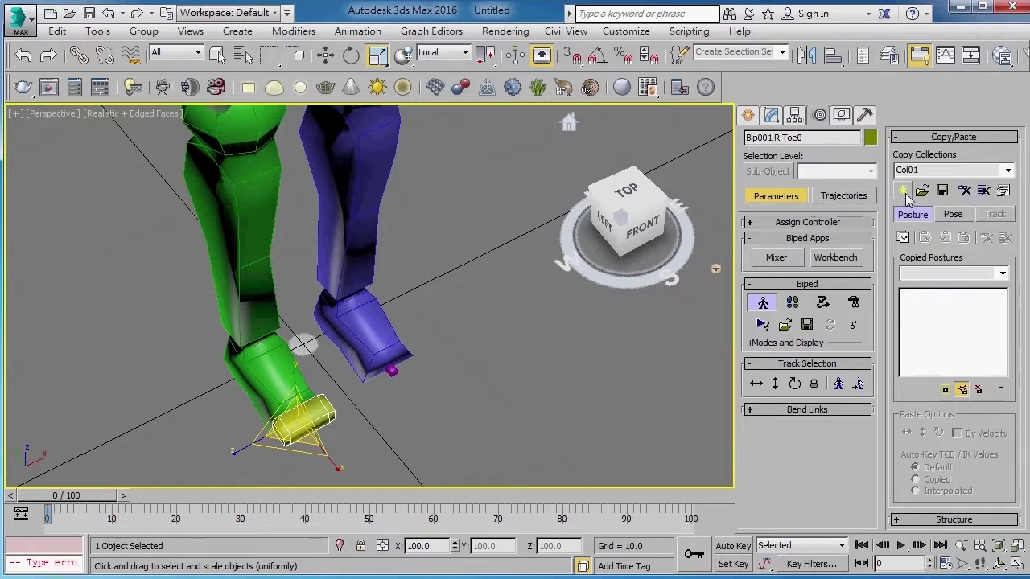
left_click(904, 238)
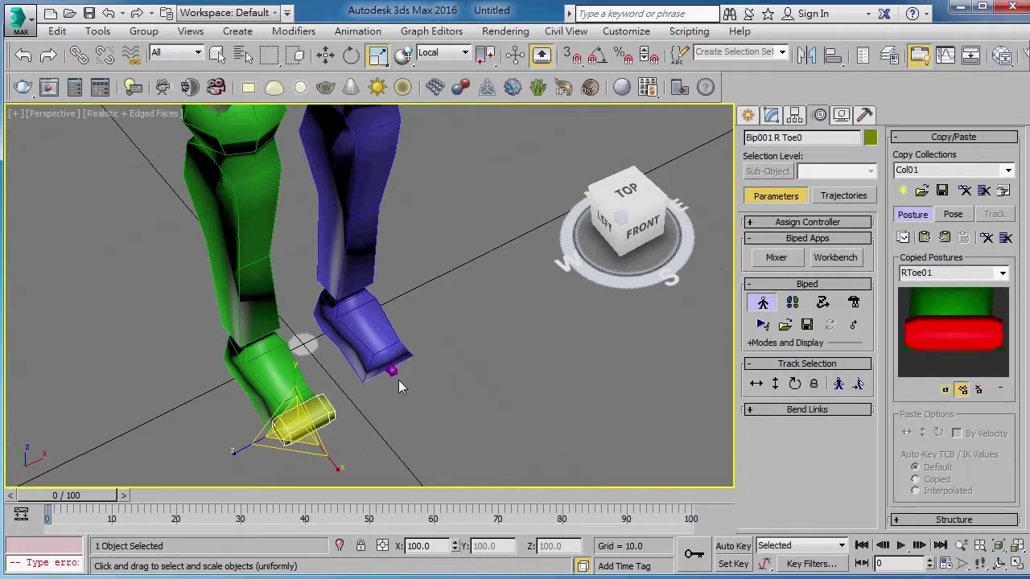
left_click(951, 238)
middle_click_drag(682, 354, 467, 295, "alt")
scroll(472, 297, "down", 2)
middle_click_drag(459, 348, 366, 306, "alt")
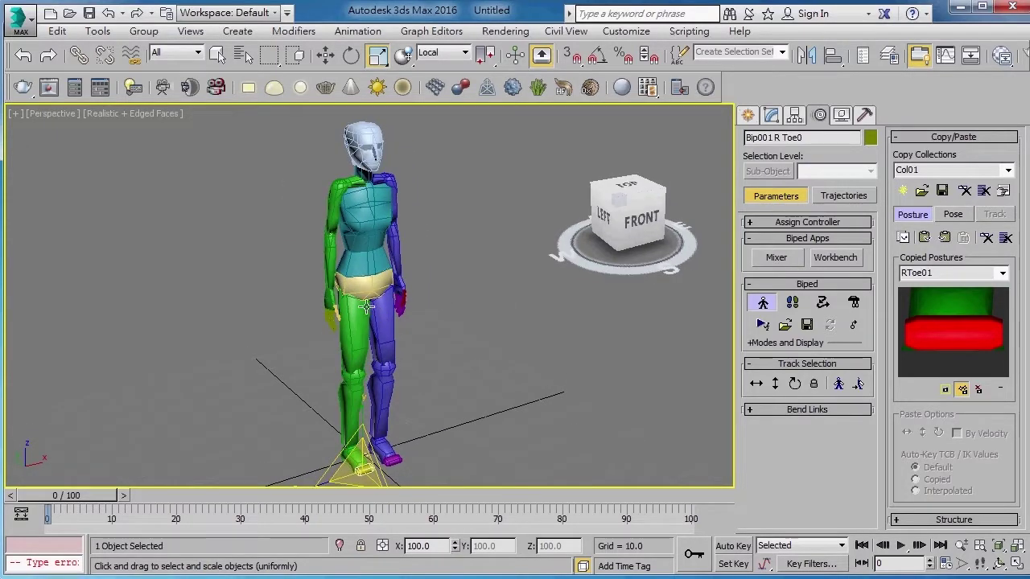
left_click(522, 316)
Step: Reframe the character, briefly select the head, then clear the selection
scroll(481, 292, "up", 3)
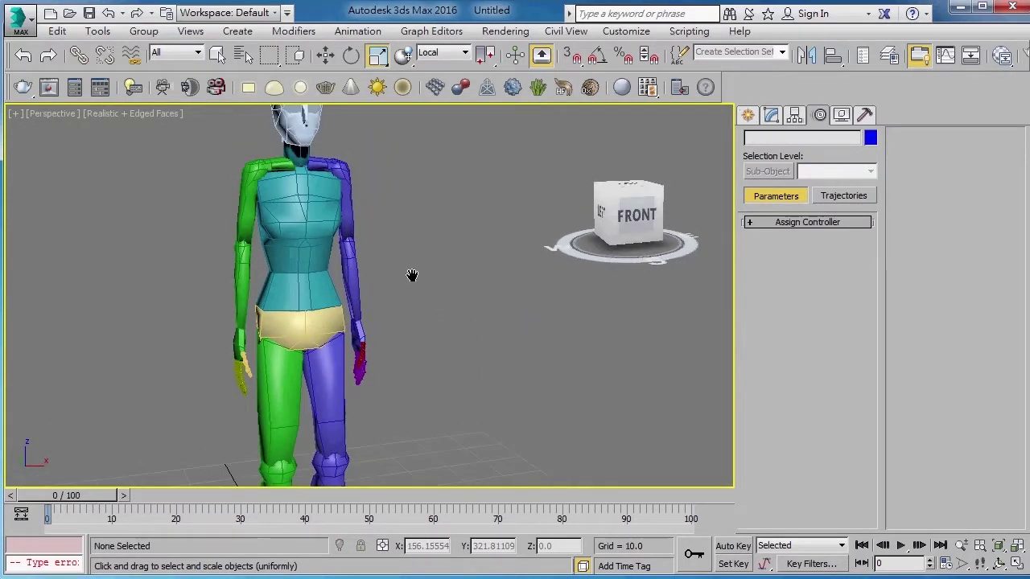
middle_click_drag(413, 278, 533, 348)
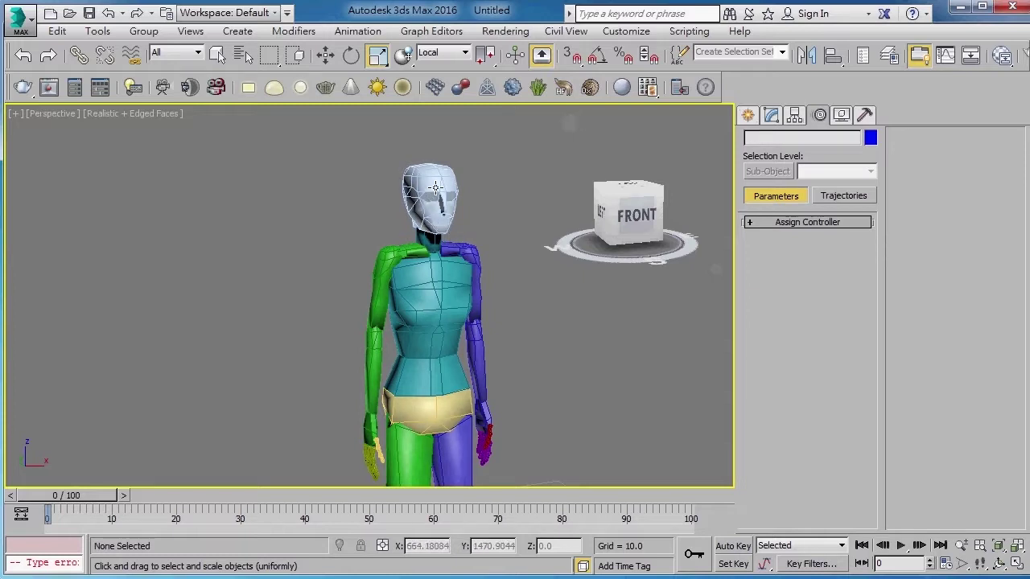
mouse_move(629, 216)
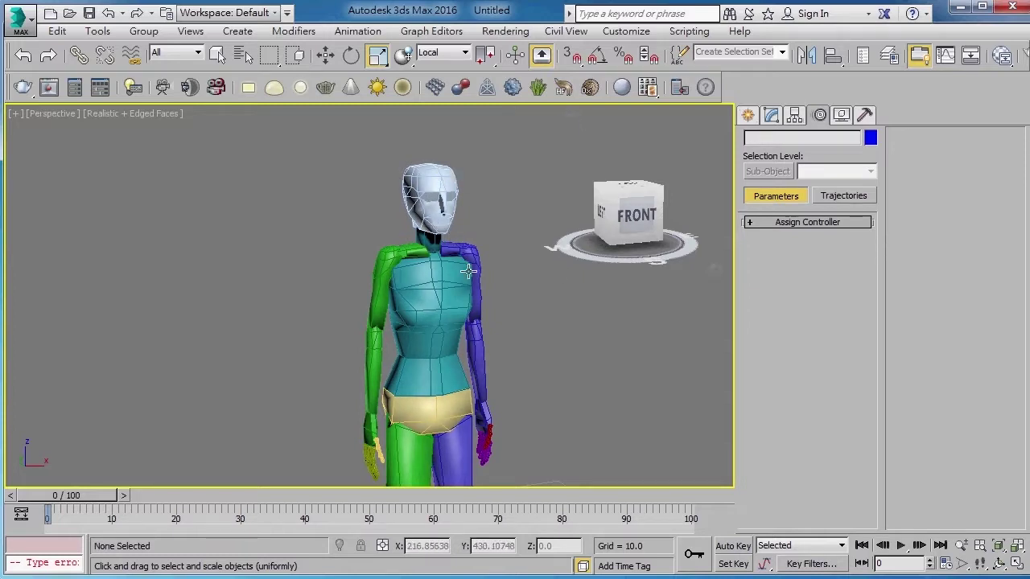
scroll(469, 195, "up", 2)
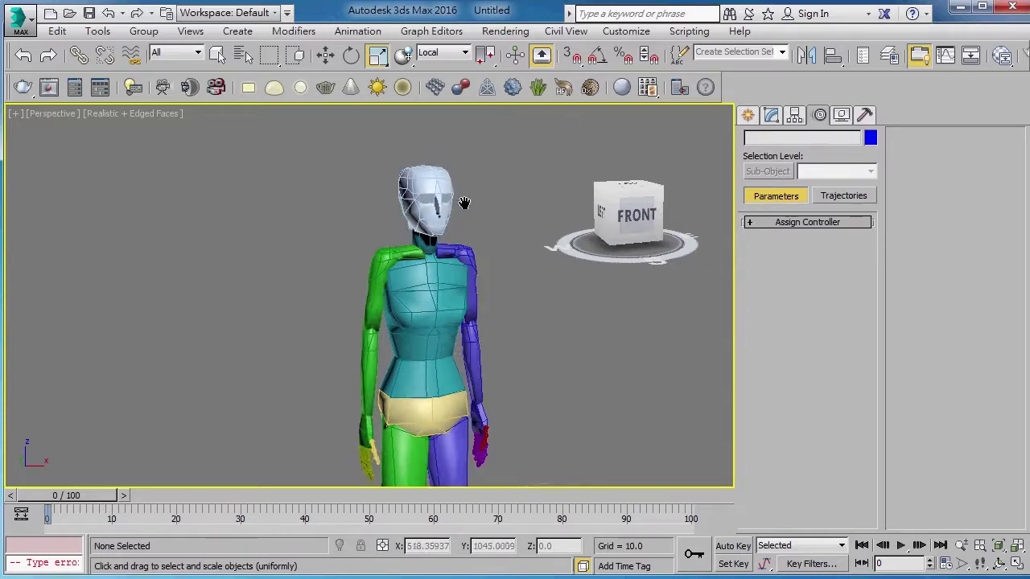
scroll(433, 207, "up", 2)
left_click(401, 166)
key("q")
mouse_move(542, 320)
middle_mouse_down("alt")
mouse_move(585, 298)
mouse_move(538, 310)
mouse_move(515, 375)
mouse_move(547, 344)
middle_mouse_up("alt")
left_click(547, 345)
Step: Select Bip001 to show its Structure settings (Female, 5 fingers, height 87.2060) in wireframe
key("F3")
scroll(375, 415, "up", 3)
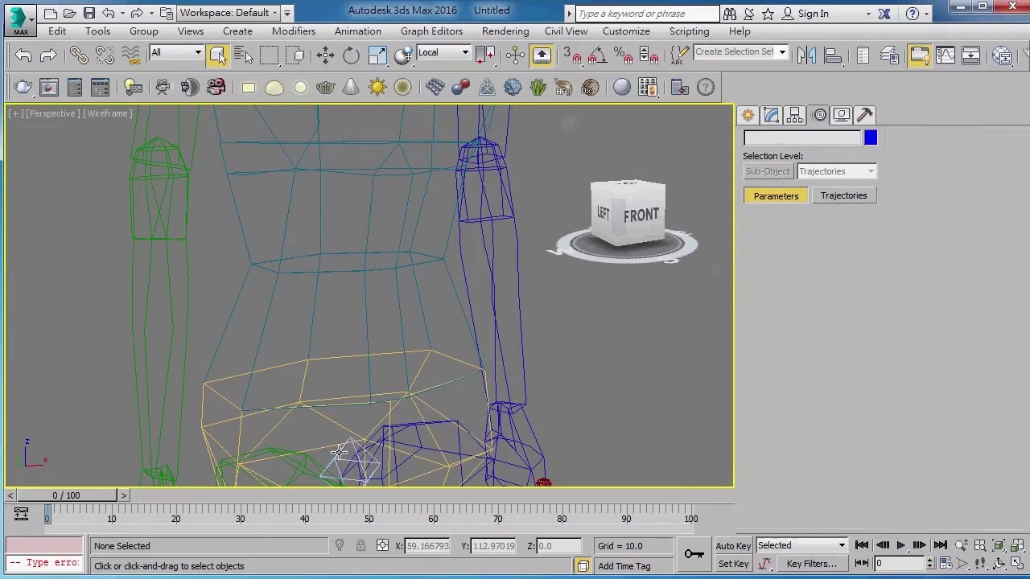
left_click(339, 453)
scroll(362, 419, "down", 3)
key("F3")
scroll(386, 386, "up", 2)
mouse_move(395, 371)
middle_mouse_down("alt")
mouse_move(433, 393)
mouse_move(522, 387)
mouse_move(527, 334)
mouse_move(471, 364)
mouse_move(478, 443)
middle_mouse_up("alt")
key("F3")
key("F3")
middle_click_drag(479, 389, 507, 379, "alt")
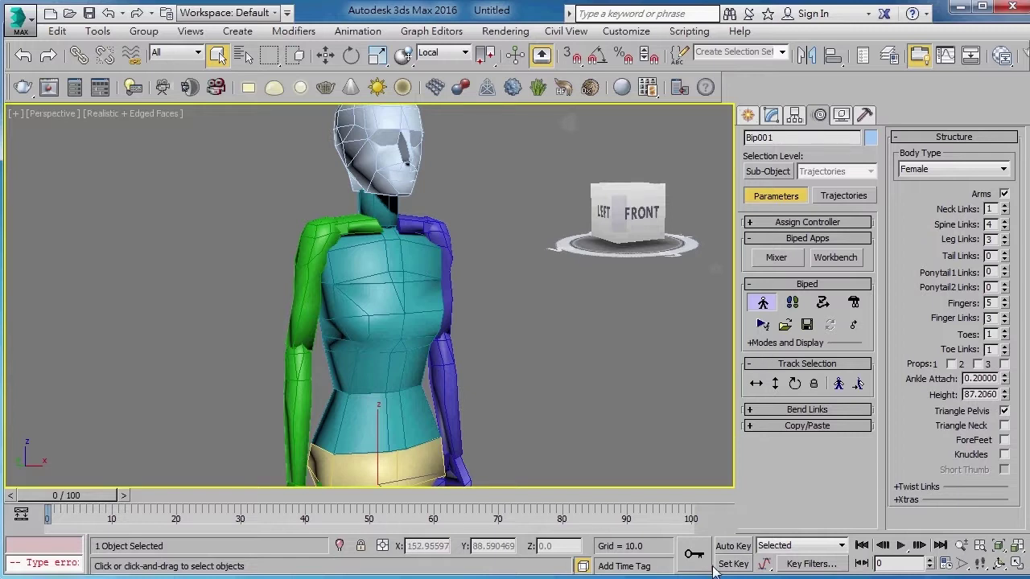
Step: Leave Figure Mode and expand the Key Info rollout
mouse_move(379, 200)
middle_mouse_down("alt")
mouse_move(518, 399)
mouse_move(563, 386)
middle_mouse_up("alt")
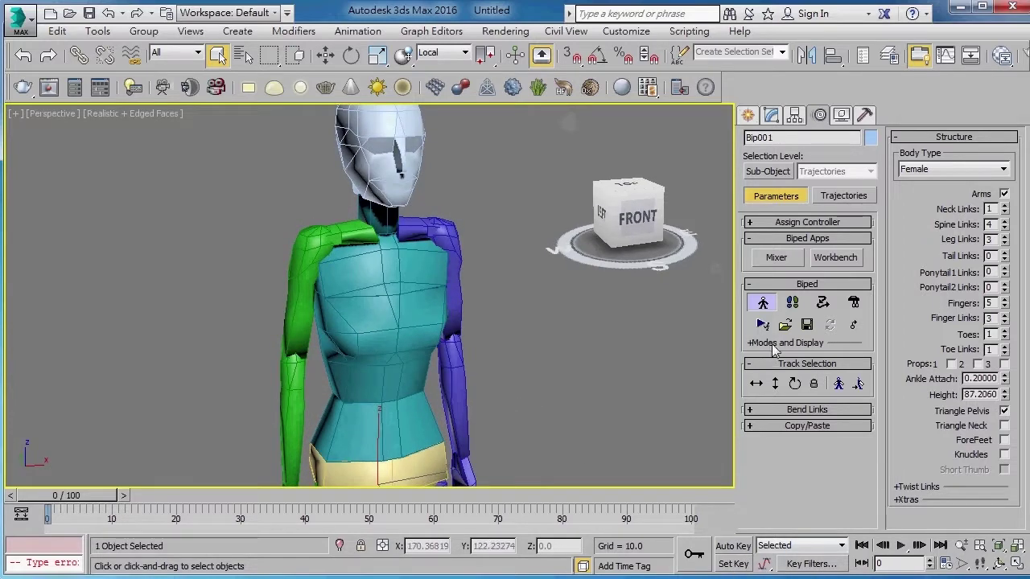
left_click(763, 302)
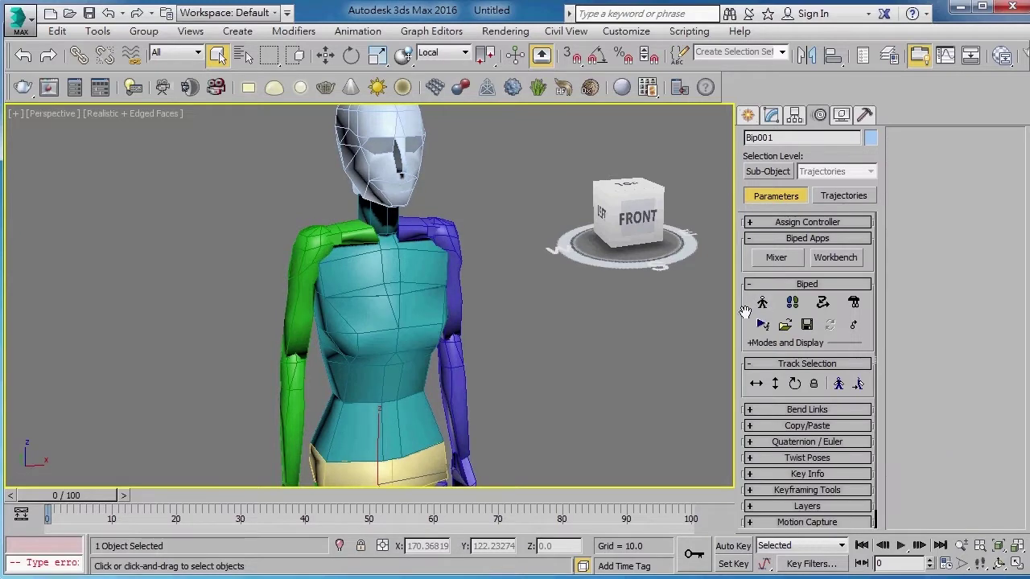
left_click(840, 474)
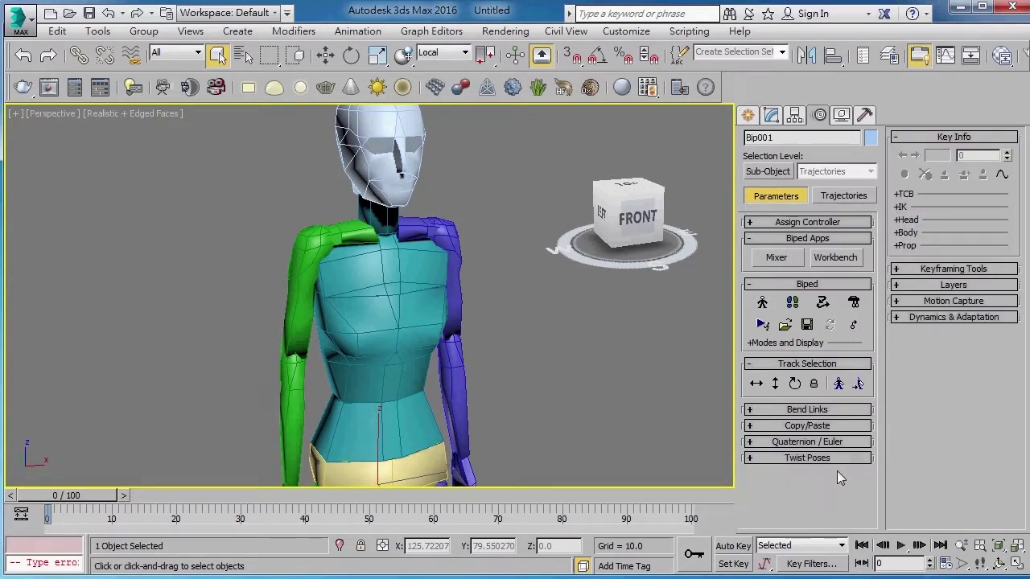
key("F3")
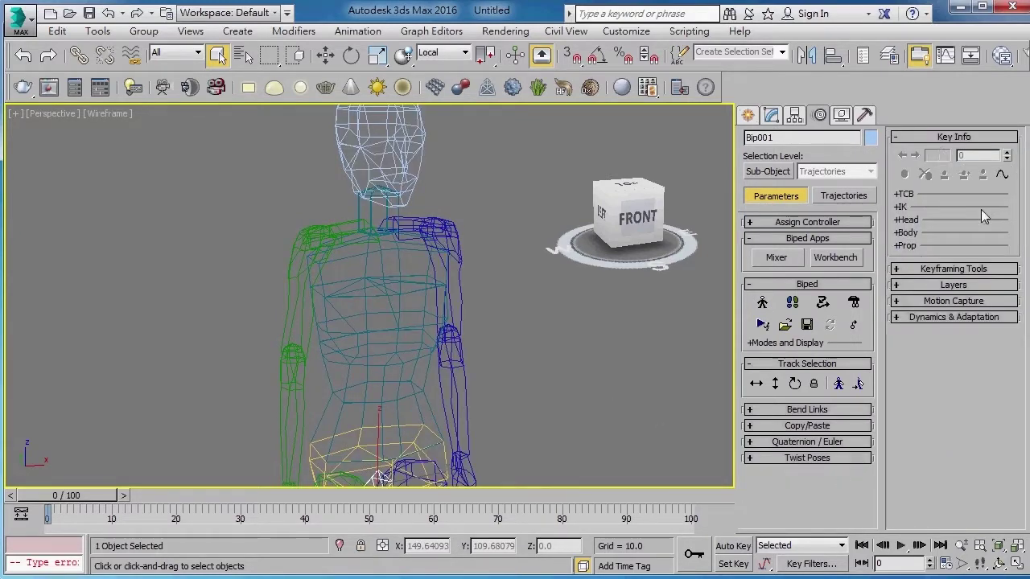
middle_click_drag(507, 381, 506, 280)
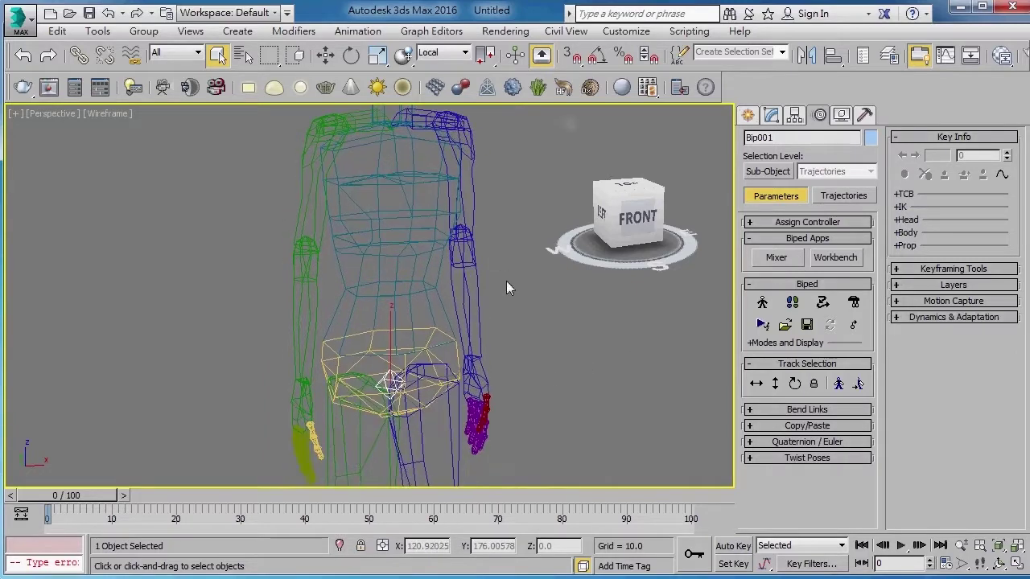
Step: Set keys on the Body Horizontal and Body Vertical tracks, then pick Body Rotation
left_click(756, 386)
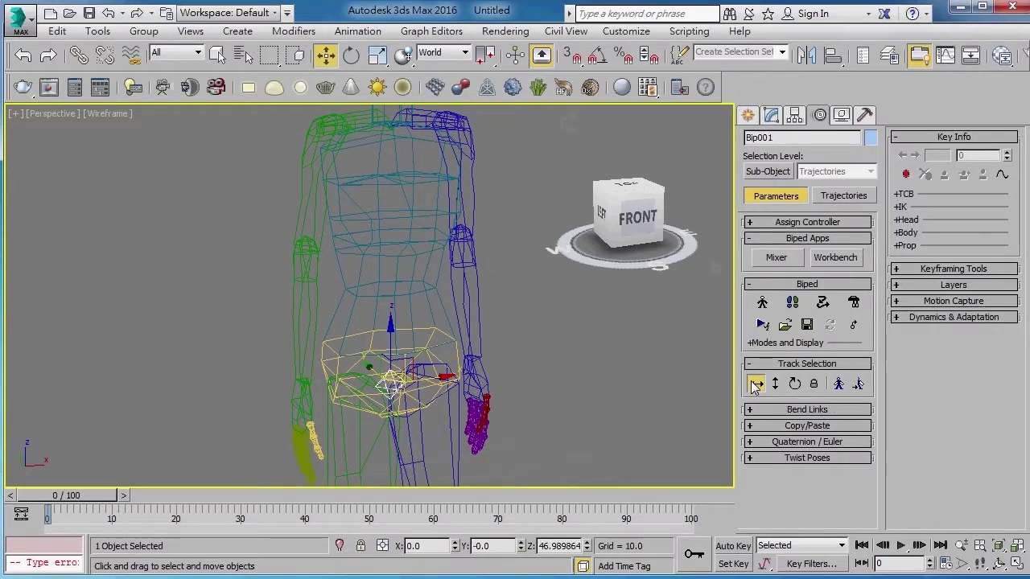
left_click(907, 176)
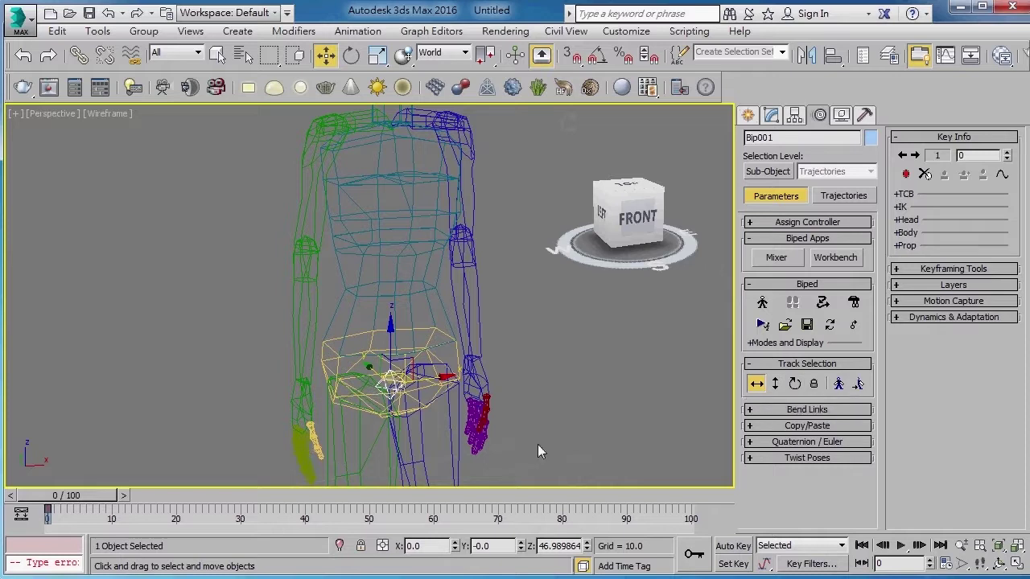
mouse_move(67, 496)
left_mouse_down()
mouse_move(226, 503)
mouse_move(130, 494)
left_mouse_up()
left_click(775, 384)
left_click(905, 175)
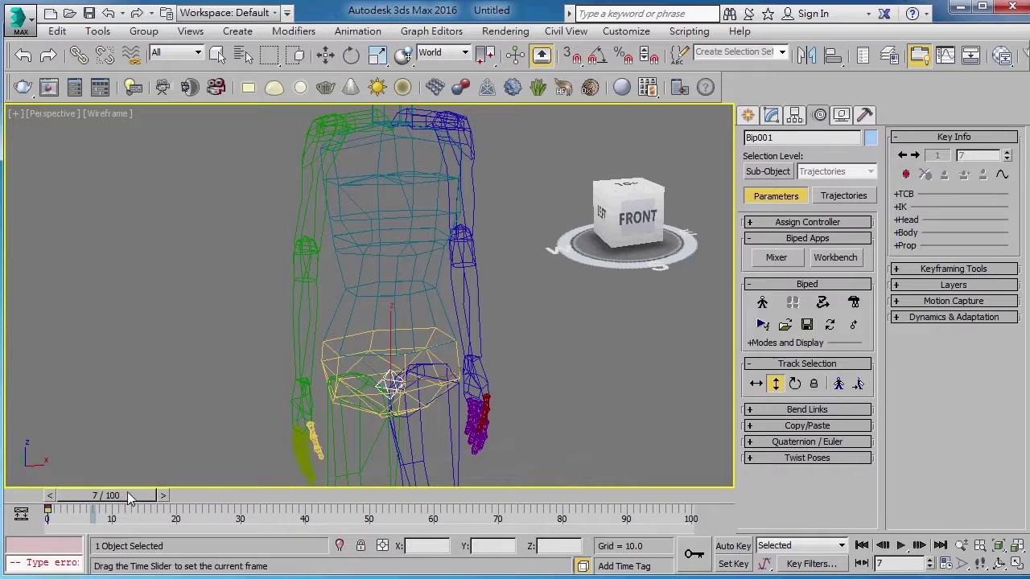
left_click(794, 384)
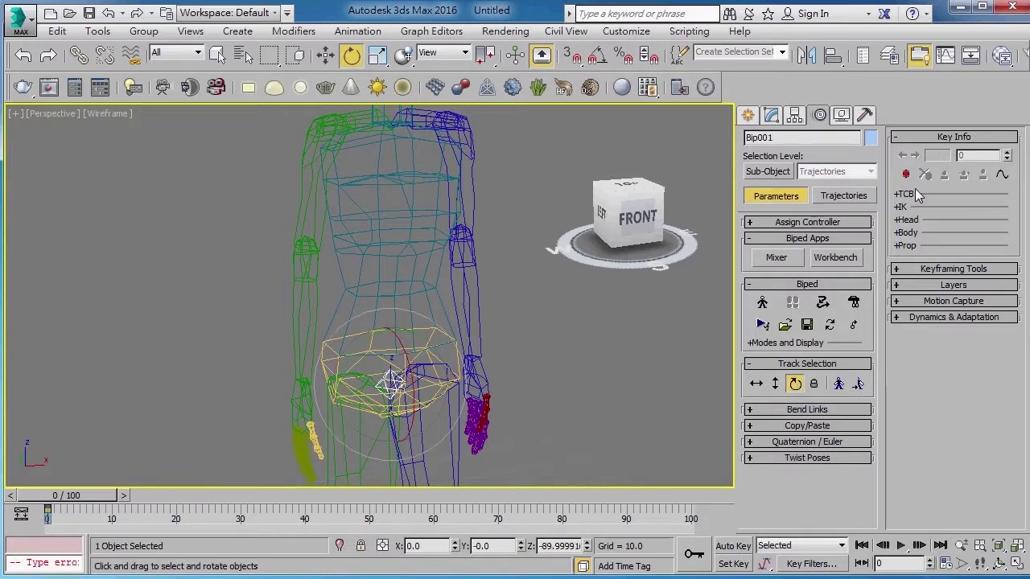
left_click_drag(69, 495, 199, 494)
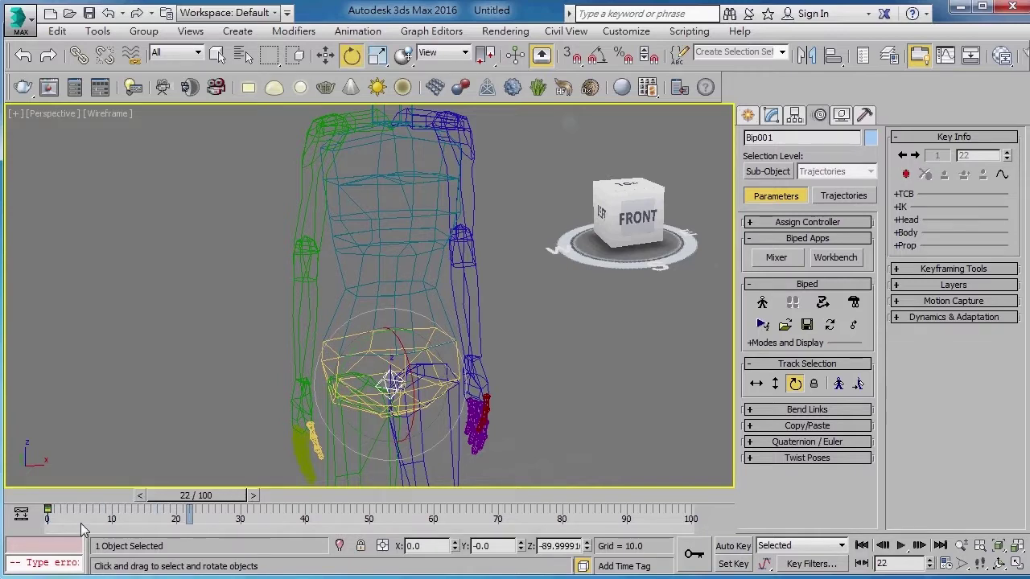
Step: Return to frame 0, toggle wireframe display and select all biped parts
key("Home")
key("F3")
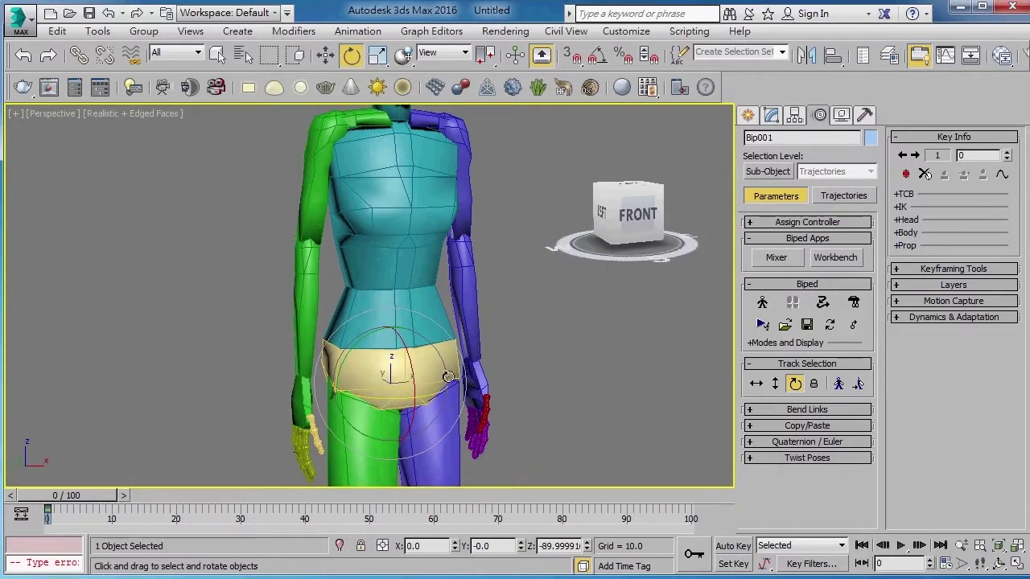
scroll(447, 377, "up", 3)
scroll(386, 375, "up", 2)
key("F3")
scroll(547, 393, "down", 5)
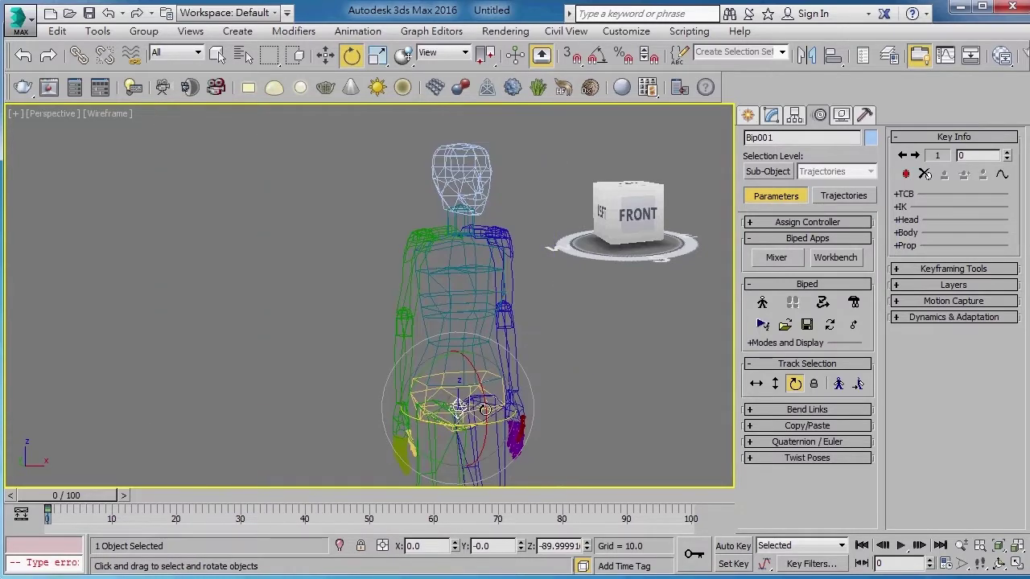
key("F3")
scroll(500, 402, "up", 3)
key("q")
key("ctrl+a")
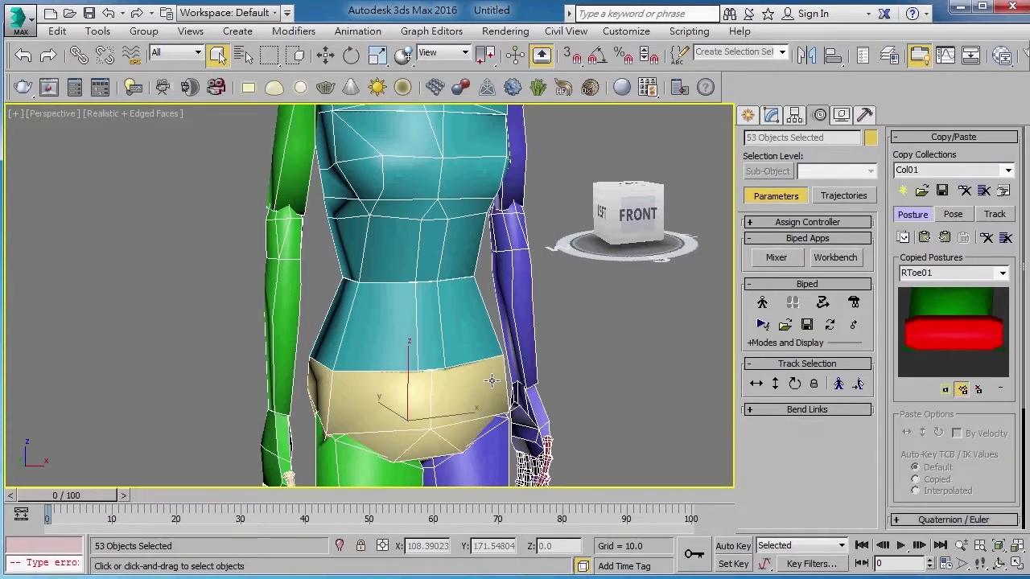
Step: Toggle between wireframe and shaded views and clear the selection
key("F3")
scroll(489, 432, "down", 3)
key("F3")
scroll(489, 432, "down", 2)
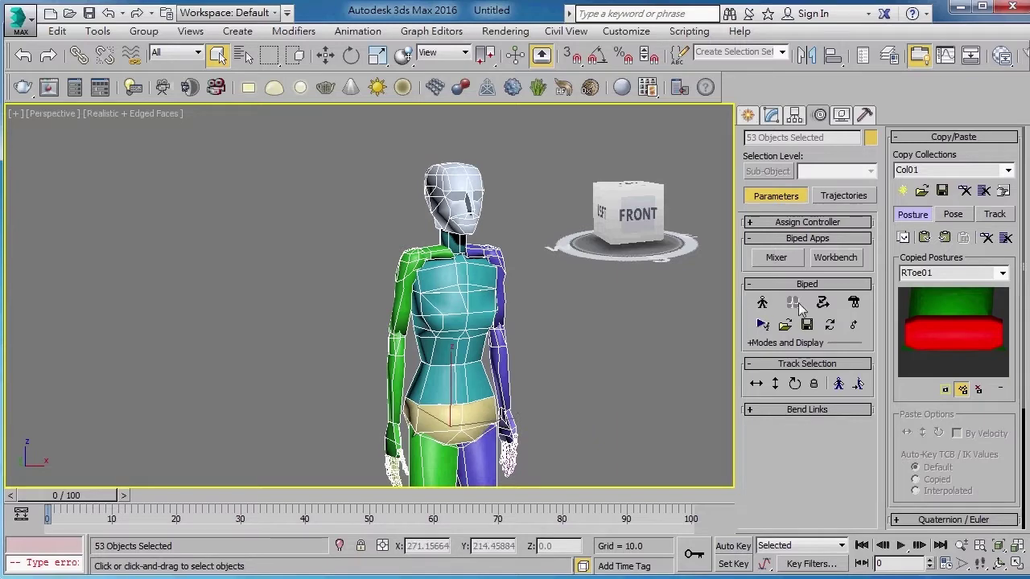
key("F3")
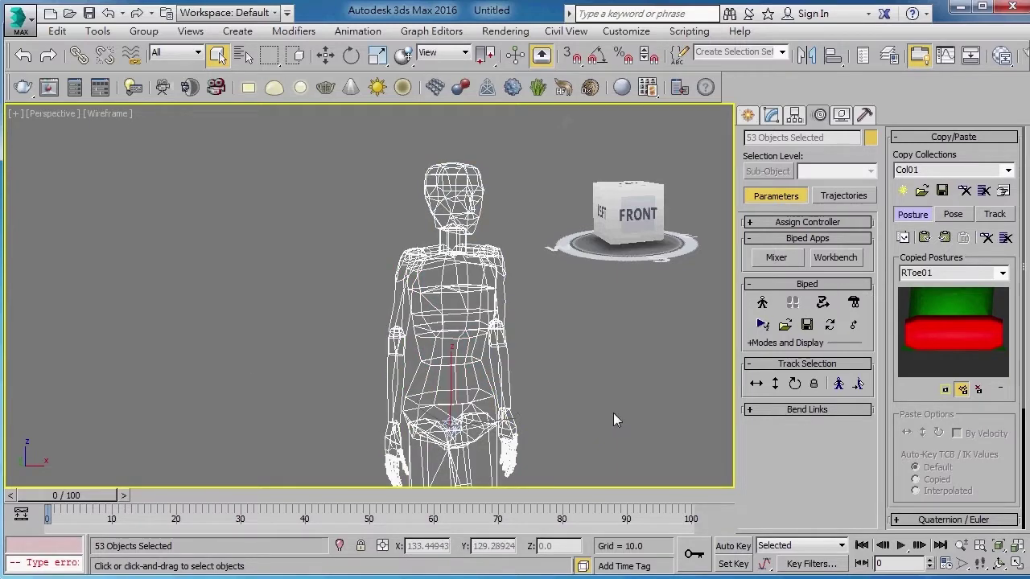
left_click(613, 416)
key("F3")
Step: Select the green arm and shoulder, then the whole biped hierarchy from the pelvis
double_click(403, 262)
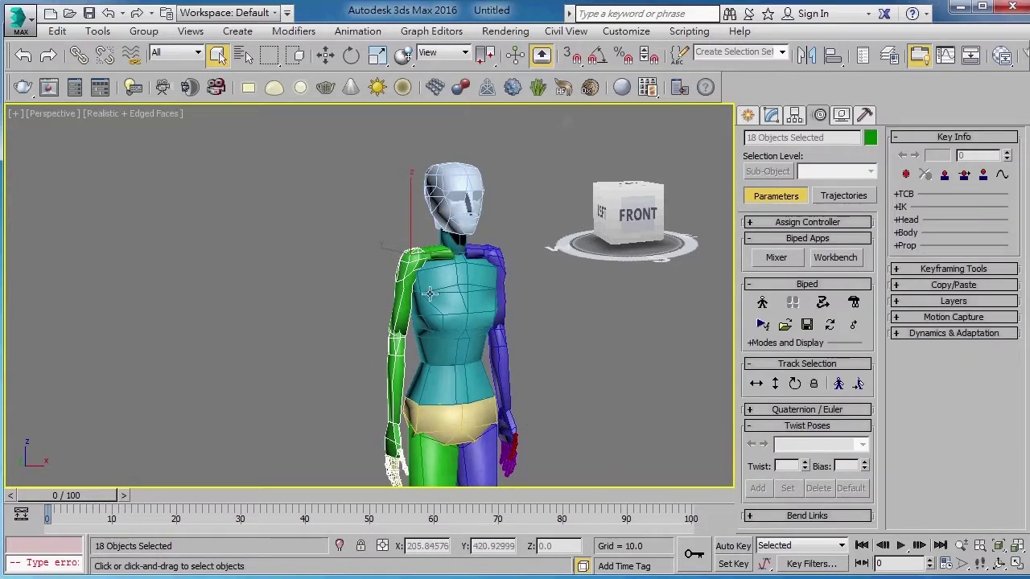
left_click(432, 248, "ctrl")
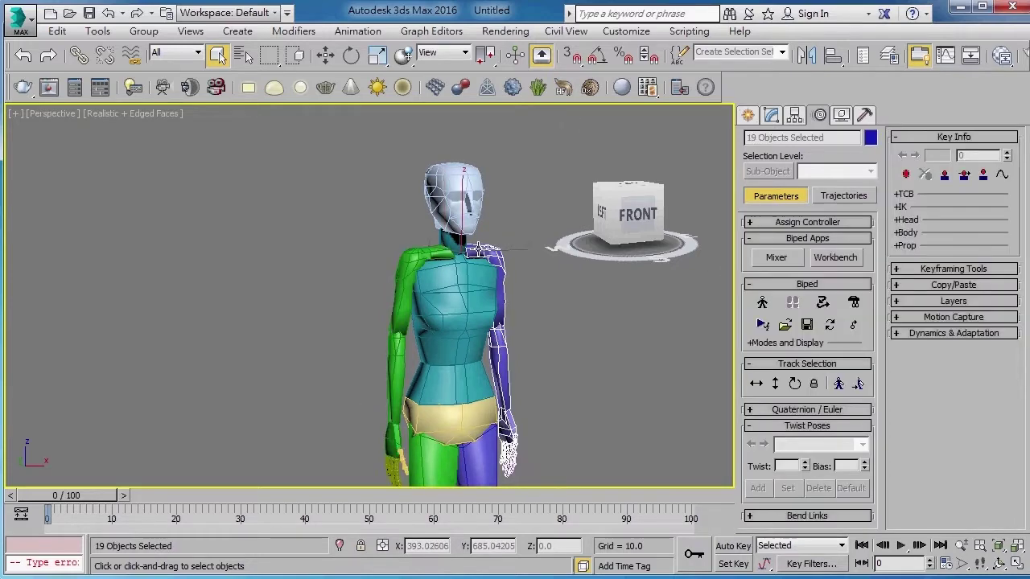
scroll(467, 314, "up", 3)
scroll(451, 330, "up", 1)
left_click(420, 342)
double_click(420, 342)
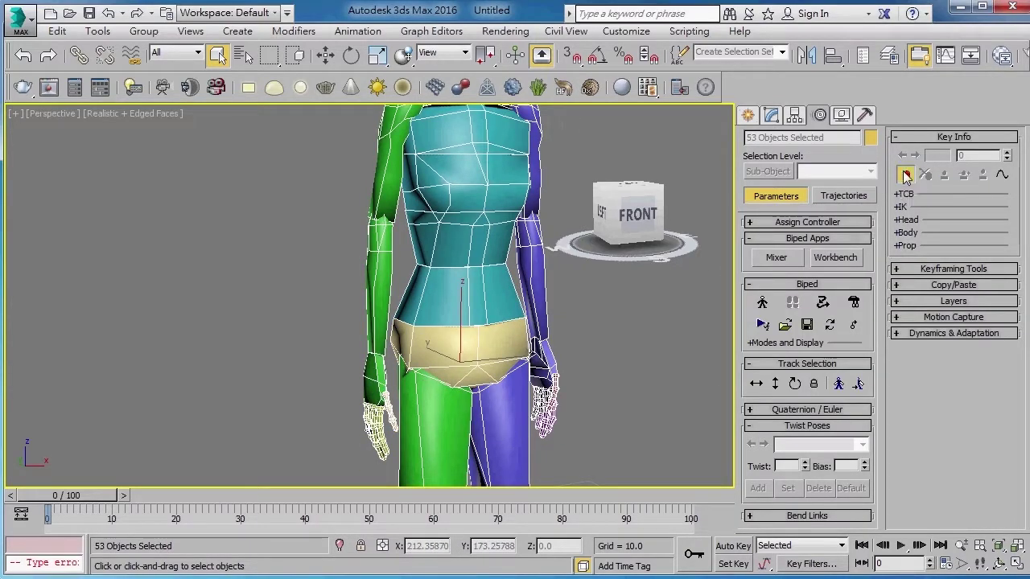
left_click(259, 391)
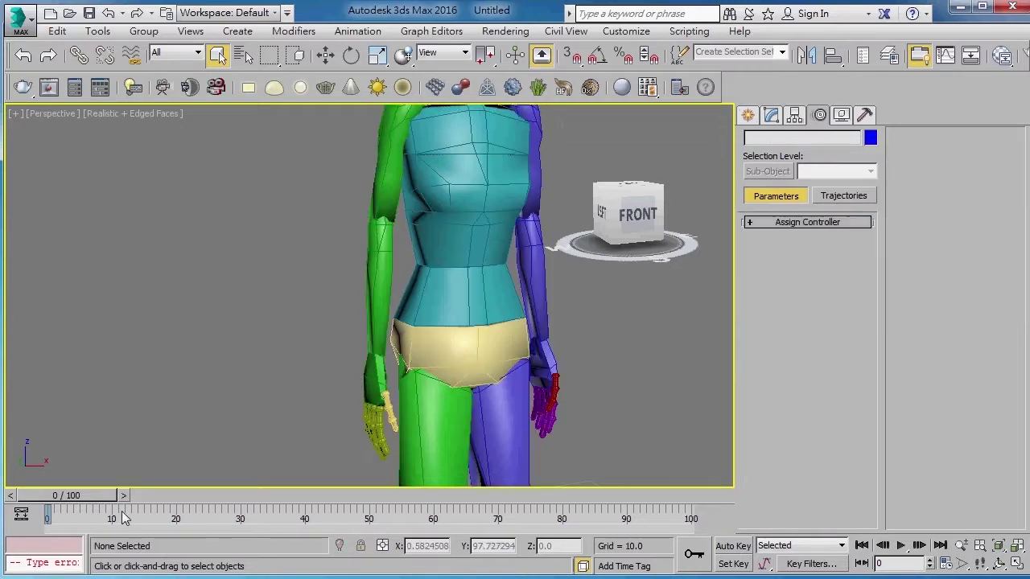
double_click(506, 354)
Step: Move to frame 30 with a level front view of the biped
left_click_drag(84, 496, 202, 500)
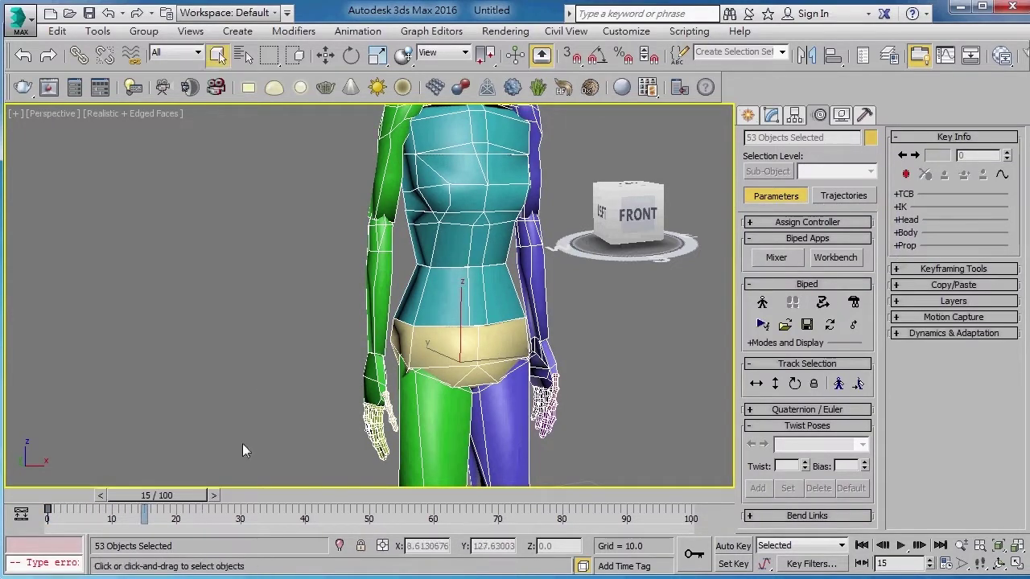
middle_click_drag(202, 447, 201, 361)
scroll(284, 473, "down", 3)
scroll(274, 433, "down", 3)
mouse_move(293, 433)
middle_mouse_down("alt")
mouse_move(443, 294)
mouse_move(471, 308)
mouse_move(256, 451)
middle_mouse_up("alt")
key("F4")
key("F4")
key("F4")
left_click_drag(175, 500, 246, 497)
scroll(346, 408, "up", 3)
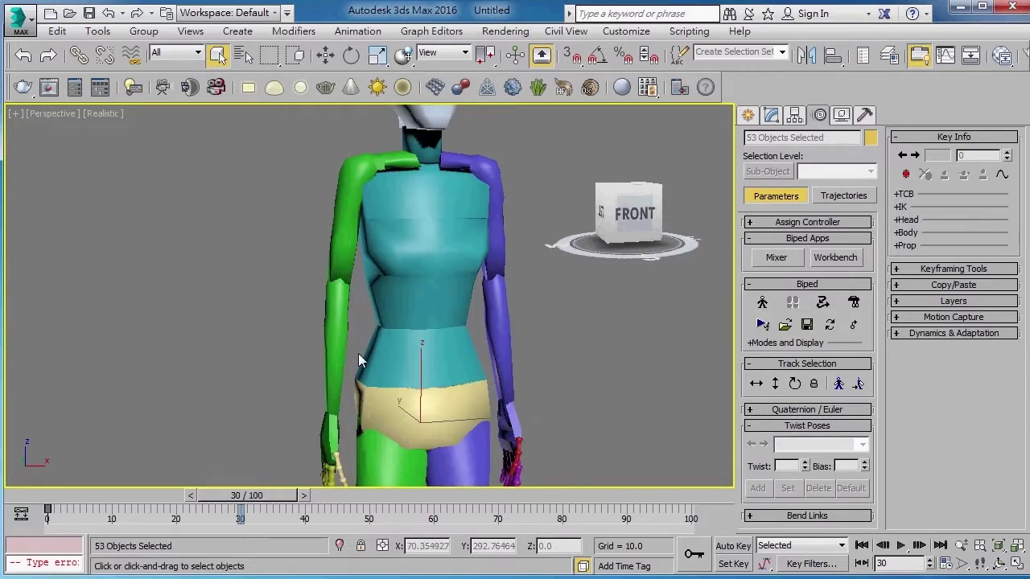
scroll(475, 339, "down", 1)
Step: Select the biped's head and turn on Auto Key
left_click(558, 384)
middle_click_drag(499, 349, 471, 402)
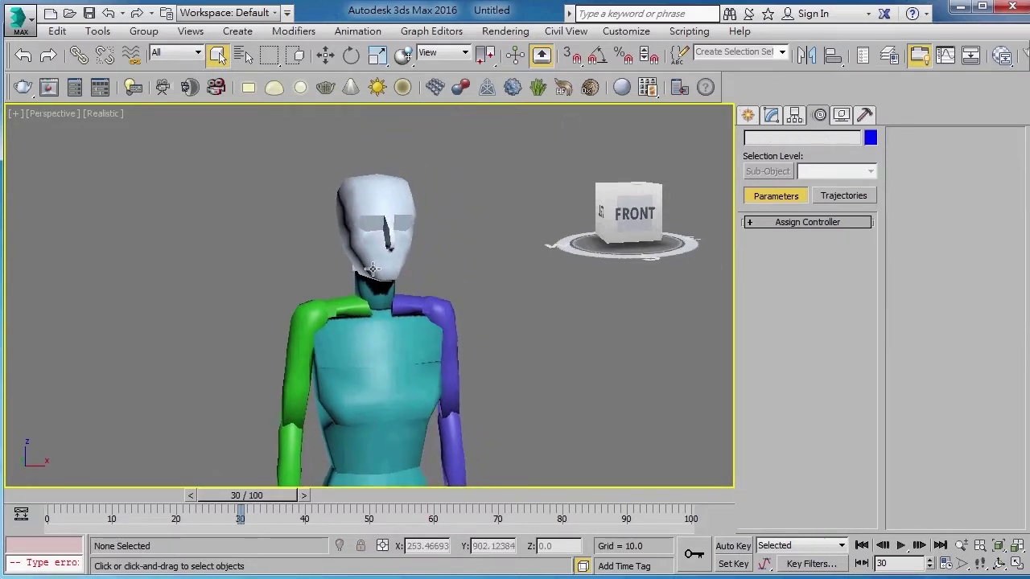
left_click(361, 233)
middle_click_drag(406, 378, 412, 379)
mouse_move(475, 381)
middle_mouse_down("alt")
mouse_move(467, 376)
mouse_move(602, 448)
mouse_move(502, 427)
mouse_move(506, 418)
middle_mouse_up("alt")
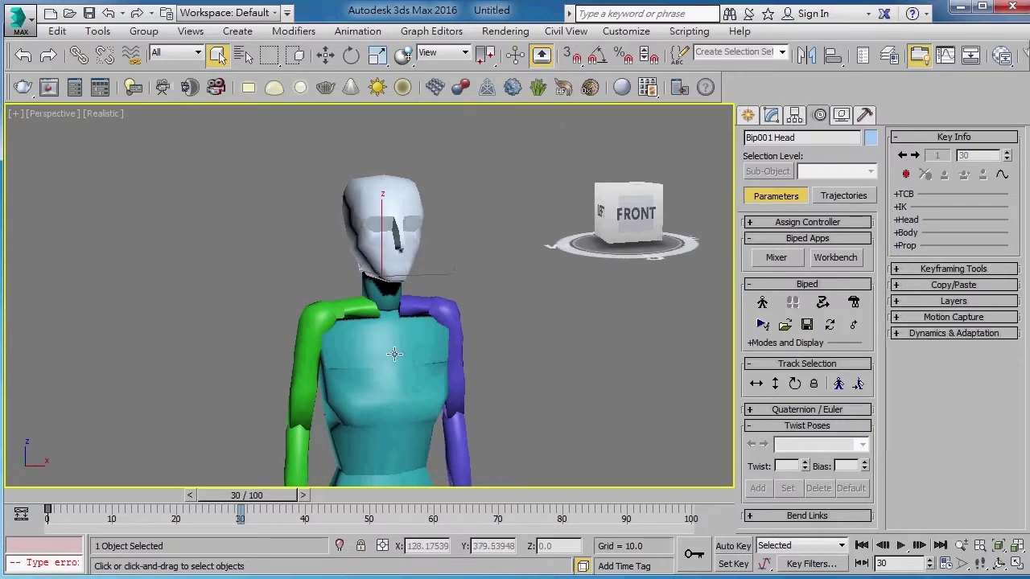
left_click(734, 546)
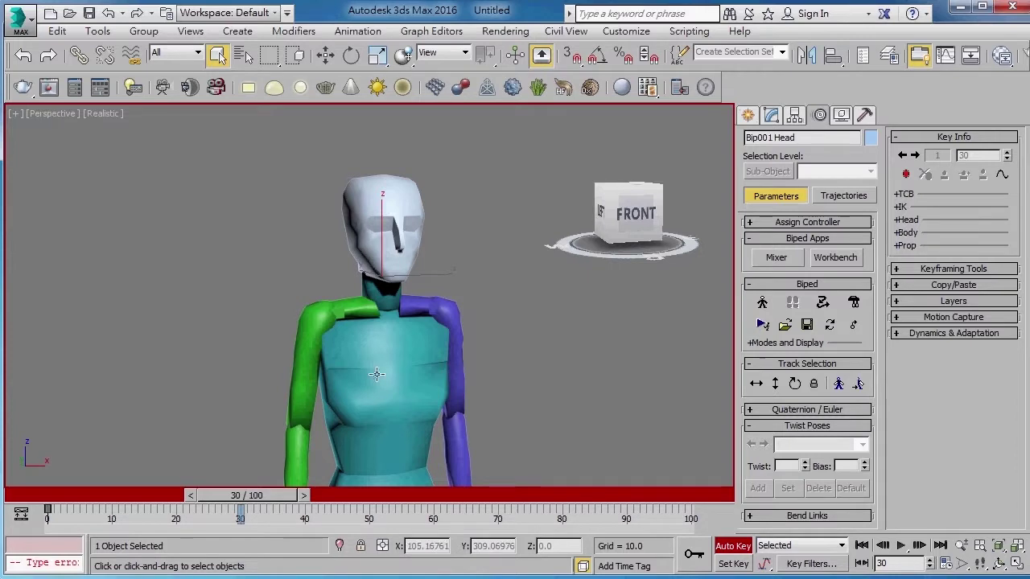
middle_click_drag(467, 451, 382, 418, "alt")
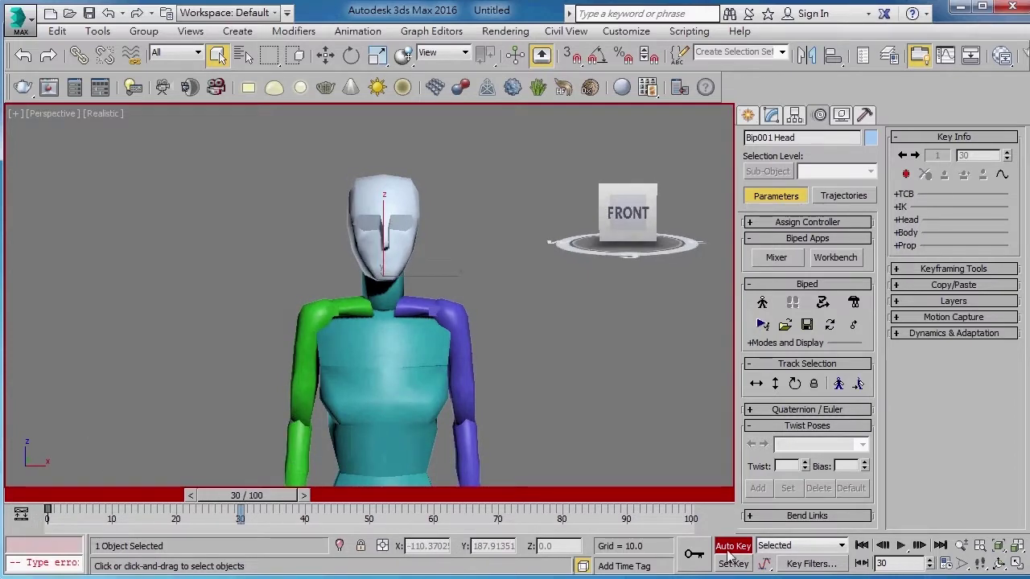
Step: Rotate the head to tilt it left at frame 30, then move to frame 90
left_click(352, 54)
left_click_drag(430, 248, 413, 227)
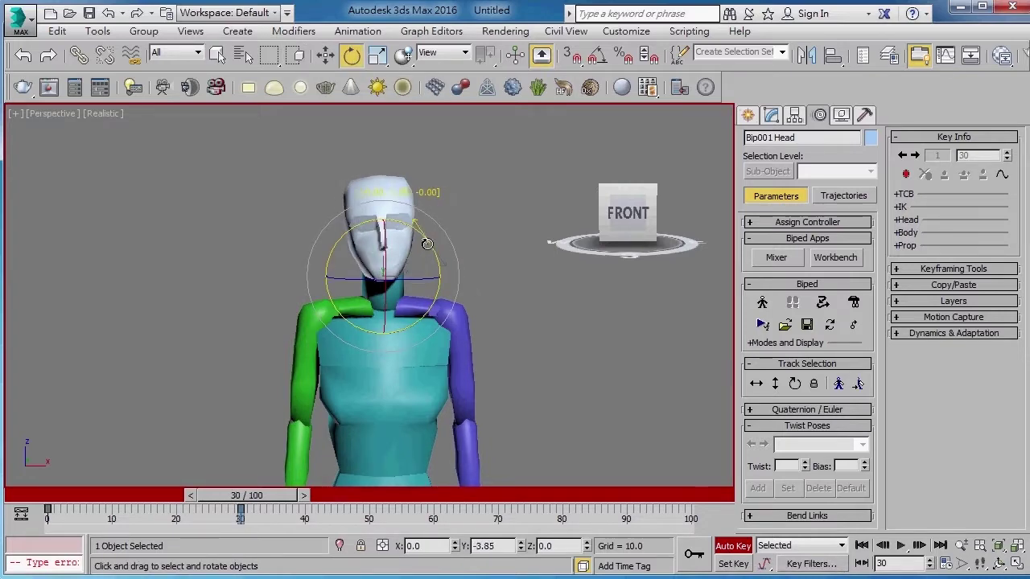
mouse_move(413, 227)
middle_mouse_down("alt")
mouse_move(515, 218)
mouse_move(443, 193)
middle_mouse_up("alt")
left_click_drag(269, 505, 270, 512)
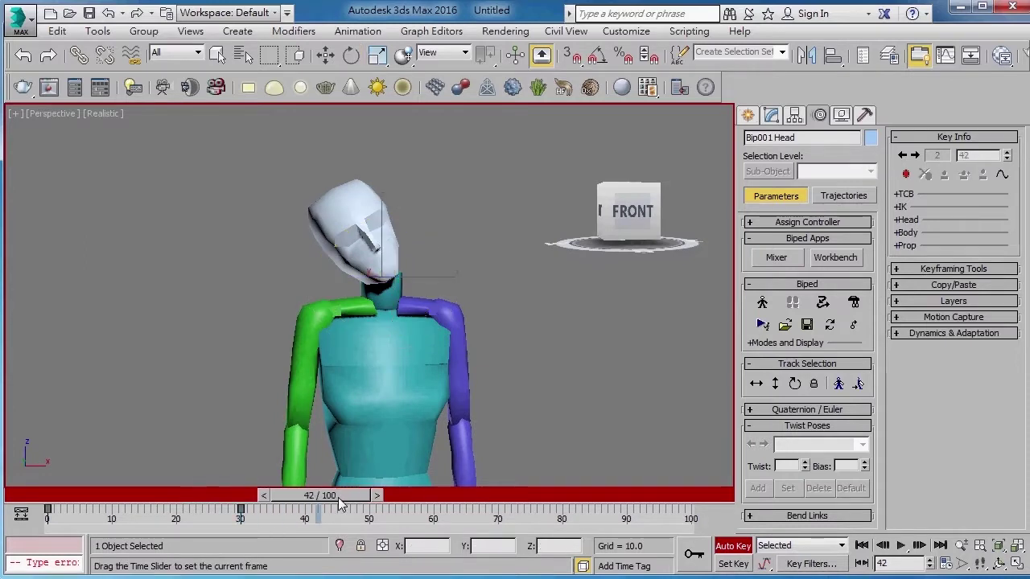
key("e")
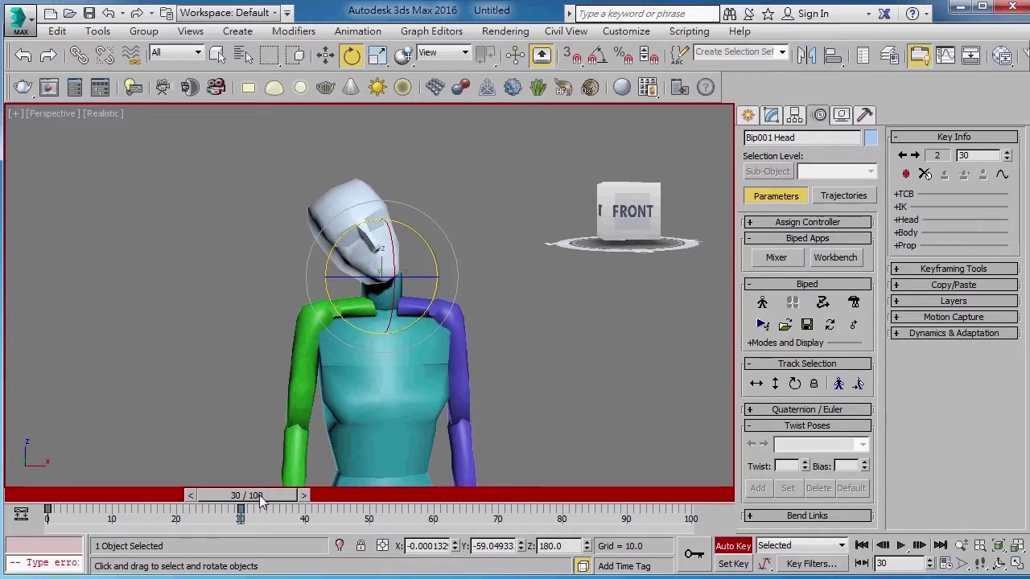
left_click_drag(260, 500, 613, 487)
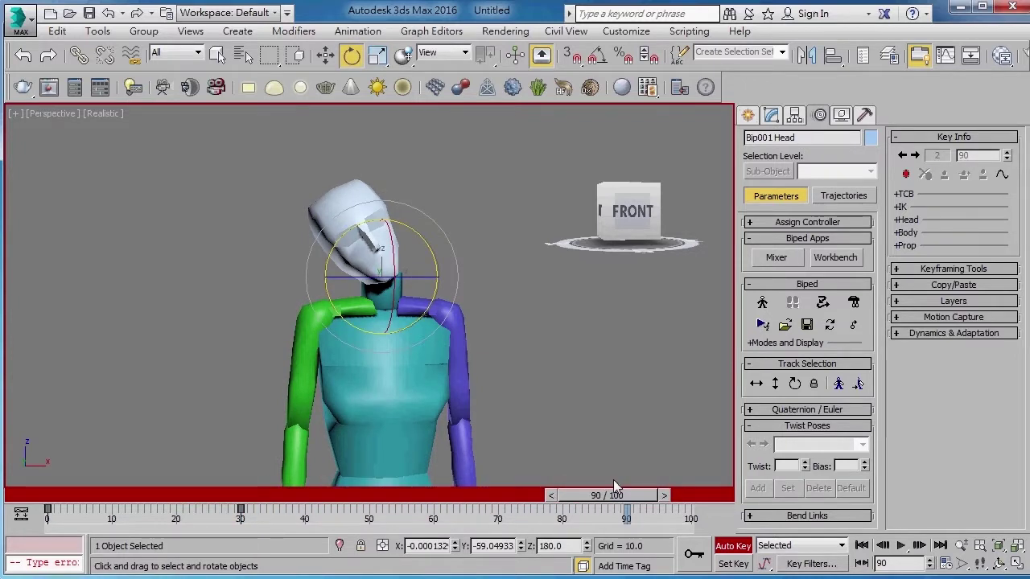
Step: Create collection Col02, copy the head posture and paste it opposite at frame 90
left_click(930, 286)
left_click(911, 234)
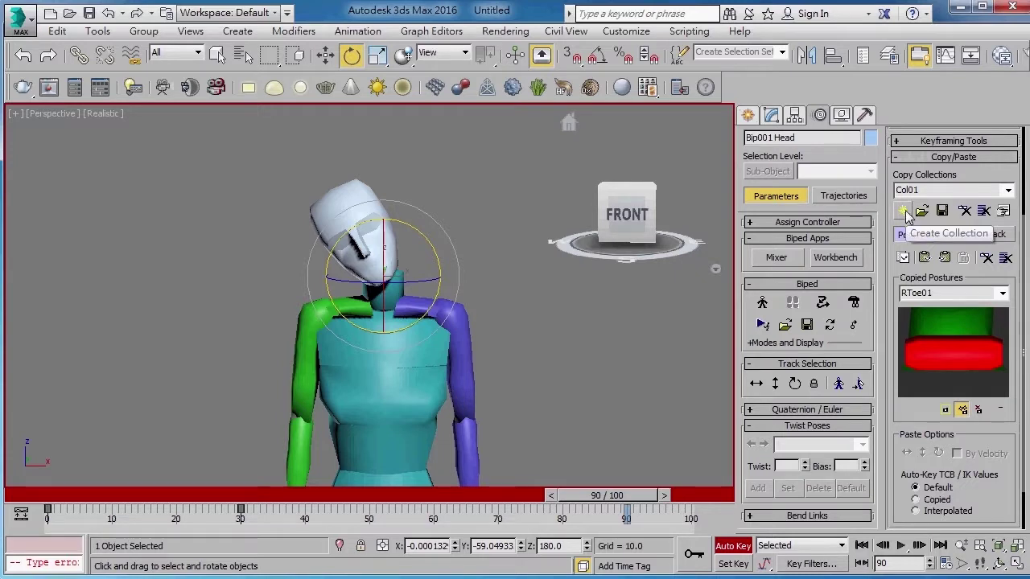
left_click(903, 211)
left_click(902, 259)
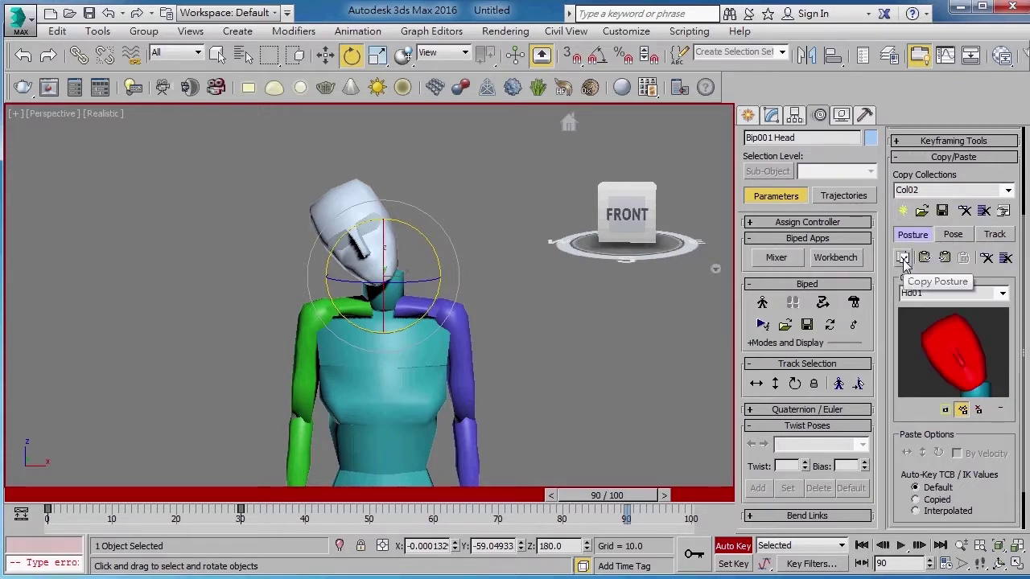
left_click(943, 259)
Step: Check the mirrored head tilt, clear the selection and return to frame 0
middle_click_drag(483, 394, 453, 400, "alt")
mouse_move(626, 495)
left_mouse_down()
mouse_move(46, 495)
mouse_move(626, 495)
left_mouse_up()
key("e")
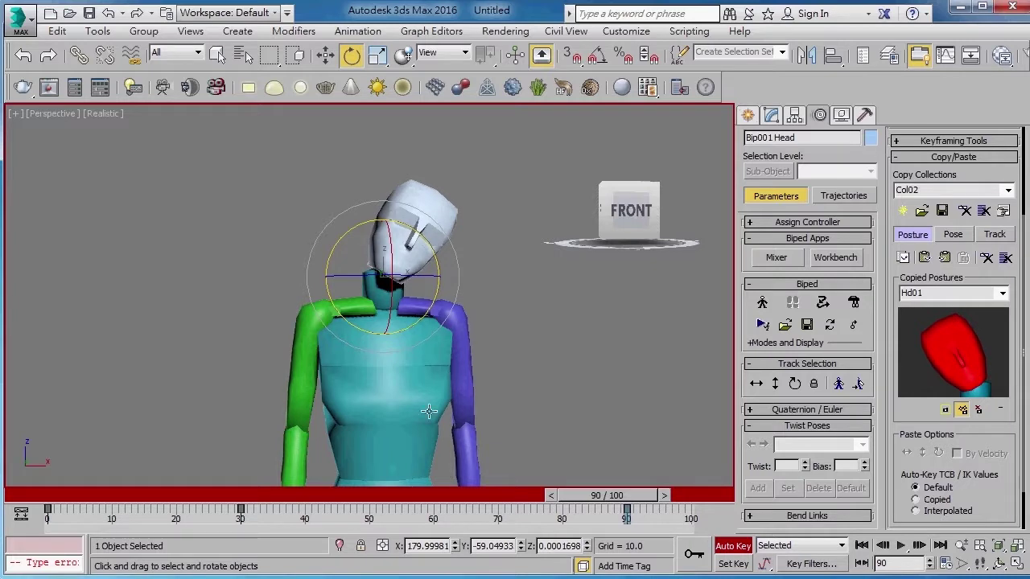
middle_click_drag(459, 378, 469, 381, "alt")
key("ctrl+d")
left_click_drag(597, 495, 56, 494)
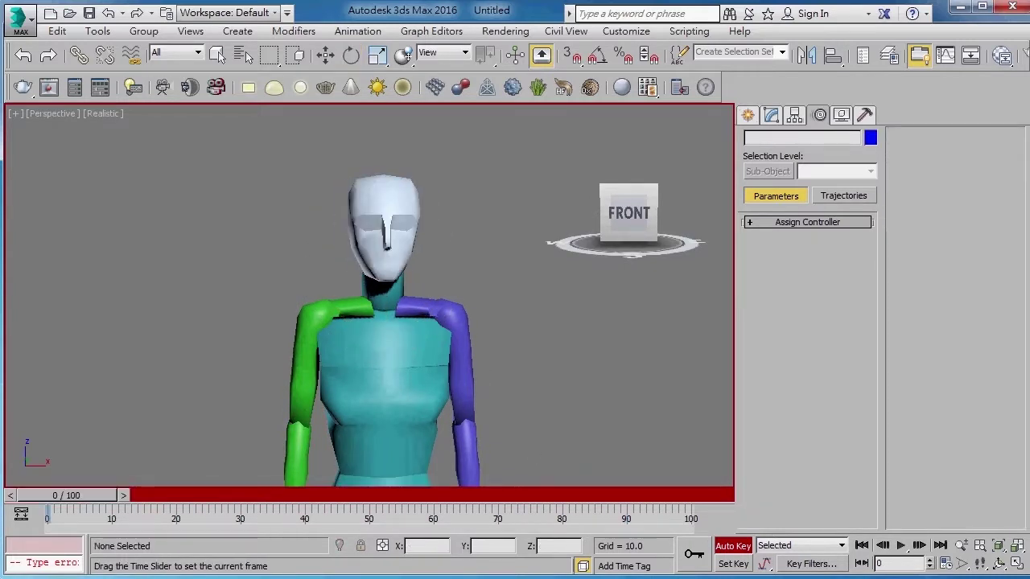
Step: Play and stop the head animation, go to frame 0 and select Bip001 Head
key("/")
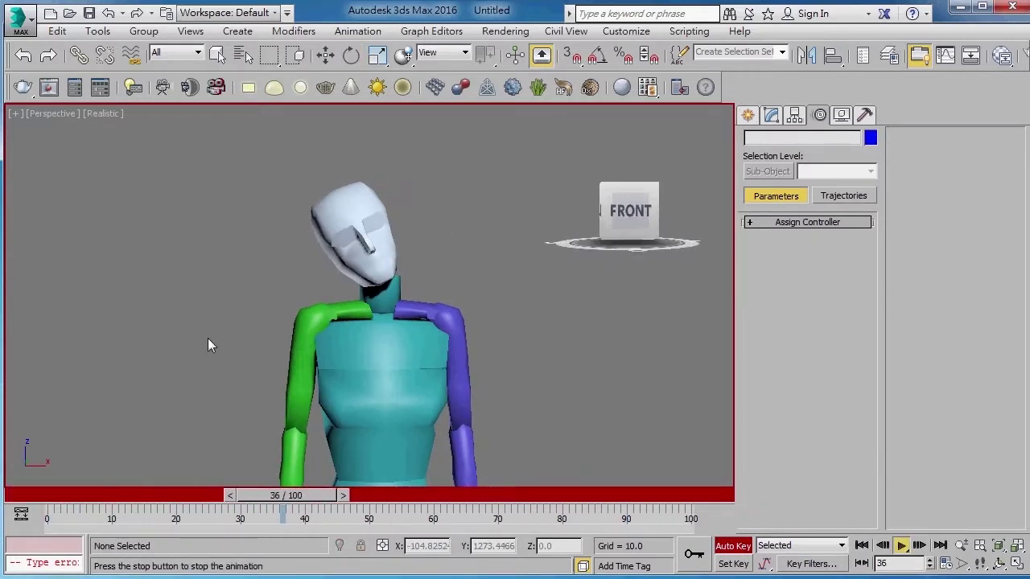
key("/")
key("e")
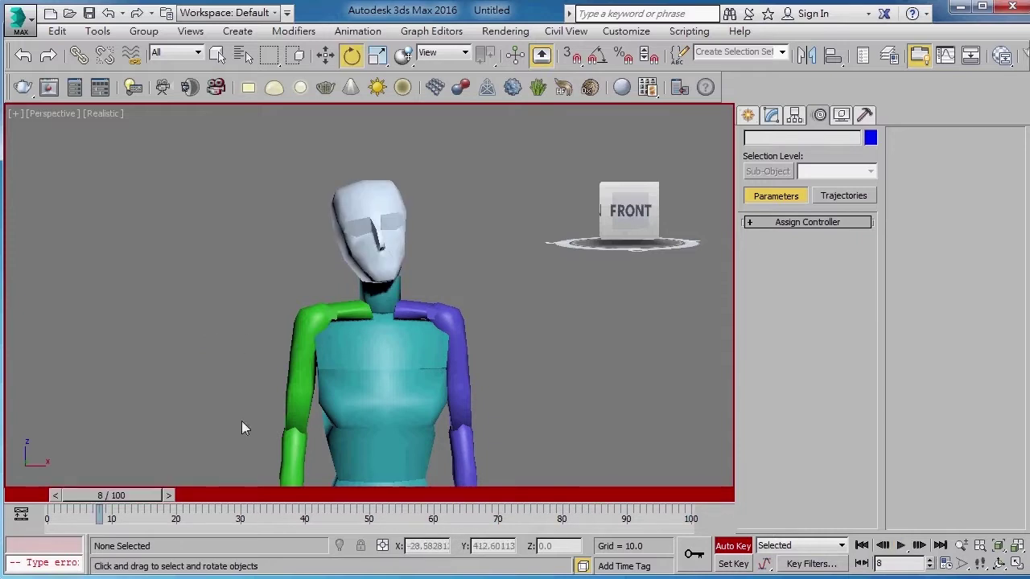
left_click_drag(147, 496, 56, 496)
key("q")
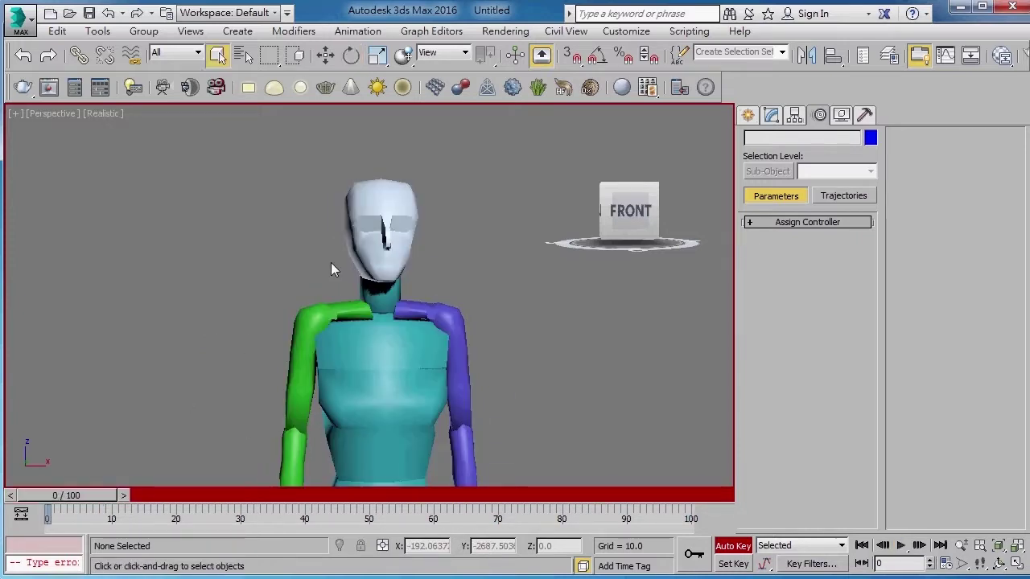
left_click(379, 210)
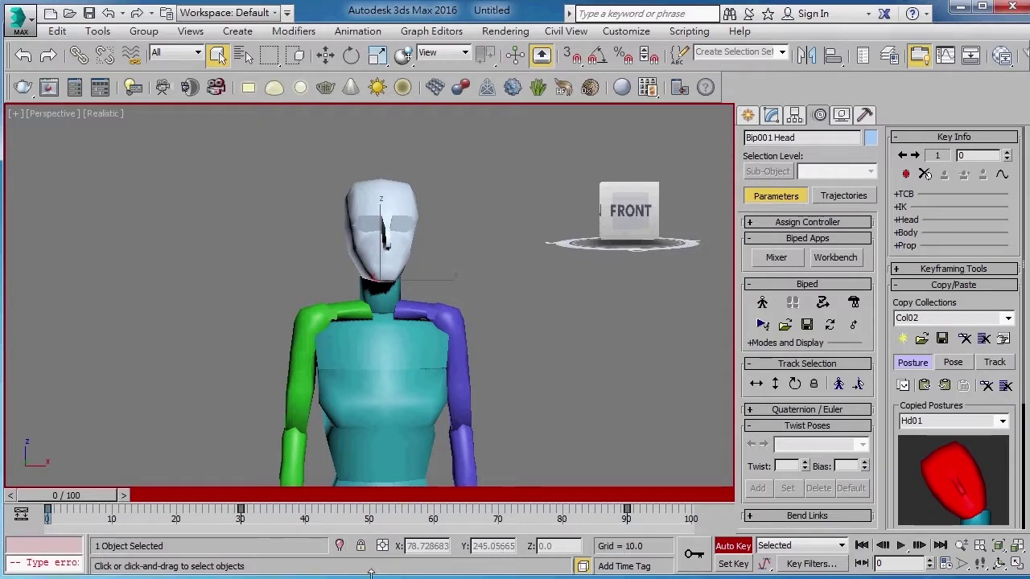
Step: Drag-select the head keys at frames 0, 30 and 90 and enable Show Selection Range
left_click_drag(661, 522, 16, 518)
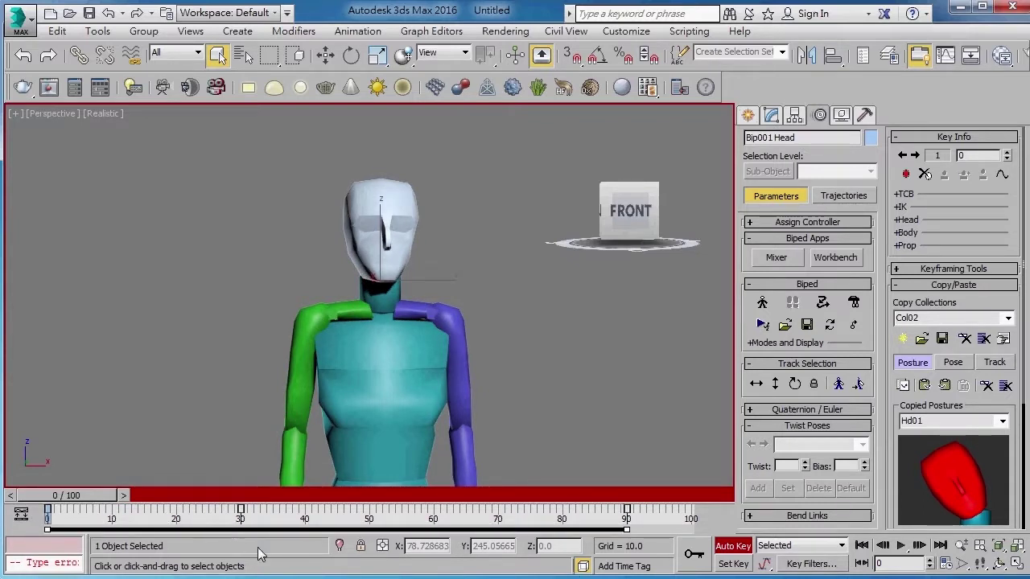
right_click(334, 527)
mouse_move(383, 478)
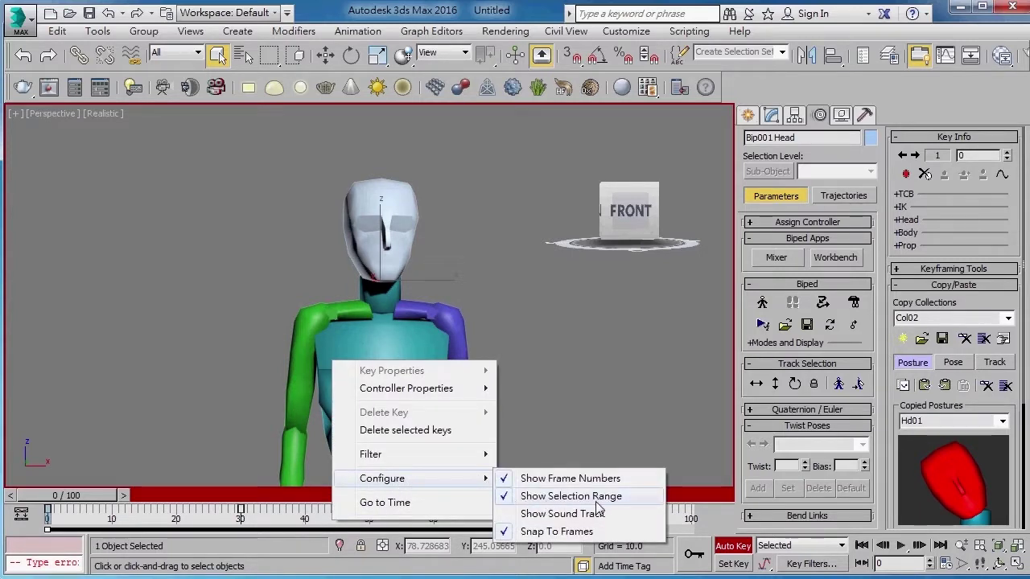
left_click(504, 497)
right_click(515, 526)
left_click(724, 500)
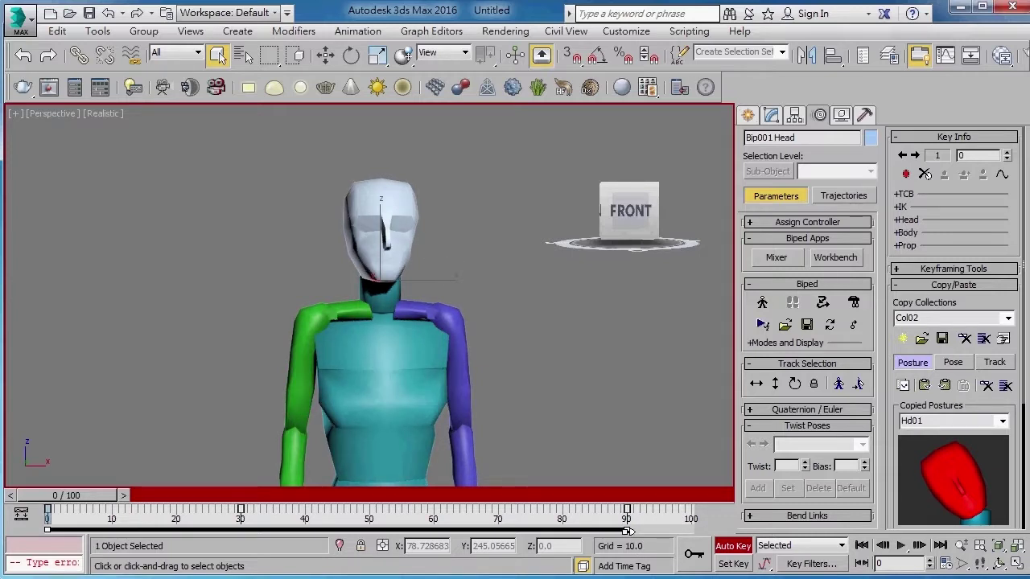
Step: Scale the selected head keys to about 52% so they end at frame 45, then play back
mouse_move(626, 529)
left_mouse_down()
mouse_move(350, 529)
mouse_move(338, 546)
left_mouse_up()
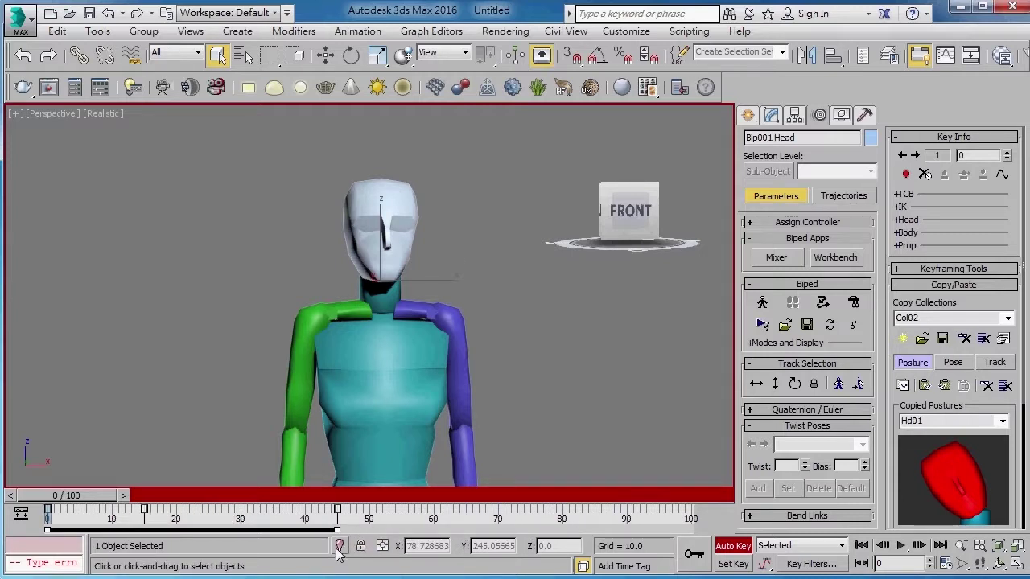
mouse_move(135, 497)
left_mouse_down()
mouse_move(357, 495)
mouse_move(338, 495)
left_mouse_up()
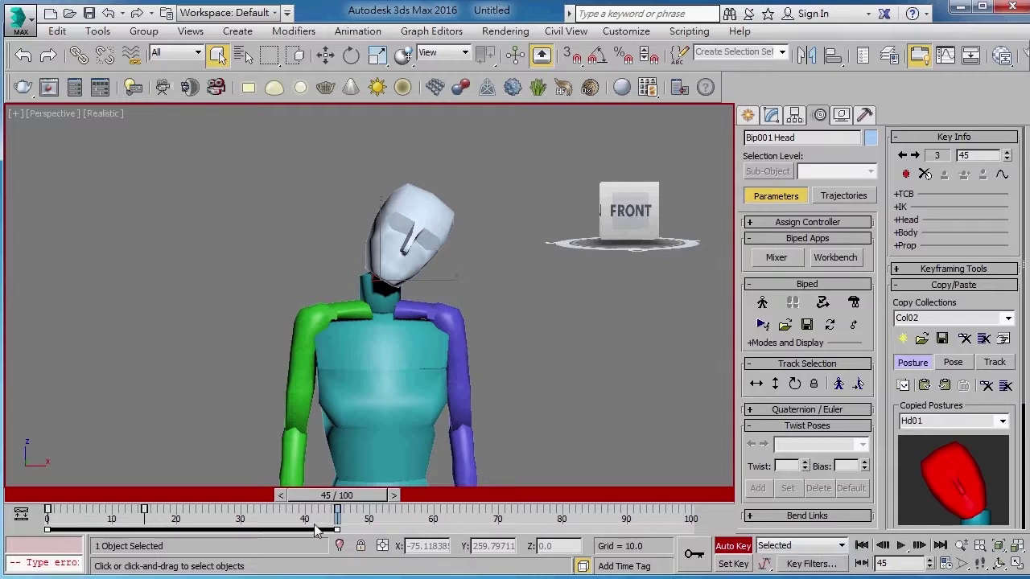
mouse_move(487, 433)
middle_mouse_down("alt")
mouse_move(516, 452)
mouse_move(483, 474)
middle_mouse_up("alt")
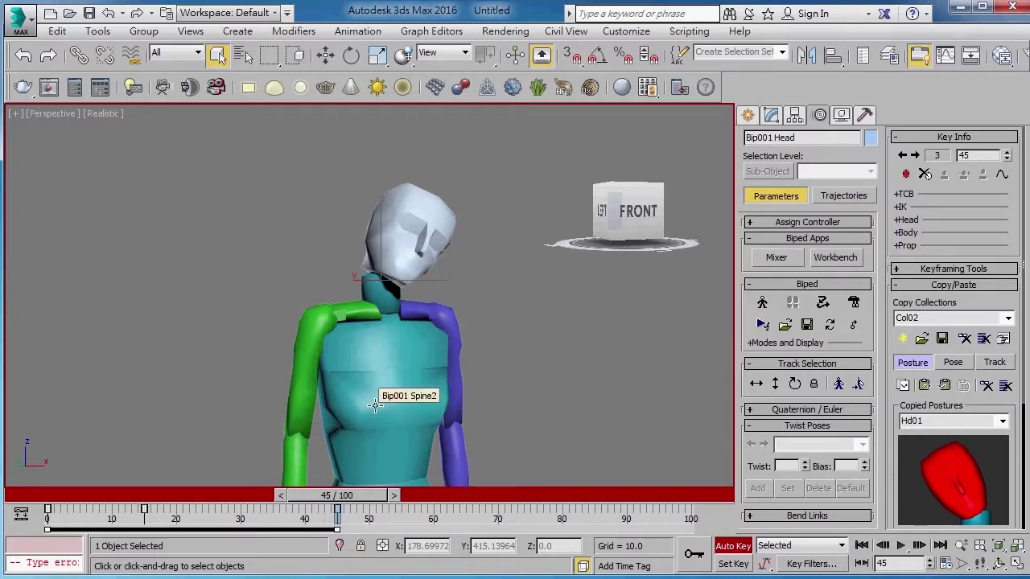
mouse_move(375, 405)
middle_mouse_down("alt")
mouse_move(350, 422)
mouse_move(318, 424)
middle_mouse_up("alt")
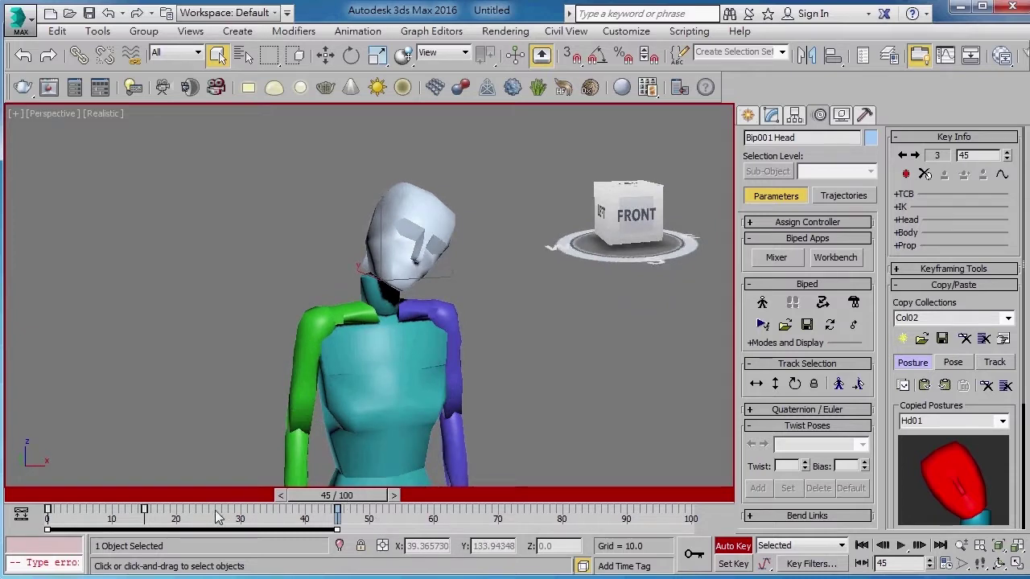
left_click_drag(362, 496, 32, 495)
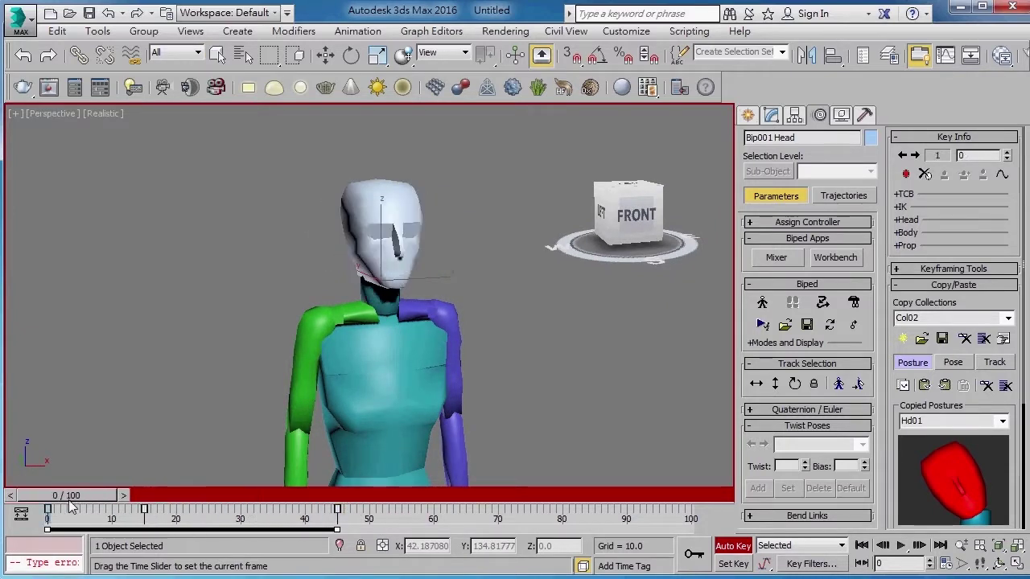
key("slash")
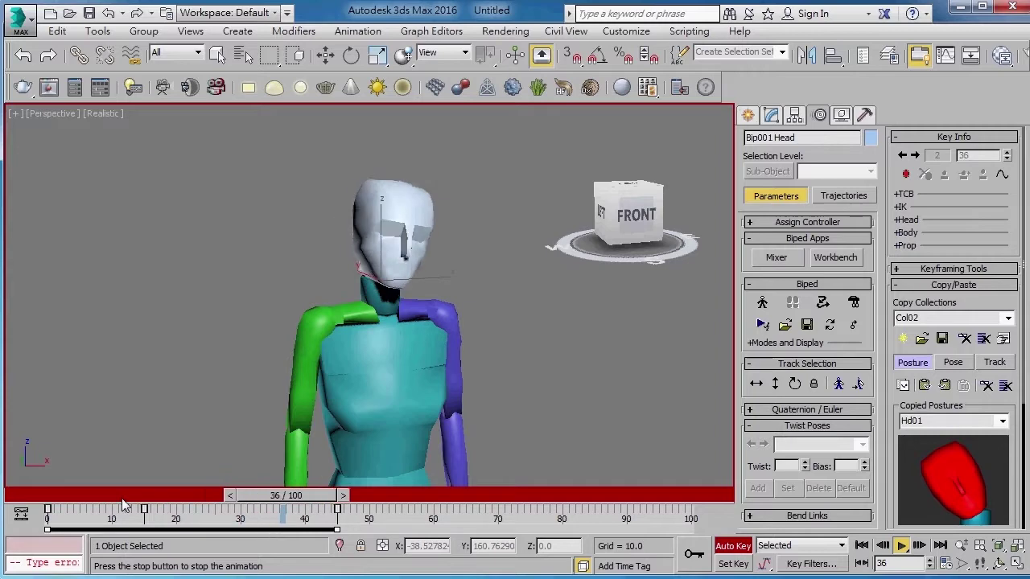
Step: Shift-copy the frame-0 head key to frame 60 and review the pose
left_click_drag(416, 505, 430, 497)
middle_click_drag(264, 420, 426, 282, "alt")
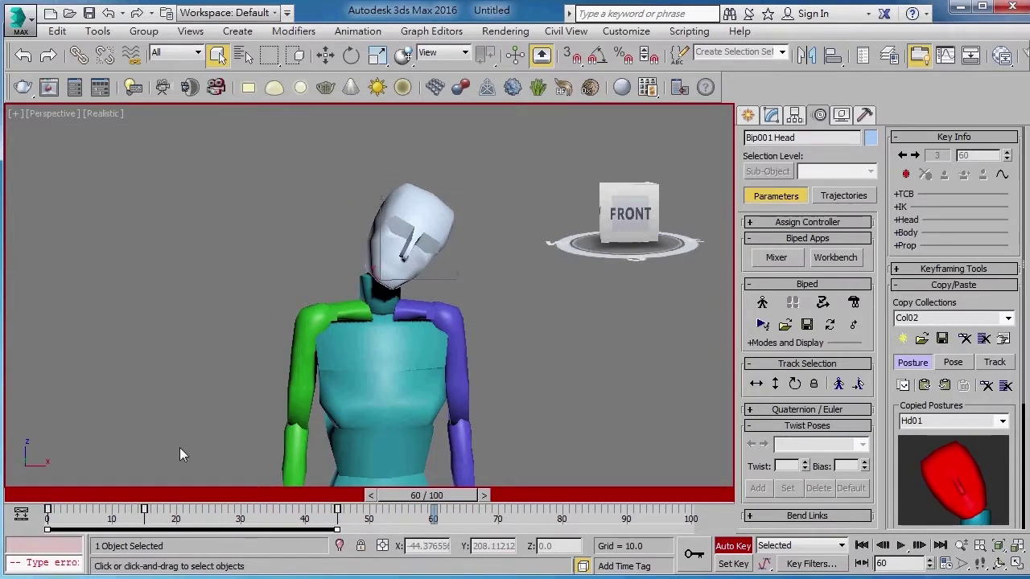
left_click(71, 511)
left_click_drag(50, 511, 61, 512, "shift")
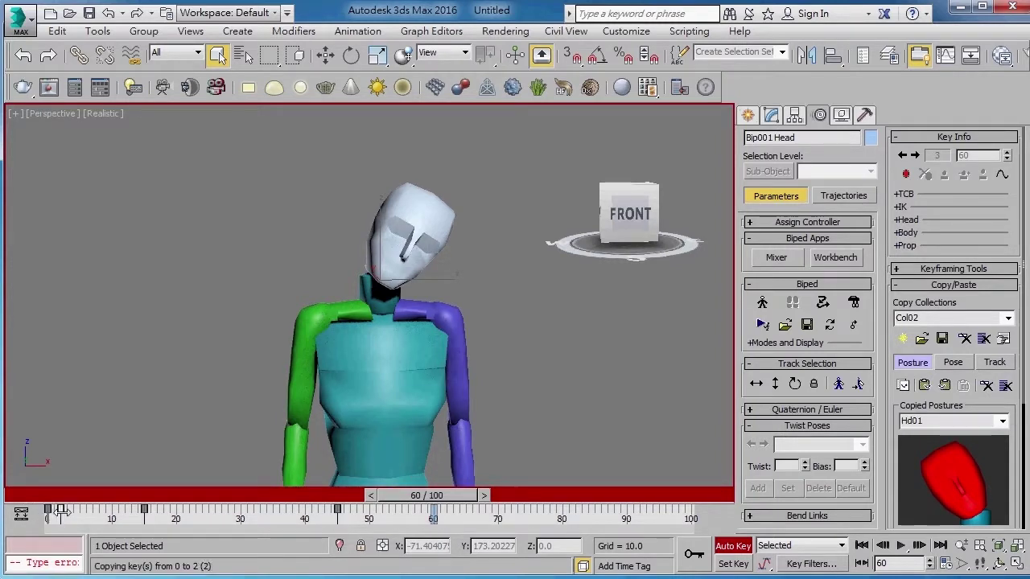
left_click_drag(300, 542, 433, 543, "shift")
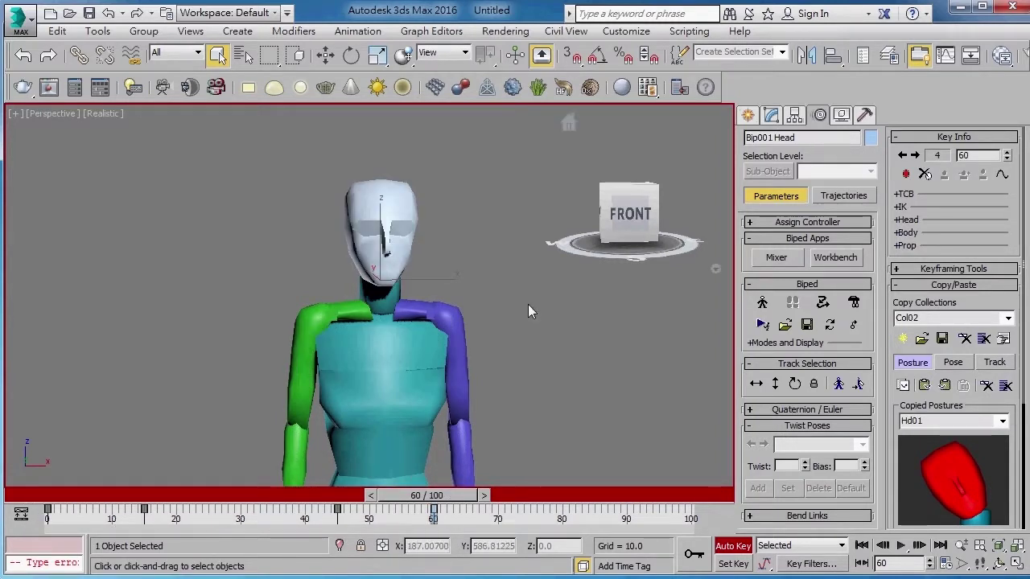
middle_click_drag(528, 306, 549, 328, "alt")
left_click_drag(427, 496, 443, 496)
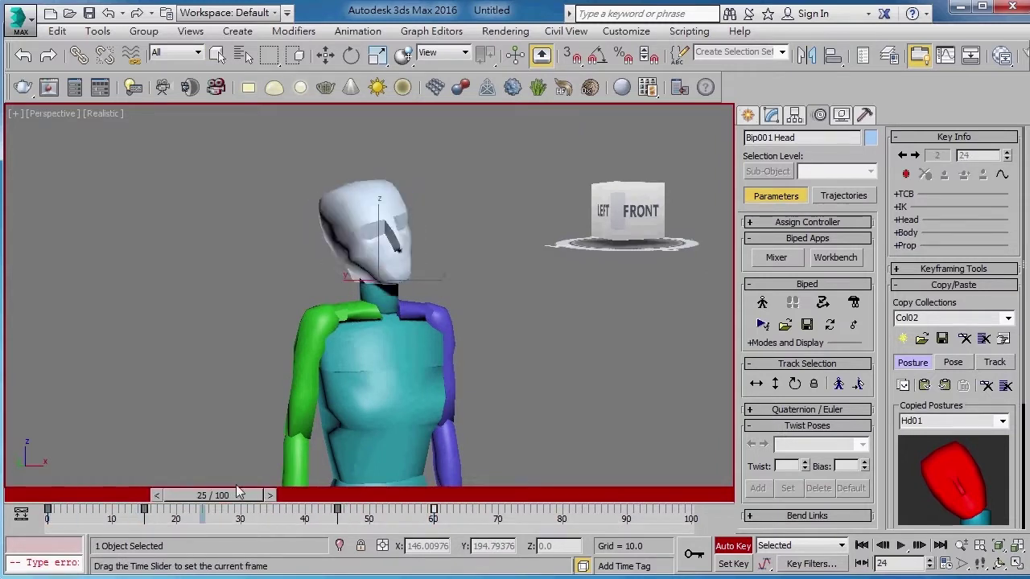
left_click_drag(477, 462, 458, 474)
middle_click_drag(483, 435, 505, 378, "alt")
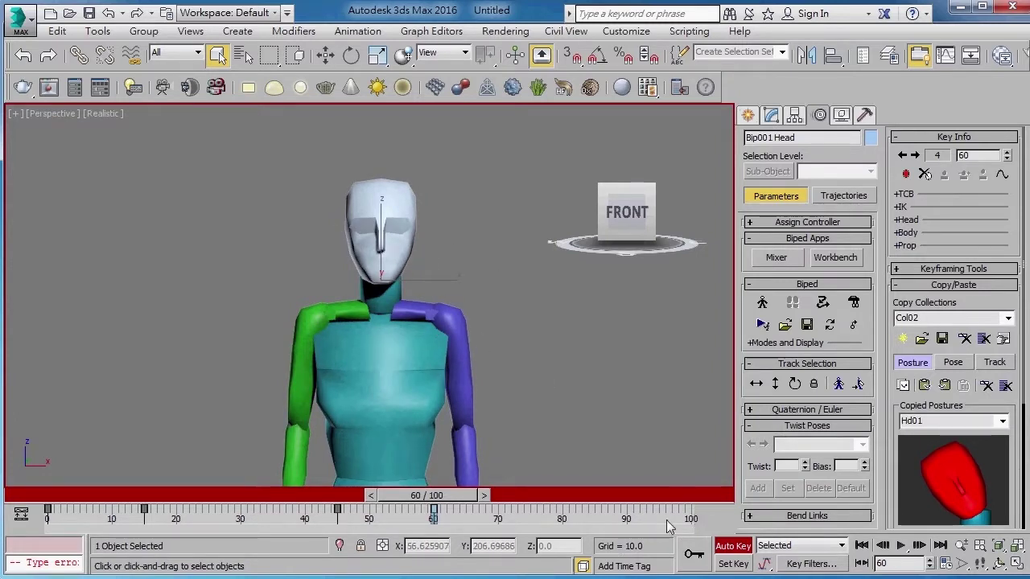
Step: Set the animation length to 200 frames in Time Configuration and jump to frame 75
left_click(943, 565)
double_click(612, 323)
type("200")
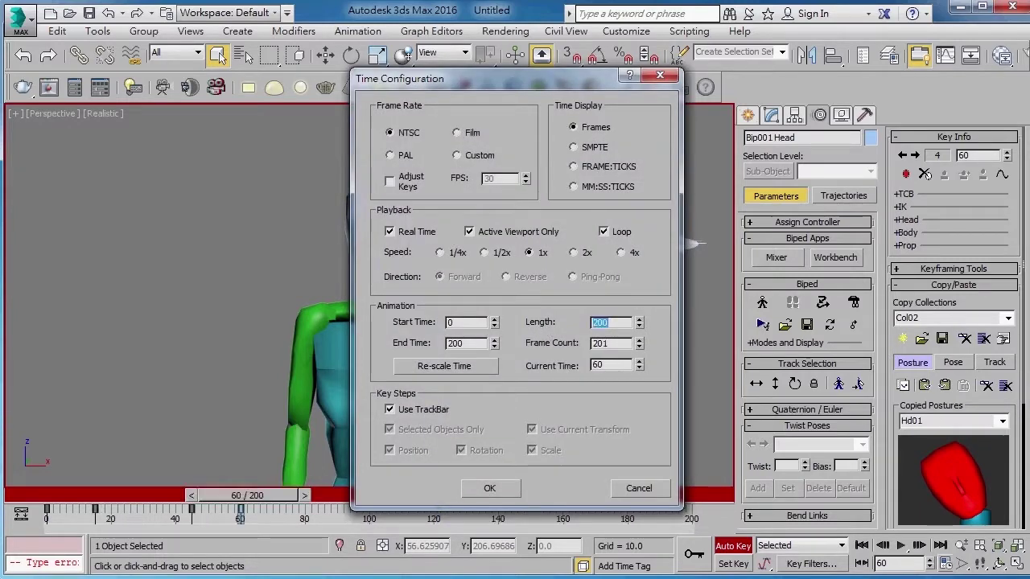
left_click(490, 488)
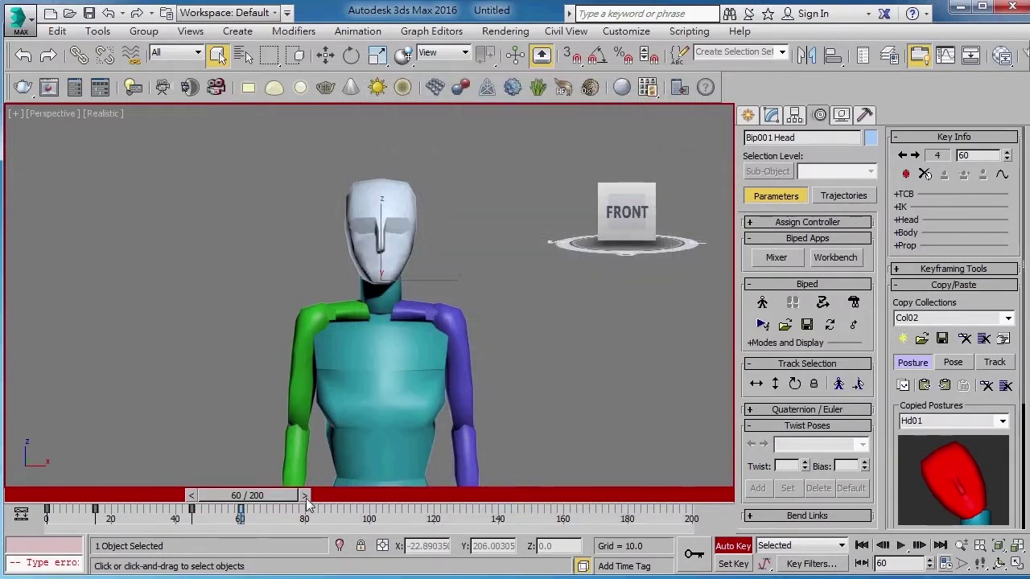
mouse_move(282, 495)
left_mouse_down()
mouse_move(410, 495)
mouse_move(283, 496)
left_mouse_up()
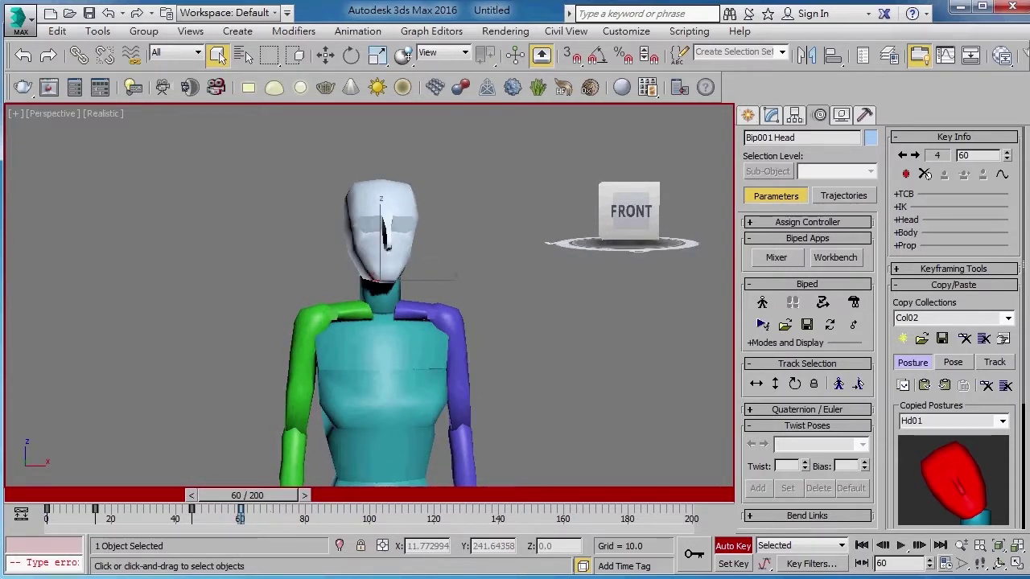
type("75")
key("Return")
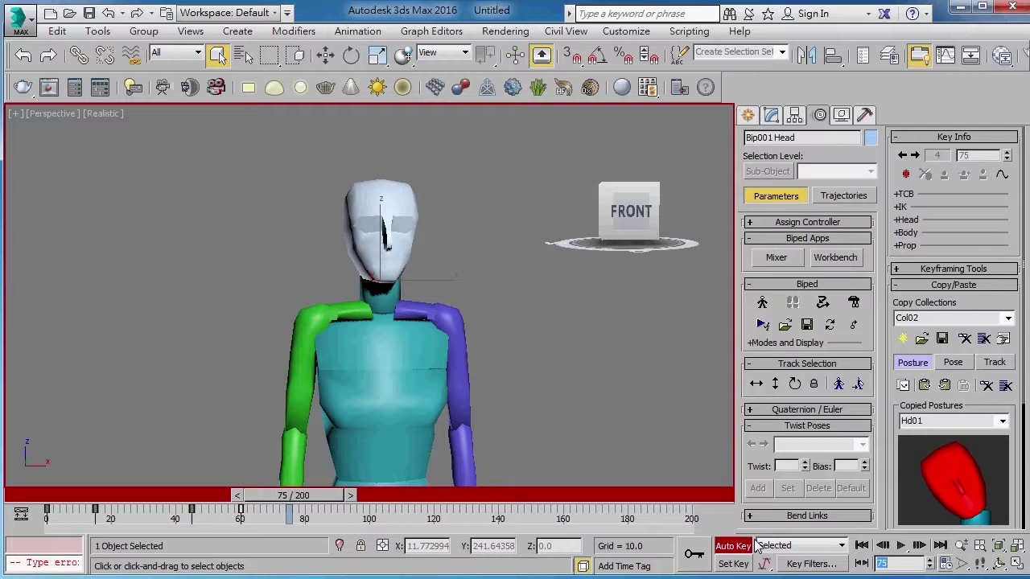
Step: Rotate Bip001 Neck about -30 degrees at frame 75, then jump to frame 105
left_click(630, 211)
left_click(392, 301)
key("e")
mouse_move(424, 287)
left_mouse_down()
mouse_move(401, 239)
mouse_move(409, 232)
mouse_move(409, 271)
left_mouse_up()
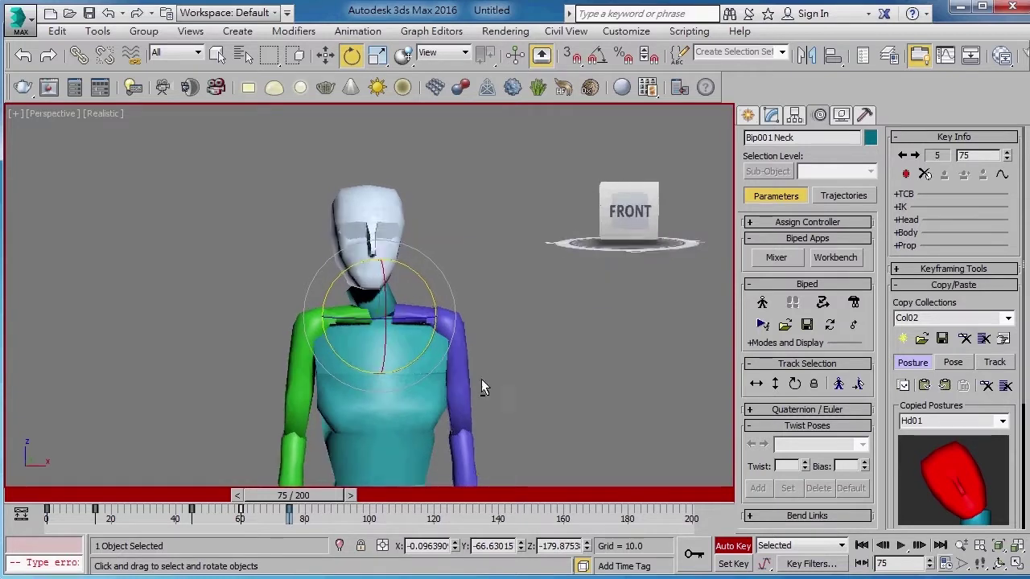
double_click(907, 561)
type("1")
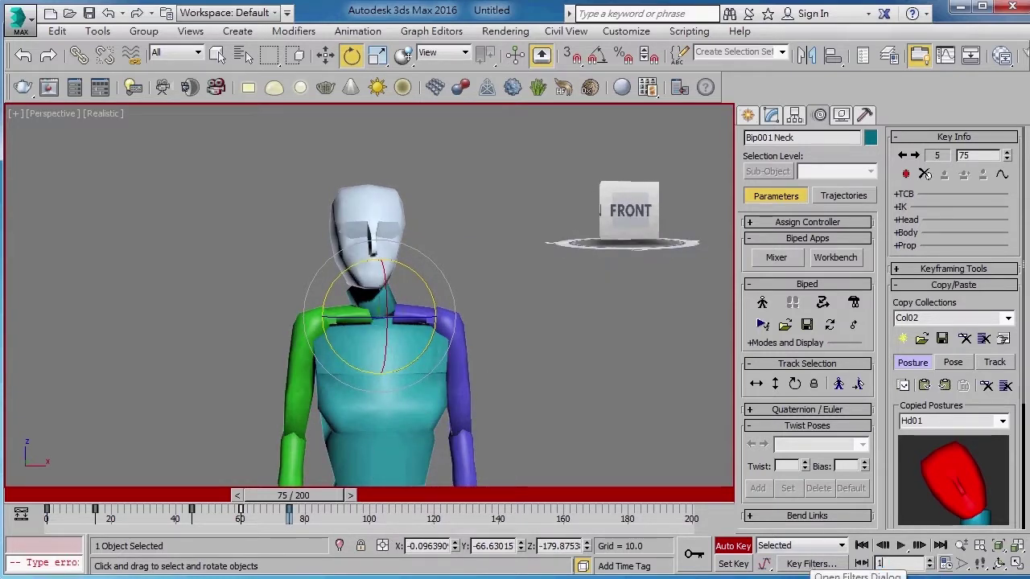
key("Return")
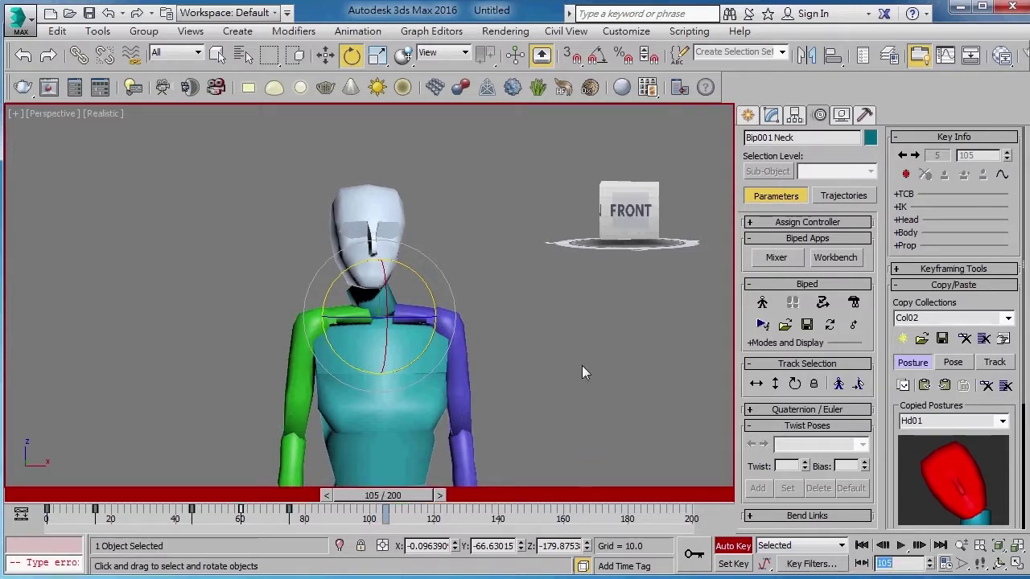
Step: Create a new collection, copy the neck posture and paste it opposite
left_click(903, 338)
left_click(903, 385)
left_click(944, 385)
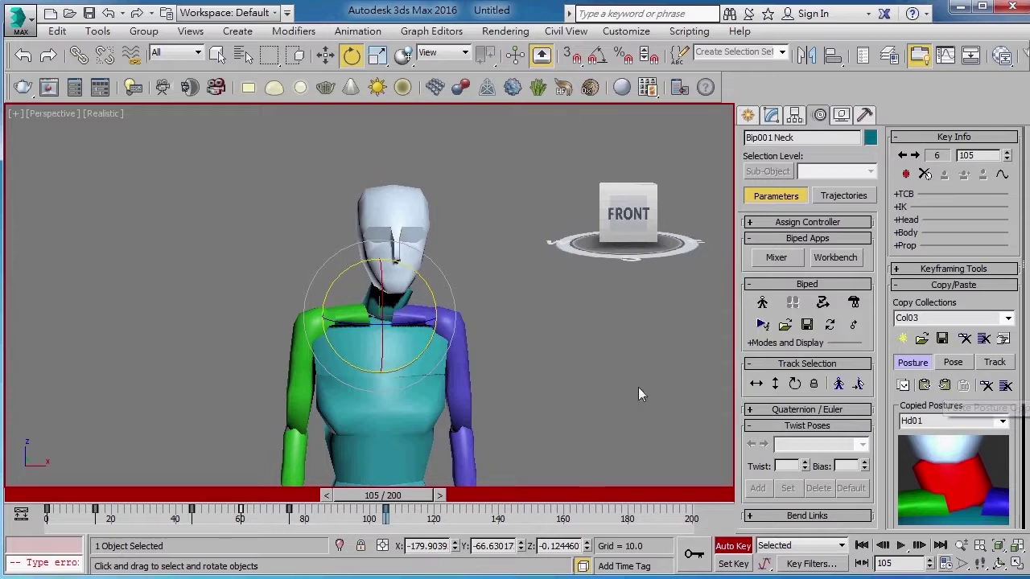
mouse_move(413, 498)
left_mouse_down()
mouse_move(339, 499)
mouse_move(423, 509)
mouse_move(350, 483)
mouse_move(413, 490)
mouse_move(449, 483)
mouse_move(414, 481)
mouse_move(454, 480)
left_mouse_up()
Step: Shift-copy the neck key from frame 60 to frame 111 and review the pose
key("e")
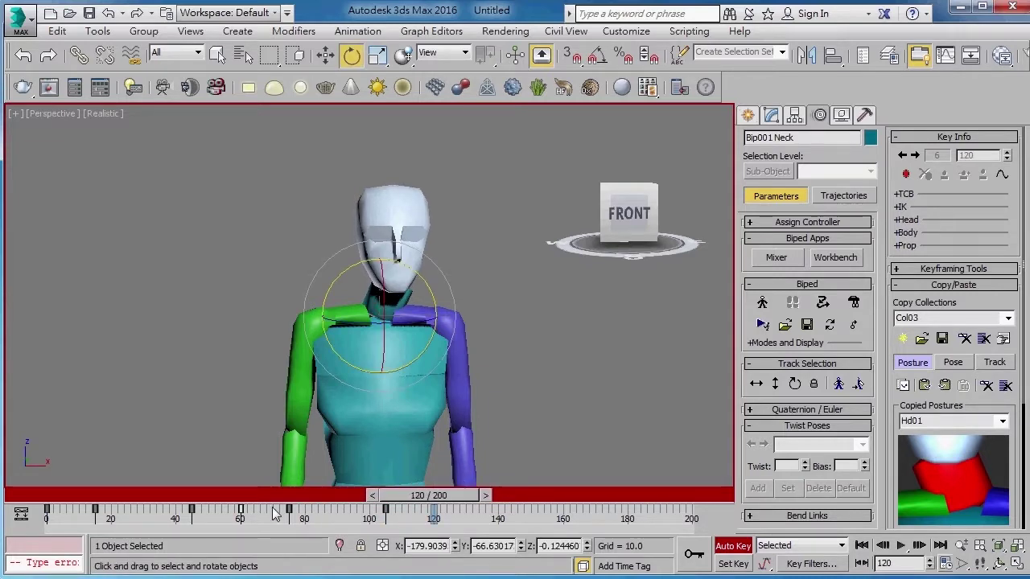
left_click_drag(240, 513, 434, 533, "shift")
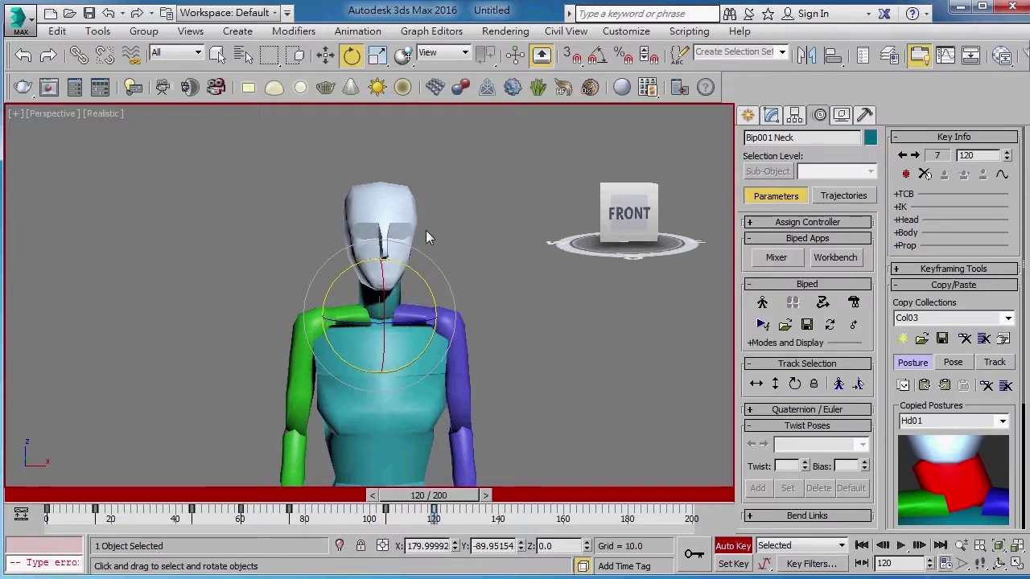
mouse_move(441, 495)
left_mouse_down()
mouse_move(285, 492)
mouse_move(434, 495)
left_mouse_up()
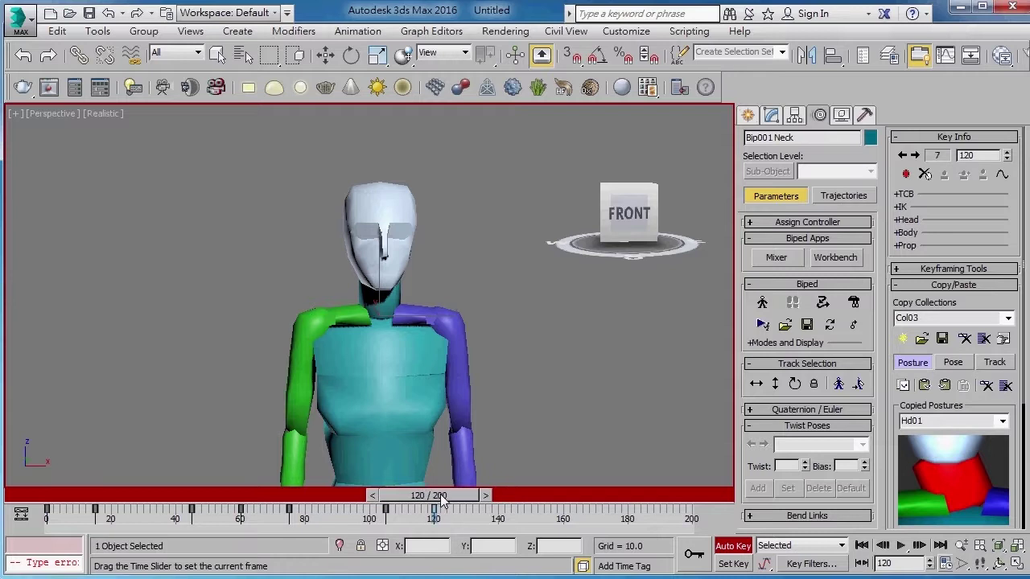
key("e")
middle_click_drag(483, 426, 533, 388, "alt")
mouse_move(435, 331)
middle_mouse_down("alt")
mouse_move(529, 390)
mouse_move(497, 483)
middle_mouse_up("alt")
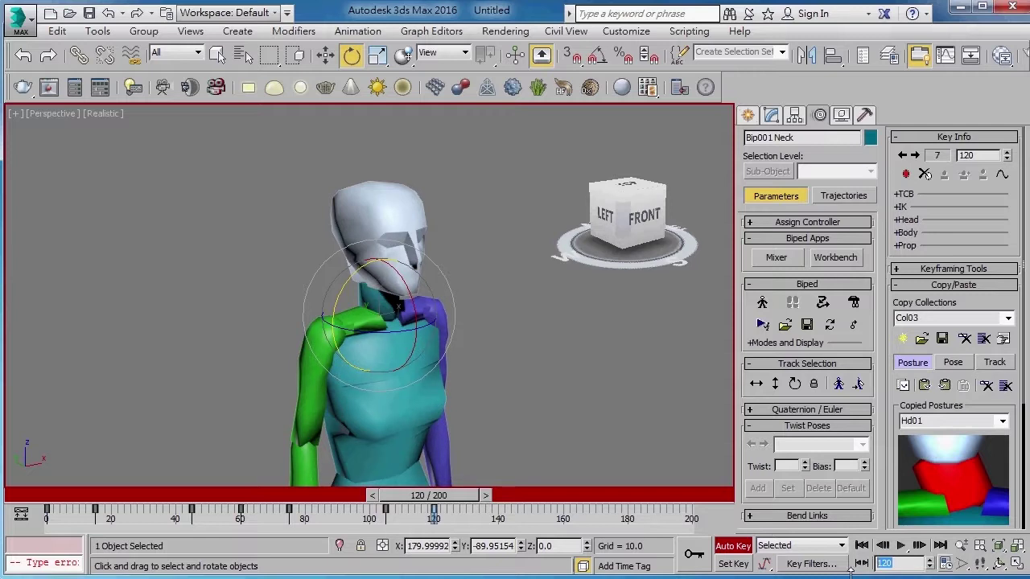
Step: Rotate the neck to turn the head at frames 135 and 165, then go to frame 150
type("135")
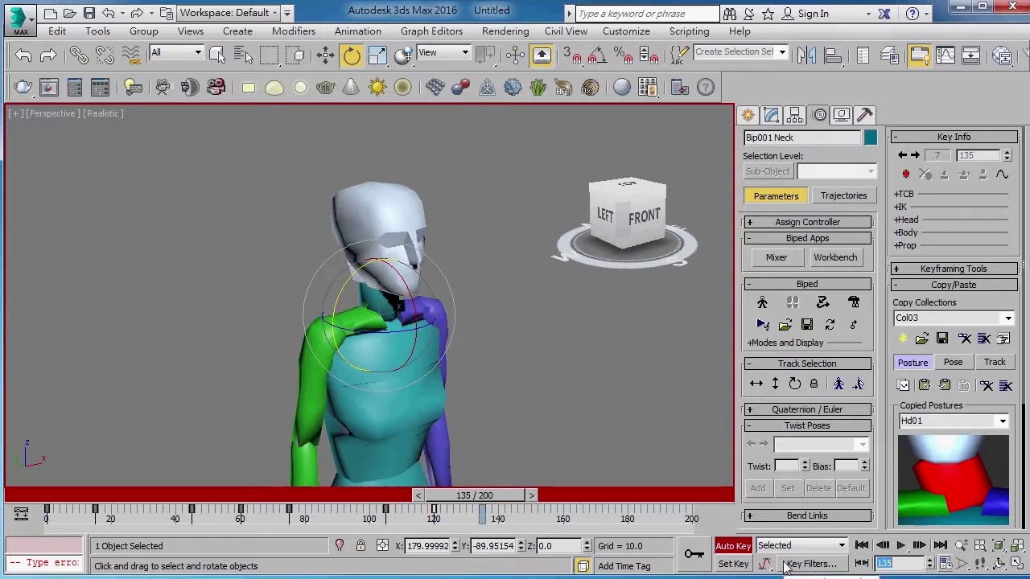
key("Return")
left_click_drag(295, 269, 393, 335)
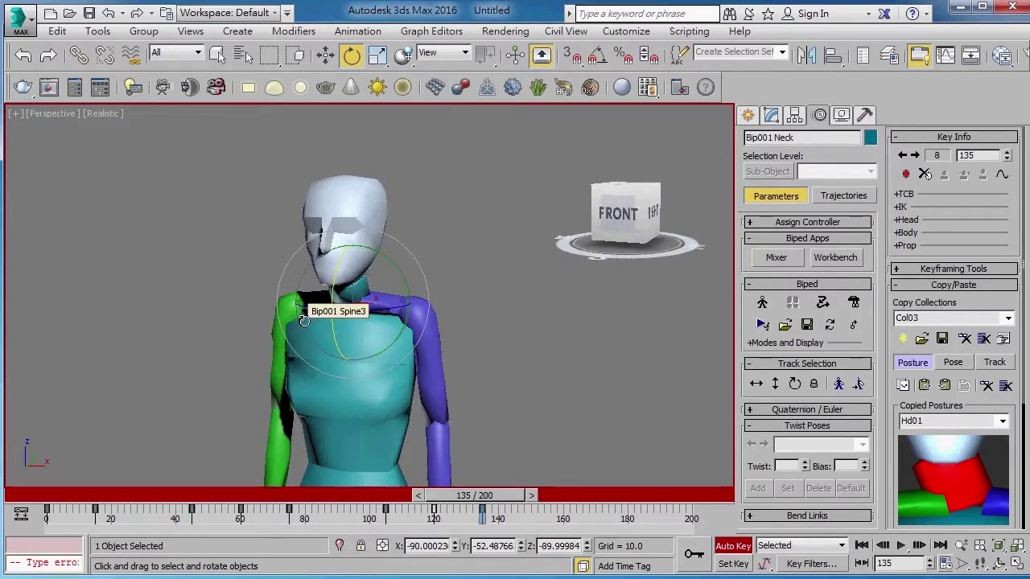
middle_click_drag(309, 324, 412, 311, "alt")
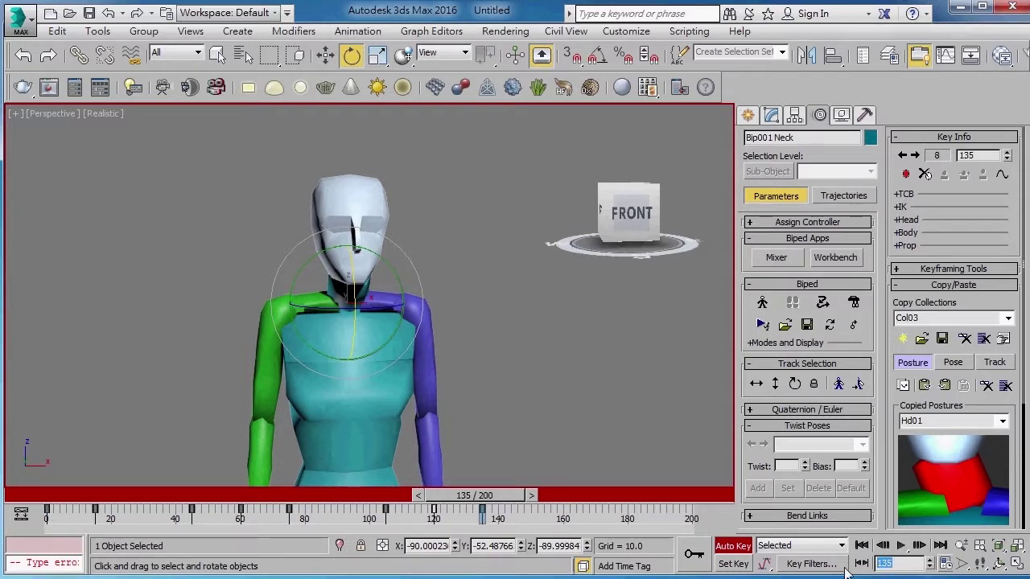
type("165")
key("Return")
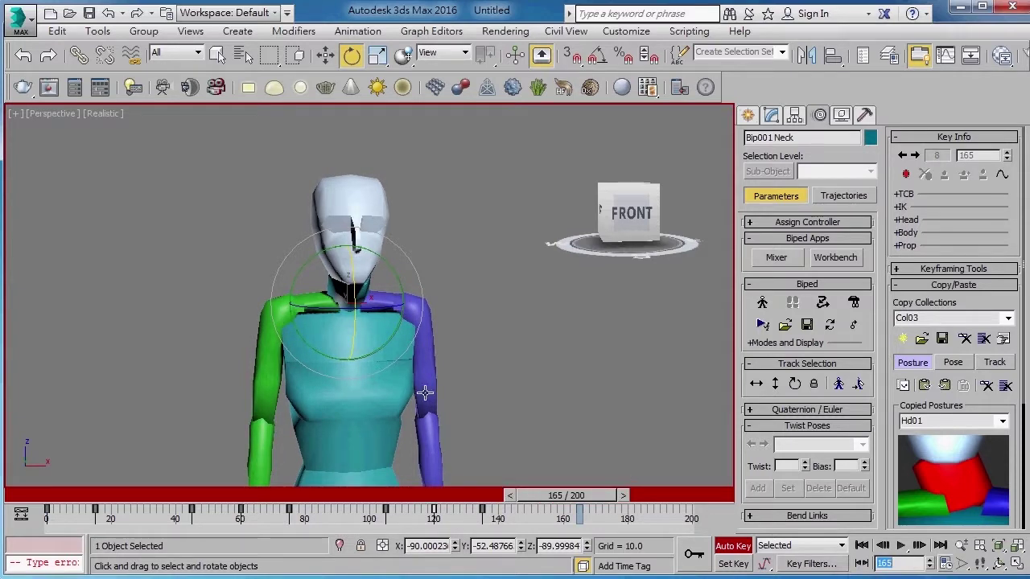
middle_click_drag(630, 470, 463, 333, "alt")
left_click_drag(375, 287, 329, 195)
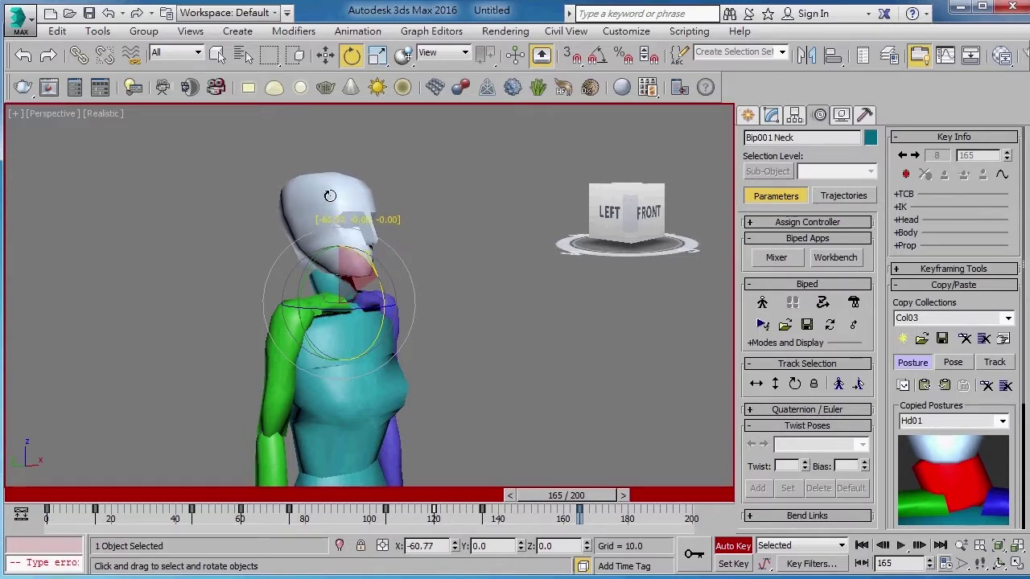
middle_click_drag(502, 323, 443, 335, "alt")
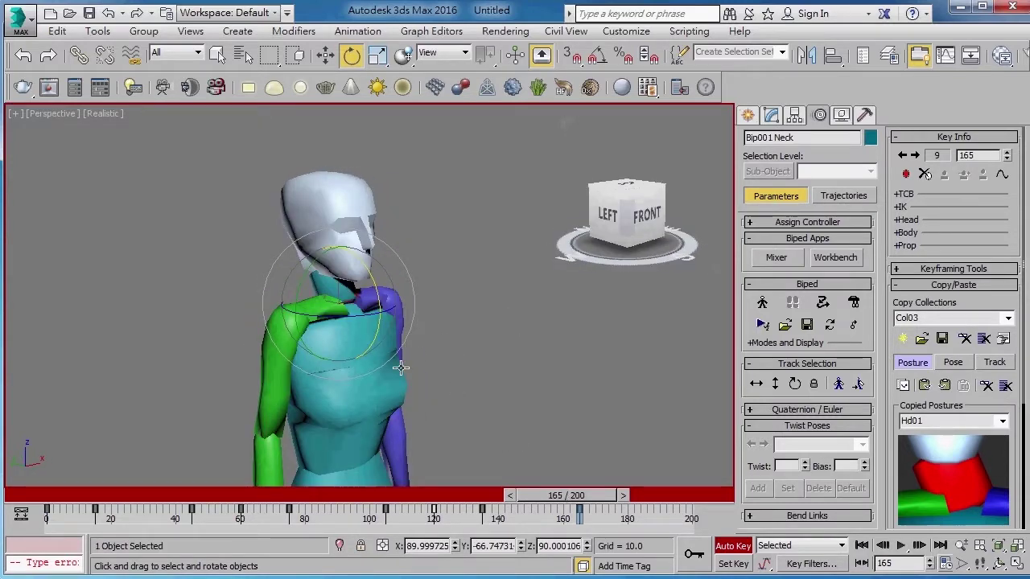
middle_click_drag(431, 358, 451, 352, "alt")
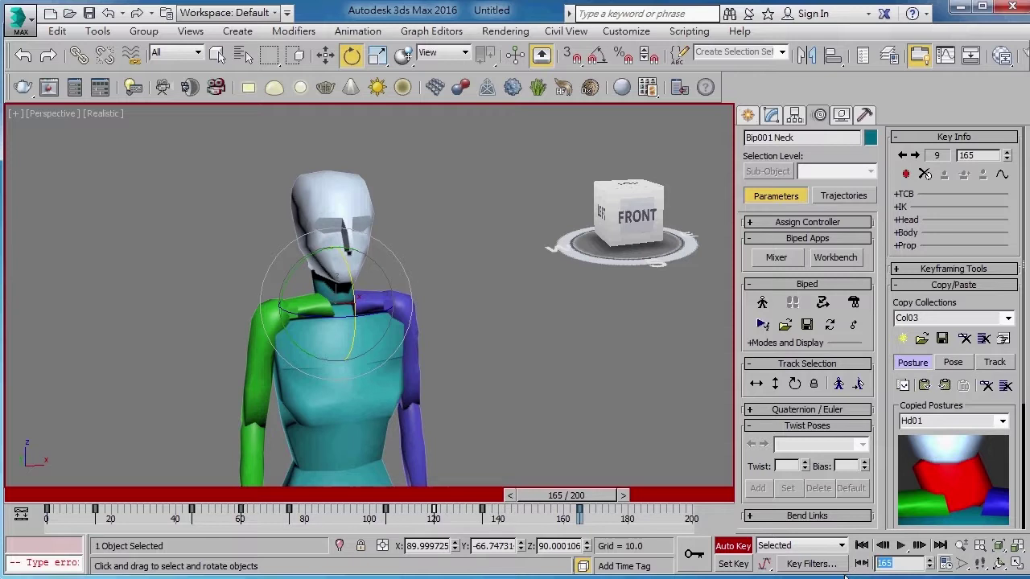
type("150")
key("Return")
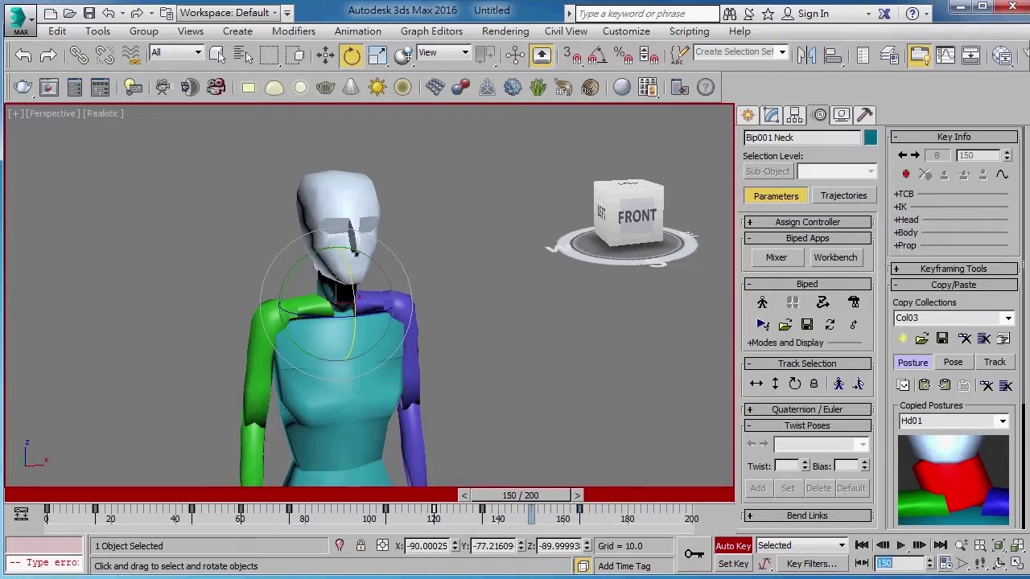
mouse_move(531, 400)
middle_mouse_down("alt")
mouse_move(460, 229)
mouse_move(363, 461)
mouse_move(419, 367)
middle_mouse_up("alt")
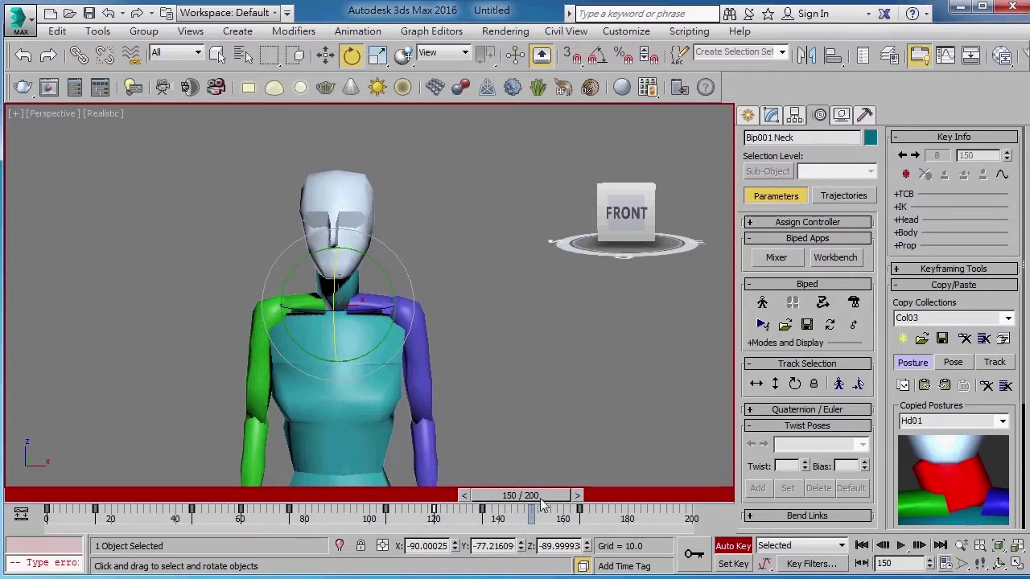
middle_click_drag(485, 381, 470, 359)
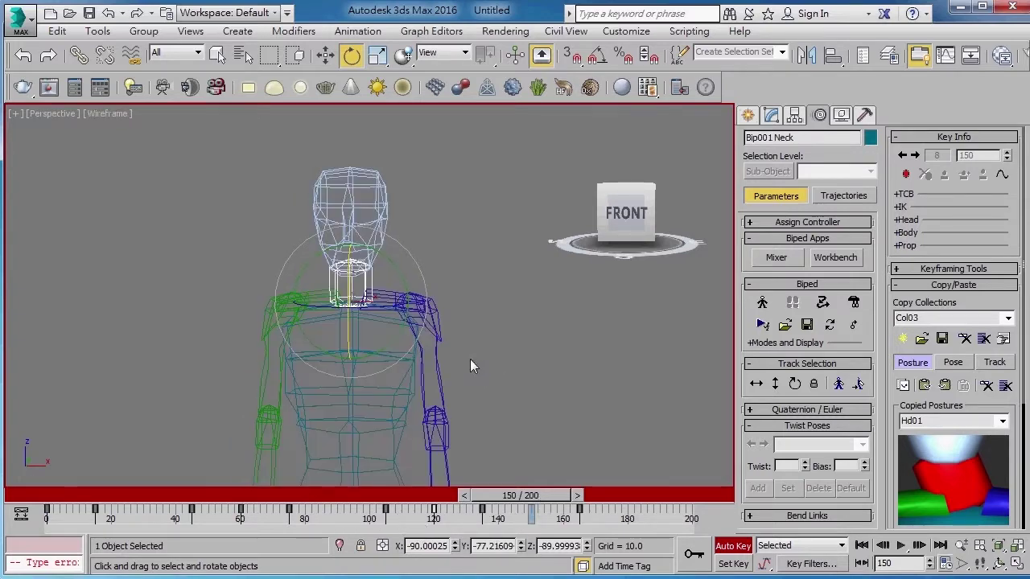
Step: At frame 105, create collection Col04 and copy the head-and-neck posture, then go to frame 150
left_click(392, 238, "ctrl")
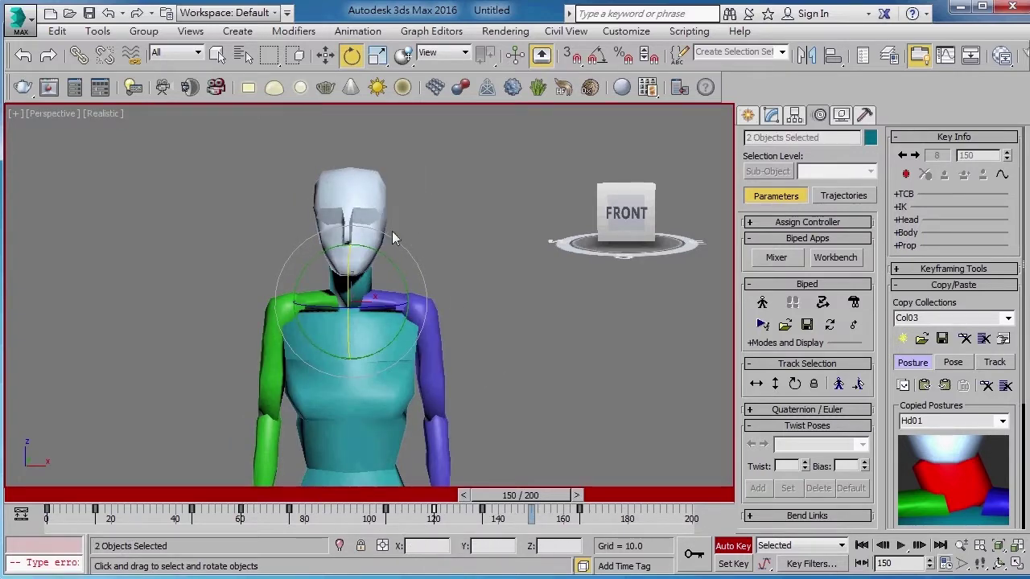
left_click_drag(559, 496, 423, 469)
key("e")
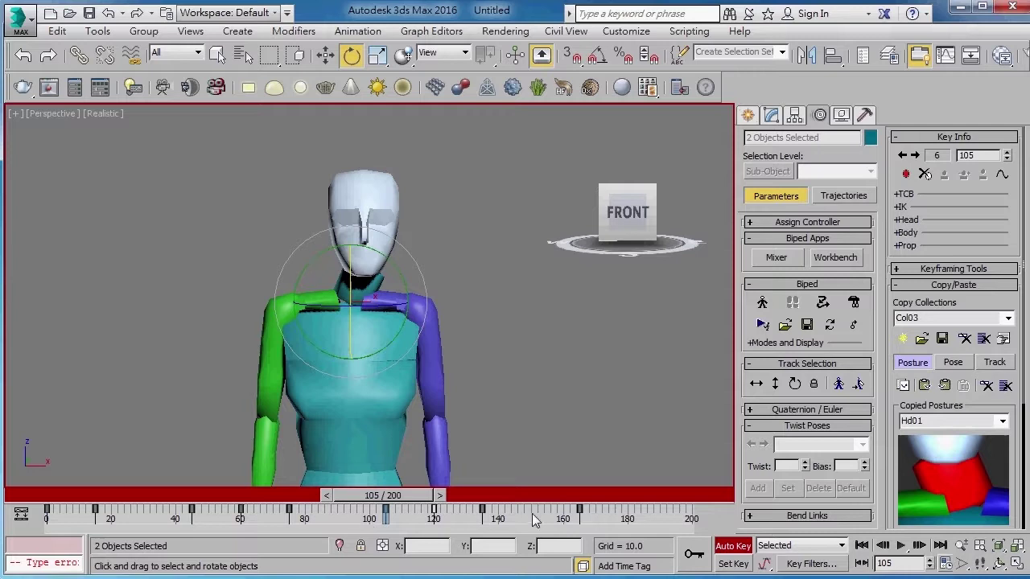
mouse_move(457, 397)
middle_mouse_down("alt")
mouse_move(366, 333)
mouse_move(450, 370)
mouse_move(472, 336)
middle_mouse_up("alt")
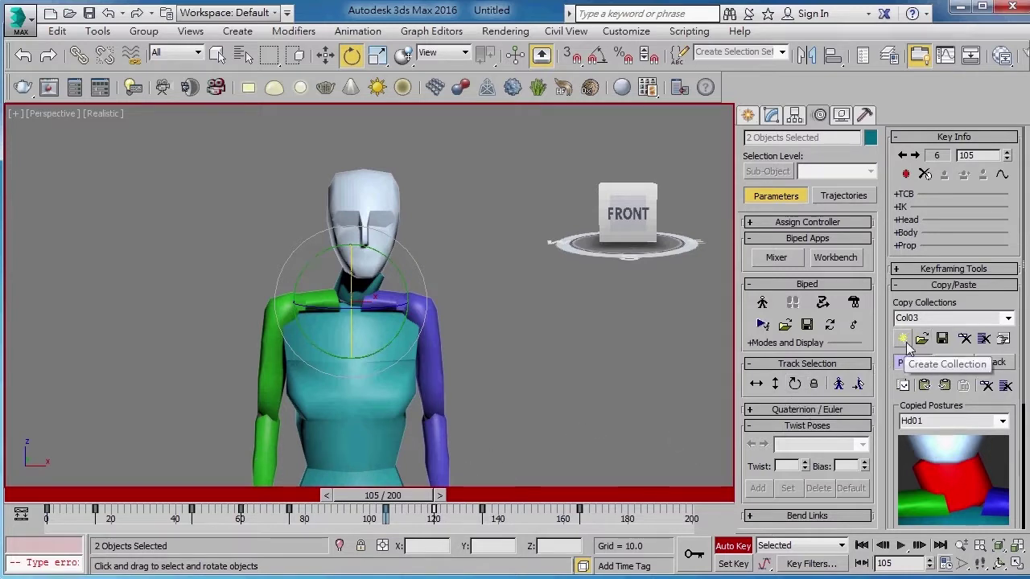
left_click(905, 341)
left_click(903, 385)
left_click_drag(410, 496, 546, 501)
key("e")
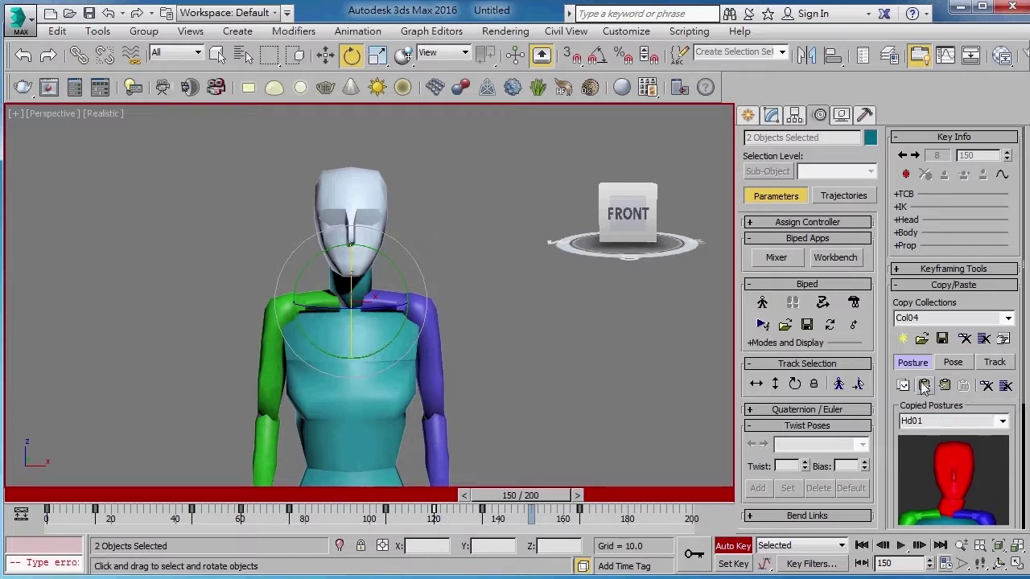
Step: Paste the stored head posture at frame 150 and its mirrored posture at frame 180
left_click(925, 386)
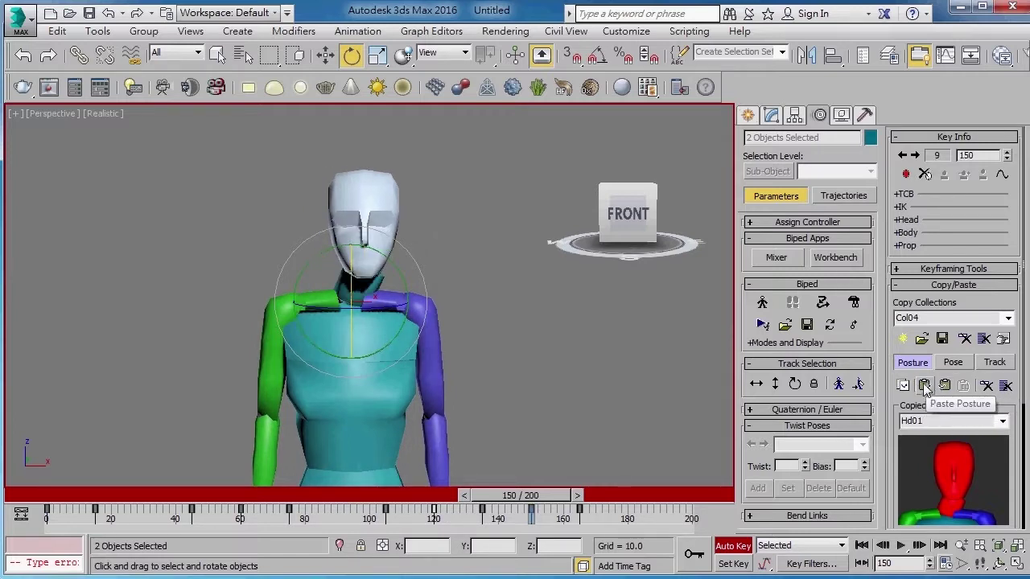
left_click_drag(543, 498, 589, 498)
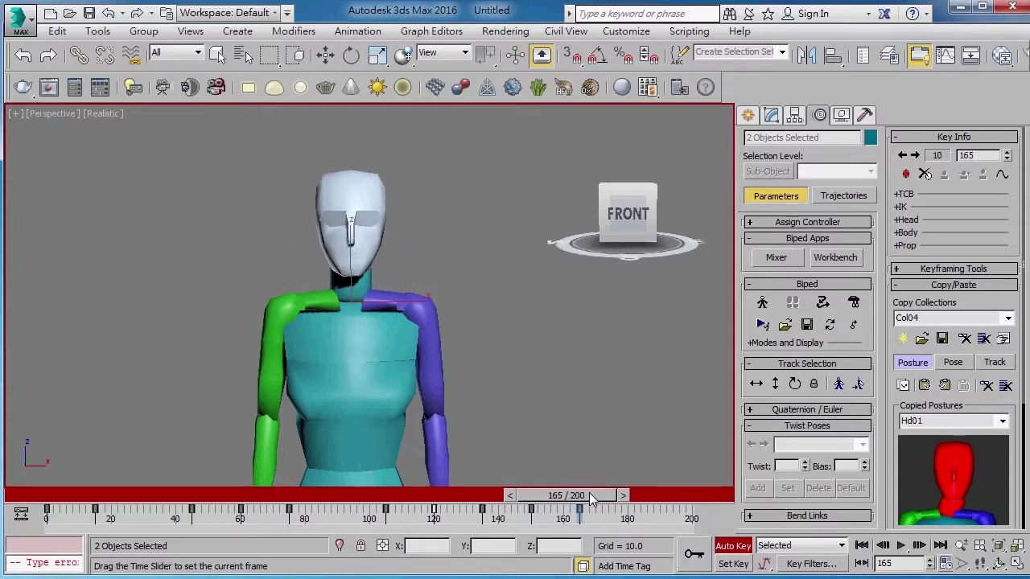
key("e")
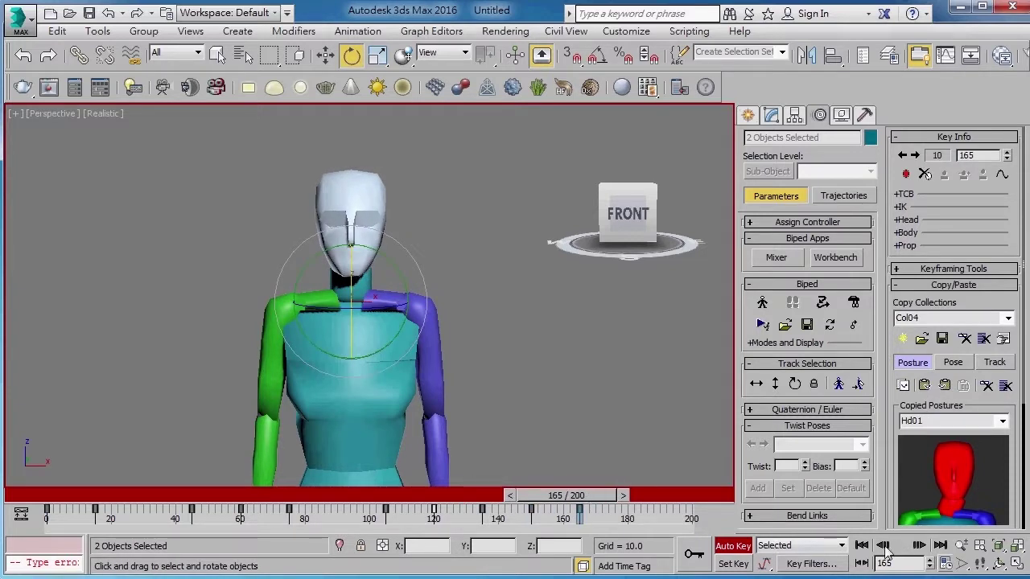
type("180")
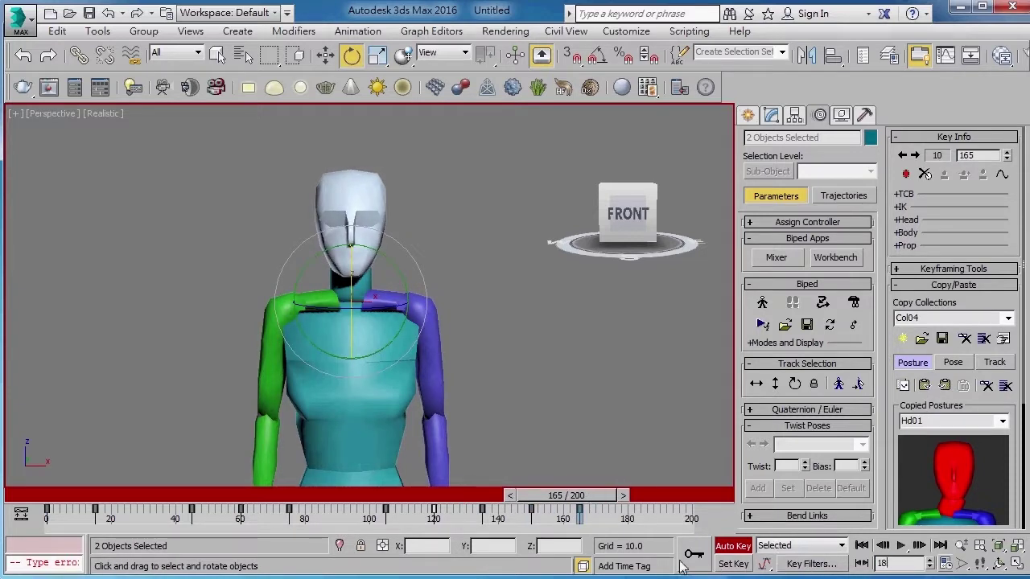
key("Return")
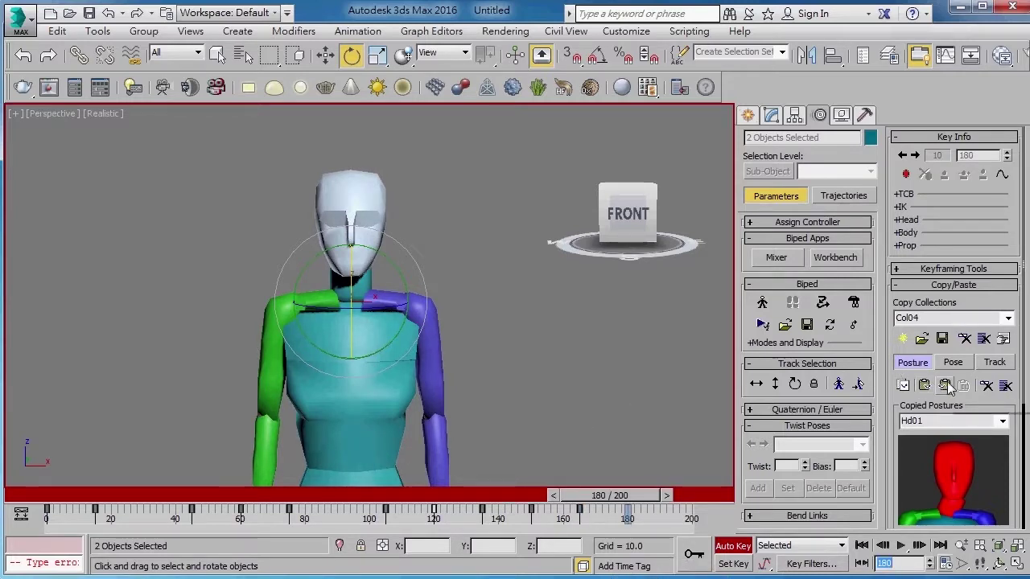
left_click(924, 390)
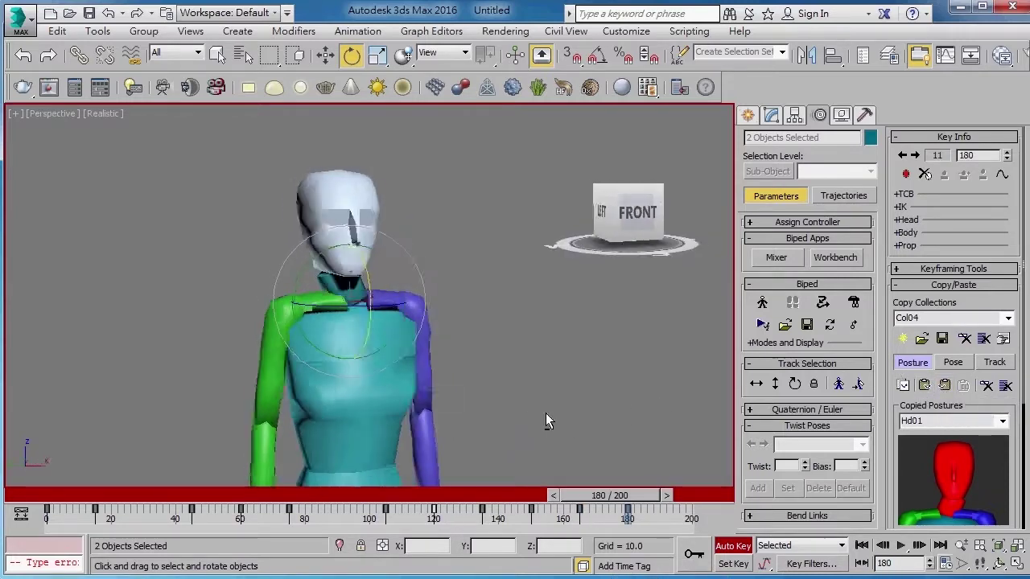
Step: Copy the frame-120 head-and-neck key to frame 195, then return to frame 0
mouse_move(618, 492)
left_mouse_down()
mouse_move(592, 502)
mouse_move(346, 493)
mouse_move(627, 488)
mouse_move(523, 492)
mouse_move(458, 480)
left_mouse_up()
key("comma")
key("e")
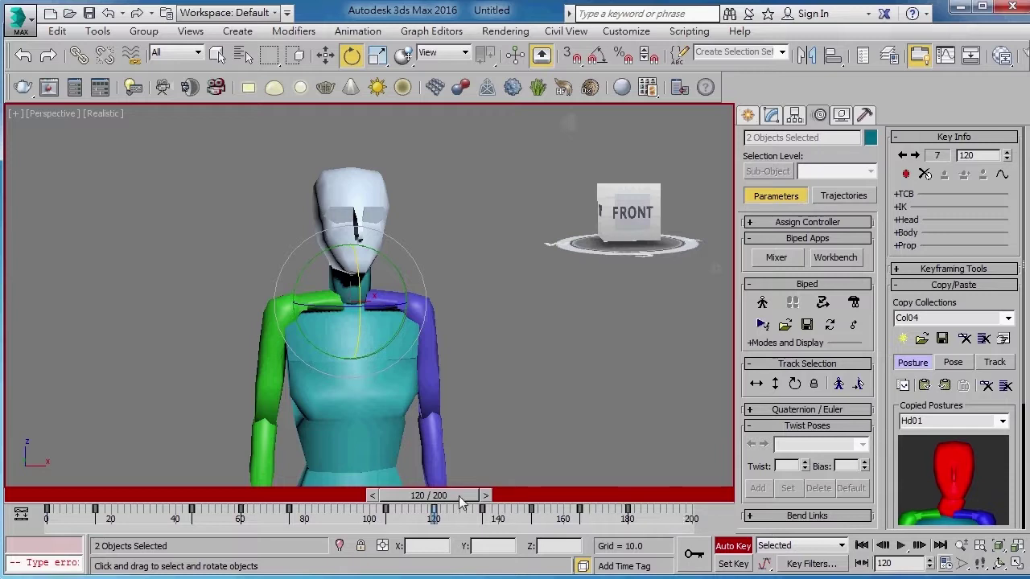
left_click_drag(473, 497, 678, 497)
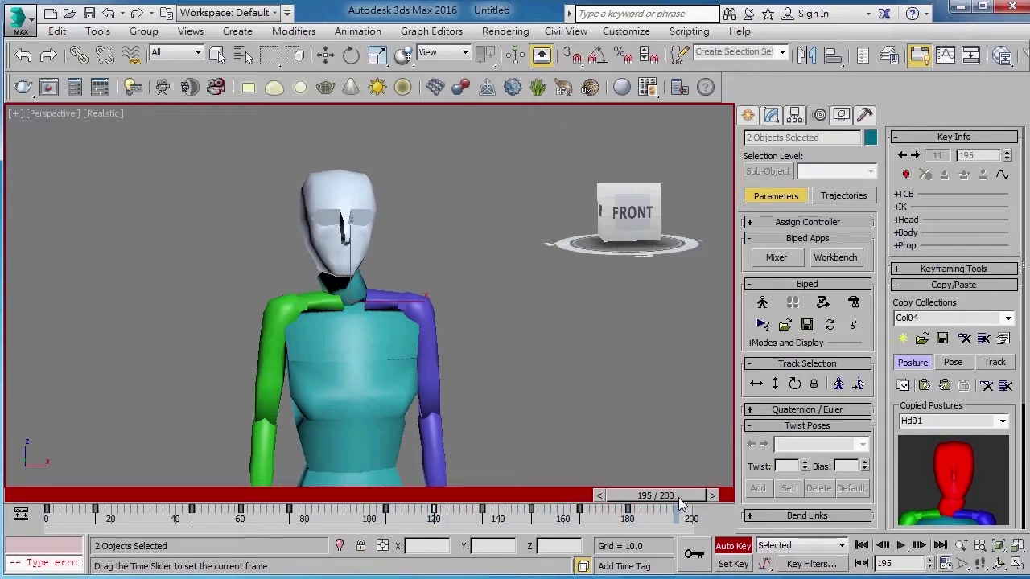
mouse_move(434, 516)
left_mouse_down("shift")
mouse_move(582, 522)
mouse_move(676, 540)
left_mouse_up("shift")
mouse_move(603, 354)
middle_mouse_down("alt")
mouse_move(680, 350)
mouse_move(606, 358)
middle_mouse_up("alt")
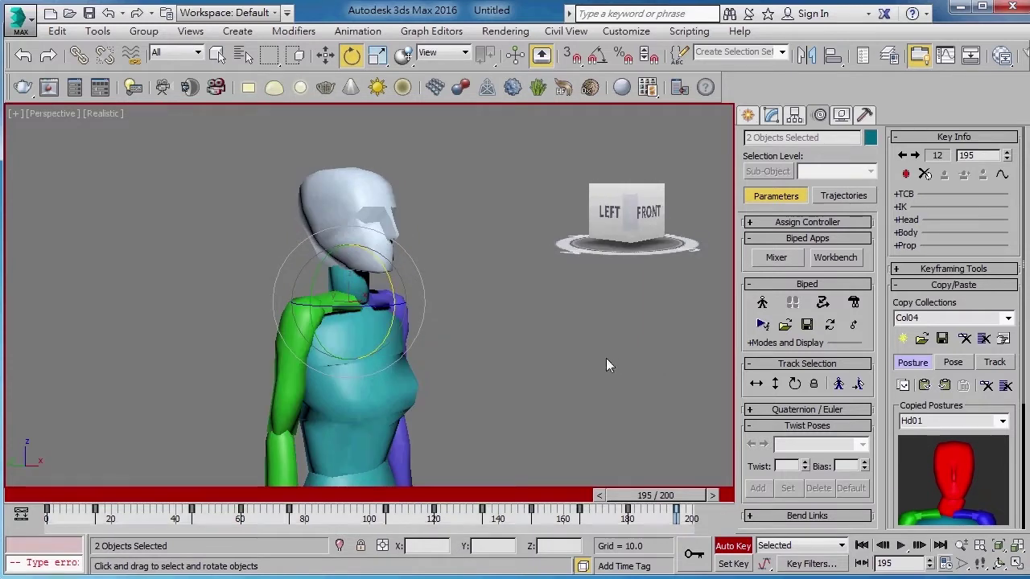
mouse_move(676, 499)
left_mouse_down()
mouse_move(407, 482)
mouse_move(620, 488)
mouse_move(40, 387)
left_mouse_up()
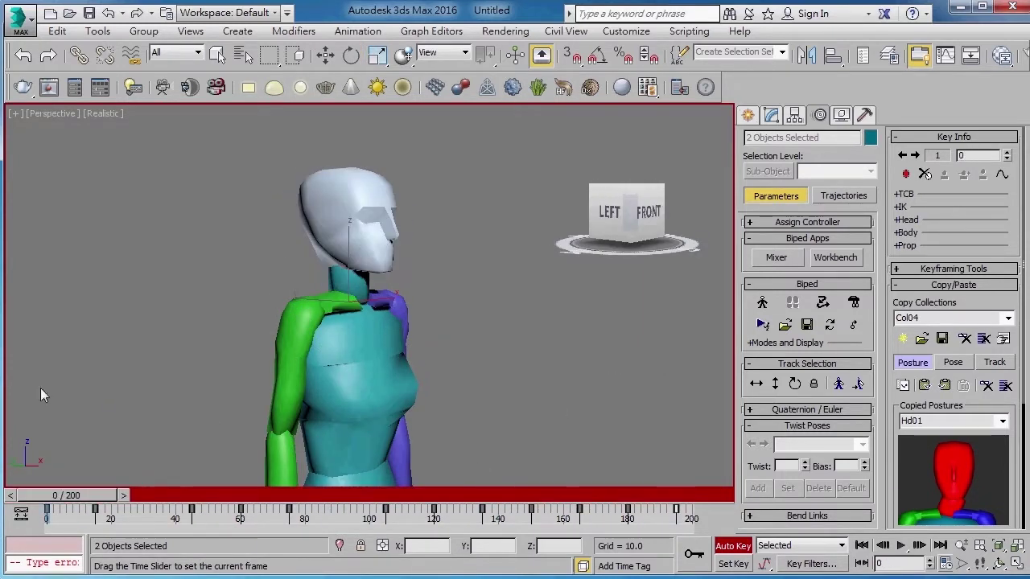
Step: Play back the head animation, then bring the current time from frame 200 back to 195
key("slash")
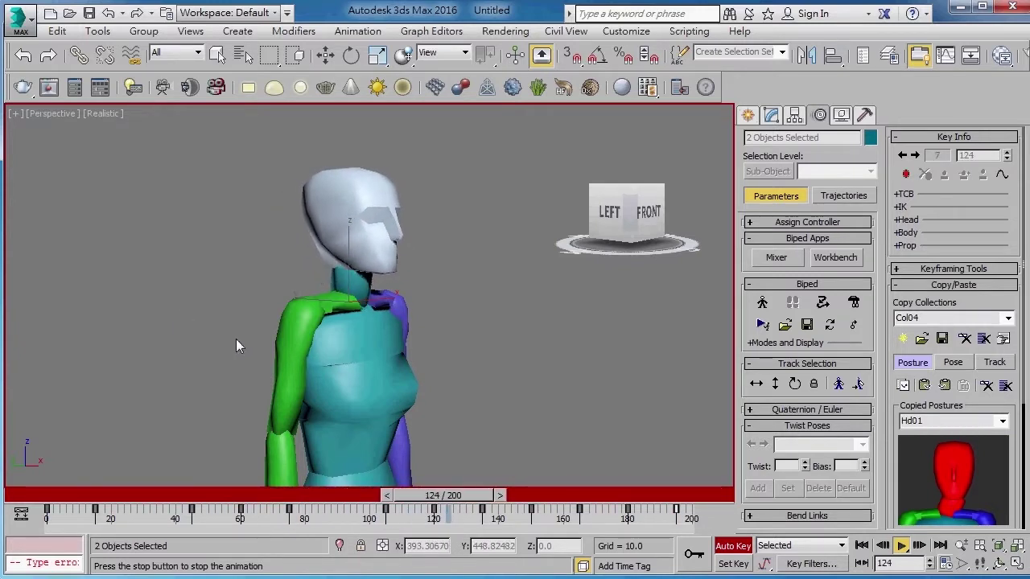
left_click(200, 493)
left_click_drag(200, 493, 671, 495)
key("e")
middle_click_drag(418, 322, 472, 310, "alt")
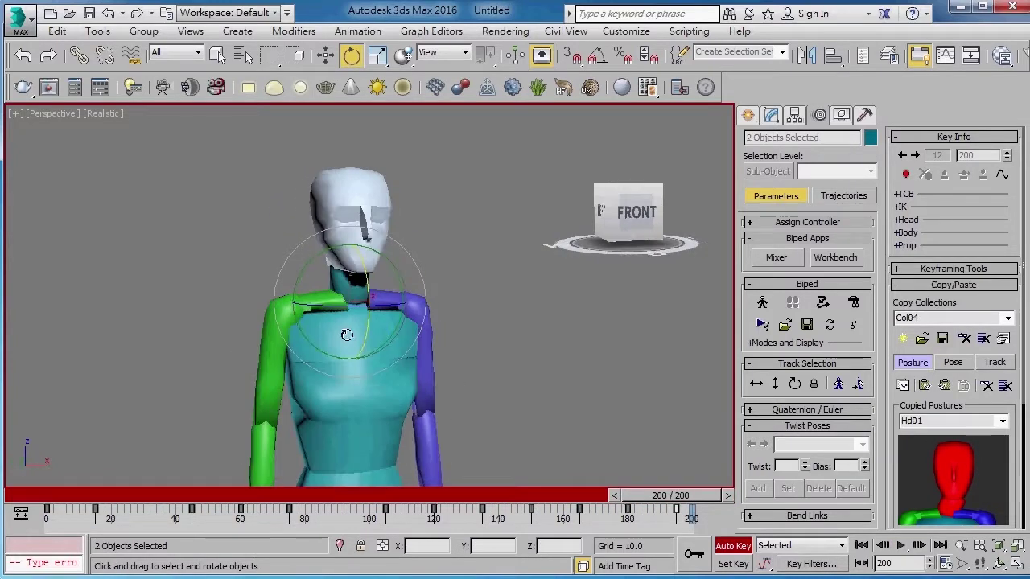
scroll(475, 362, "down", 2)
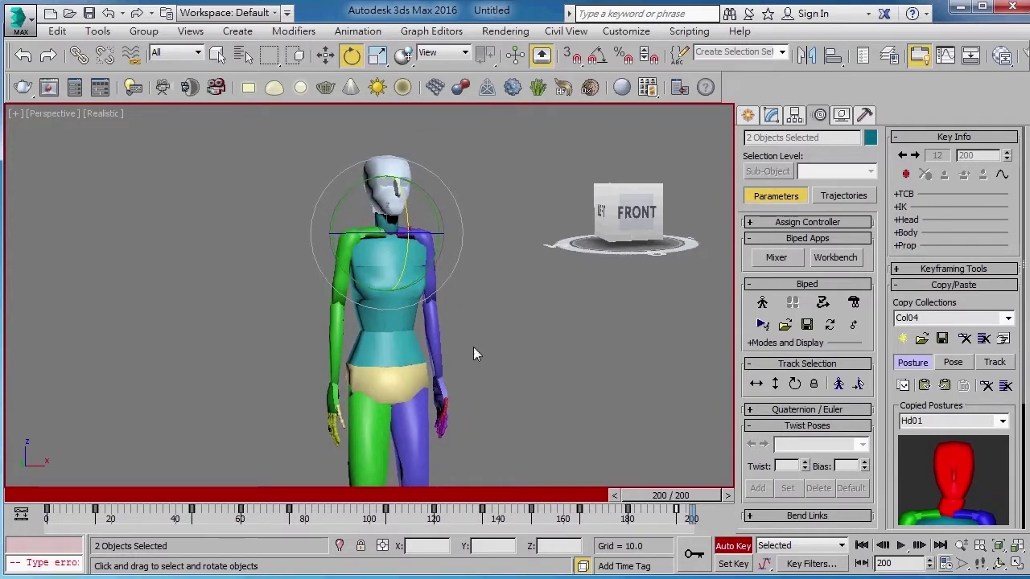
scroll(475, 363, "up", 2)
scroll(500, 336, "up", 1)
left_click_drag(690, 500, 675, 497)
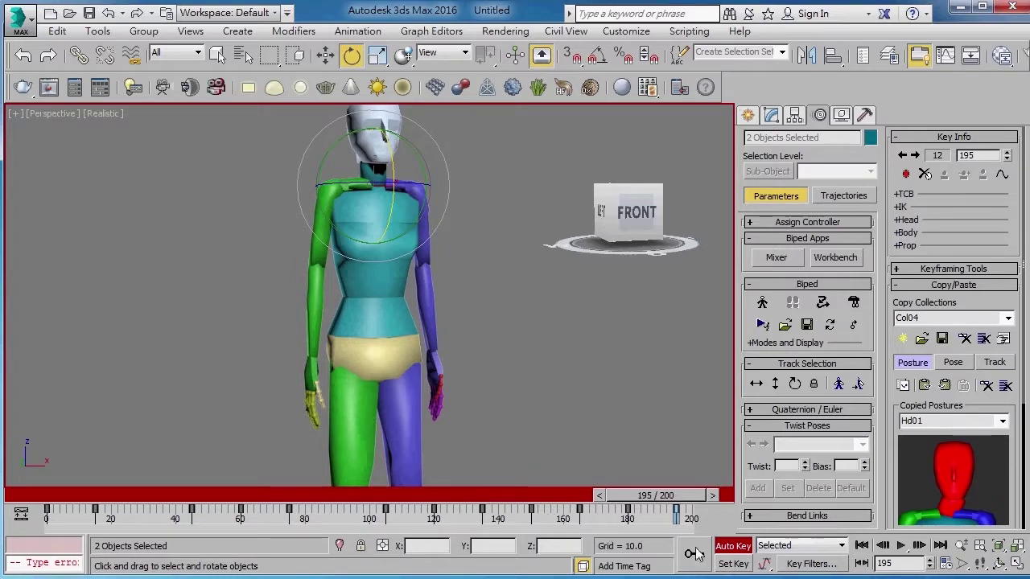
Step: Set the animation end time to 300 in Time Configuration
left_click(948, 565)
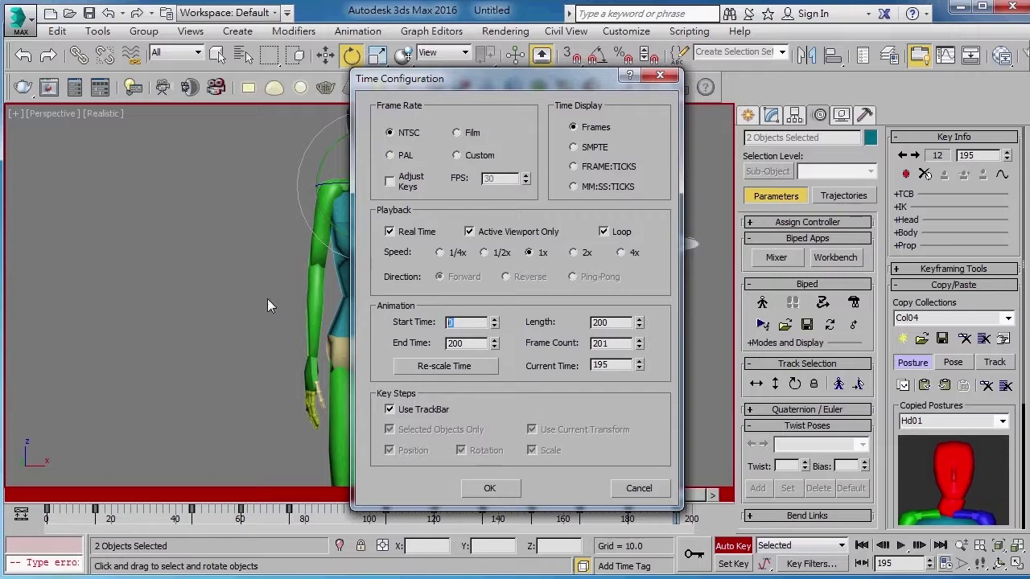
type("10")
key("Return")
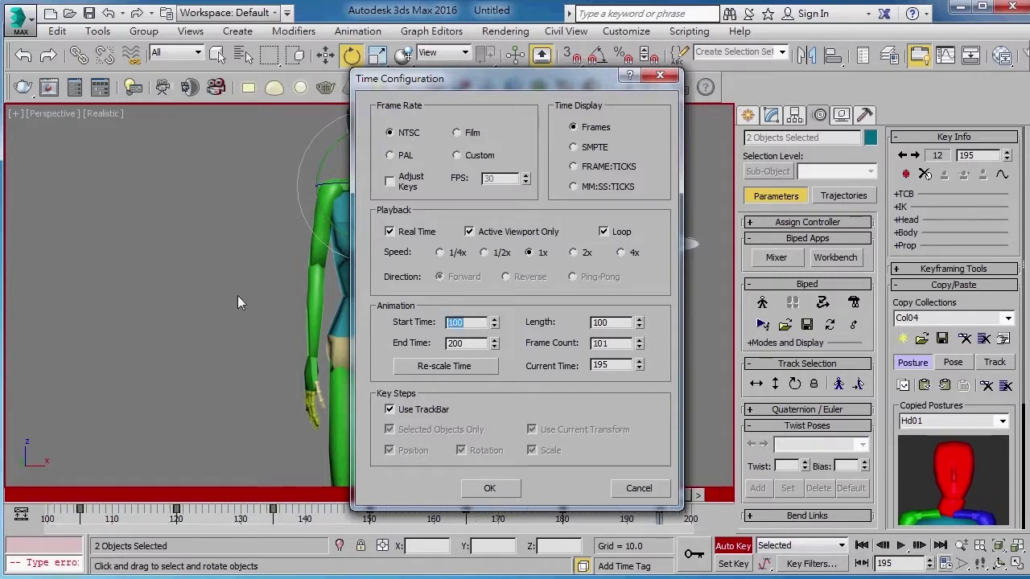
left_click(440, 343)
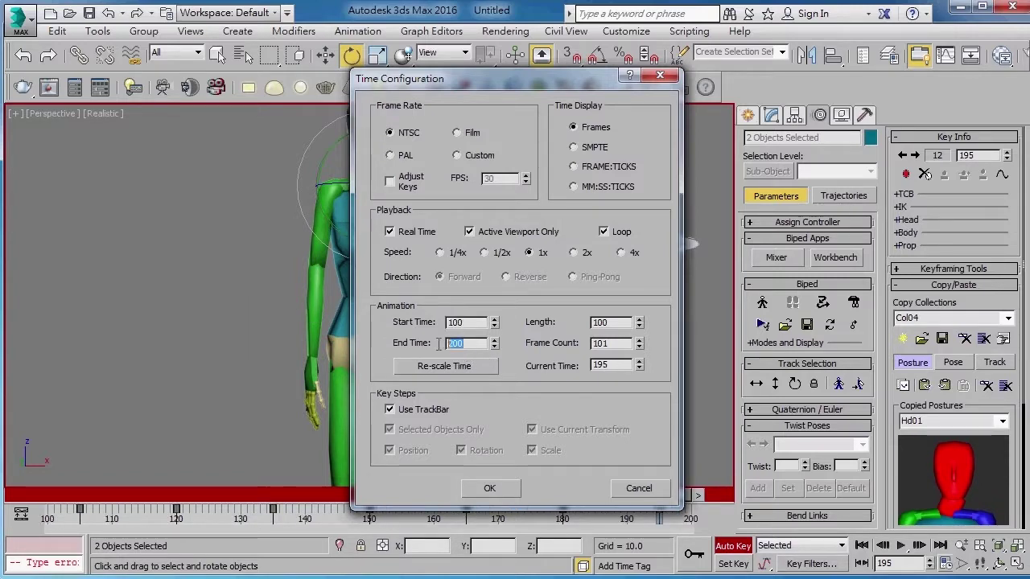
type("300")
key("Return")
left_click(490, 487)
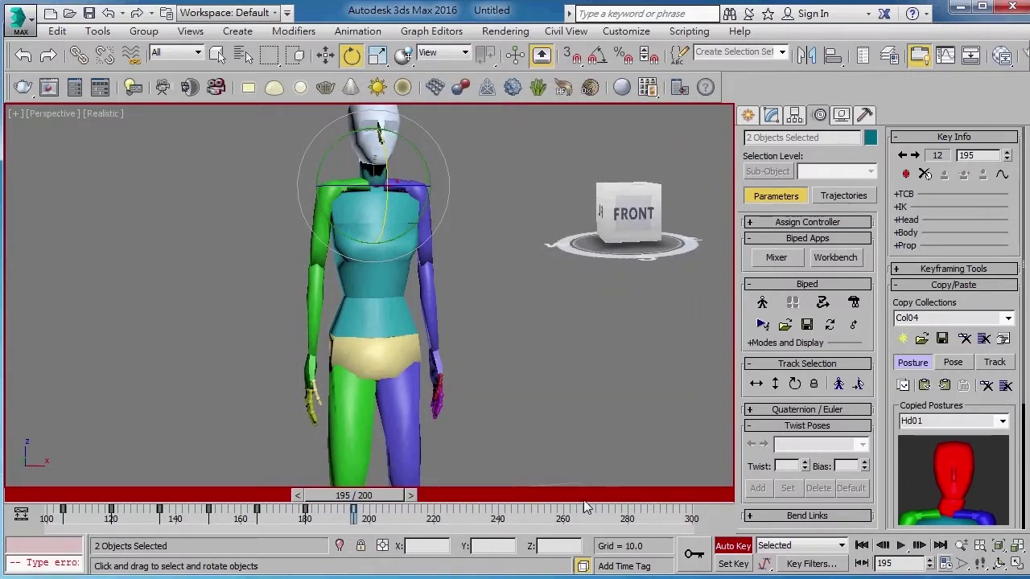
Step: Shift the visible timeline range to about frames 166–330 and select the right thigh
mouse_move(419, 394)
middle_mouse_down("alt")
mouse_move(490, 394)
mouse_move(446, 438)
middle_mouse_up("alt")
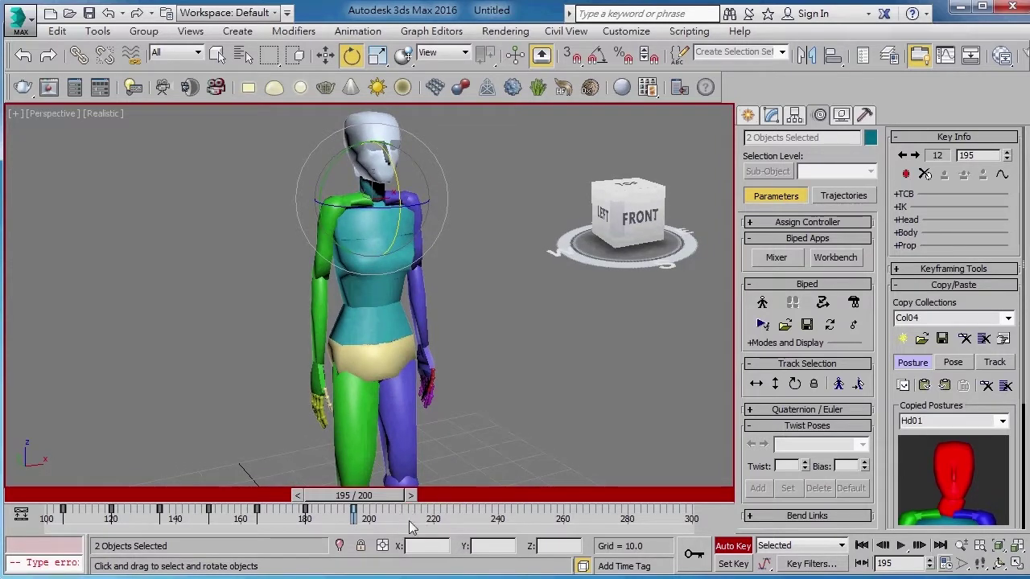
mouse_move(437, 521)
middle_mouse_down("ctrl+alt")
mouse_move(579, 545)
mouse_move(715, 544)
middle_mouse_up("ctrl+alt")
mouse_move(428, 512)
middle_mouse_down("ctrl+alt")
mouse_move(418, 524)
mouse_move(511, 523)
middle_mouse_up("ctrl+alt")
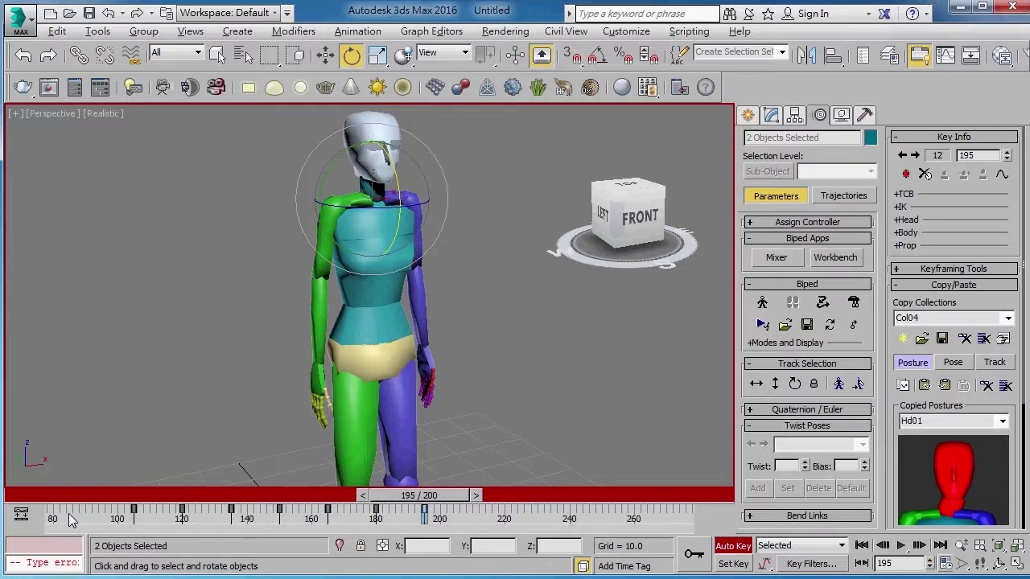
mouse_move(68, 521)
left_mouse_down("ctrl+alt")
mouse_move(337, 566)
mouse_move(316, 574)
left_mouse_up("ctrl+alt")
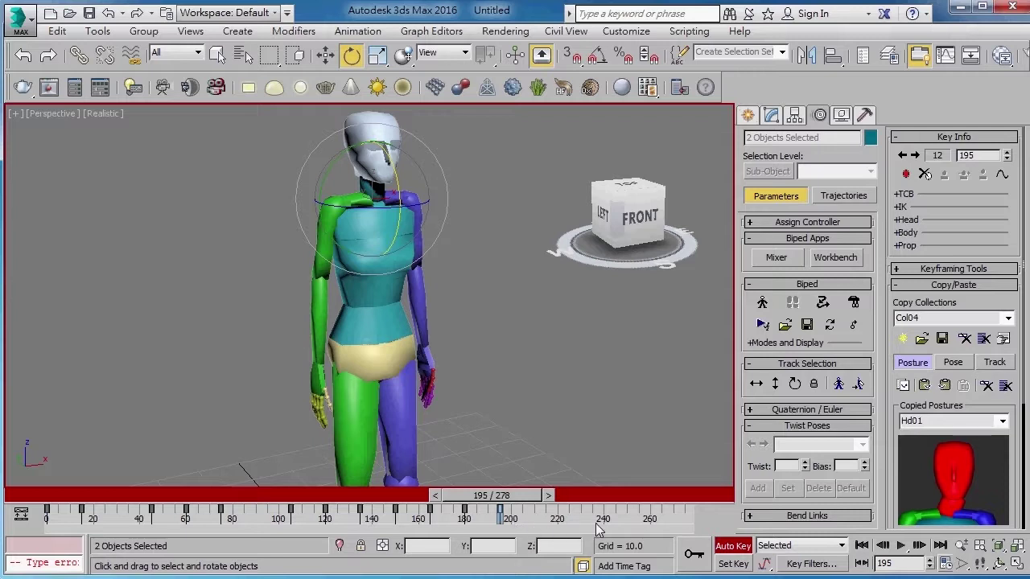
right_click_drag(610, 525, 565, 537, "ctrl+alt")
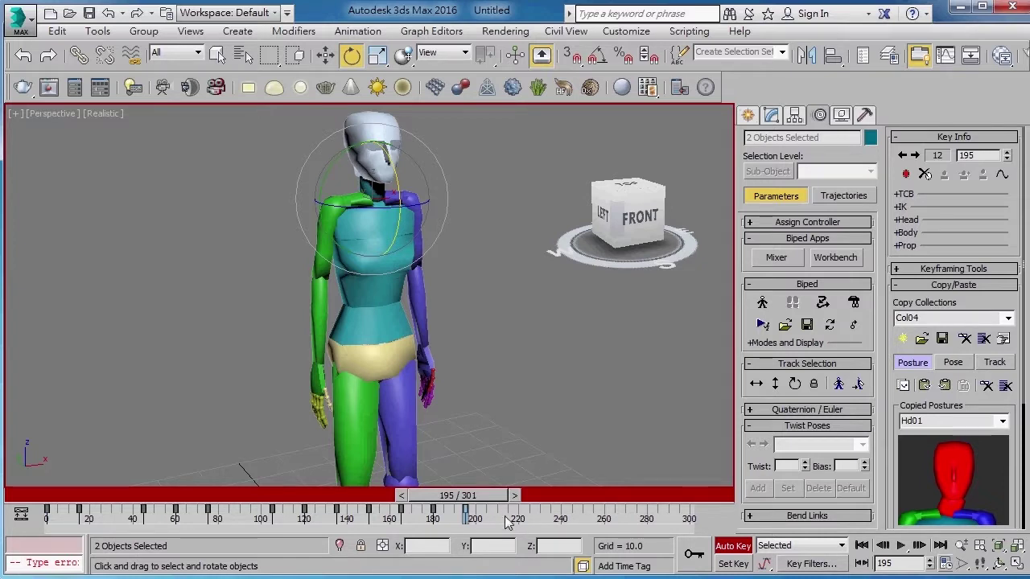
middle_click_drag(519, 523, 145, 513, "ctrl+alt")
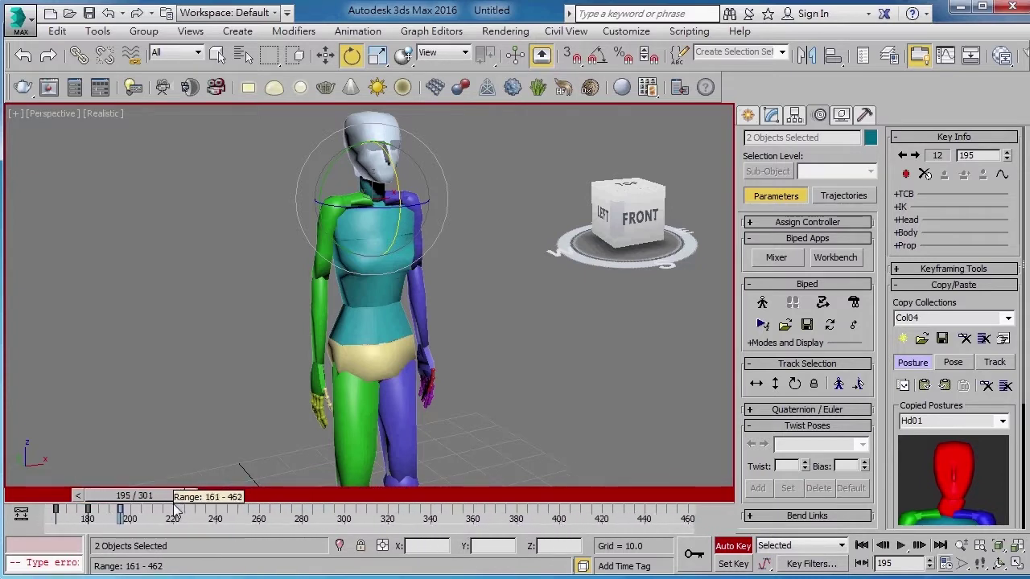
right_click_drag(199, 517, 177, 516, "ctrl+alt")
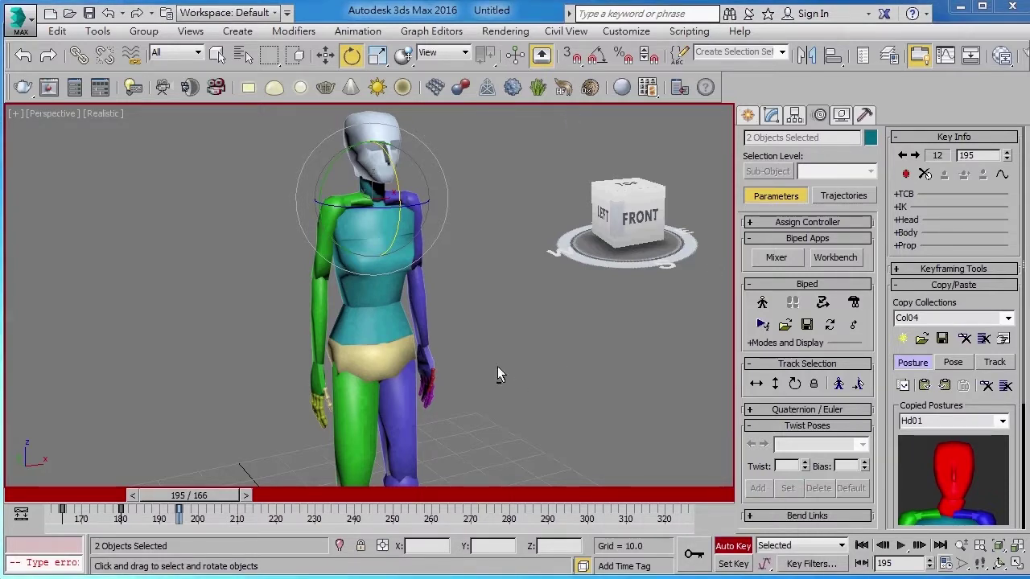
middle_click_drag(496, 375, 551, 385, "alt")
mouse_move(371, 400)
middle_mouse_down("alt")
mouse_move(445, 368)
mouse_move(425, 299)
mouse_move(411, 369)
middle_mouse_up("alt")
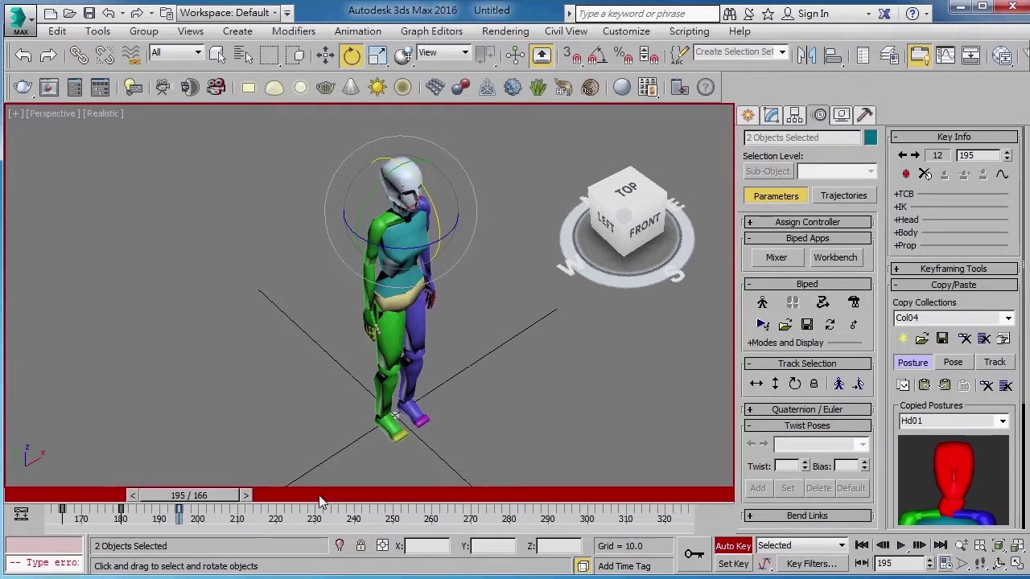
left_click(398, 332)
Step: Set a key on Bip001 R Thigh at frame 195 and move to frame 210
middle_click_drag(460, 376, 475, 362, "alt")
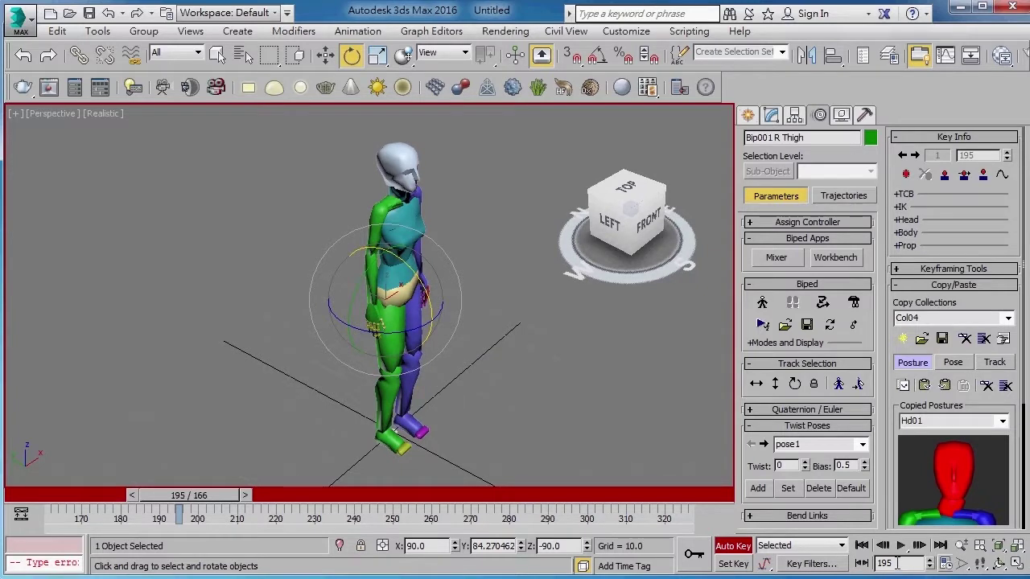
middle_click_drag(372, 463, 362, 461, "alt")
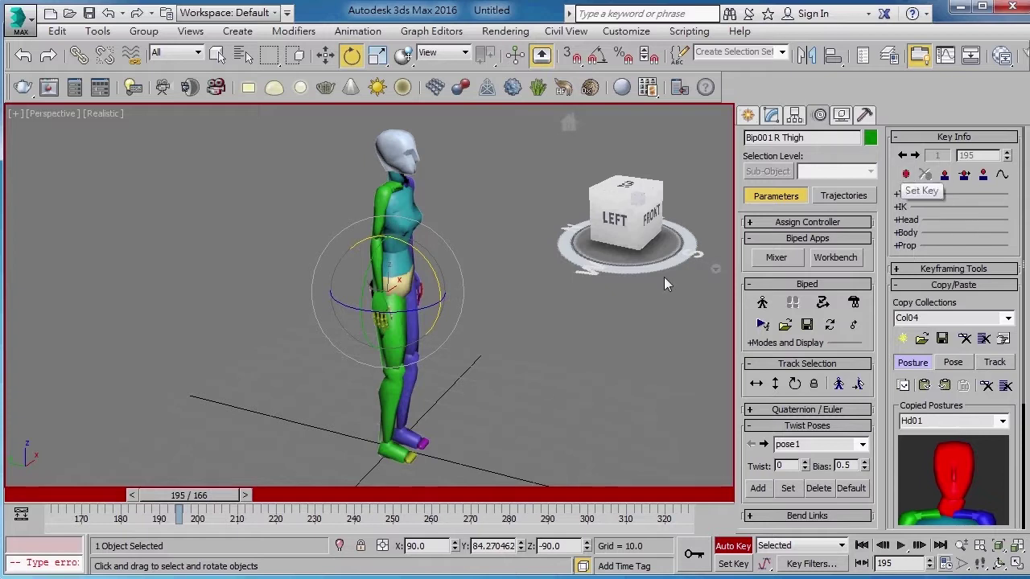
left_click(908, 174)
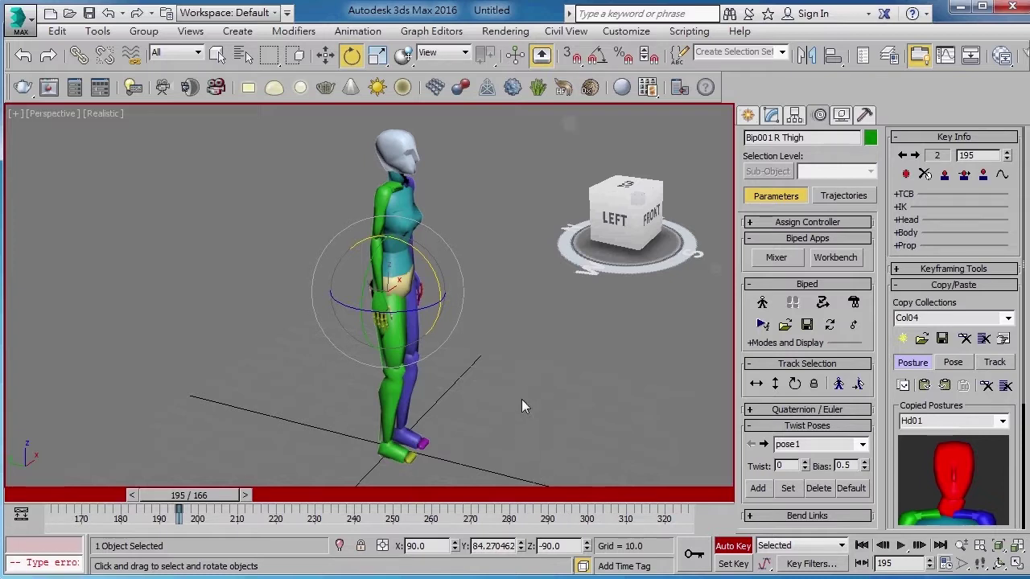
scroll(523, 400, "up", 3)
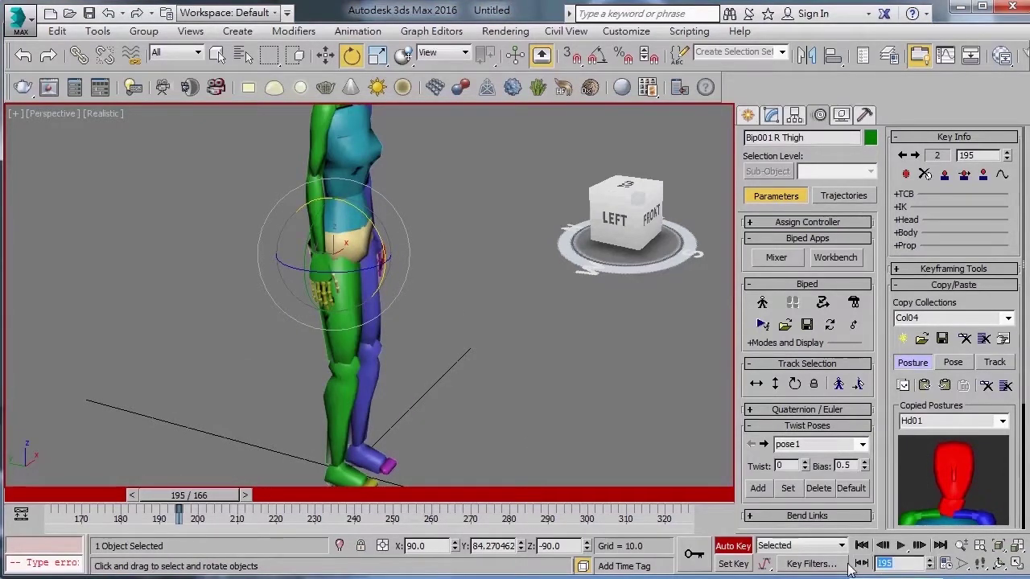
type("210")
key("Return")
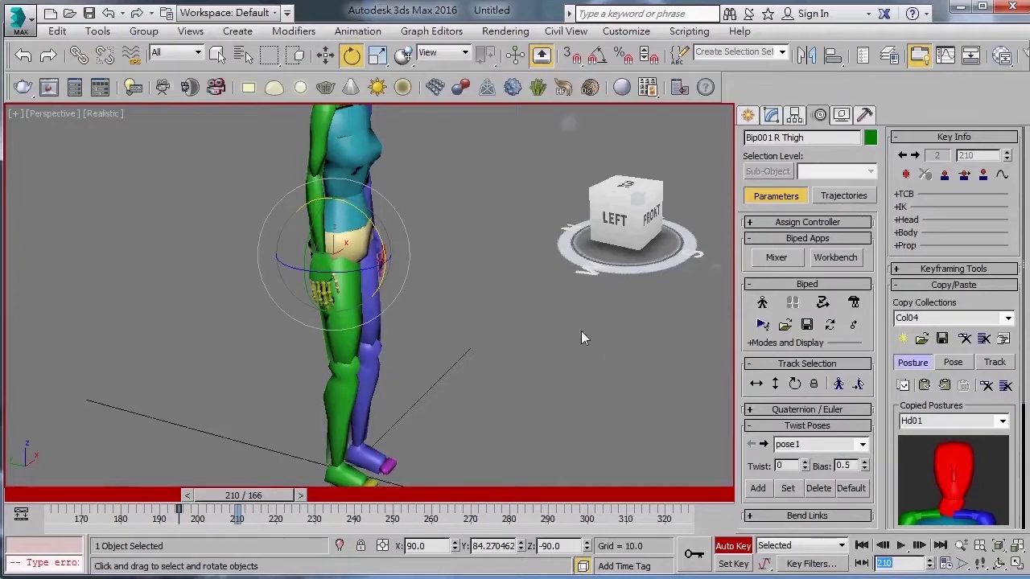
Step: Rotate the right thigh to raise the leg forward into a kick at frame 210
middle_click_drag(581, 331, 453, 276, "alt")
left_click_drag(392, 236, 426, 122)
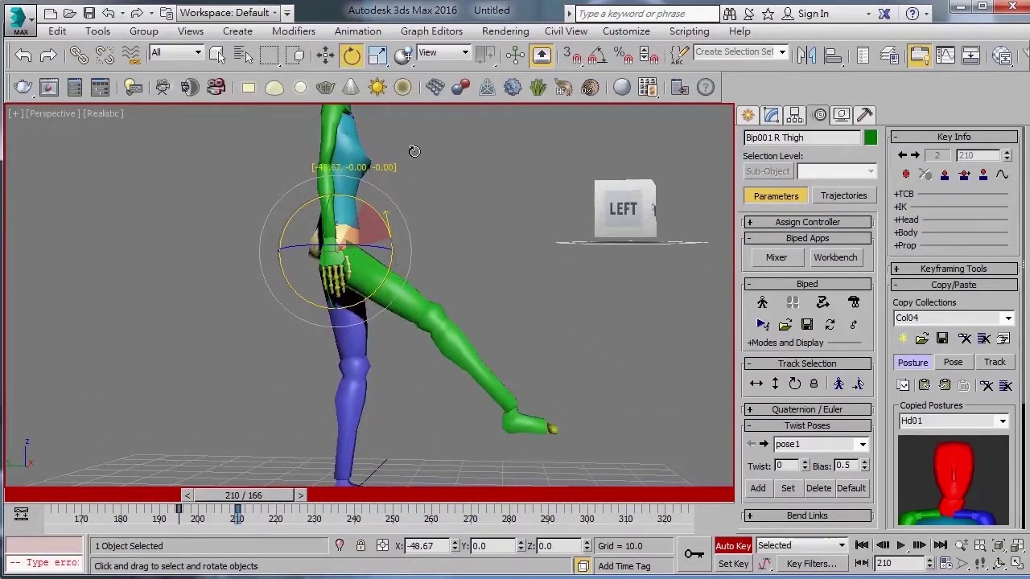
mouse_move(473, 268)
middle_mouse_down("alt")
mouse_move(595, 348)
mouse_move(587, 295)
mouse_move(497, 302)
mouse_move(537, 310)
middle_mouse_up("alt")
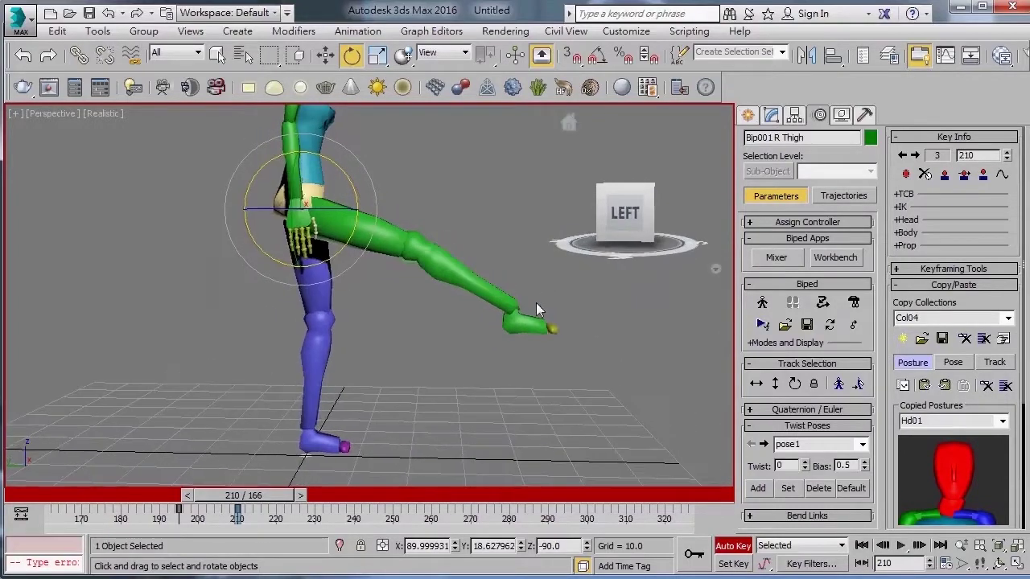
middle_click_drag(527, 261, 436, 243, "alt")
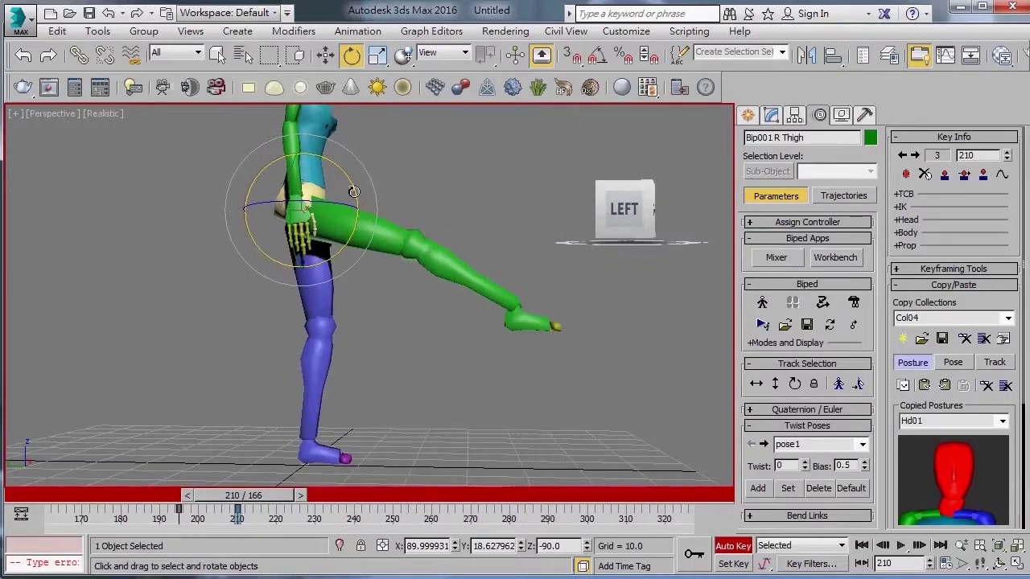
left_click_drag(354, 192, 525, 298)
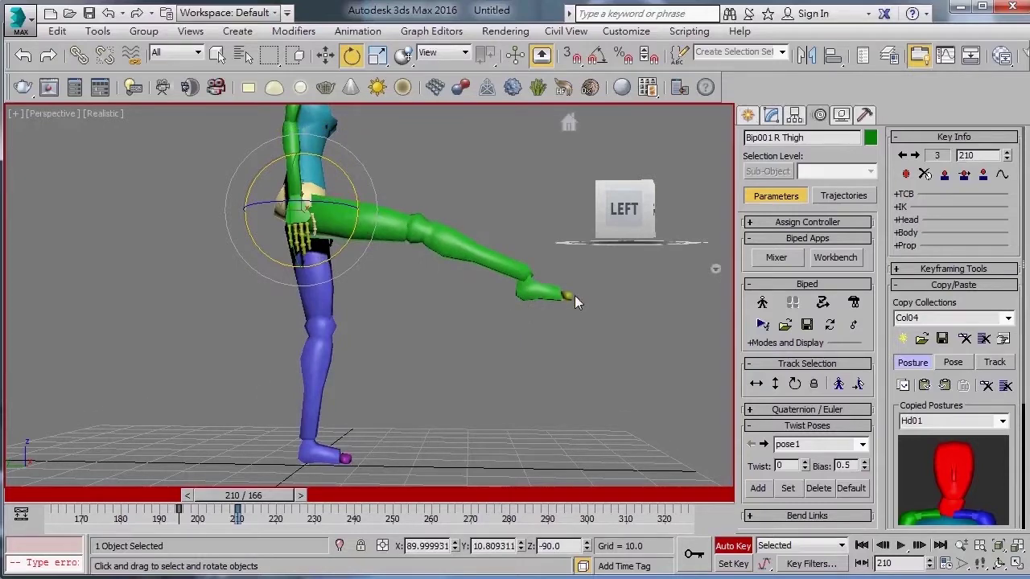
middle_click_drag(574, 302, 555, 324, "alt")
left_click(540, 296)
Step: Tilt the right foot at frame 210 and switch the rotation reference to Local
mouse_move(547, 228)
left_mouse_down()
mouse_move(546, 182)
mouse_move(483, 316)
mouse_move(471, 306)
left_mouse_up()
mouse_move(414, 341)
middle_mouse_down("alt")
mouse_move(370, 354)
mouse_move(368, 345)
mouse_move(403, 357)
mouse_move(386, 371)
middle_mouse_up("alt")
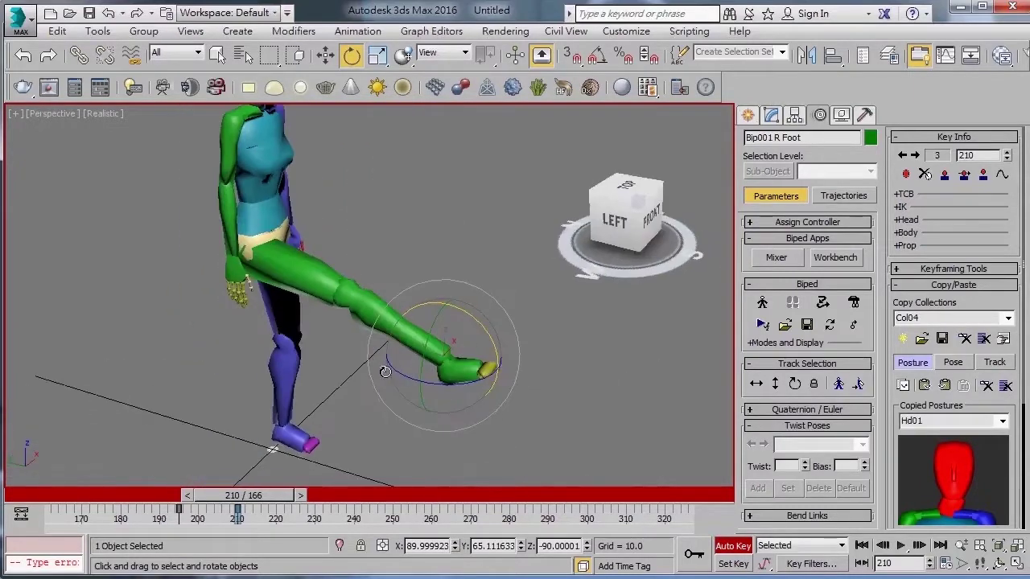
middle_click_drag(362, 322, 338, 303, "alt")
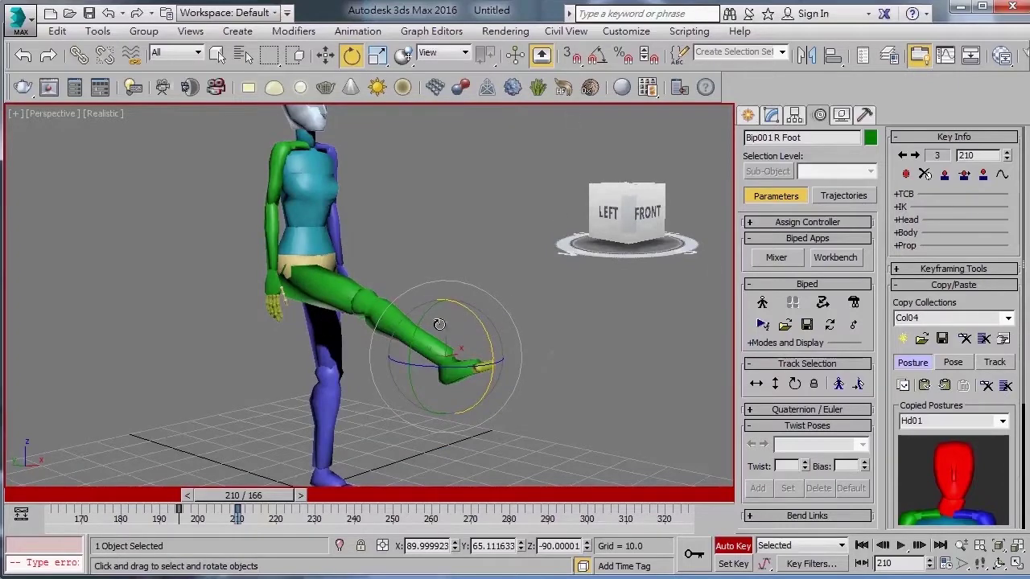
left_click(465, 54)
left_click(441, 112)
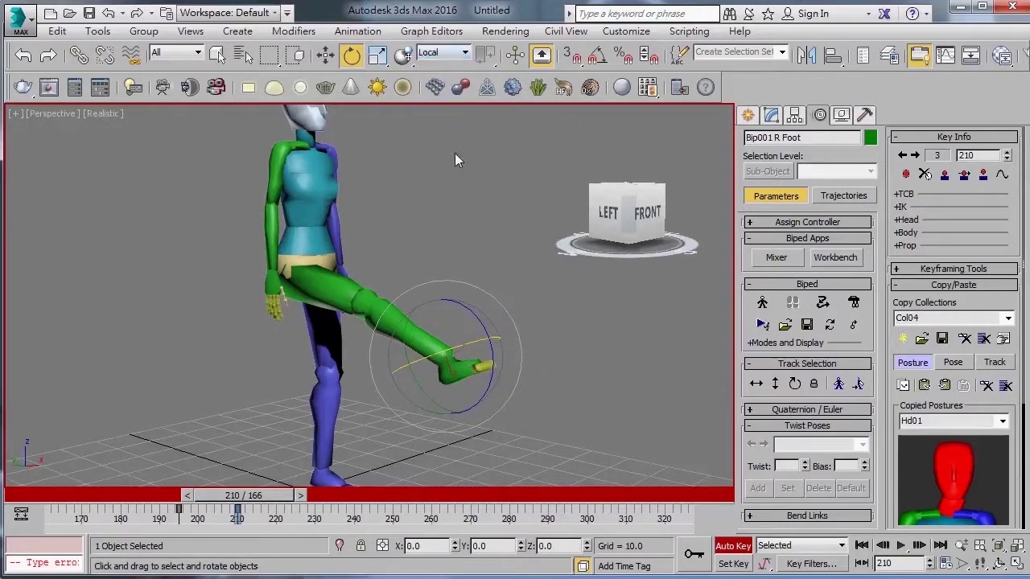
Step: Advance the current time to frame 225
middle_click_drag(354, 301, 382, 319, "alt")
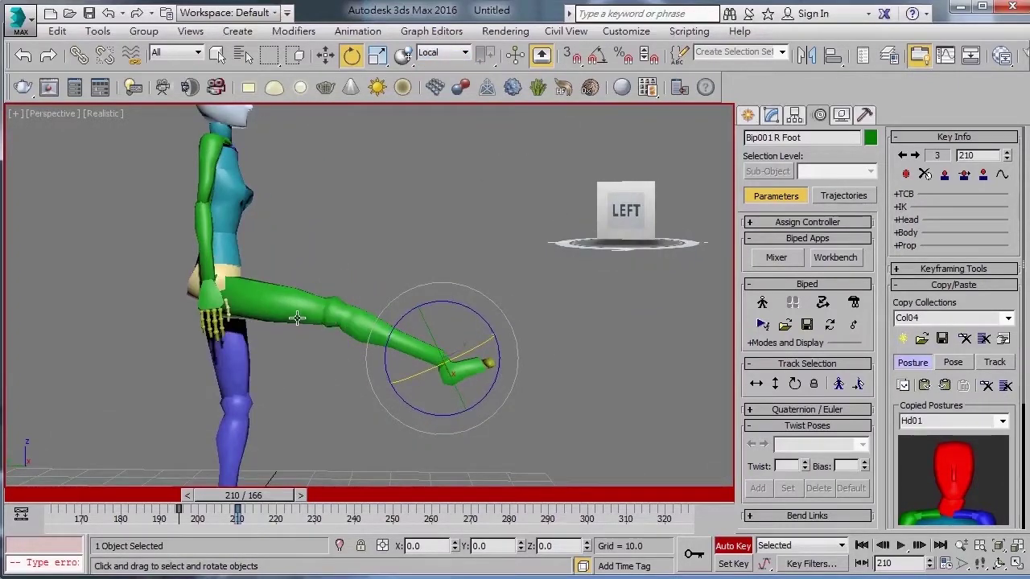
middle_click_drag(348, 391, 546, 494, "alt")
key("Return")
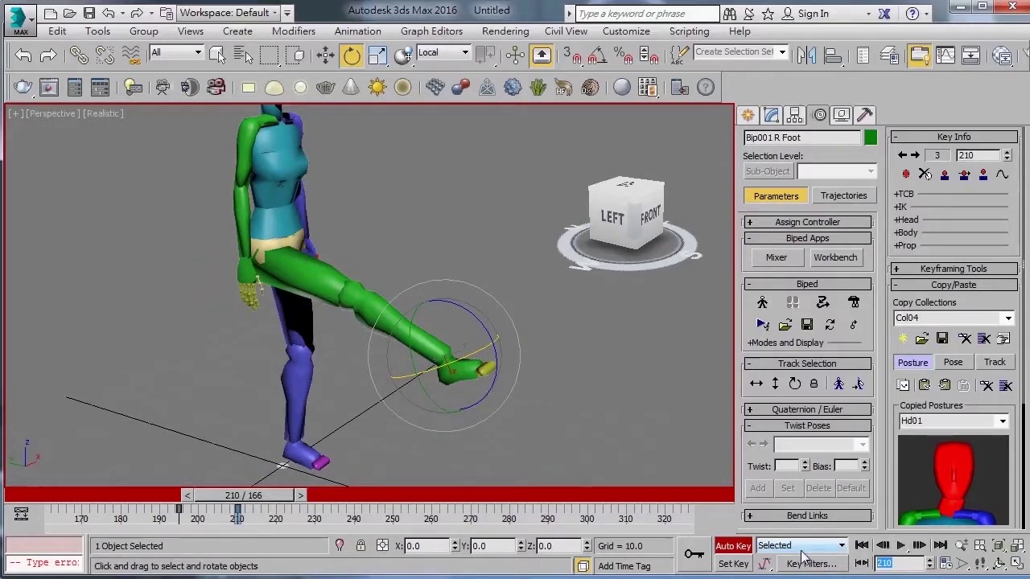
type("225")
key("Return")
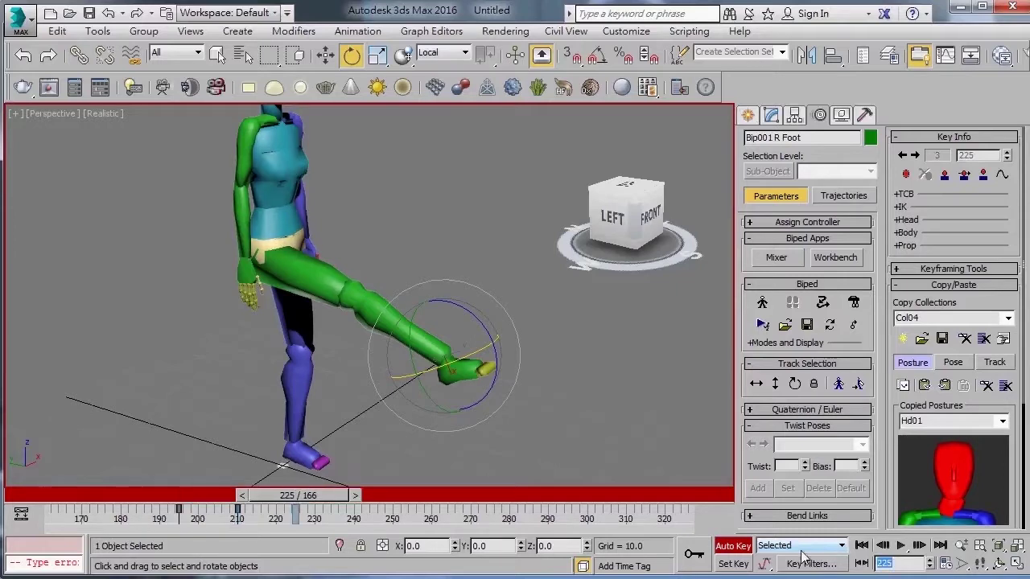
Step: Swing the right thigh back so the leg stretches behind the body at frame 225
middle_click_drag(366, 349, 344, 246, "alt")
left_click(357, 266)
mouse_move(341, 217)
left_mouse_down()
mouse_move(380, 374)
mouse_move(380, 439)
left_mouse_up()
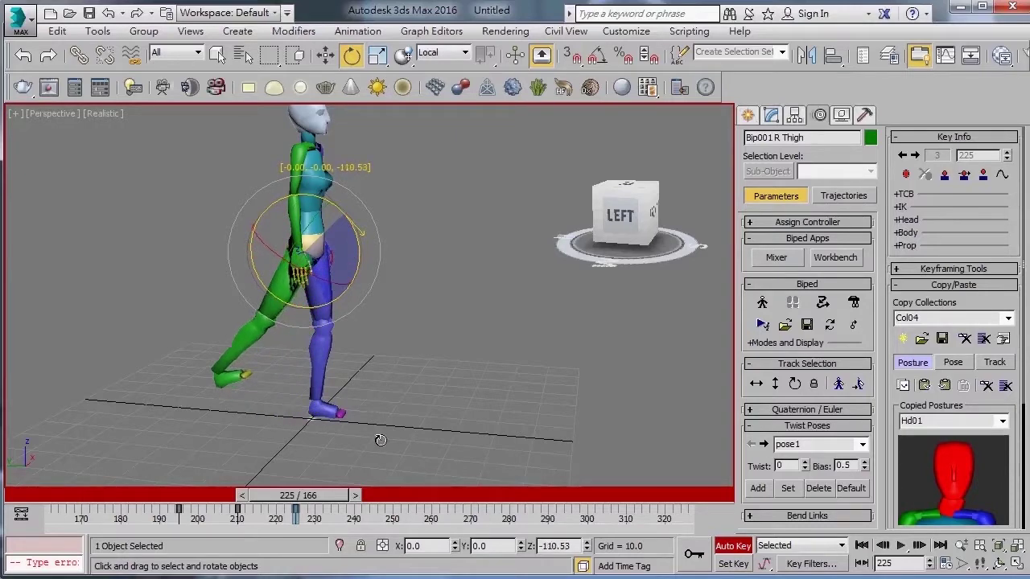
scroll(395, 361, "up", 3)
middle_click_drag(395, 361, 353, 342, "alt")
scroll(413, 276, "up", 3)
middle_click_drag(413, 283, 378, 294, "alt")
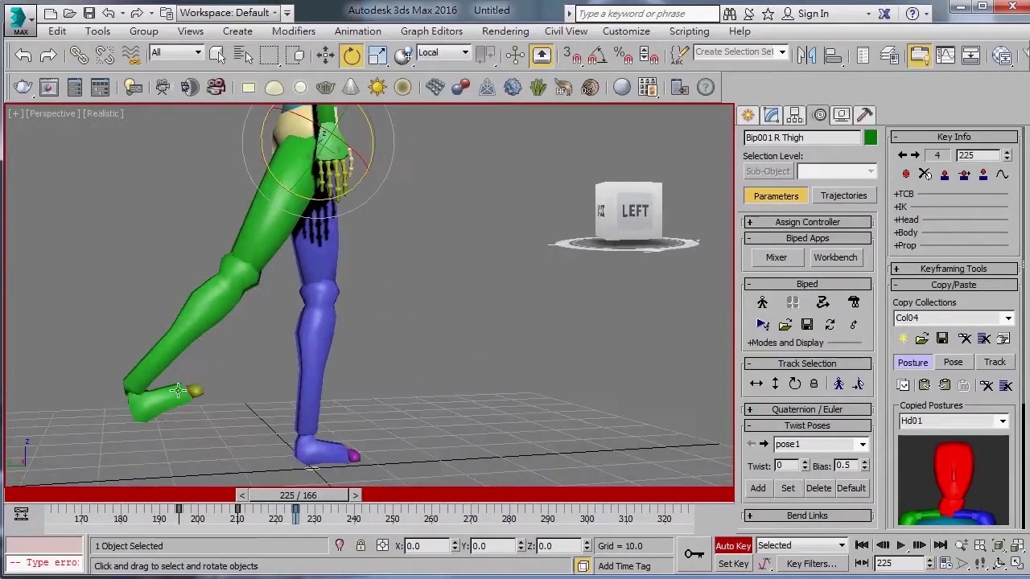
Step: Tilt the right foot down about 50 degrees and scrub through to review the motion
left_click(162, 403)
left_click_drag(169, 346, 206, 435)
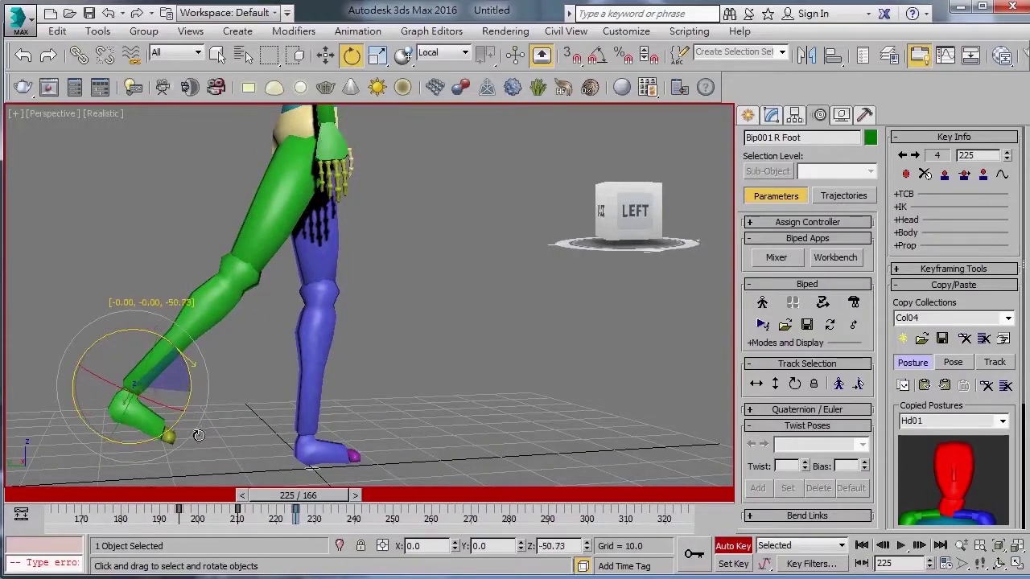
left_click_drag(206, 434, 215, 412)
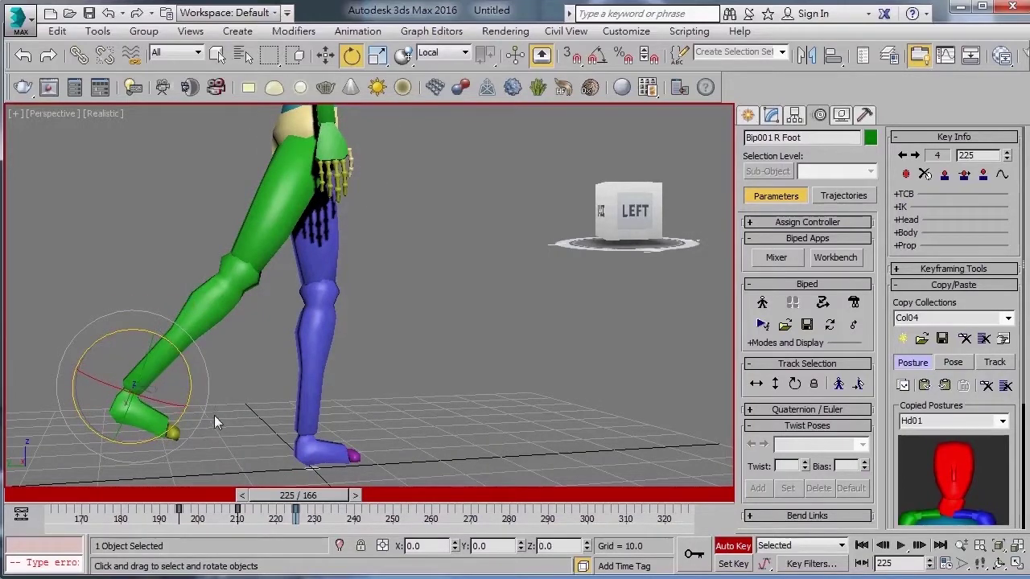
middle_click_drag(215, 412, 193, 427, "alt")
scroll(183, 440, "up", 2)
scroll(202, 415, "down", 2)
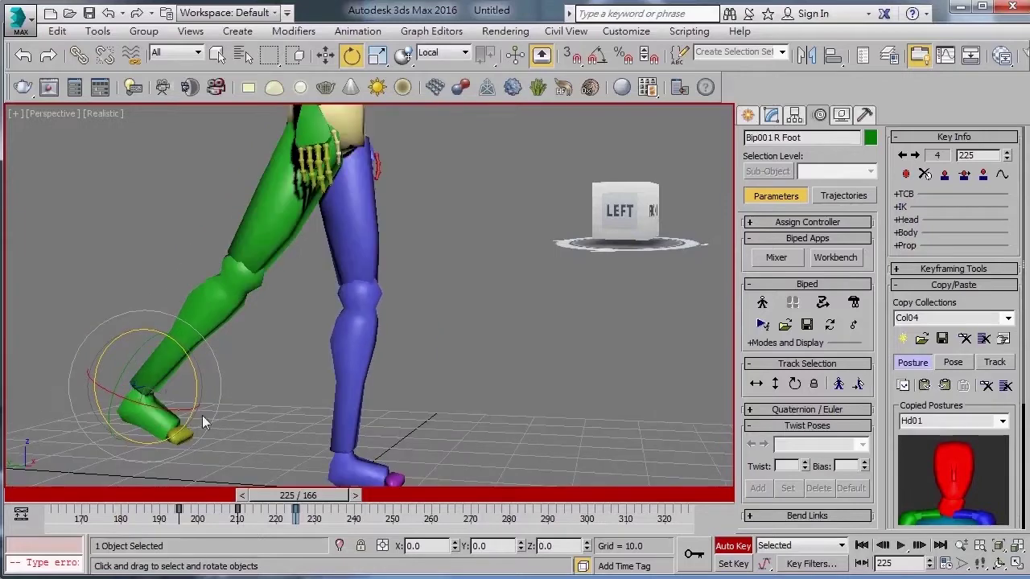
scroll(201, 415, "down", 4)
scroll(209, 418, "up", 3)
mouse_move(209, 418)
middle_mouse_down("alt")
mouse_move(253, 346)
mouse_move(281, 404)
middle_mouse_up("alt")
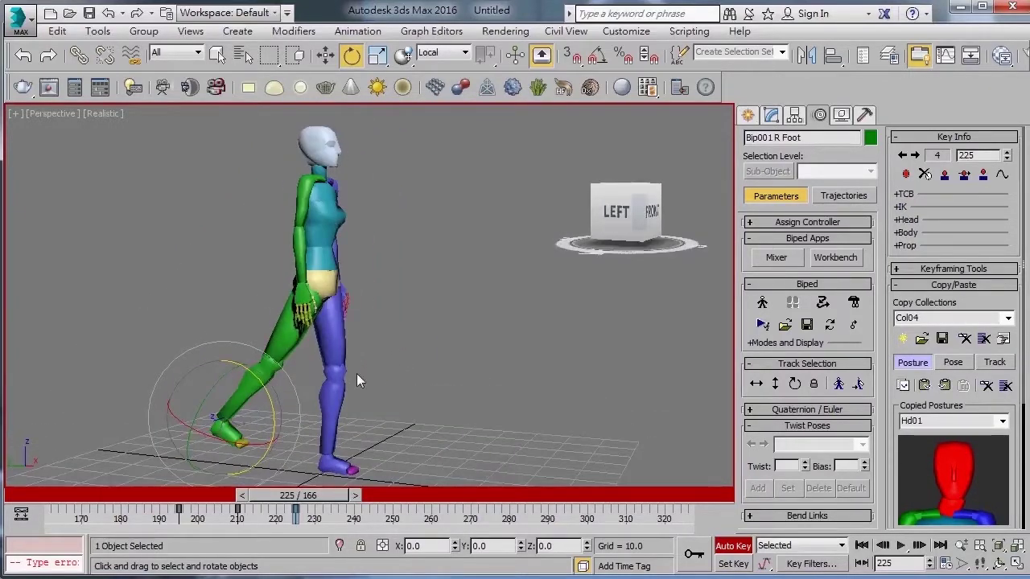
mouse_move(367, 392)
middle_mouse_down("alt")
mouse_move(373, 379)
mouse_move(306, 467)
middle_mouse_up("alt")
mouse_move(304, 494)
left_mouse_down()
mouse_move(254, 515)
mouse_move(386, 505)
mouse_move(352, 496)
left_mouse_up()
key("e")
Step: Copy the right foot's frame-195 key to frame 240 and scrub back to review
middle_click_drag(387, 451, 416, 431, "alt")
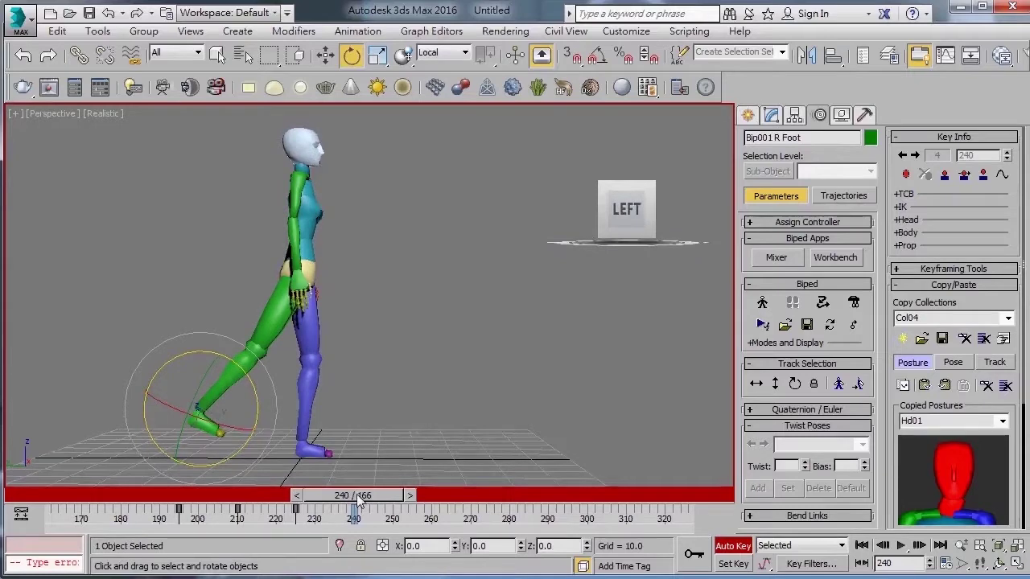
left_click_drag(207, 515, 169, 547)
left_click_drag(179, 510, 211, 509, "shift")
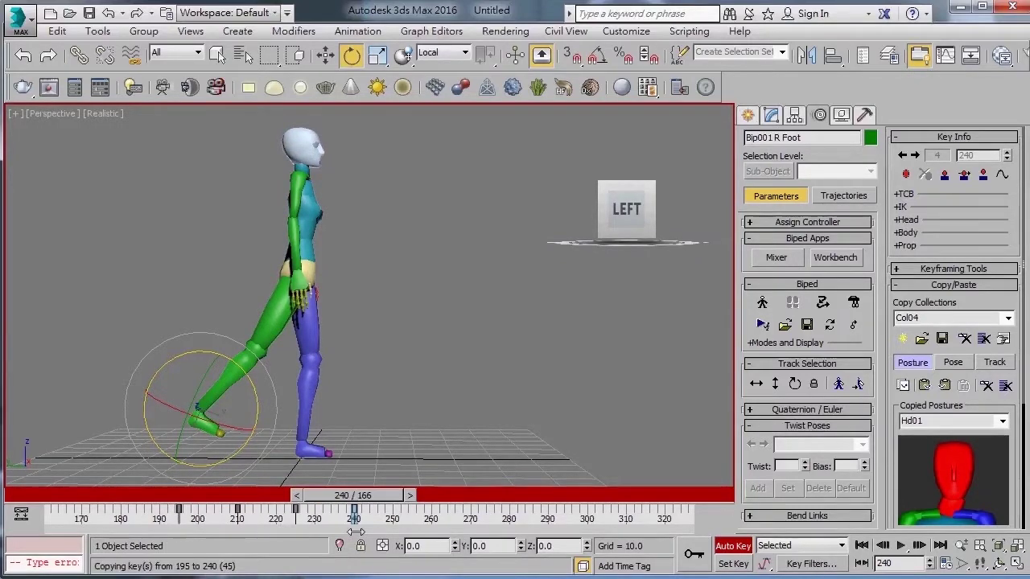
middle_click_drag(417, 378, 430, 366, "alt")
mouse_move(399, 496)
left_mouse_down()
mouse_move(215, 502)
mouse_move(378, 499)
mouse_move(225, 500)
mouse_move(221, 515)
mouse_move(48, 499)
mouse_move(227, 508)
left_mouse_up()
key("e")
middle_click_drag(515, 386, 654, 400, "alt")
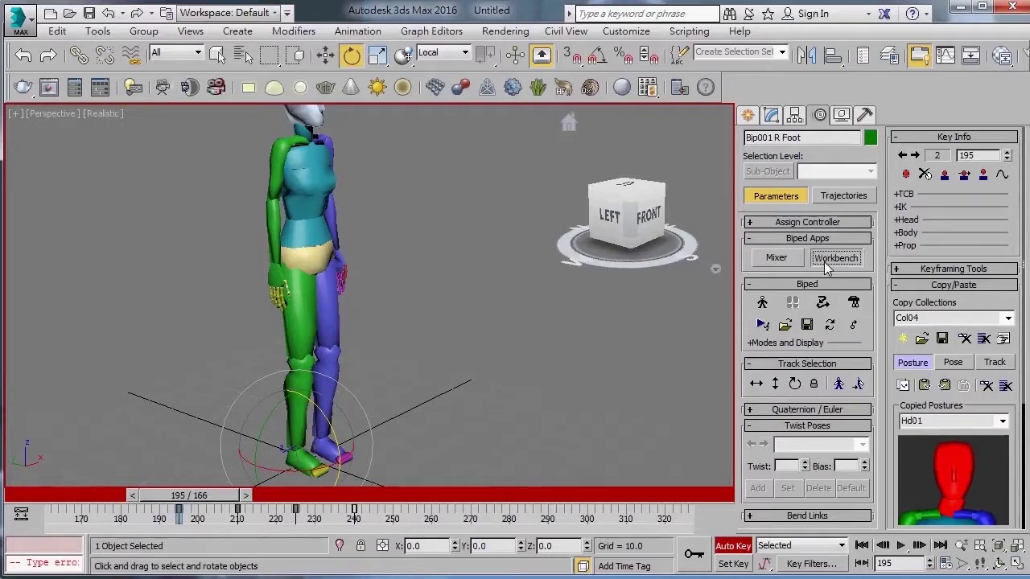
Step: Show the right foot's rotation curve in Workbench, panned to frames 0–270
left_click(824, 261)
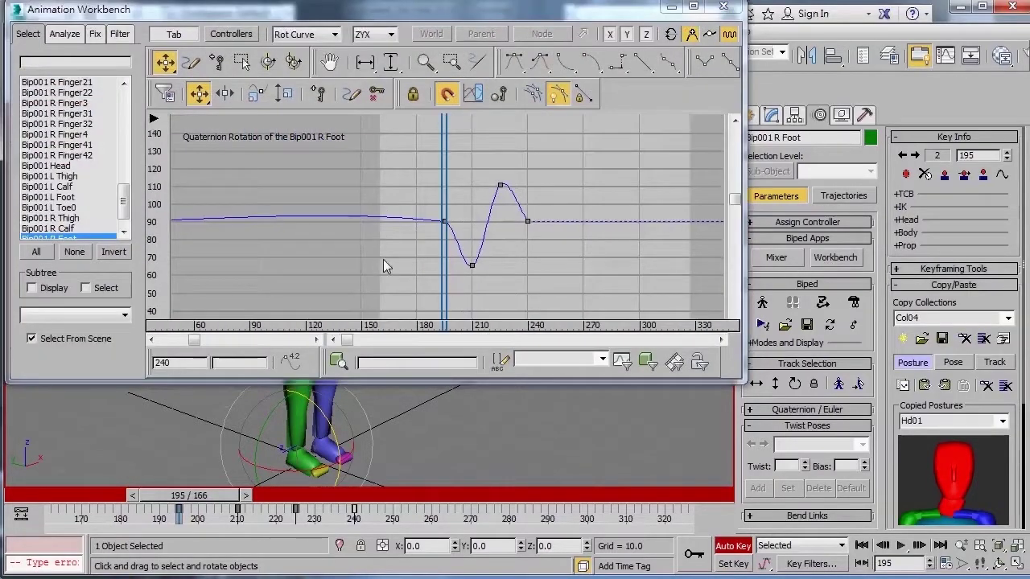
middle_click_drag(454, 275, 597, 248)
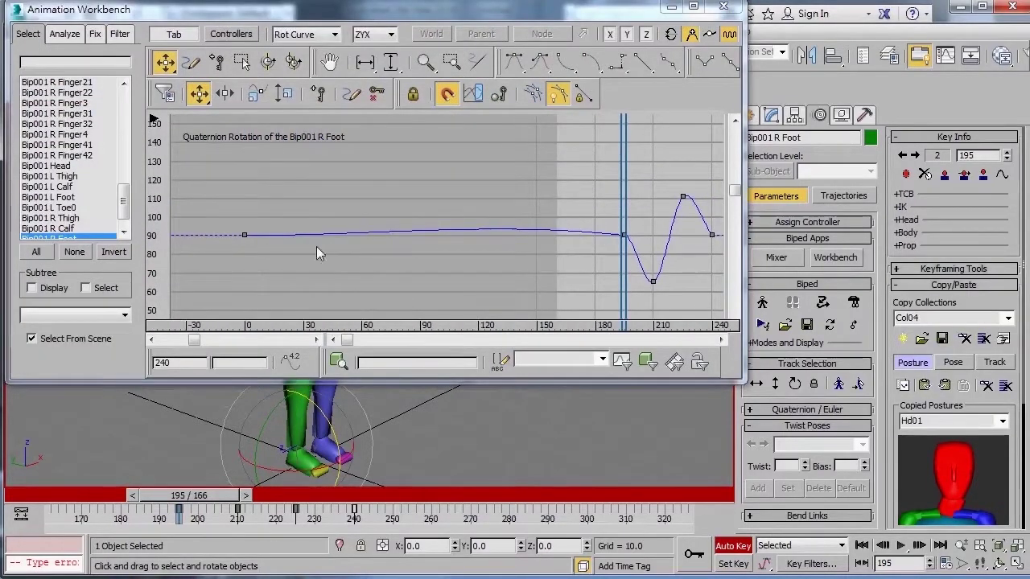
middle_click_drag(498, 260, 428, 241)
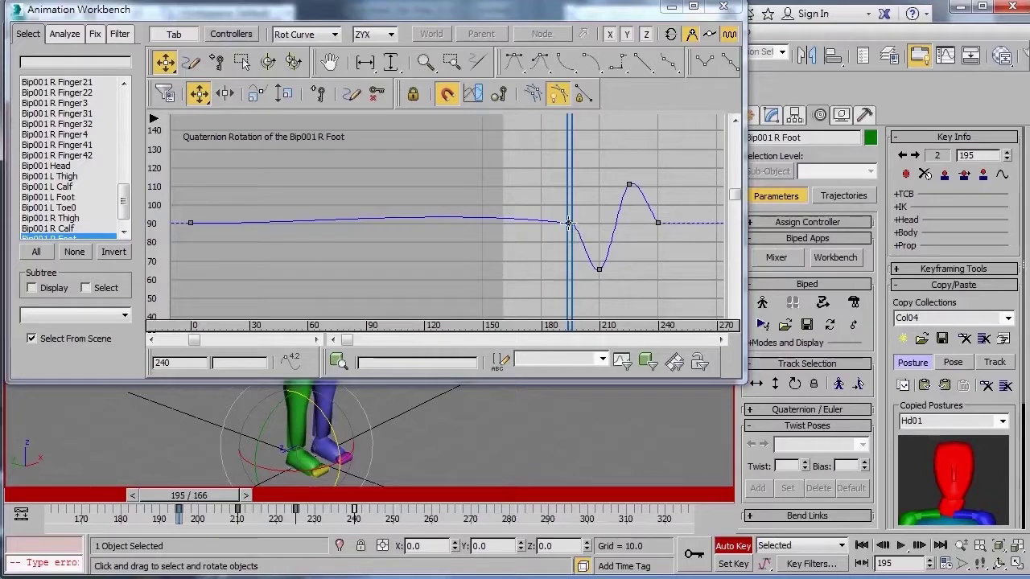
Step: Give the frame-195 right-foot key Tension 50 in Key Info, then close the Workbench
right_click(569, 223)
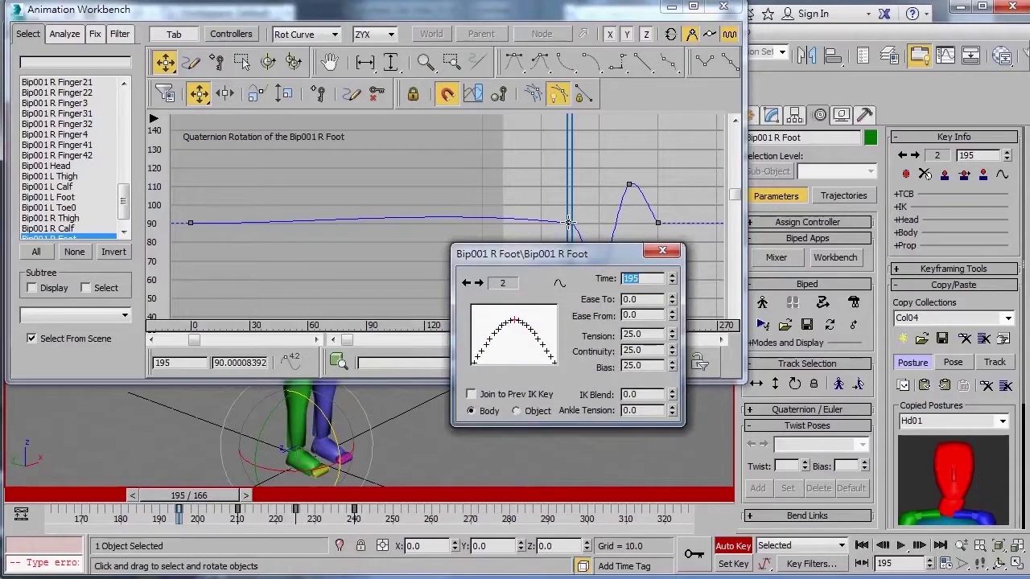
right_click(386, 206)
left_click(662, 254)
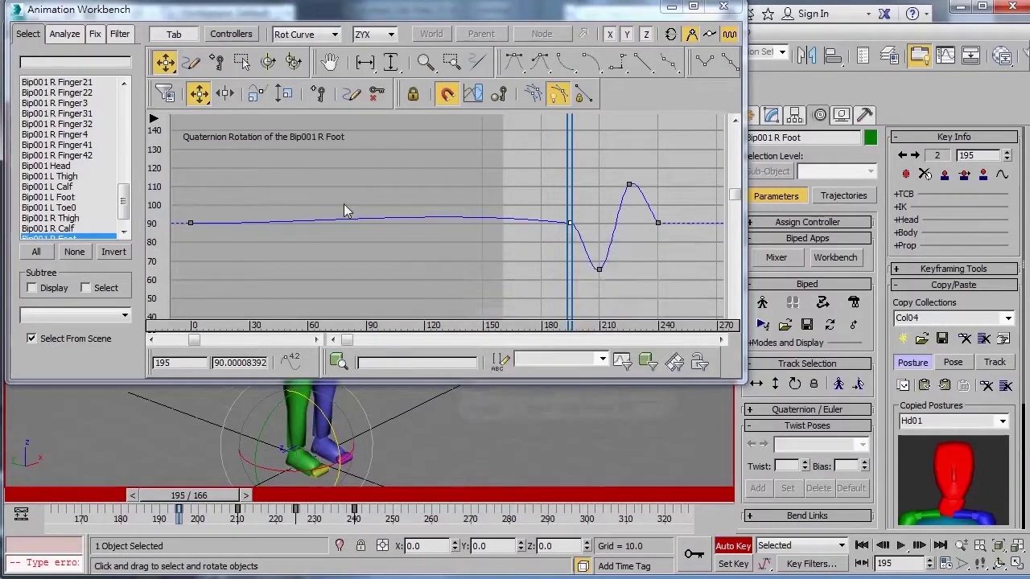
right_click(342, 211)
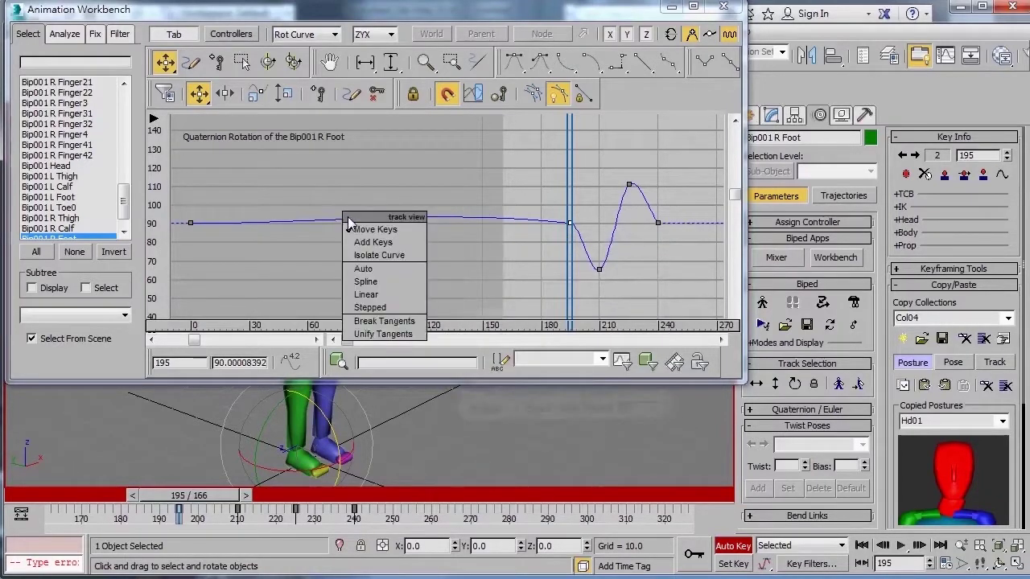
right_click(569, 223)
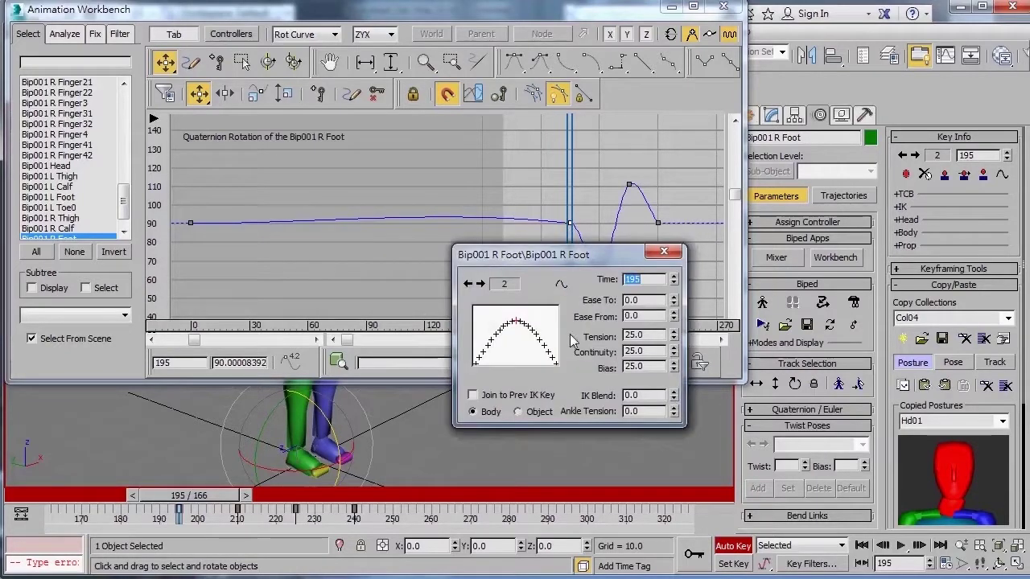
mouse_move(673, 335)
left_mouse_down()
mouse_move(701, 113)
mouse_move(658, 346)
left_mouse_up()
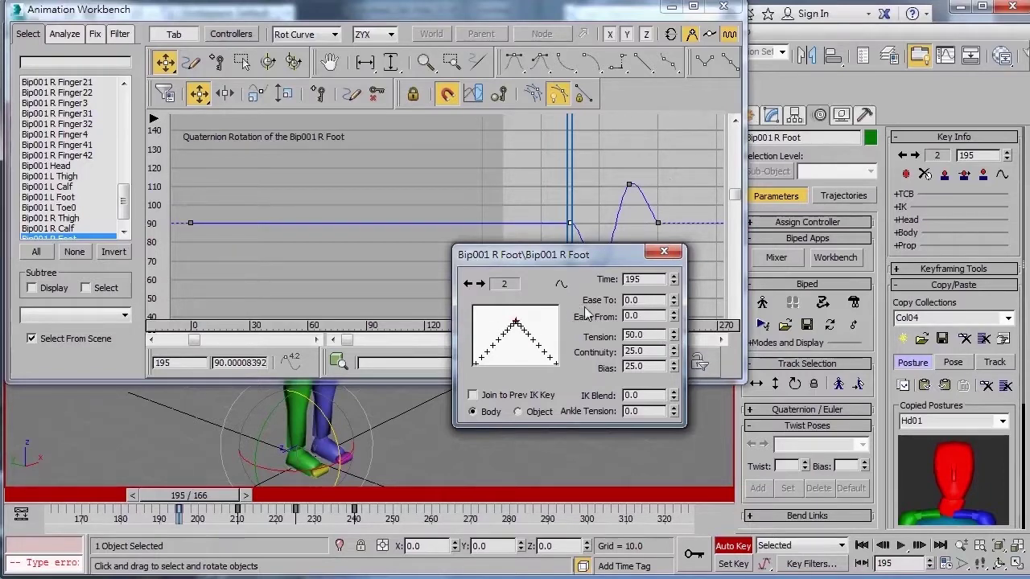
left_click(664, 251)
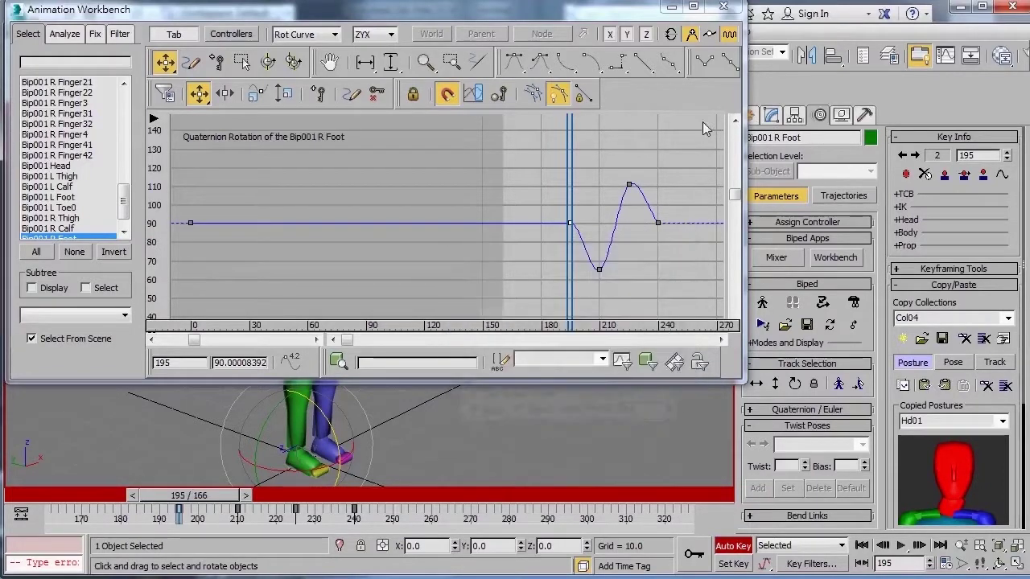
left_click(723, 6)
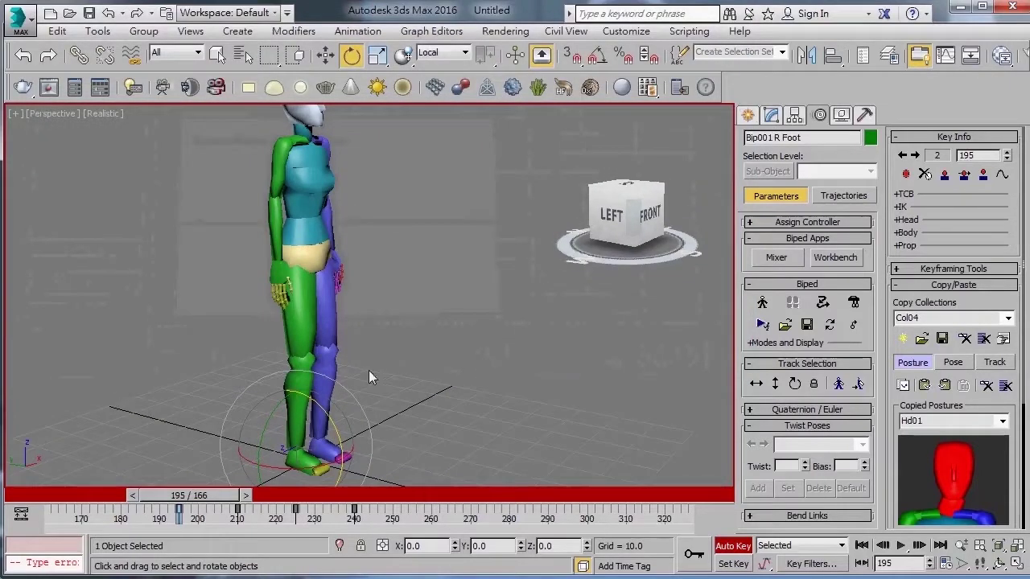
Step: Review the smoothed right-leg step, then set the current frame to 255 in a front view
mouse_move(187, 497)
left_mouse_down()
mouse_move(124, 527)
mouse_move(350, 526)
left_mouse_up()
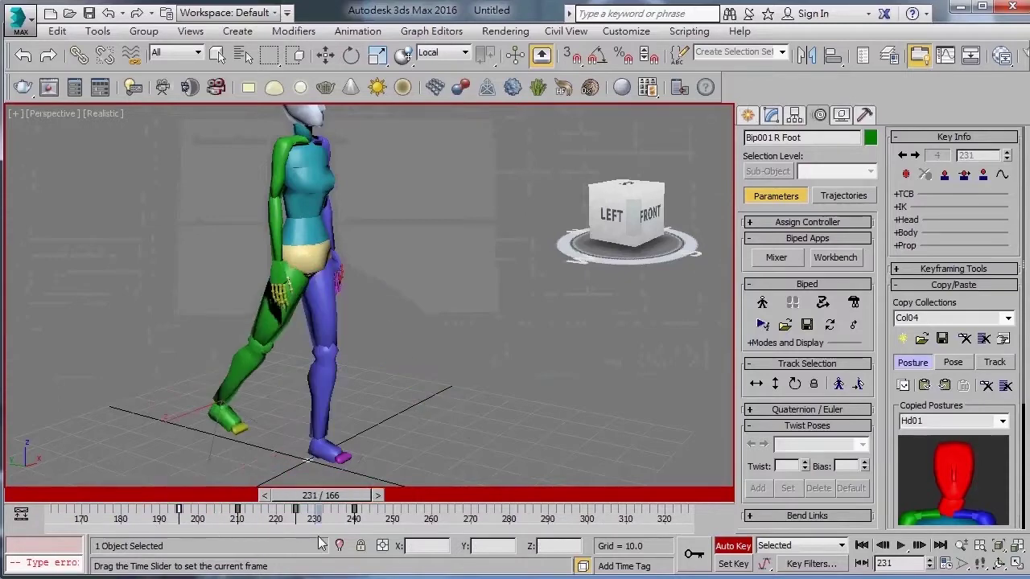
key("e")
middle_click_drag(397, 371, 364, 390, "alt")
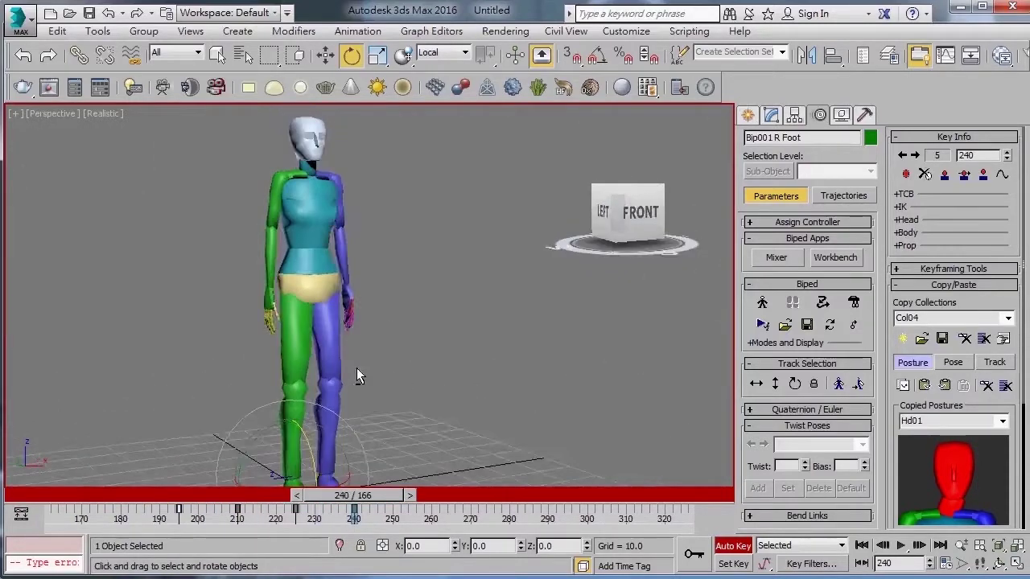
middle_click_drag(419, 462, 381, 388, "alt")
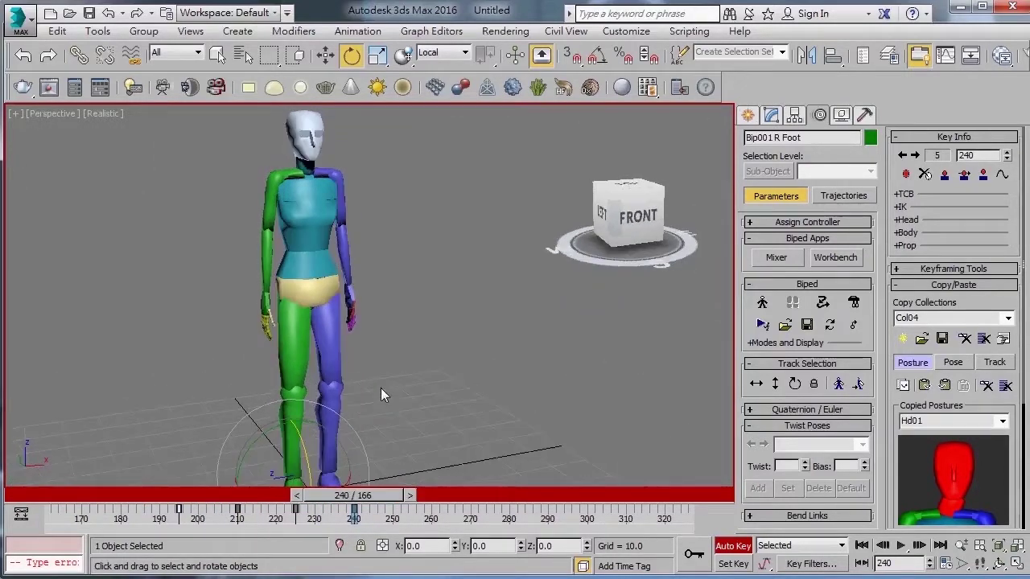
mouse_move(364, 496)
left_mouse_down()
mouse_move(218, 497)
mouse_move(356, 496)
mouse_move(368, 520)
mouse_move(431, 518)
left_mouse_up()
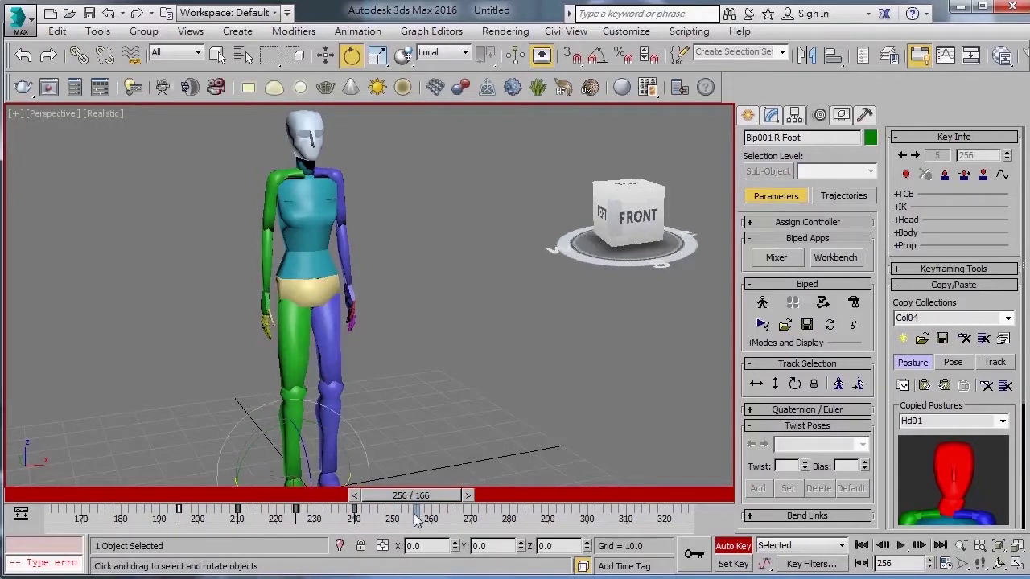
left_click_drag(428, 503, 424, 503)
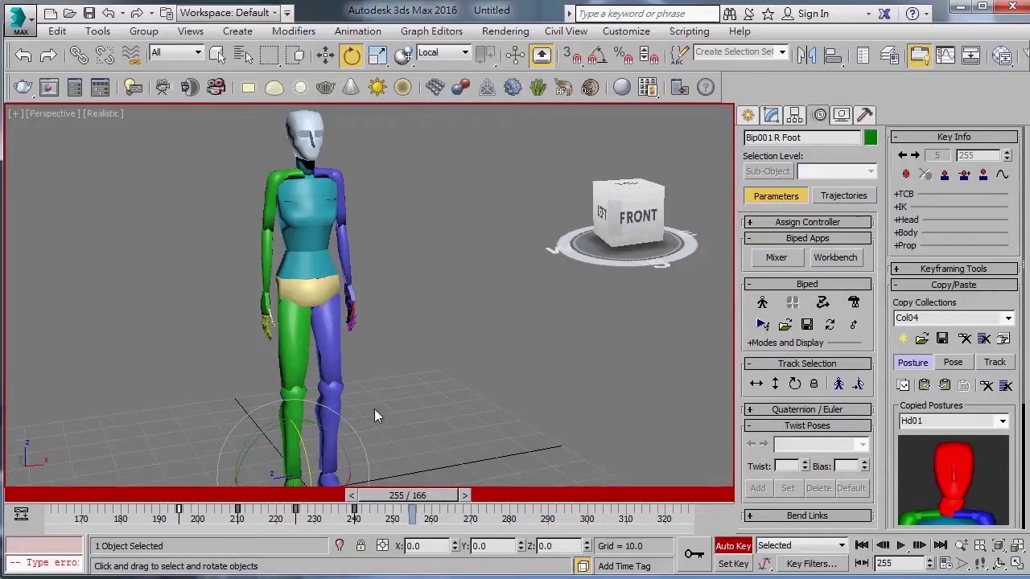
middle_click_drag(292, 349, 348, 358)
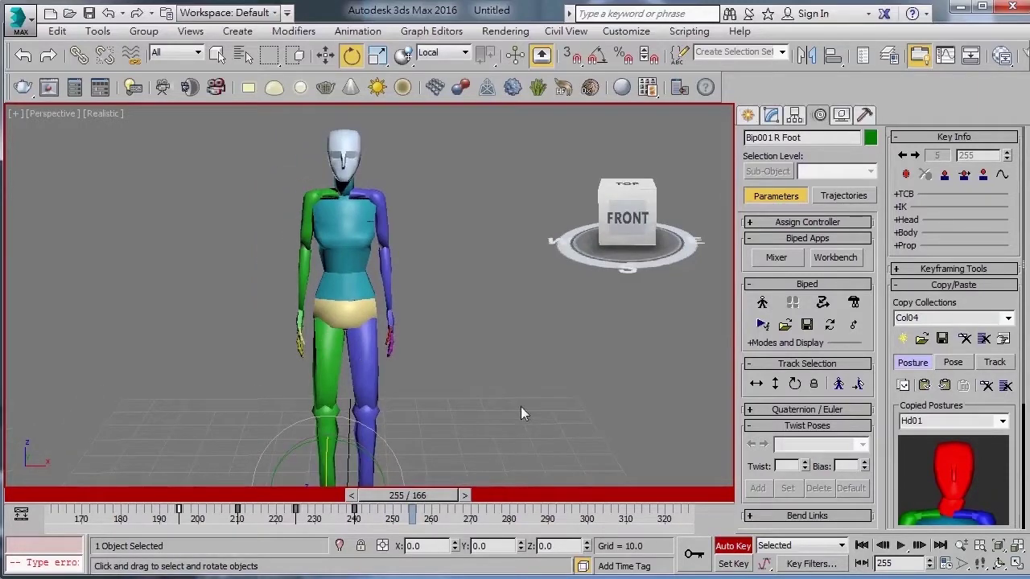
Step: At frame 255, rotate Bip001 R Thigh about -41.6° on Y to swing the leg out
left_click(329, 353)
scroll(330, 353, "down", 2)
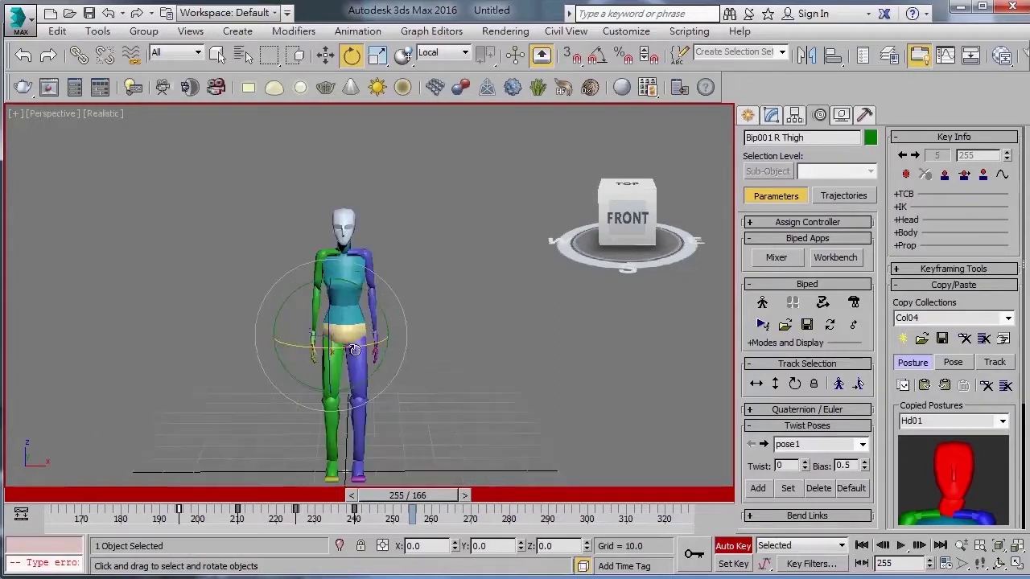
left_click_drag(374, 296, 396, 374)
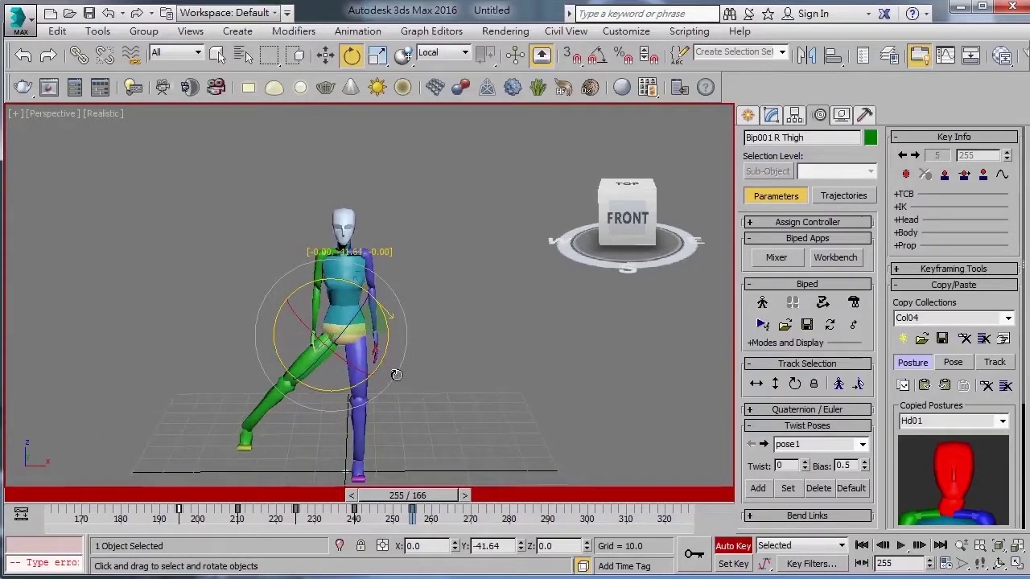
scroll(384, 376, "up", 2)
scroll(265, 400, "up", 1)
Step: Rotate Bip001 R Foot about -19.9° on Y to angle it for the sideways kick
left_click(254, 392)
middle_click_drag(254, 392, 297, 355, "alt")
mouse_move(298, 336)
left_mouse_down()
mouse_move(309, 369)
mouse_move(308, 359)
left_mouse_up()
mouse_move(349, 370)
middle_mouse_down("alt")
mouse_move(405, 328)
mouse_move(370, 397)
mouse_move(544, 383)
mouse_move(398, 352)
mouse_move(317, 369)
mouse_move(348, 258)
middle_mouse_up("alt")
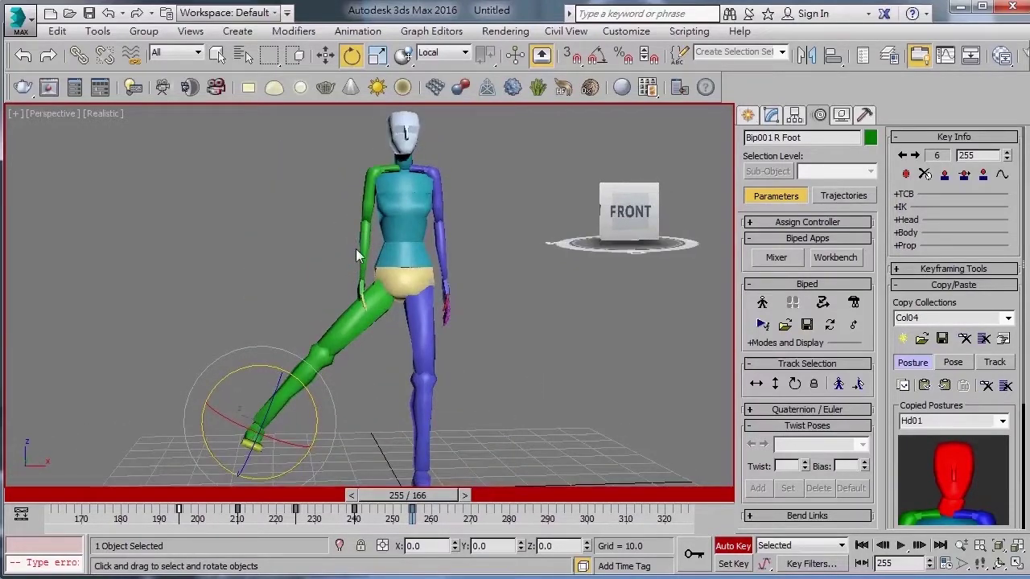
mouse_move(383, 357)
middle_mouse_down("alt")
mouse_move(413, 370)
mouse_move(420, 395)
middle_mouse_up("alt")
left_click_drag(433, 499, 491, 497)
Step: Shift-copy the right foot's frame-240 standing key to frame 270 and scrub to review the kick
key("e")
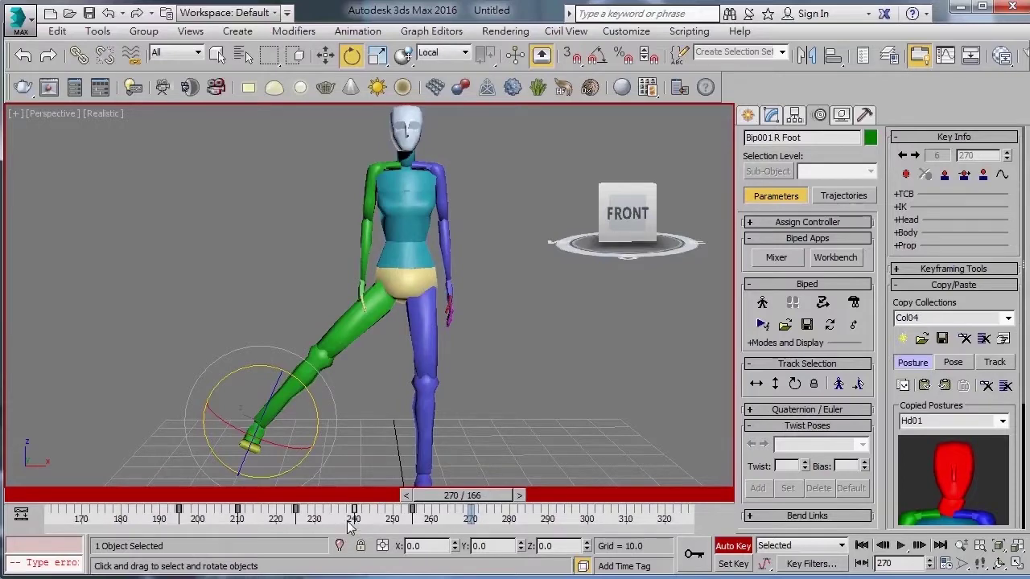
left_click_drag(354, 511, 438, 521, "shift")
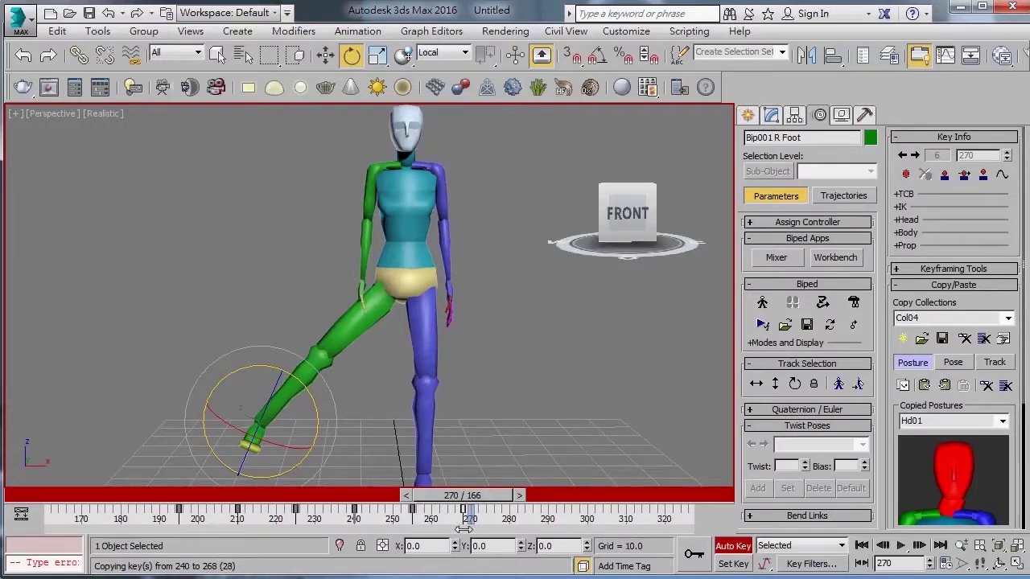
middle_click_drag(450, 386, 591, 392, "alt")
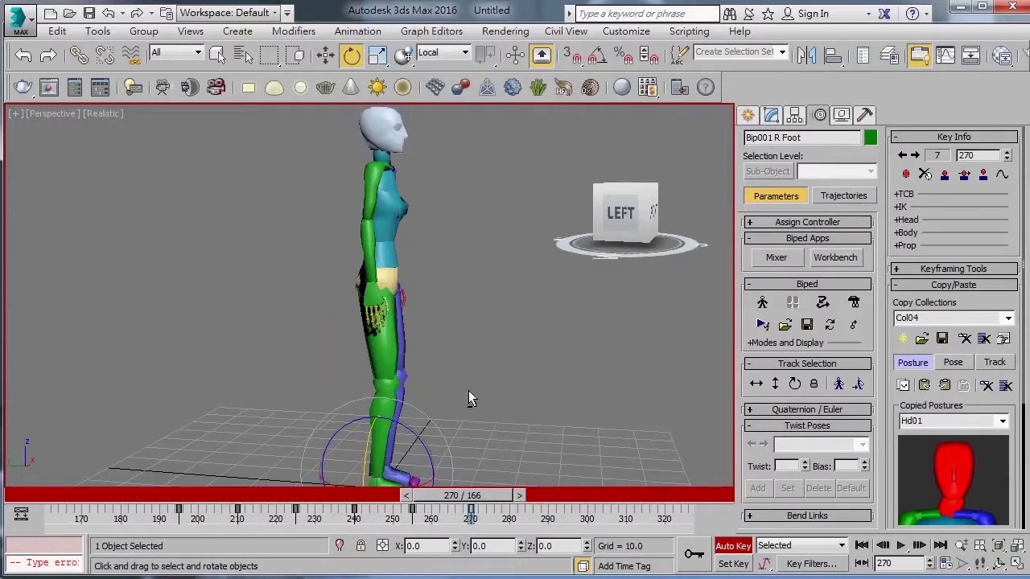
middle_click_drag(470, 400, 399, 398)
left_click_drag(490, 500, 491, 511)
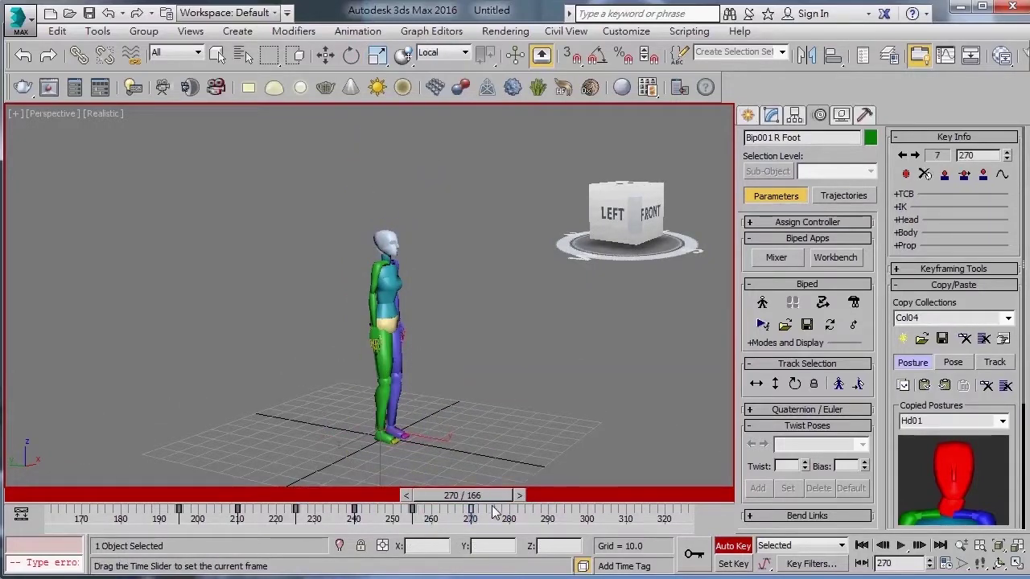
key("e")
middle_click_drag(450, 386, 279, 363, "alt")
scroll(343, 389, "up", 3)
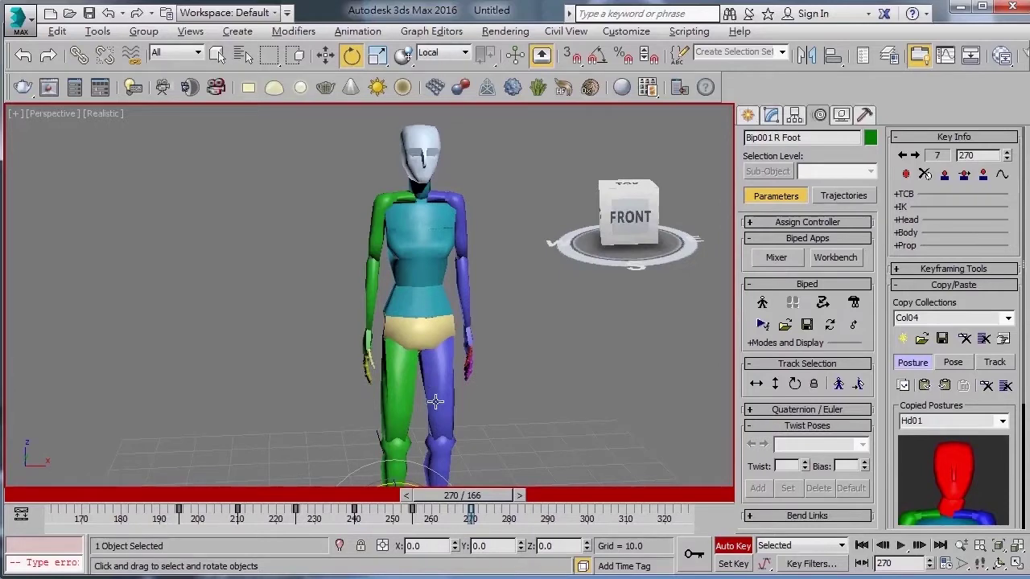
scroll(435, 402, "down", 3)
middle_click_drag(459, 405, 276, 399, "alt")
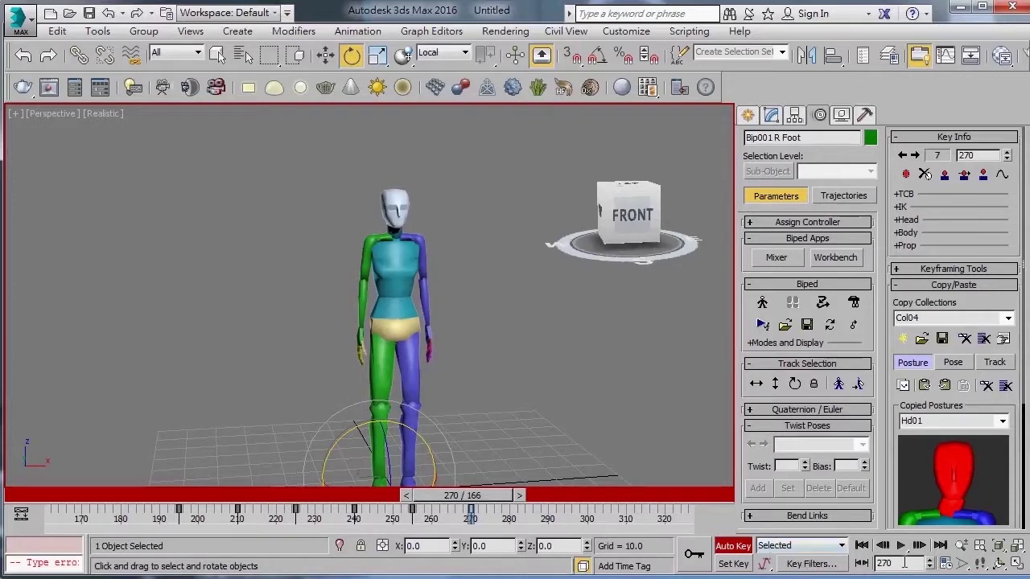
left_click_drag(454, 496, 264, 478)
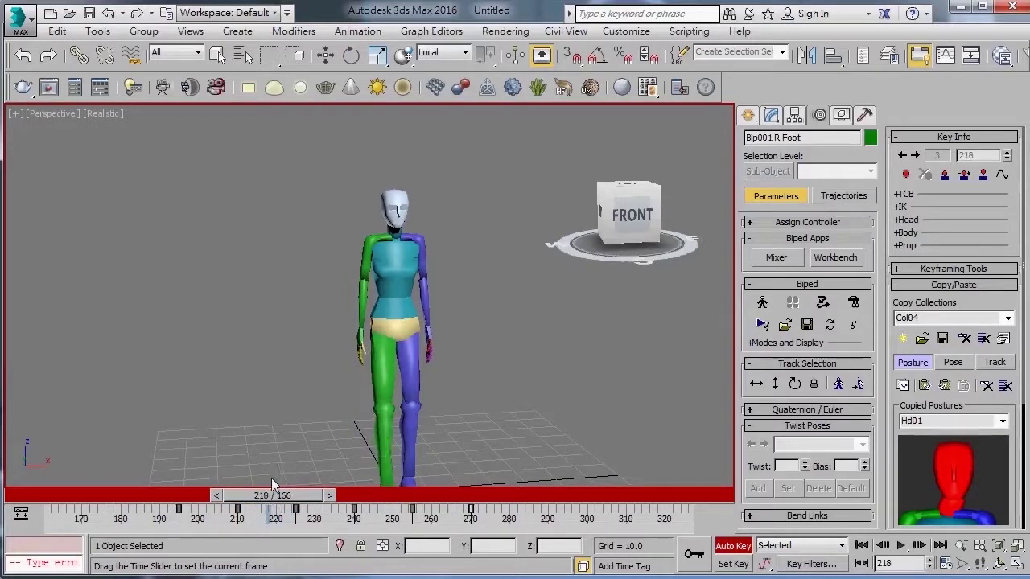
key("e")
middle_click_drag(264, 478, 566, 408, "alt")
left_click_drag(288, 505, 270, 497)
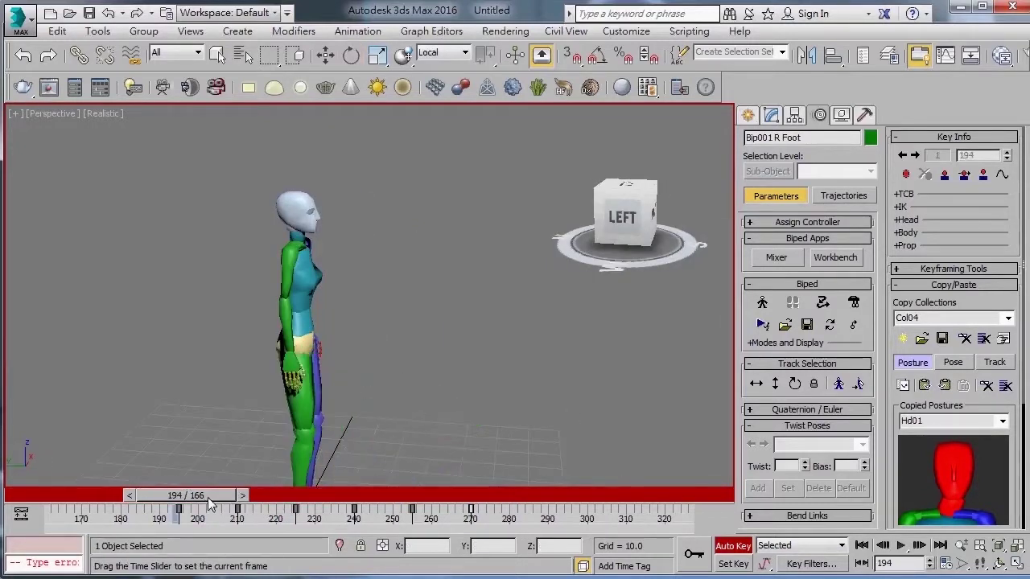
left_click_drag(268, 497, 320, 489)
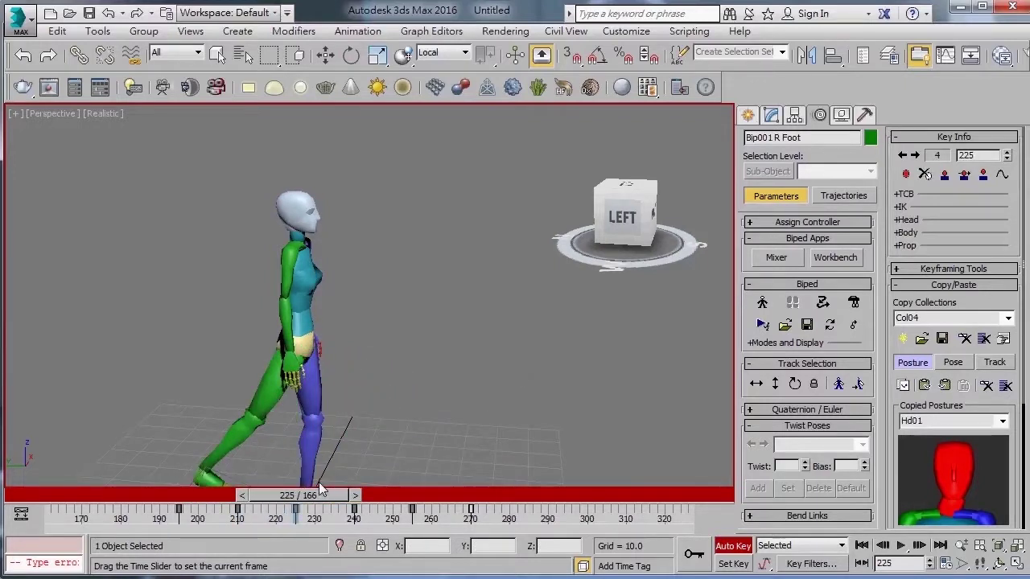
key("e")
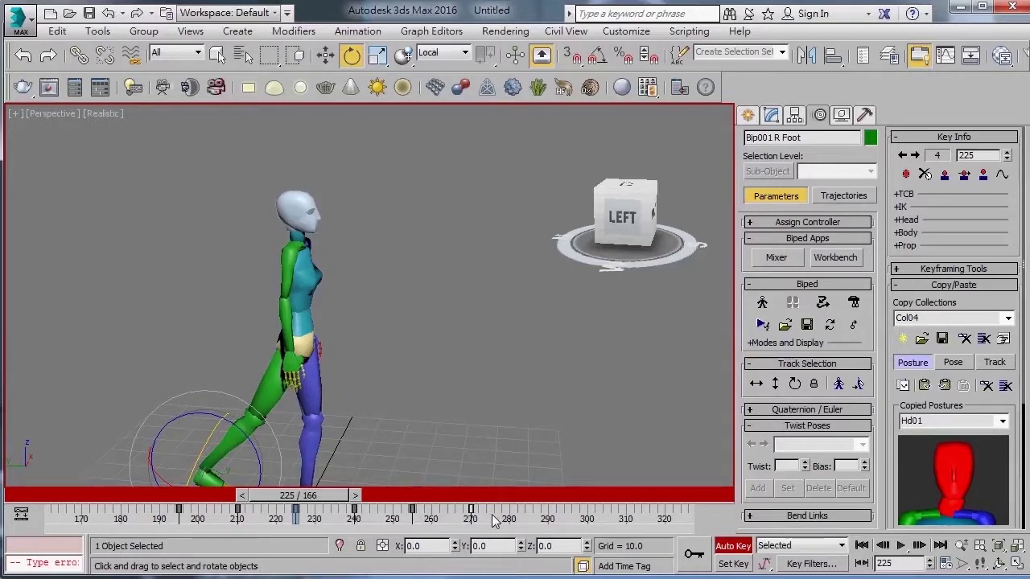
double_click(270, 386)
Step: Select the green leg's keys from frame 225 to 270 and drag them about 15 frames later
key("F3")
key("F3")
key("F3")
key("F3")
left_click_drag(516, 521, 395, 550)
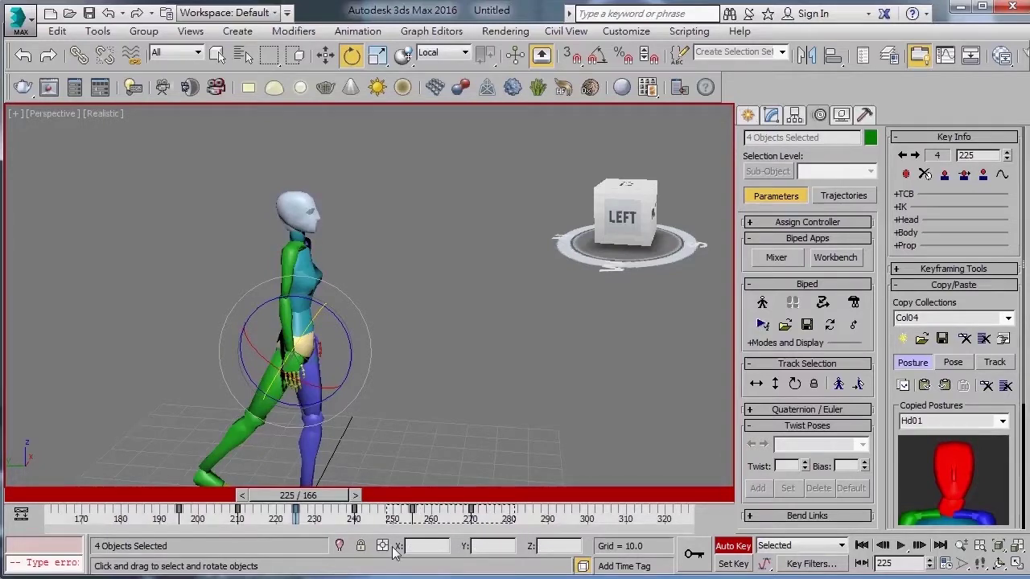
left_click_drag(283, 552, 282, 548)
middle_click_drag(355, 387, 271, 375, "alt")
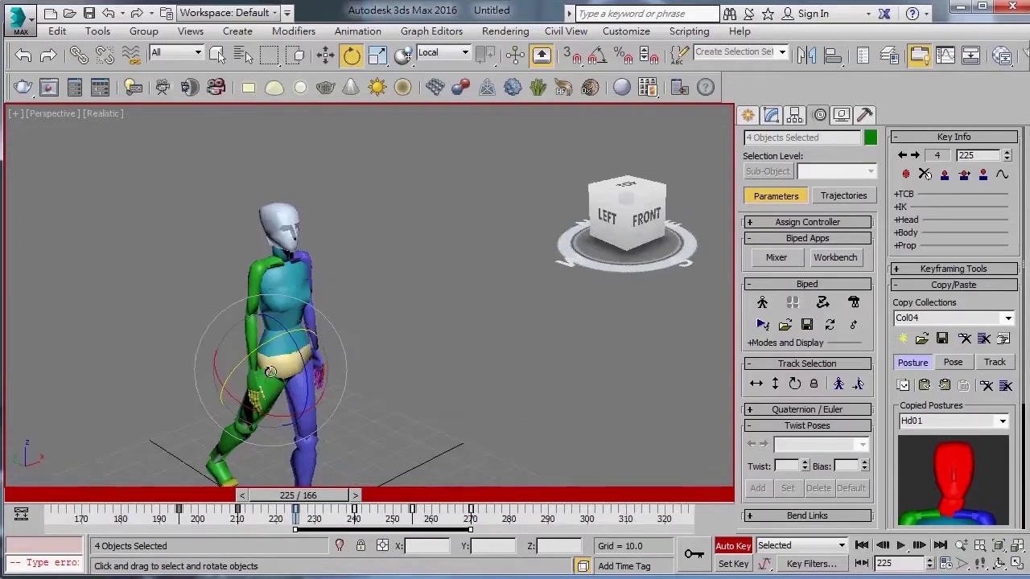
mouse_move(217, 472)
middle_mouse_down("alt")
mouse_move(349, 408)
mouse_move(313, 452)
middle_mouse_up("alt")
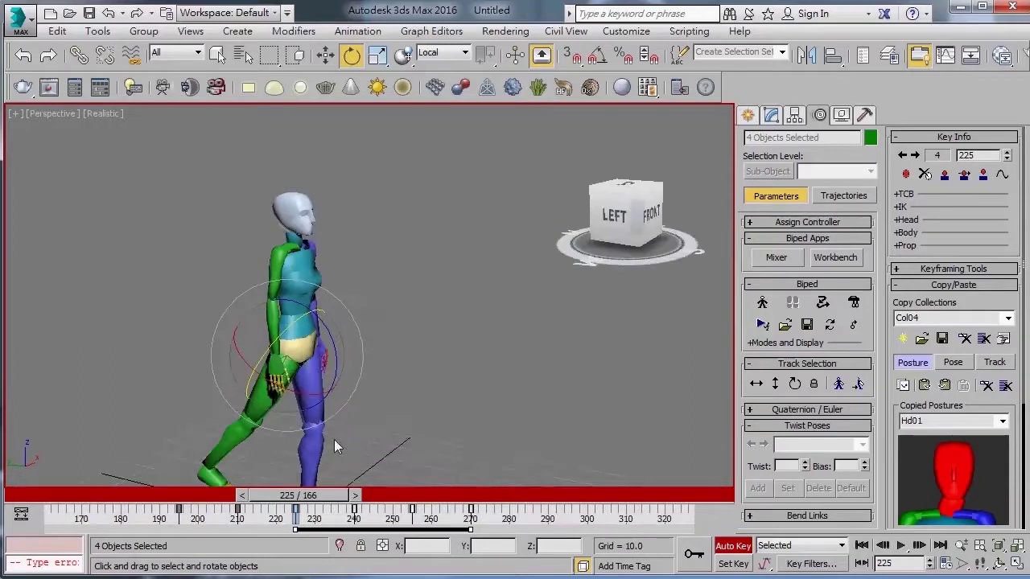
middle_click_drag(247, 373, 320, 306)
middle_click_drag(283, 471, 344, 395, "alt")
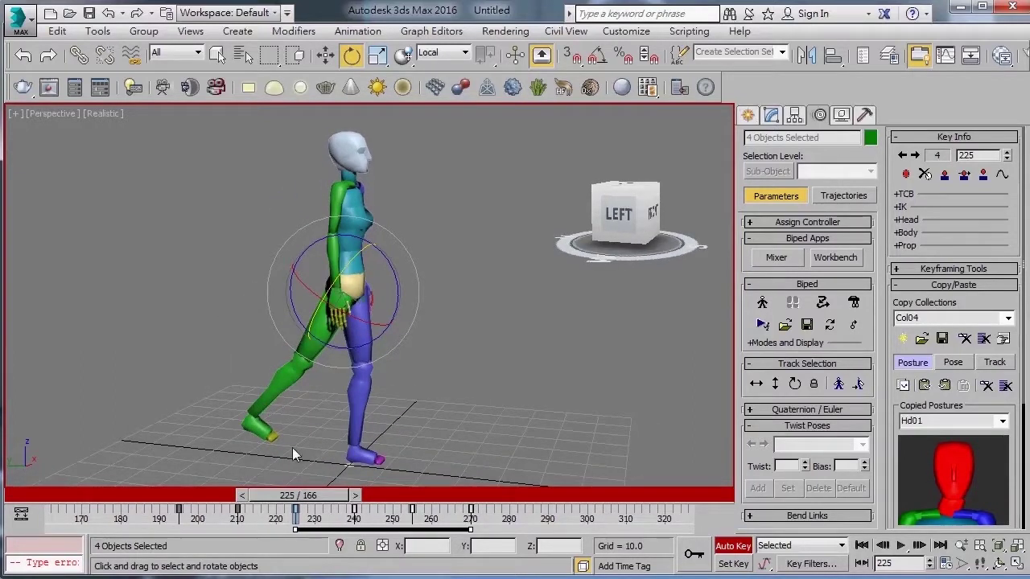
middle_click_drag(426, 389, 409, 413)
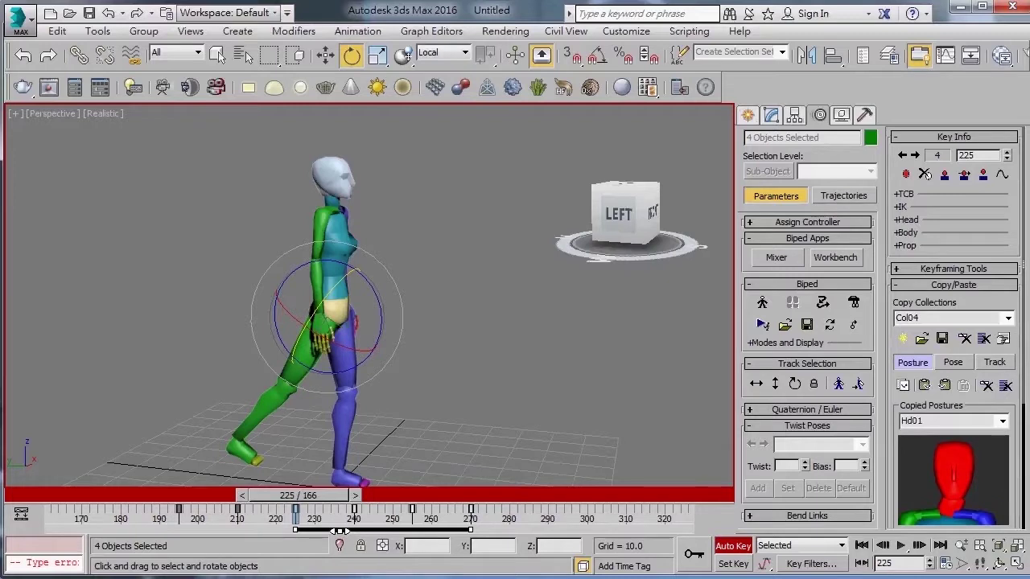
left_click_drag(341, 532, 400, 532)
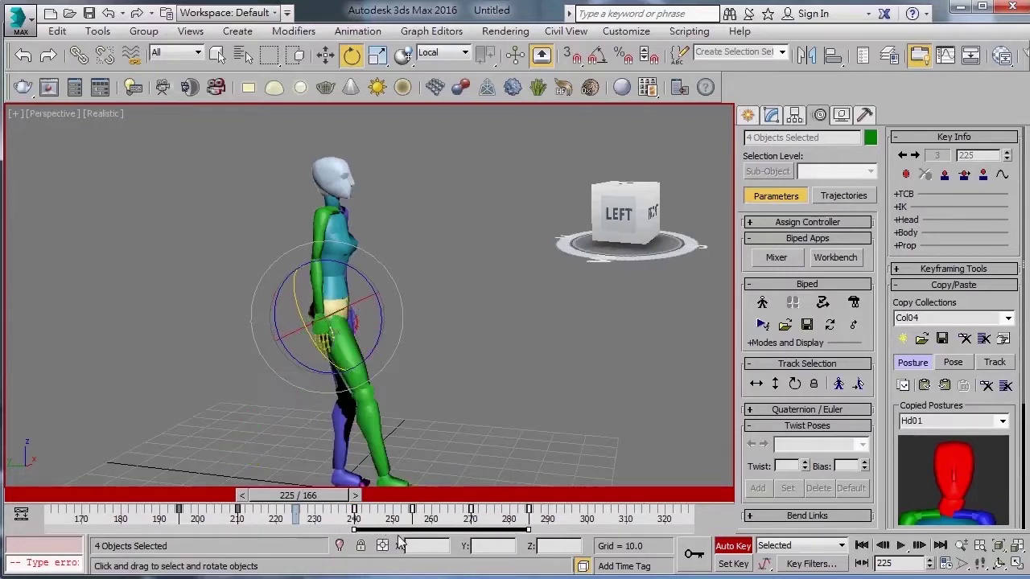
Step: Review the shifted step at frames 219 and 270, ending on frame 255
middle_click_drag(439, 398, 418, 427, "alt")
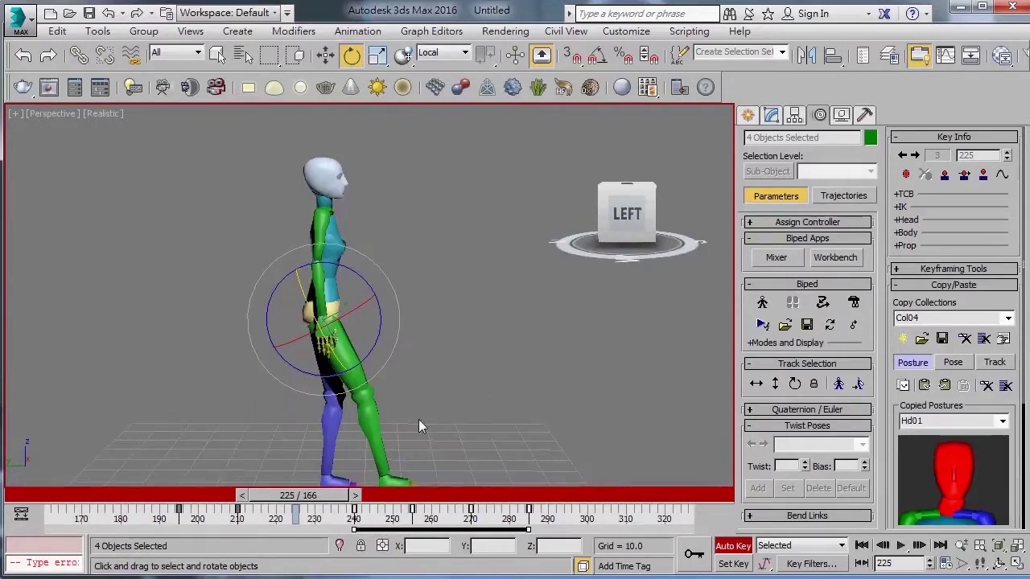
mouse_move(328, 500)
left_mouse_down()
mouse_move(308, 510)
mouse_move(548, 494)
left_mouse_up()
key("e")
mouse_move(538, 475)
middle_mouse_down("alt")
mouse_move(307, 383)
mouse_move(423, 399)
mouse_move(377, 375)
mouse_move(473, 455)
middle_mouse_up("alt")
left_click_drag(553, 503, 494, 500)
middle_click_drag(390, 375, 267, 312, "alt")
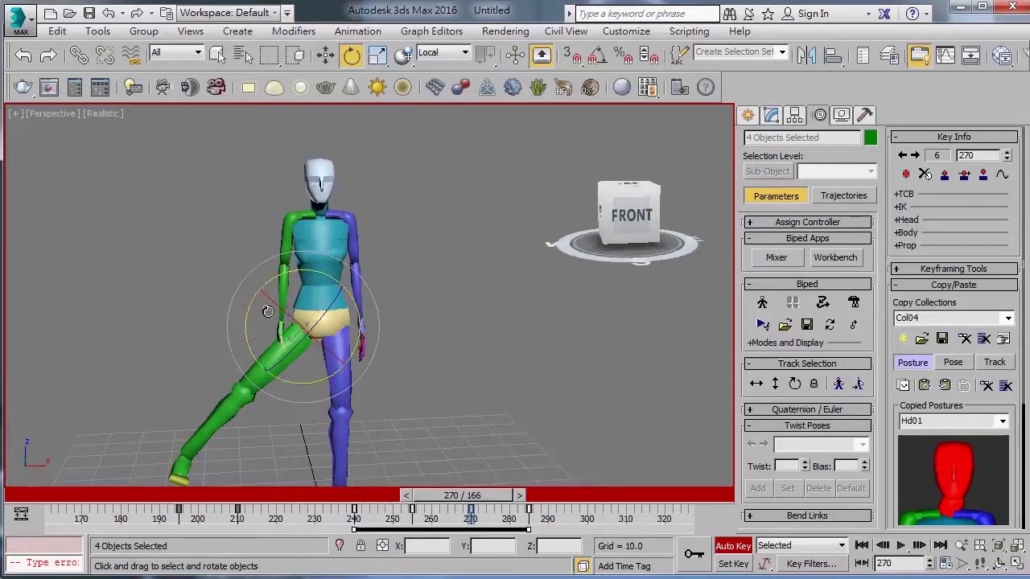
key("q")
left_click_drag(503, 499, 450, 500)
scroll(402, 306, "up", 2)
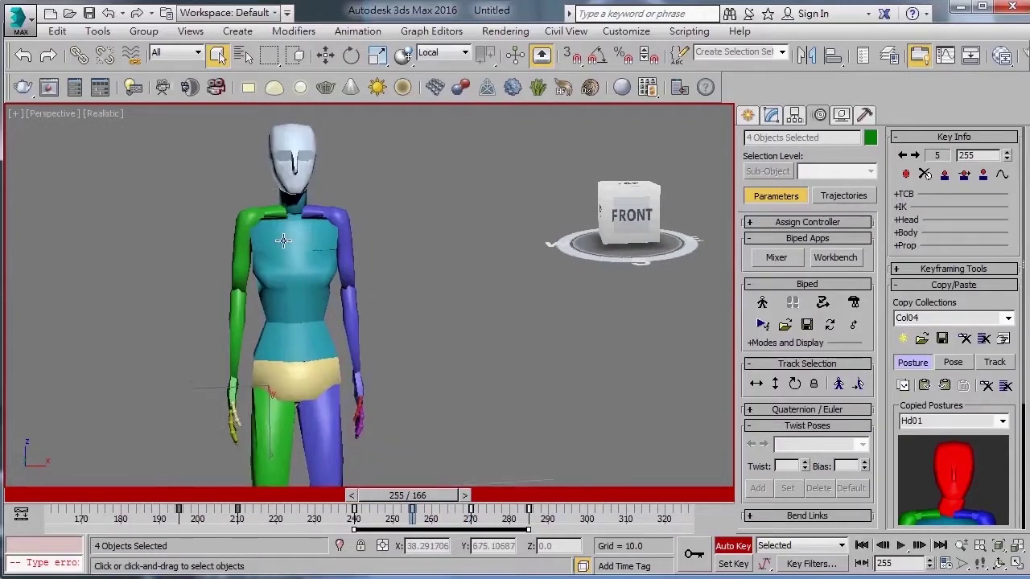
Step: At frame 270, rotate Bip001 R UpperArm up and out to the side
double_click(265, 216)
key("F4")
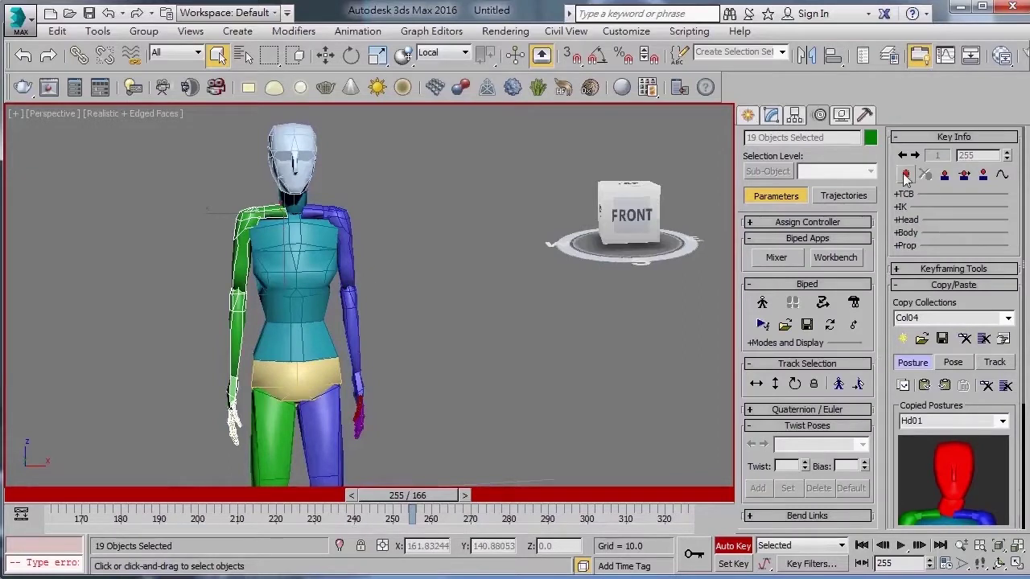
mouse_move(576, 362)
middle_mouse_down()
mouse_move(600, 344)
mouse_move(515, 375)
middle_mouse_up()
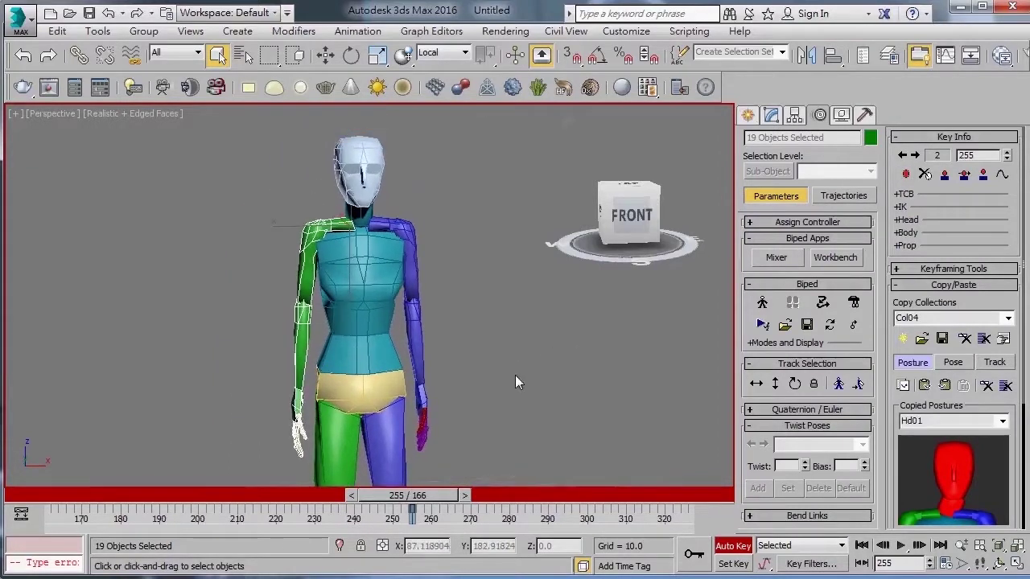
left_click_drag(443, 494, 497, 488)
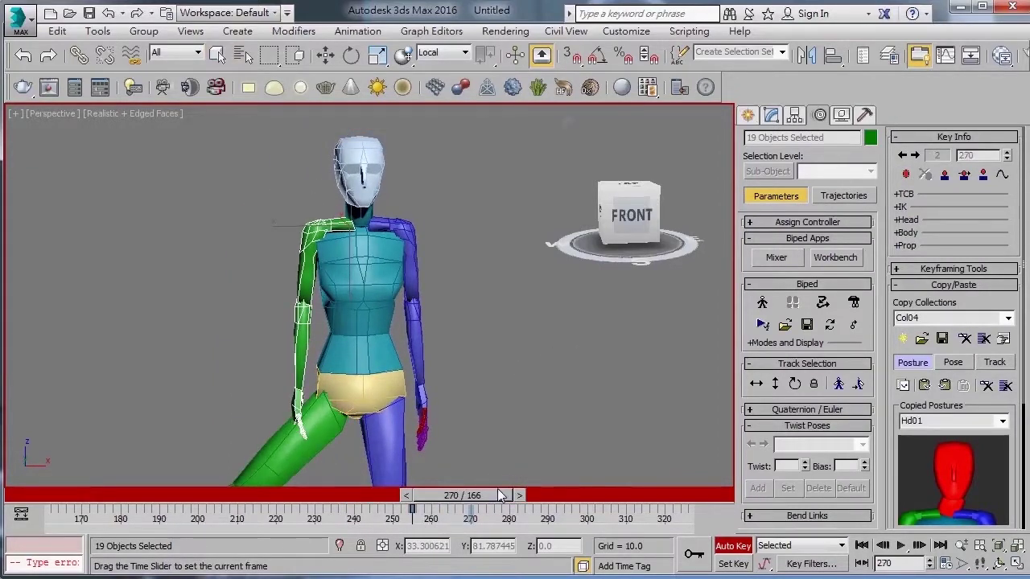
left_click(493, 280)
left_click(310, 259)
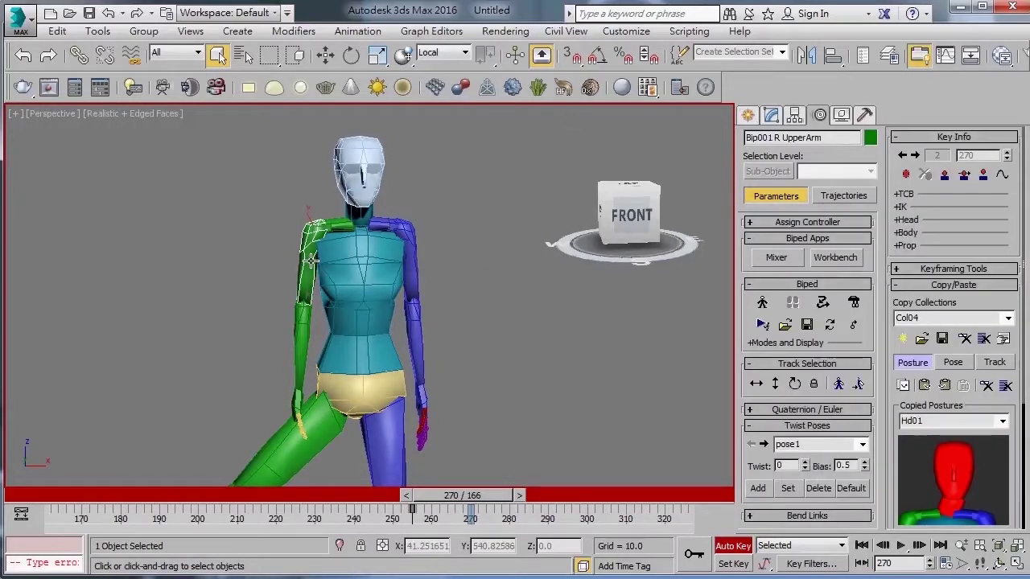
middle_click_drag(322, 258, 322, 268)
key("e")
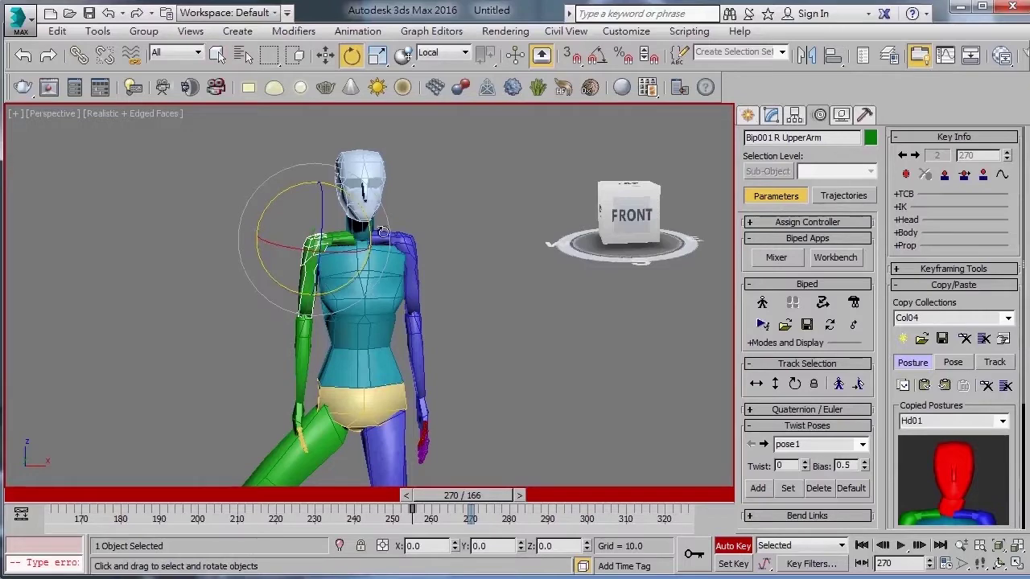
left_click_drag(260, 213, 299, 161)
mouse_move(433, 293)
middle_mouse_down()
mouse_move(456, 220)
mouse_move(596, 167)
mouse_move(451, 242)
middle_mouse_up()
scroll(430, 283, "up", 2)
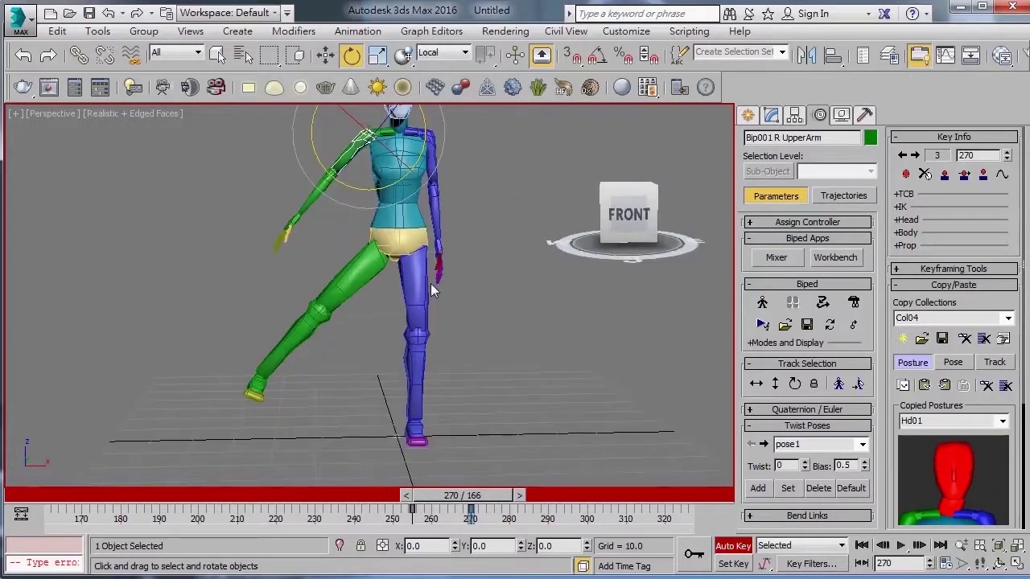
middle_click_drag(320, 332, 387, 320)
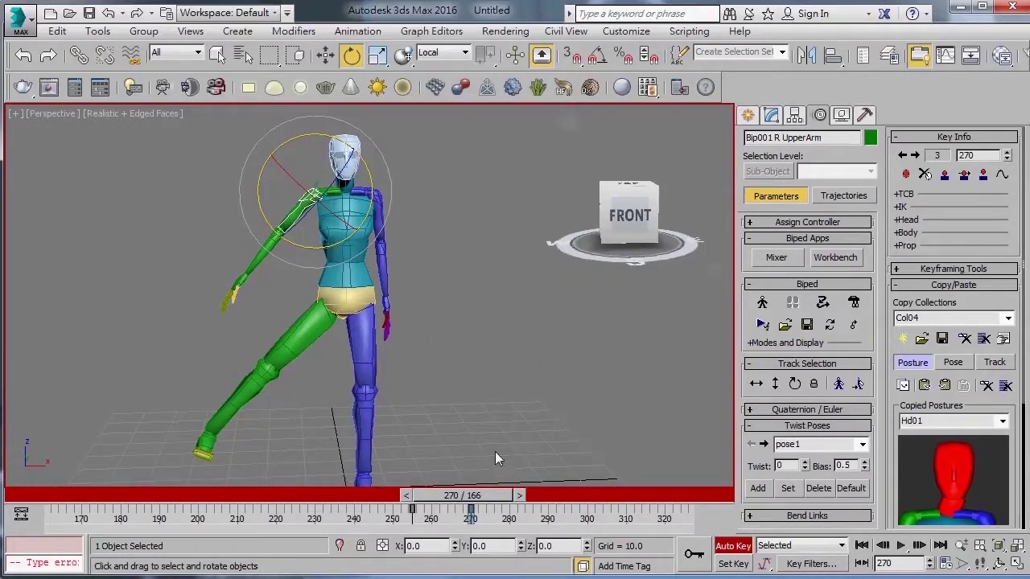
scroll(405, 316, "up", 5)
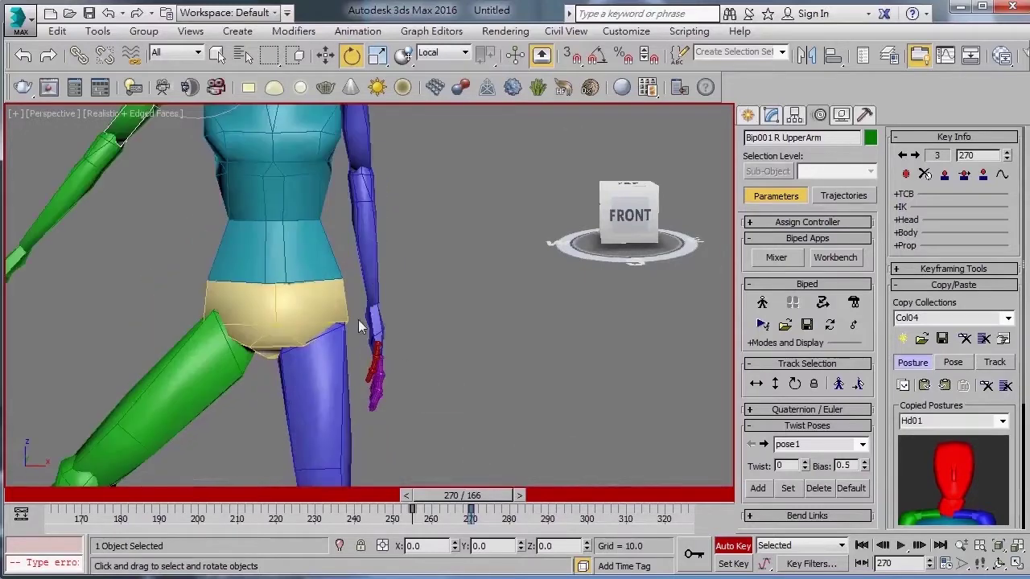
middle_click_drag(378, 265, 386, 340)
scroll(417, 343, "down", 2)
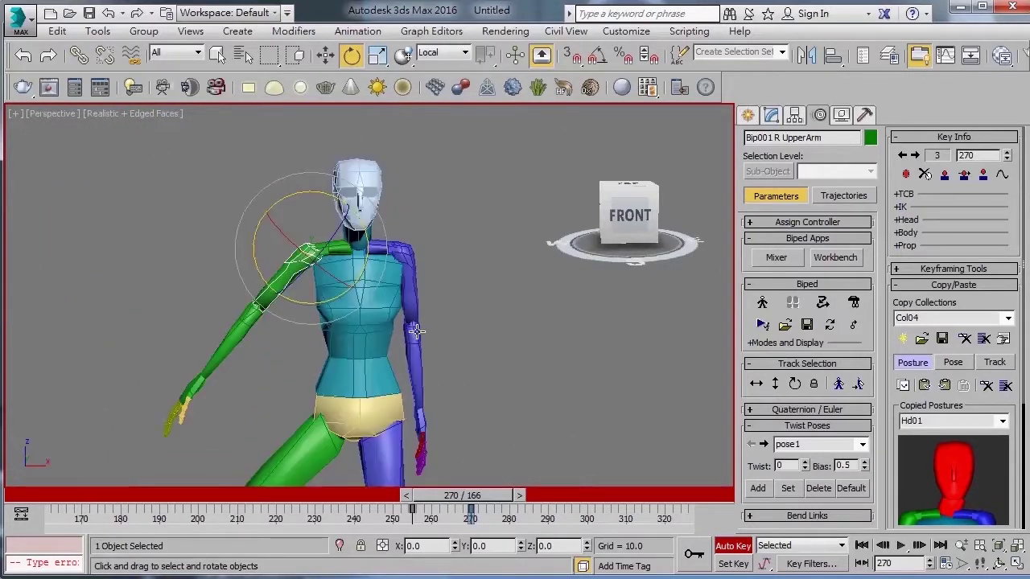
Step: Set a key for the blue left arm chain's resting pose at frame 255
left_click(410, 280)
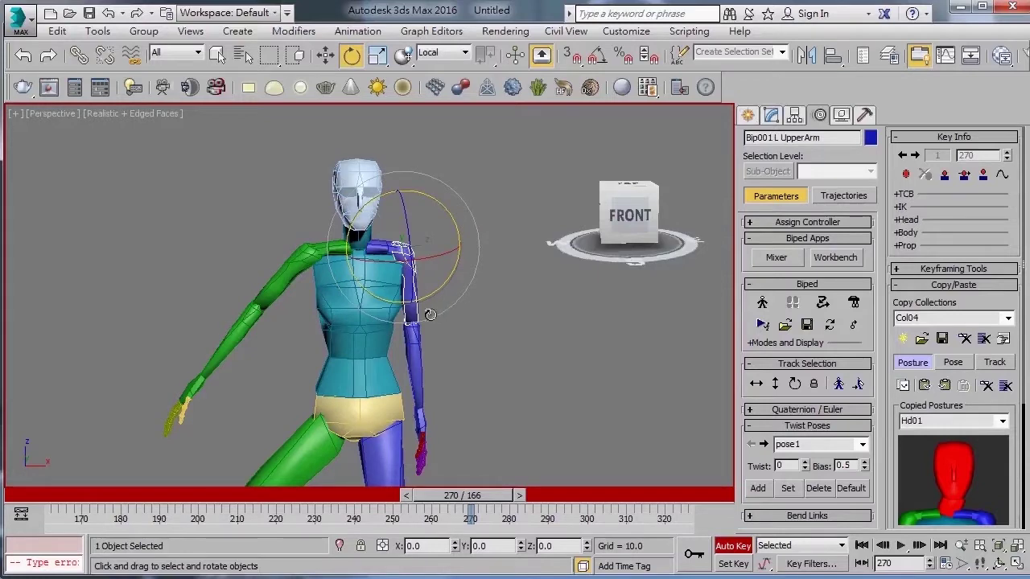
middle_click_drag(434, 314, 402, 321, "alt")
left_click_drag(463, 494, 431, 527)
key("e")
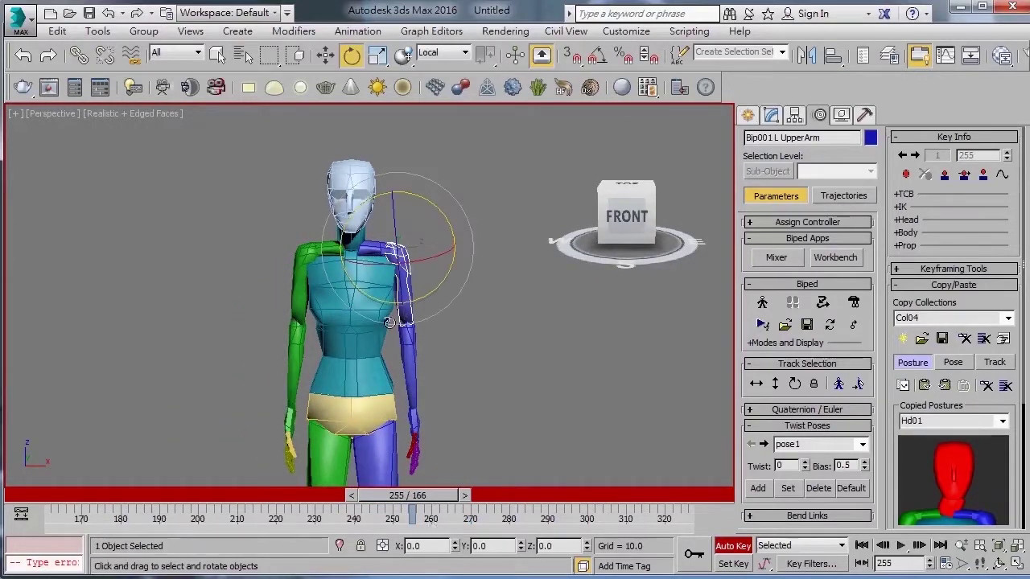
key("q")
double_click(406, 278)
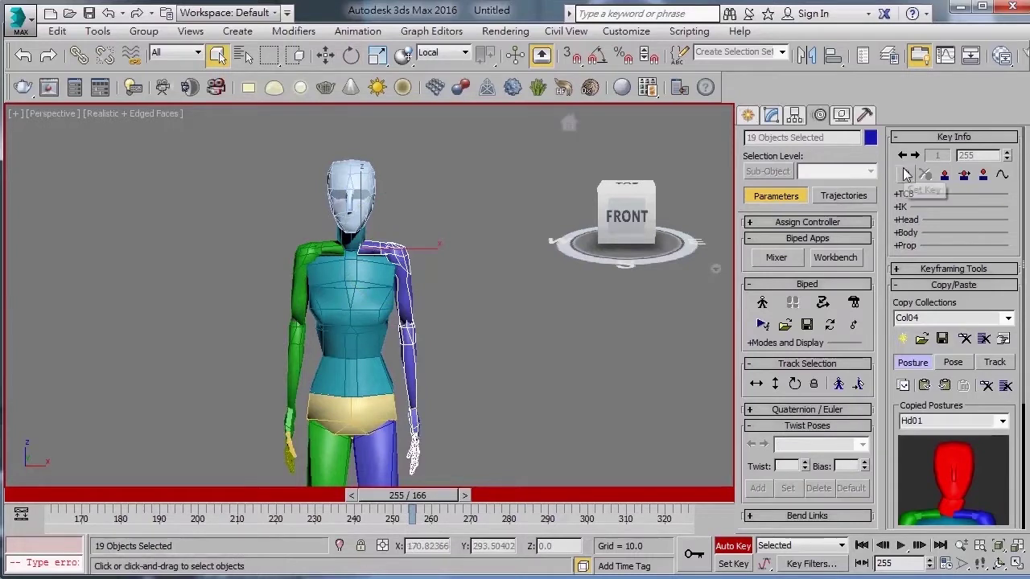
left_click(905, 175)
left_click_drag(440, 496, 496, 496)
key("q")
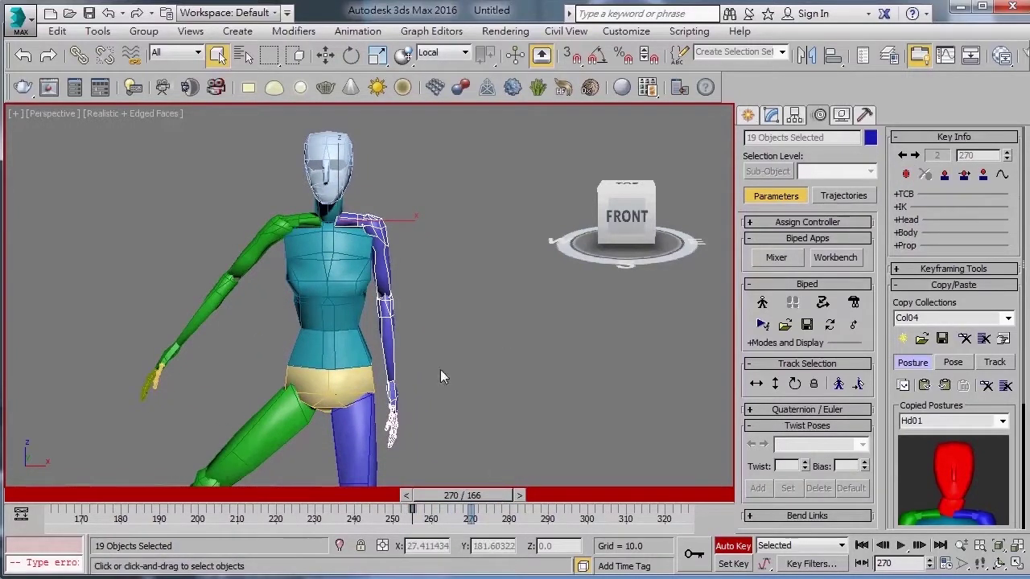
left_click(395, 301)
Step: At frame 270, swing the blue upper arm outward and move the left hand up toward the torso
key("e")
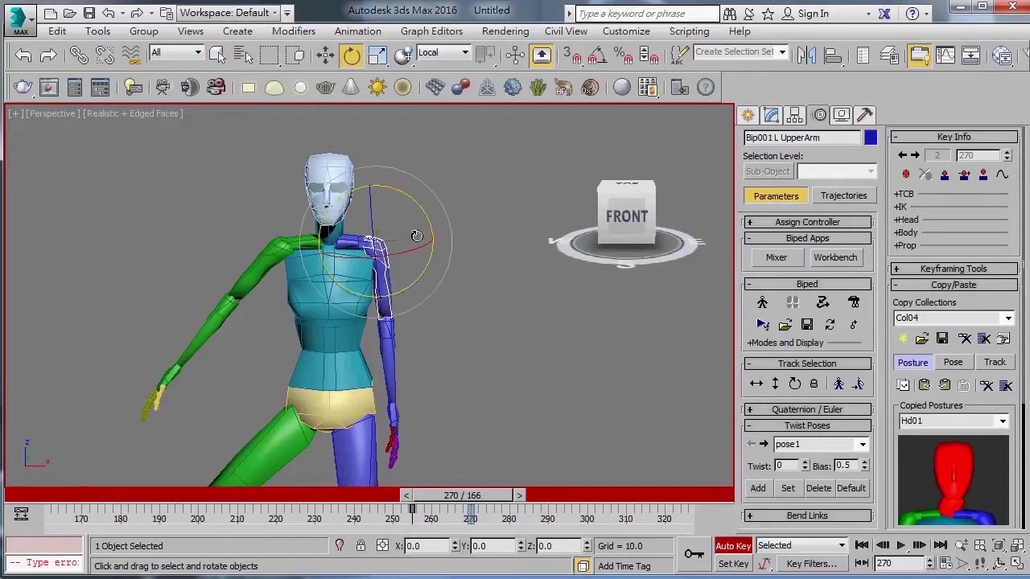
mouse_move(425, 218)
left_mouse_down()
mouse_move(412, 231)
mouse_move(366, 221)
mouse_move(400, 232)
mouse_move(418, 217)
left_mouse_up()
middle_click_drag(419, 226, 434, 195)
left_click(507, 350)
mouse_move(512, 346)
middle_mouse_down("alt")
mouse_move(528, 384)
mouse_move(515, 374)
middle_mouse_up("alt")
key("w")
middle_click_drag(523, 338, 531, 322, "alt")
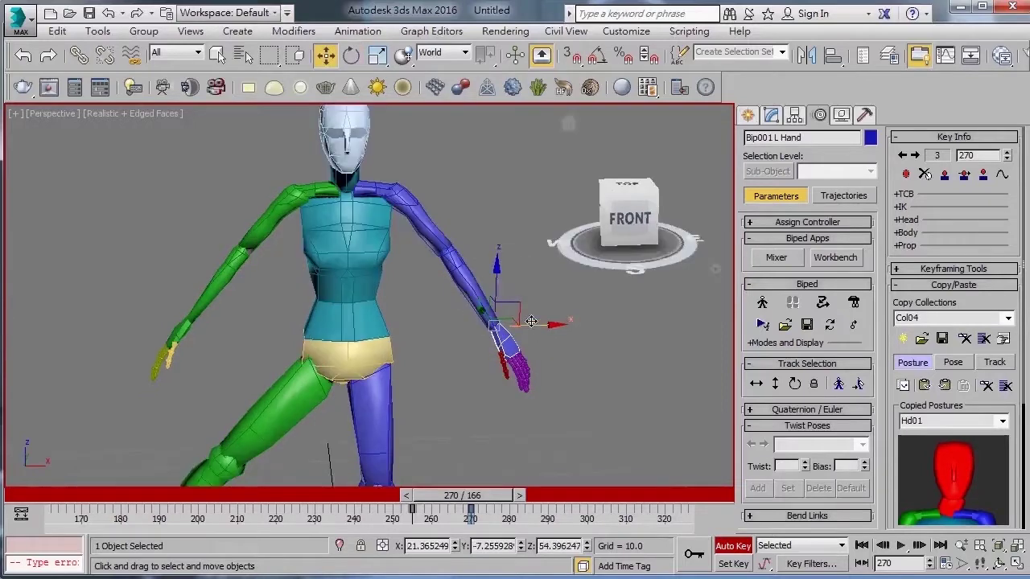
left_click_drag(531, 321, 459, 286)
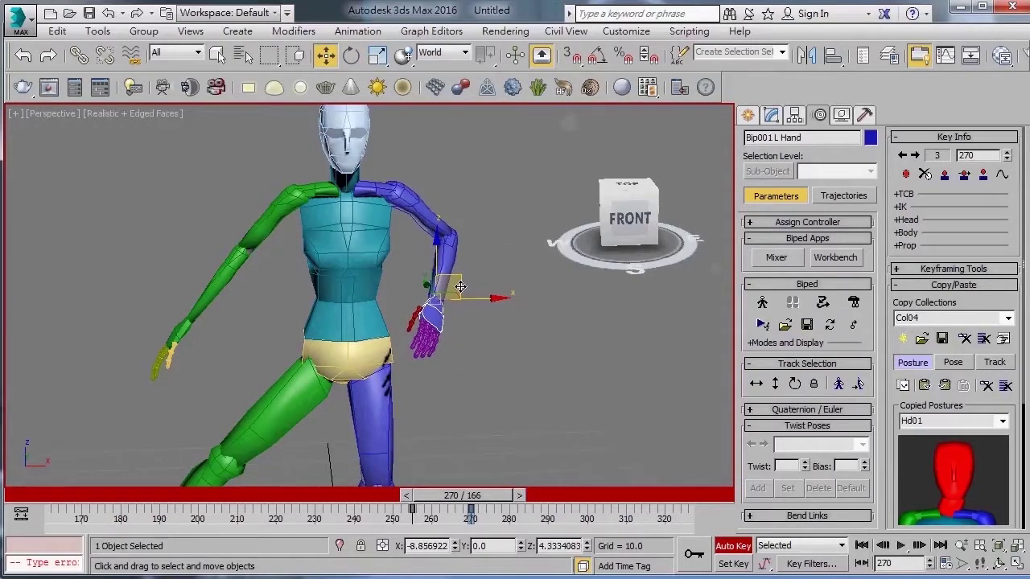
middle_click_drag(459, 287, 580, 327, "alt")
mouse_move(420, 297)
left_mouse_down()
mouse_move(420, 276)
mouse_move(422, 296)
left_mouse_up()
mouse_move(422, 296)
middle_mouse_down("alt")
mouse_move(391, 294)
mouse_move(410, 290)
middle_mouse_up("alt")
Step: Rotate the left hand about 21 degrees into place by the hip
key("e")
mouse_move(435, 290)
left_mouse_down()
mouse_move(409, 247)
mouse_move(410, 278)
left_mouse_up()
mouse_move(411, 278)
middle_mouse_down("alt")
mouse_move(473, 293)
mouse_move(414, 278)
mouse_move(374, 407)
mouse_move(354, 368)
mouse_move(365, 380)
middle_mouse_up("alt")
mouse_move(299, 330)
middle_mouse_down("alt")
mouse_move(318, 340)
mouse_move(303, 317)
mouse_move(330, 316)
mouse_move(276, 343)
middle_mouse_up("alt")
middle_click_drag(381, 366, 394, 356, "alt")
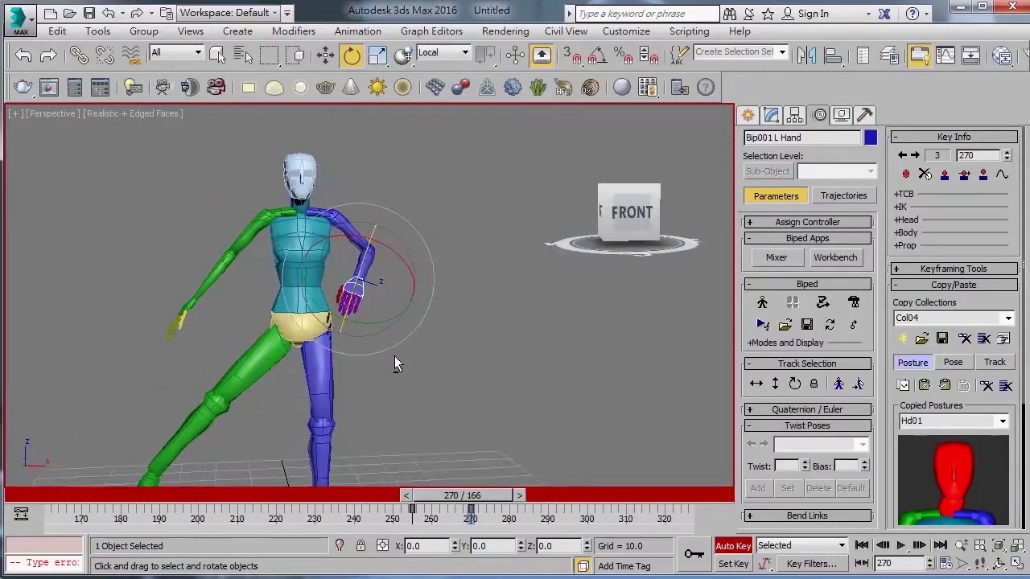
Step: Go to frame 285, select the whole left arm chain and its keys around frame 255
mouse_move(479, 500)
left_mouse_down()
mouse_move(428, 504)
mouse_move(540, 499)
mouse_move(521, 496)
left_mouse_up()
key("e")
key("q")
double_click(321, 214)
mouse_move(431, 521)
left_mouse_down()
mouse_move(409, 539)
mouse_move(414, 511)
left_mouse_up()
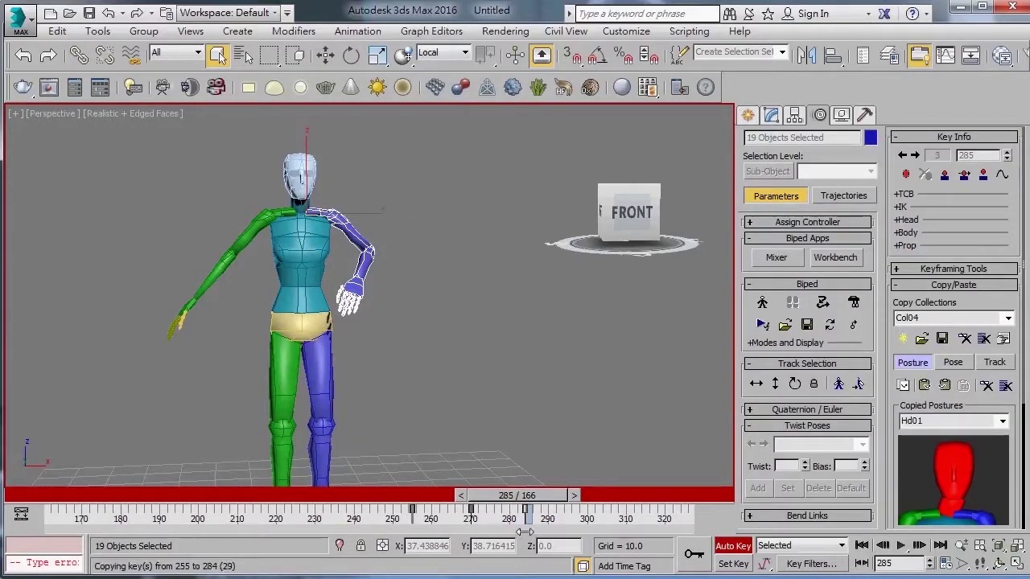
Step: Shift-copy each arm's frame-255 key to frame 285, then scrub to check the relaxed arms
left_click_drag(524, 532, 530, 536, "shift")
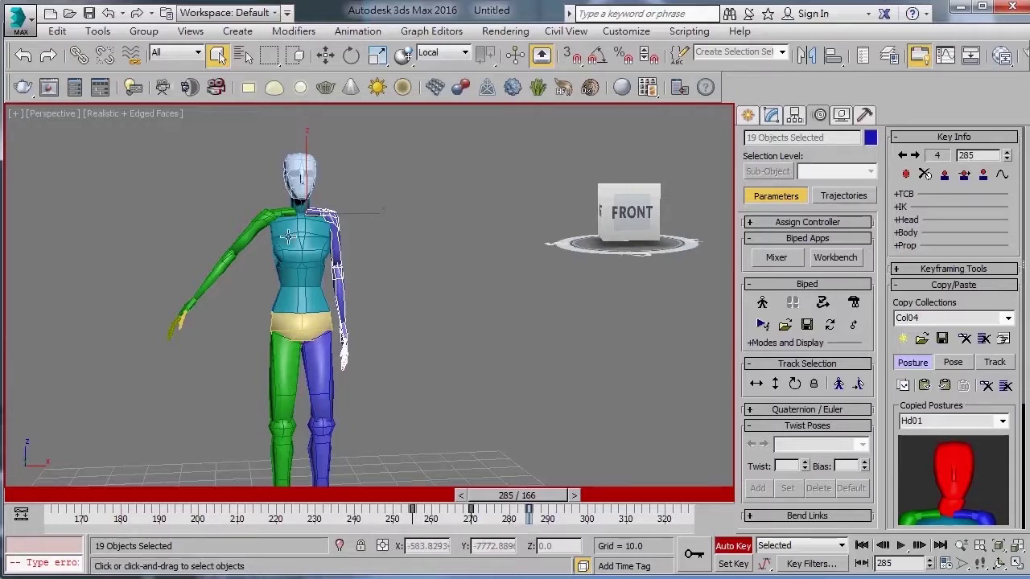
left_click(286, 211)
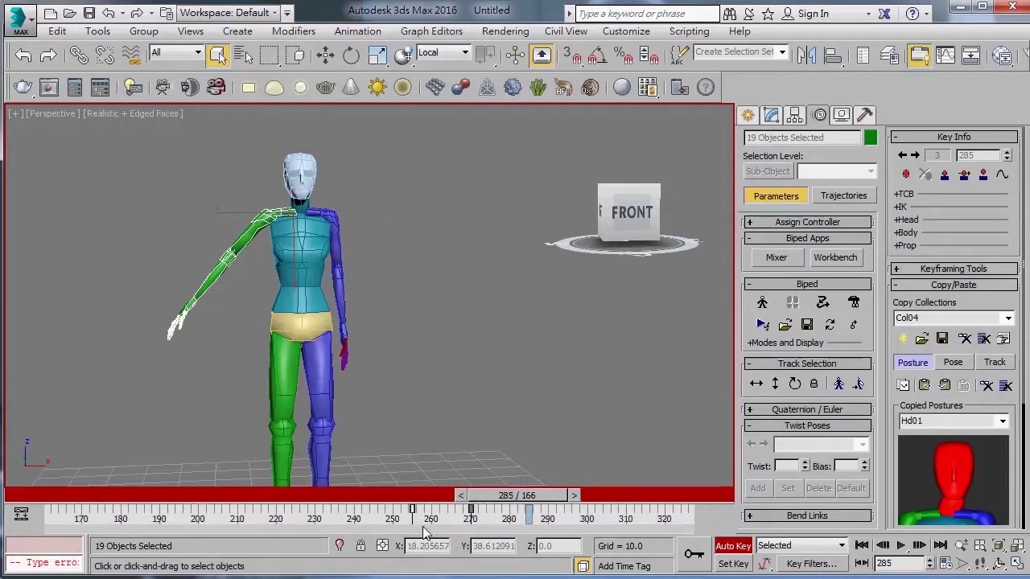
left_click_drag(412, 509, 432, 520, "shift")
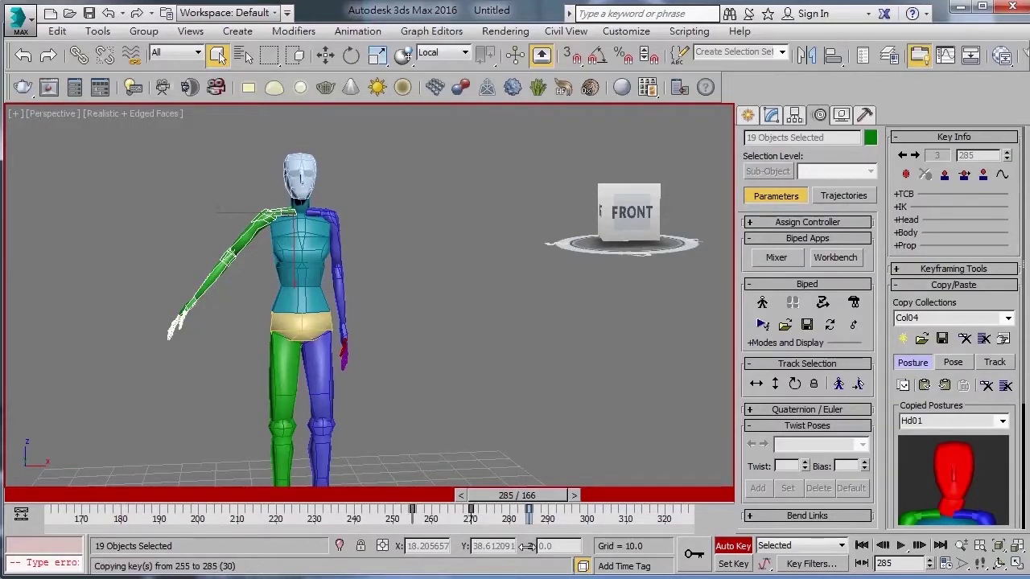
left_click_drag(527, 546, 527, 546, "shift")
mouse_move(420, 400)
middle_mouse_down("alt")
mouse_move(480, 372)
mouse_move(542, 402)
mouse_move(598, 387)
mouse_move(517, 391)
middle_mouse_up("alt")
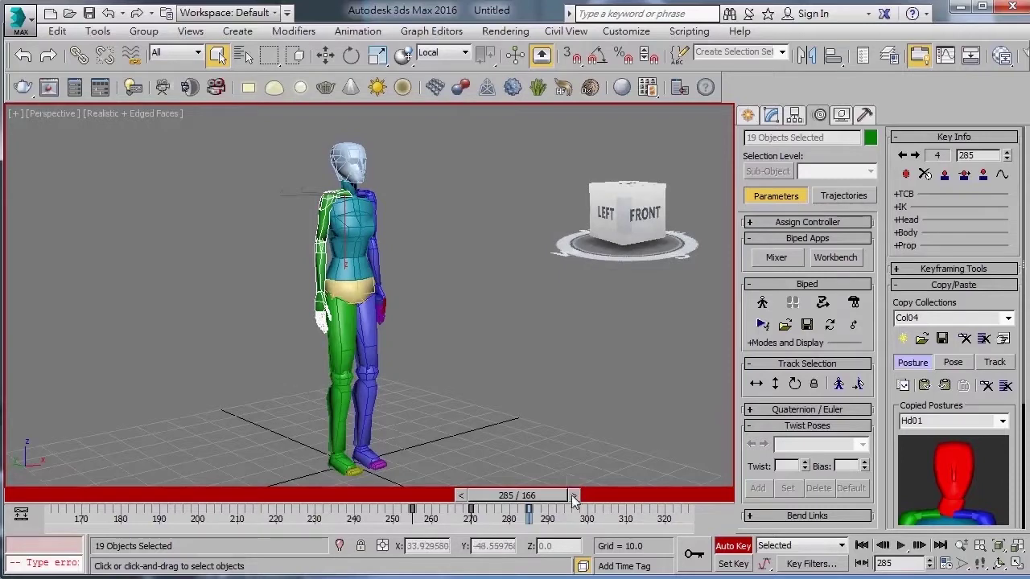
left_click_drag(548, 497, 570, 514)
left_click_drag(439, 497, 599, 507)
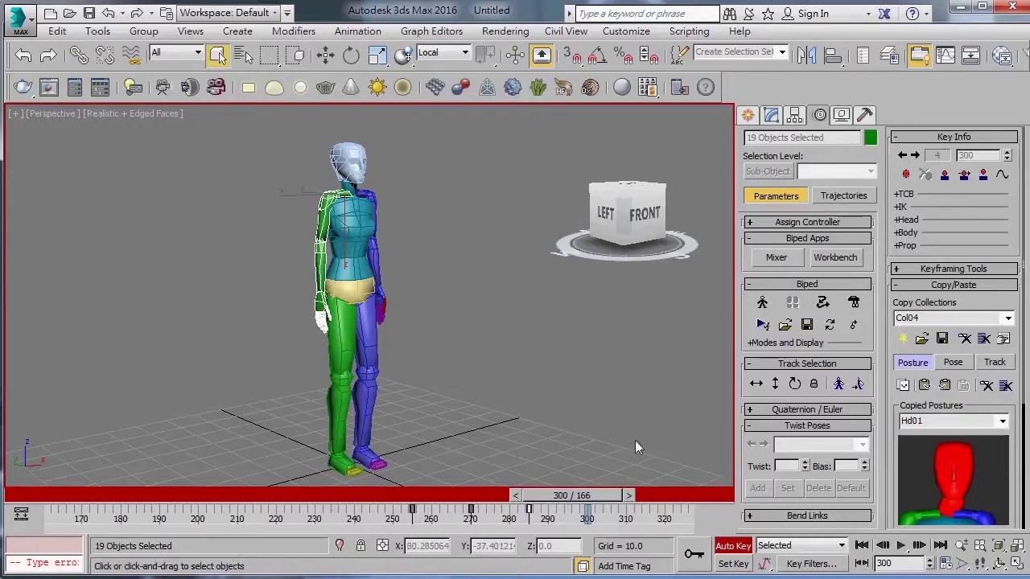
Step: Widen the track bar to show the full frame range 0–300
right_click_drag(412, 510, 527, 532, "ctrl+alt")
mouse_move(190, 510)
left_mouse_down("ctrl+alt")
mouse_move(249, 522)
mouse_move(121, 527)
mouse_move(138, 523)
left_mouse_up("ctrl+alt")
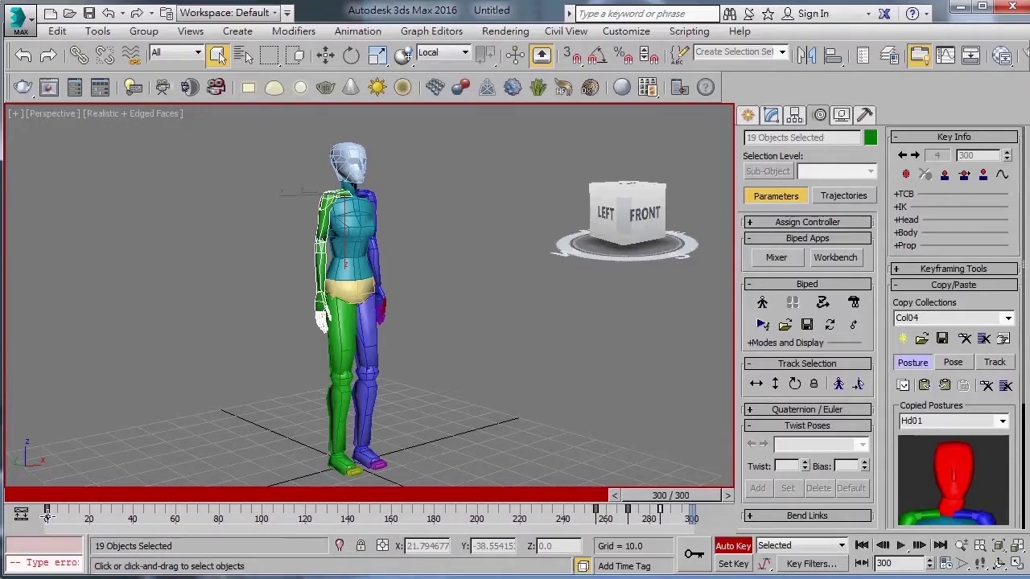
mouse_move(413, 363)
middle_mouse_down("alt")
mouse_move(400, 363)
mouse_move(461, 371)
middle_mouse_up("alt")
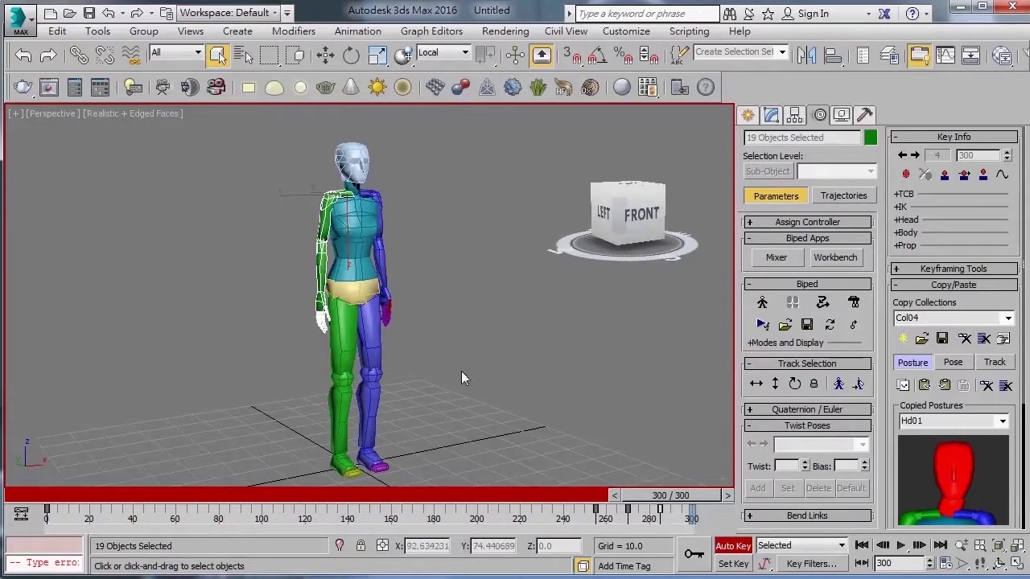
Step: Turn off Auto Key and enable Show Safe Frames in the Perspective viewport
left_click(733, 547)
scroll(536, 381, "up", 3)
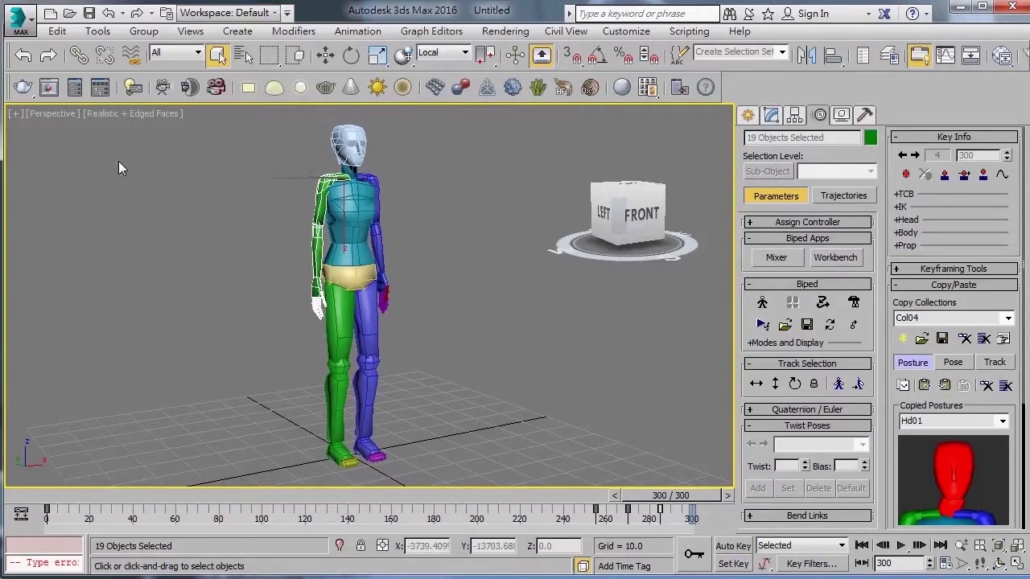
left_click(58, 115)
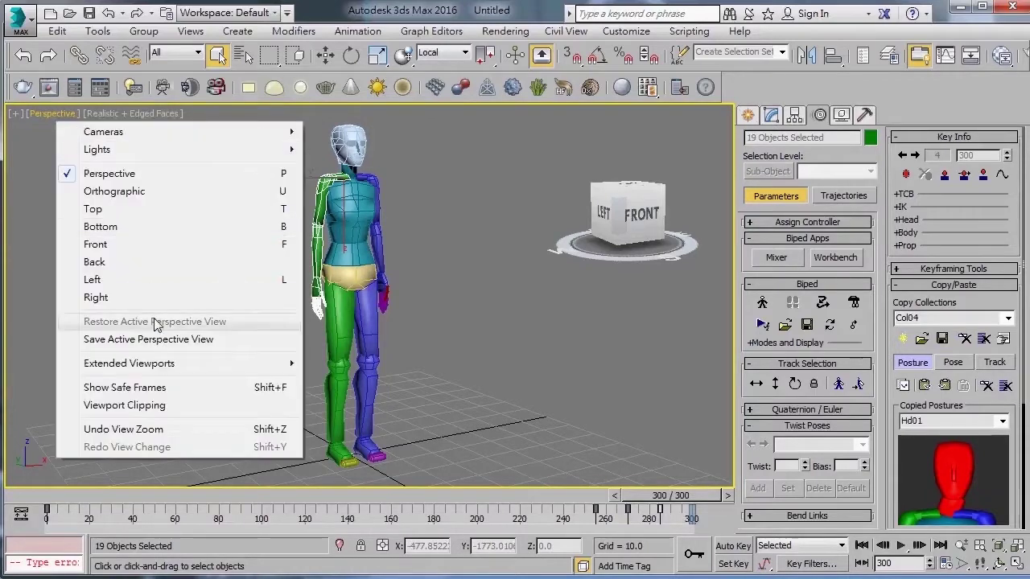
left_click(126, 388)
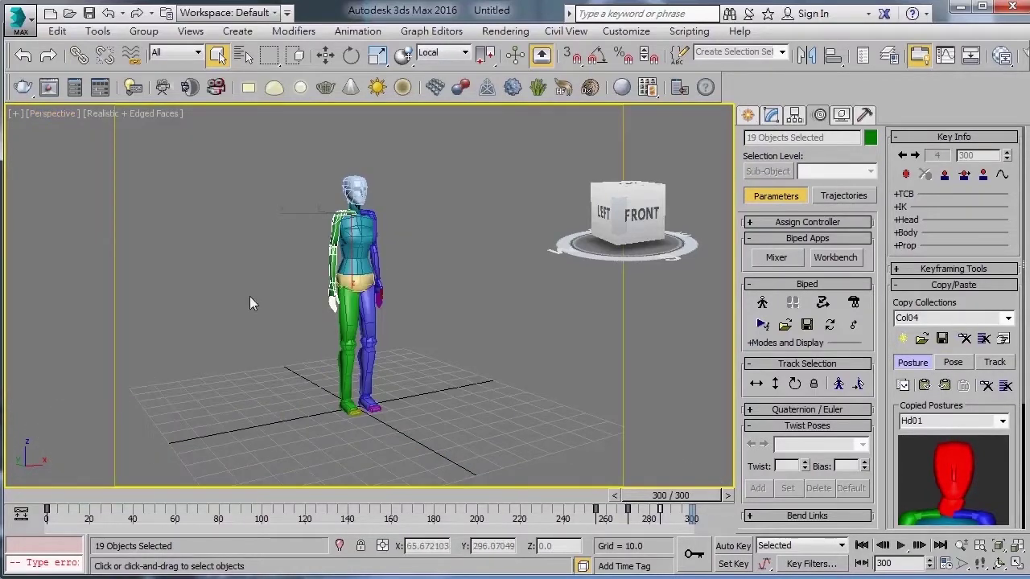
Step: Scrub through the animation, stop at frame 256, reselect the arm chain and open Animation Workbench
middle_click_drag(260, 282, 333, 325)
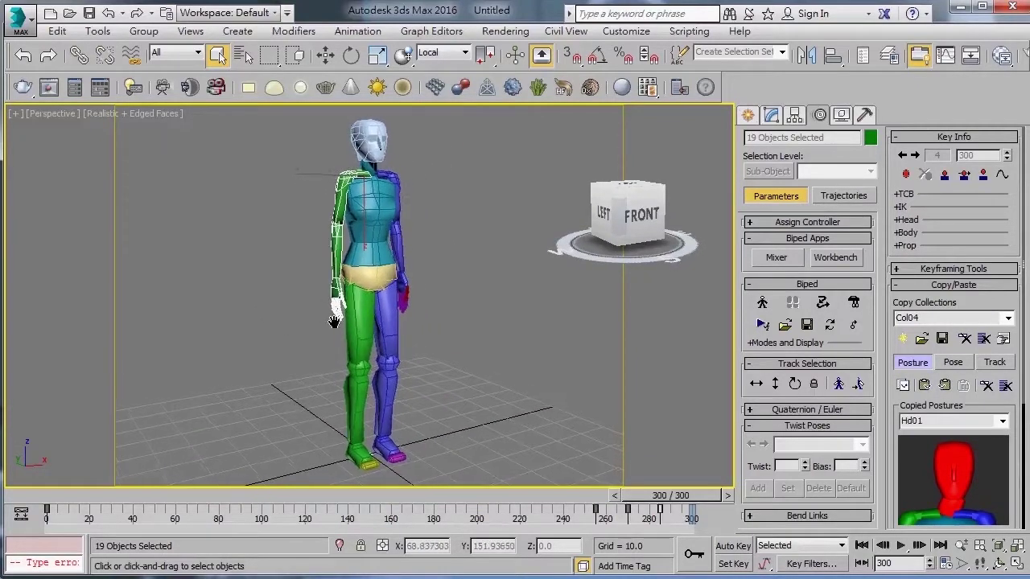
mouse_move(60, 495)
left_mouse_down()
mouse_move(667, 495)
mouse_move(121, 489)
mouse_move(653, 496)
mouse_move(375, 496)
mouse_move(686, 524)
mouse_move(577, 527)
left_mouse_up()
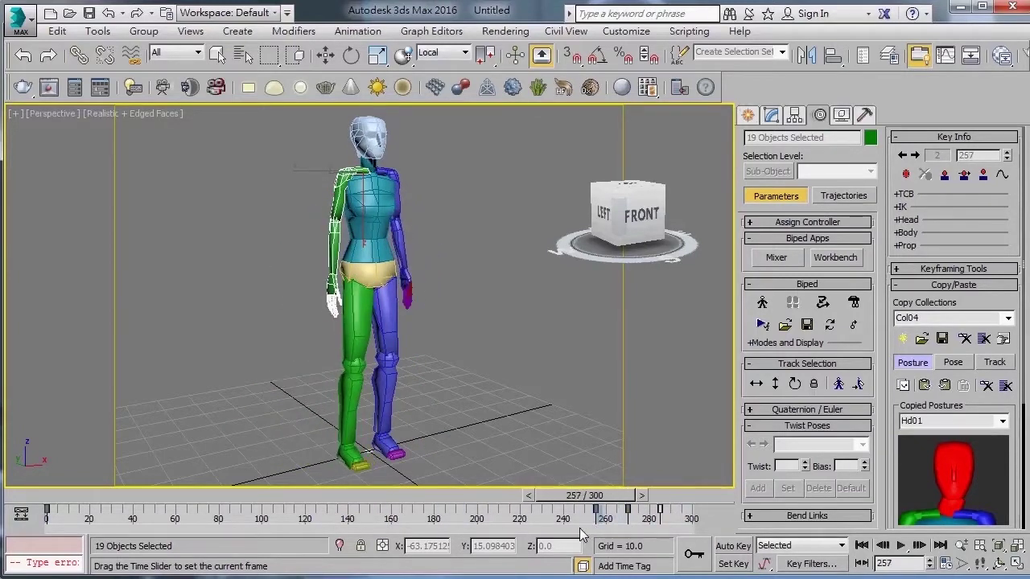
key("q")
left_click(436, 272)
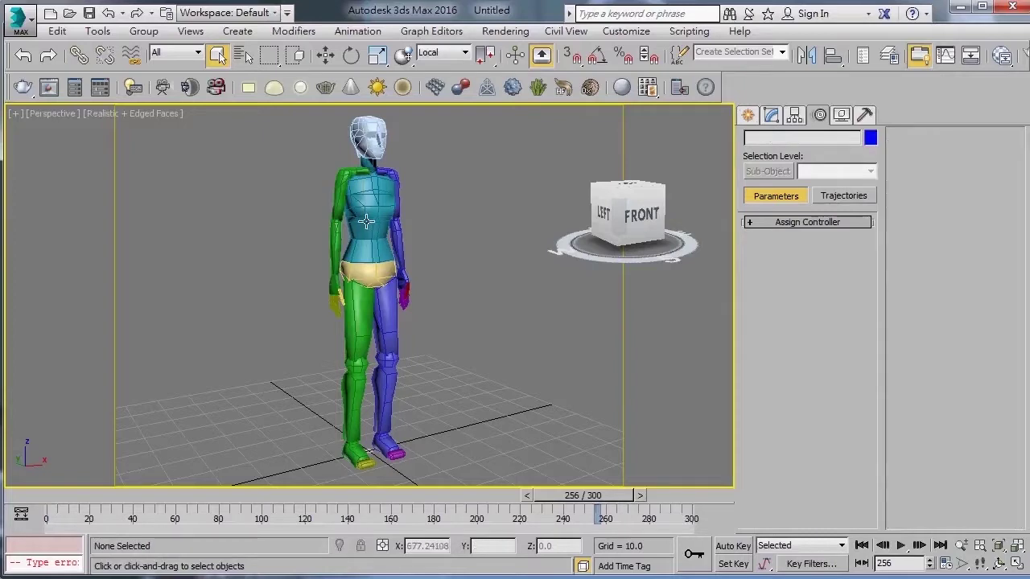
double_click(354, 172)
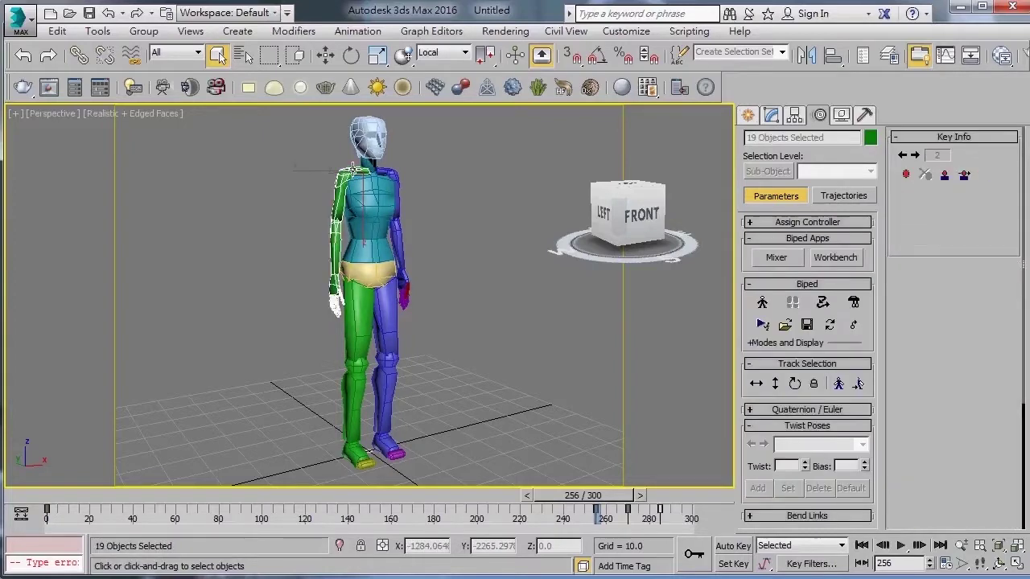
left_click(842, 258)
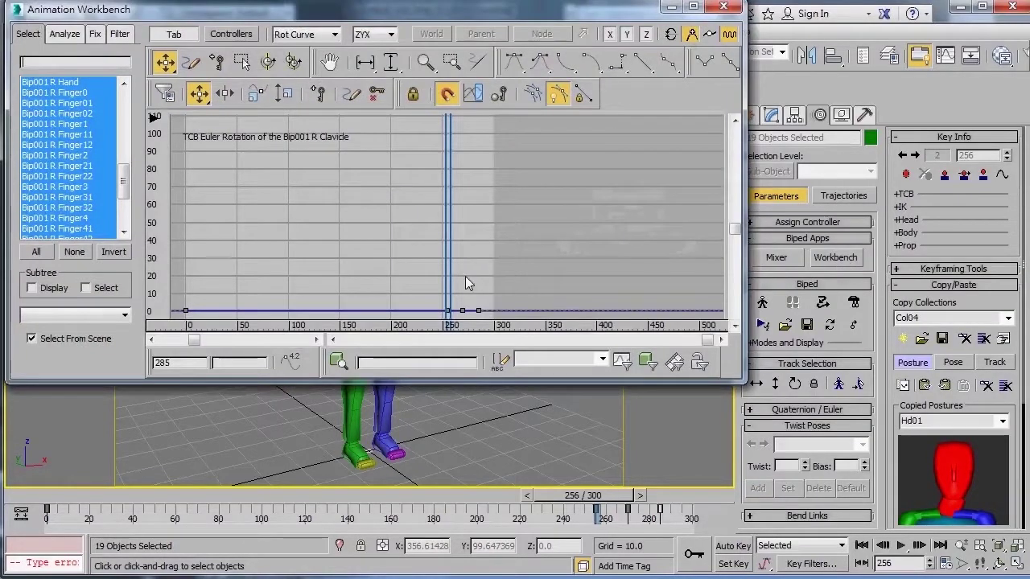
Step: Inspect the clavicle's rotation curve around frame 255, then close Animation Workbench
middle_click_drag(465, 276, 514, 189)
scroll(497, 219, "down", 2)
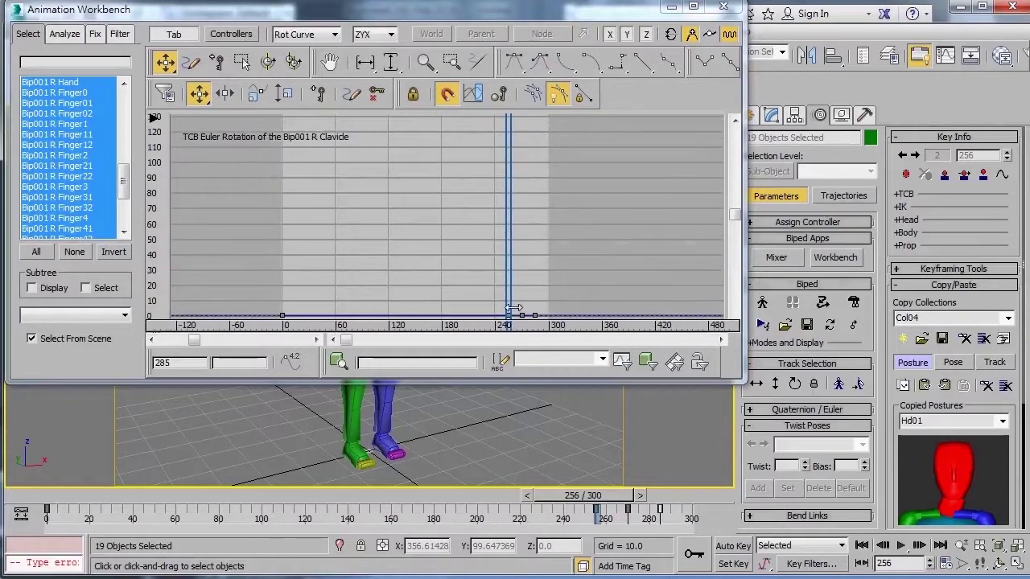
left_click_drag(623, 496, 621, 497)
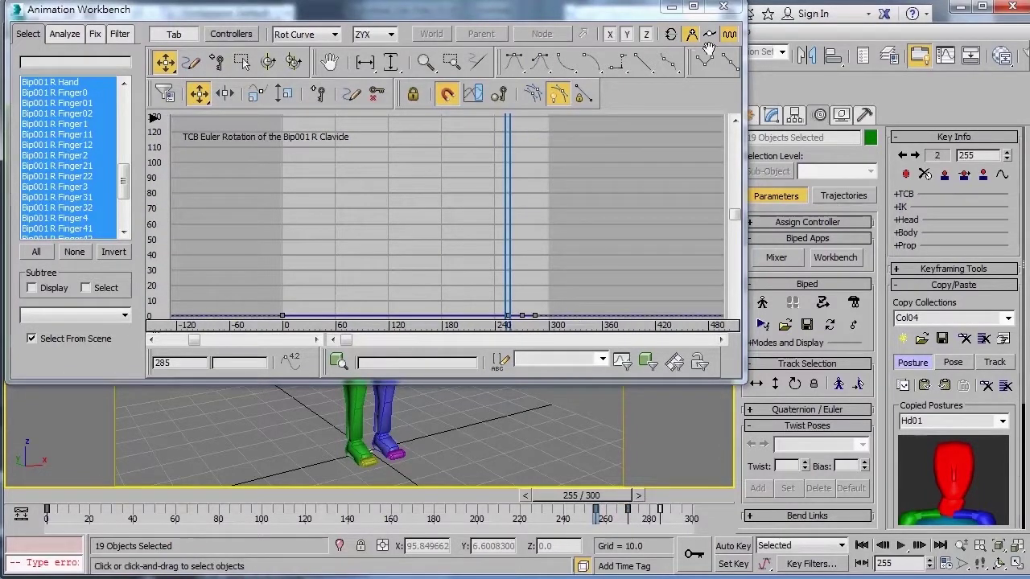
left_click(723, 7)
Step: In Animation Workbench, set the right upper arm's frame-255 key tension to 50
left_click(513, 254)
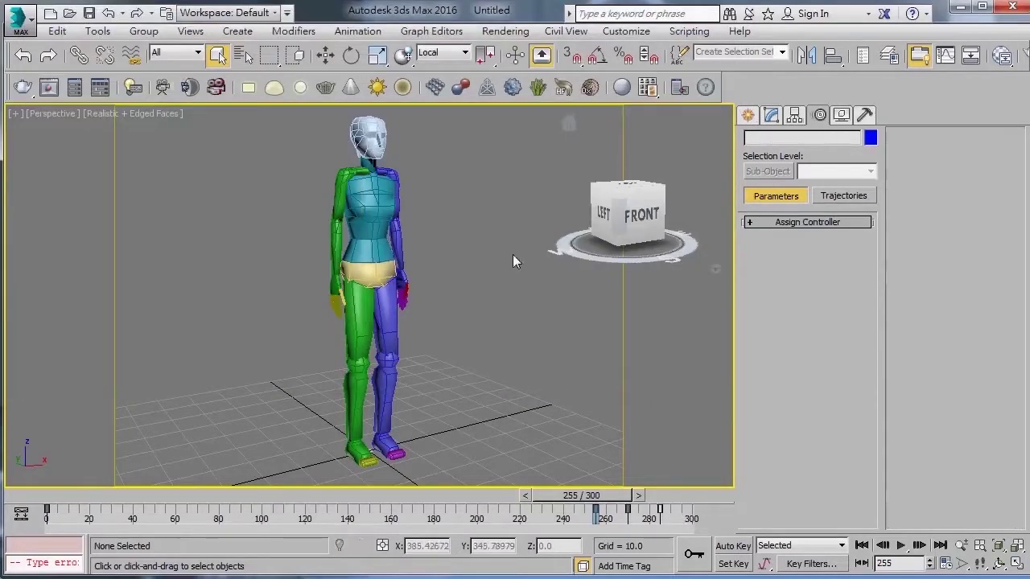
left_click(342, 197)
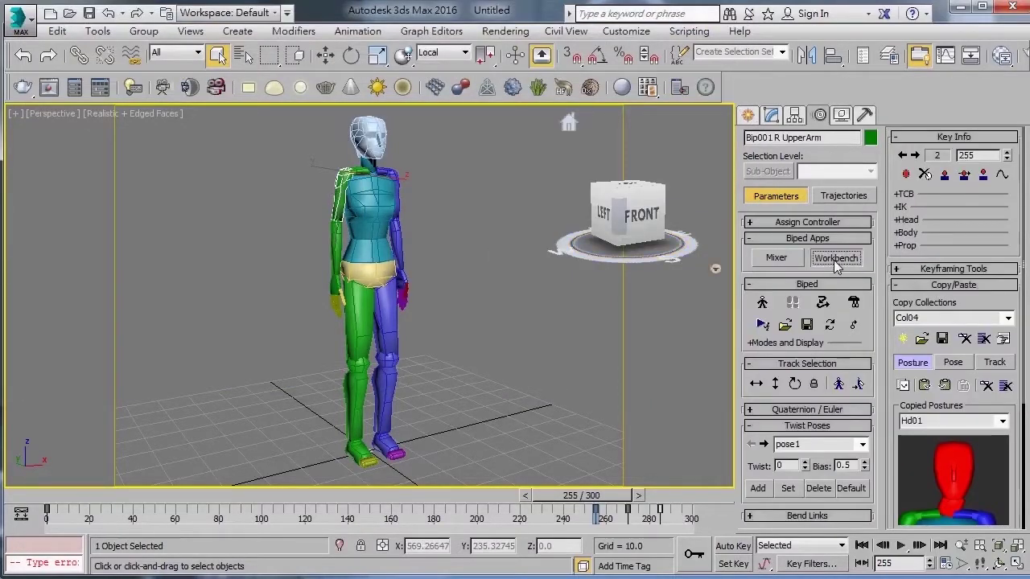
left_click(835, 259)
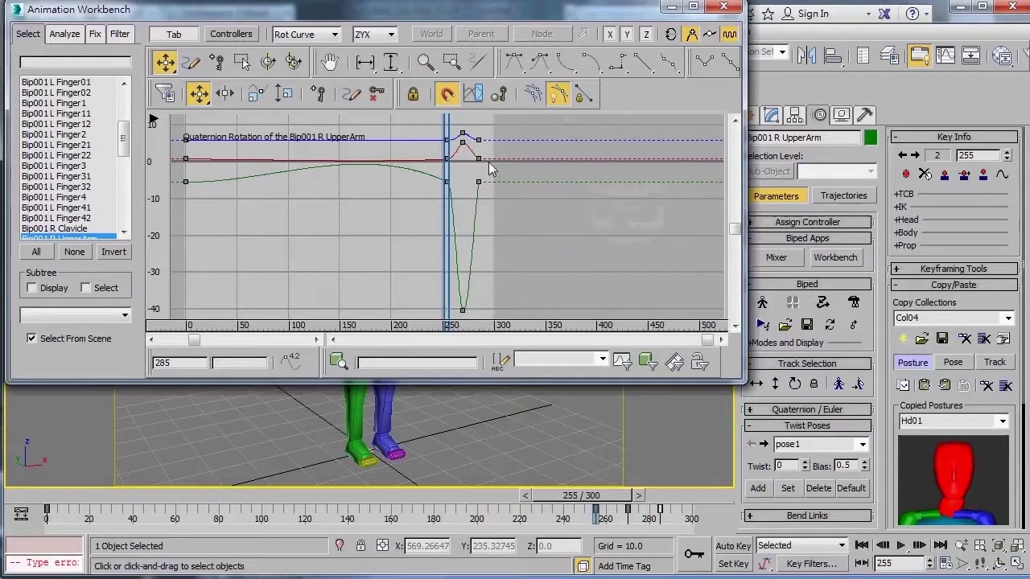
middle_click_drag(401, 188, 442, 211)
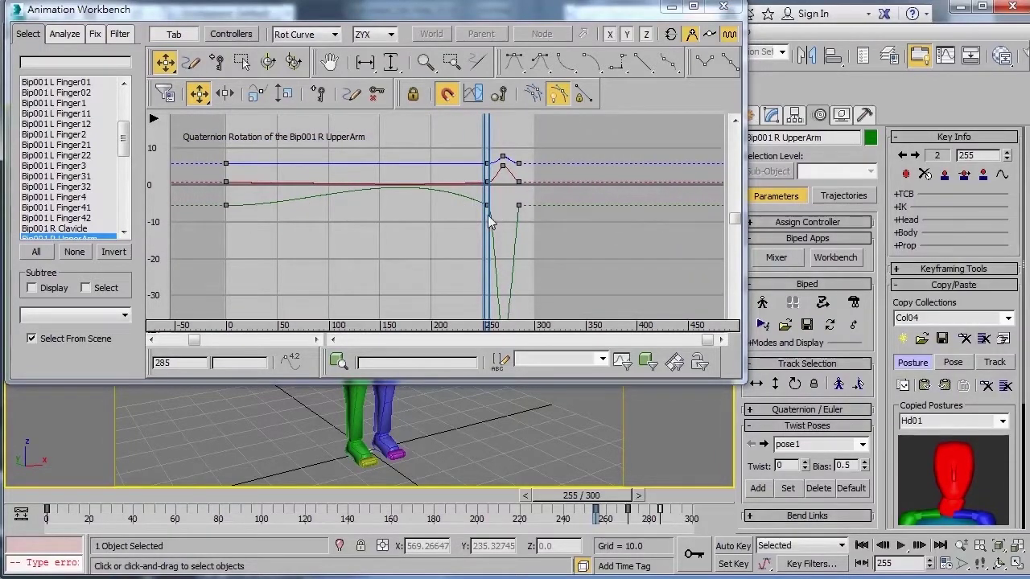
right_click(488, 203)
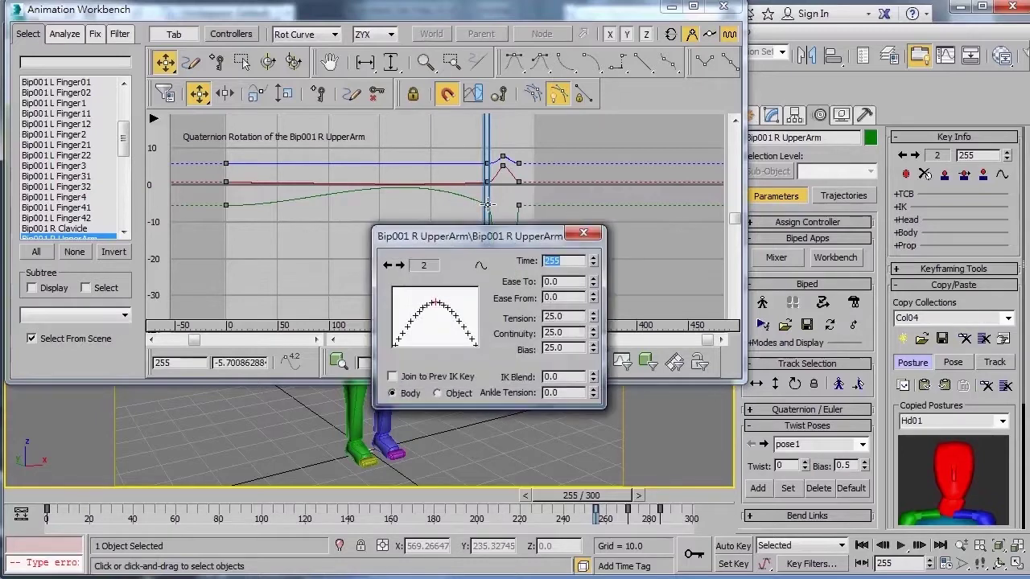
left_click_drag(593, 319, 593, 312)
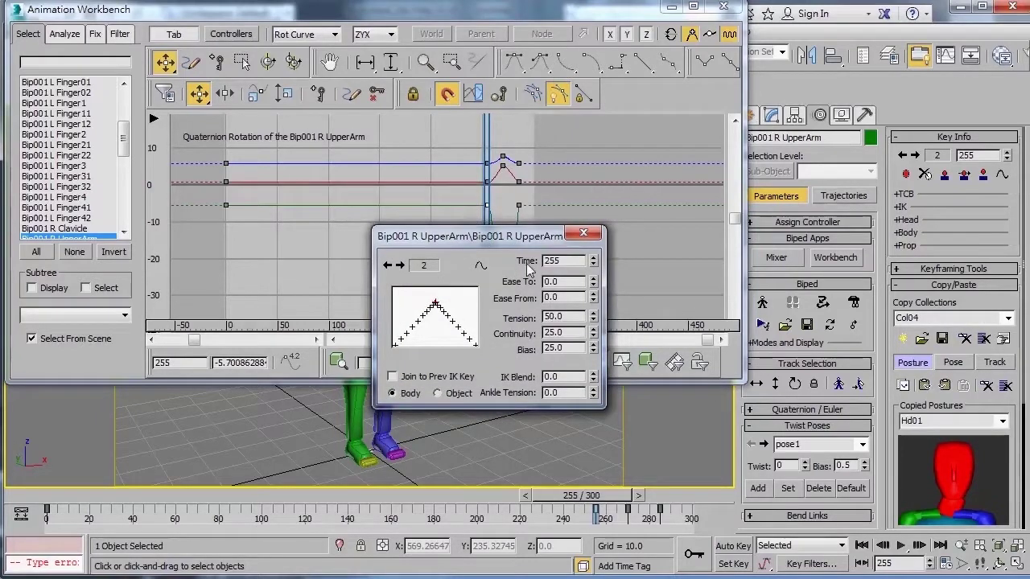
left_click(583, 233)
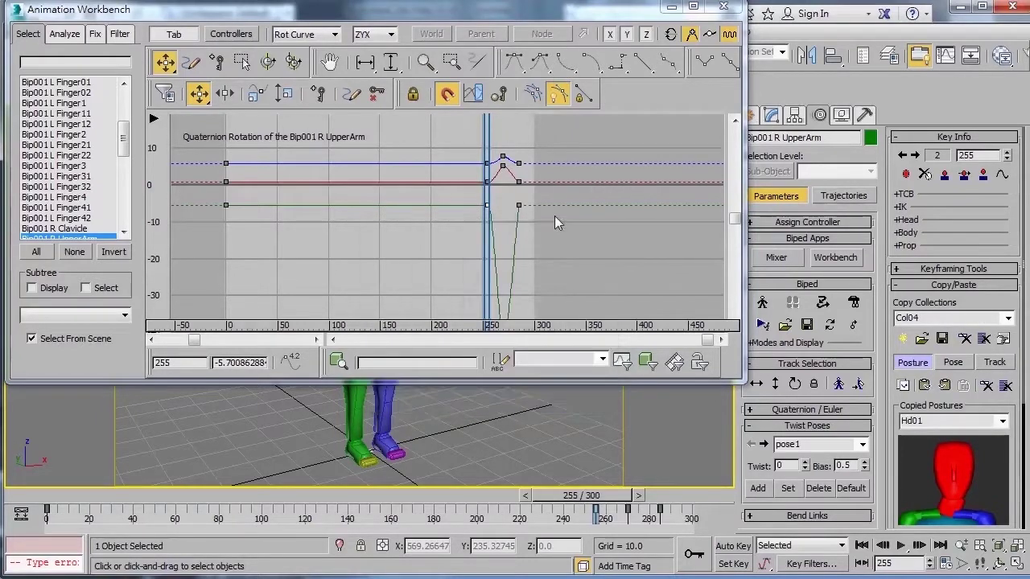
left_click(723, 6)
Step: Review the motion, then give Bip001 L UpperArm's frame-255 key tension 50 as well
left_click_drag(581, 496, 147, 496)
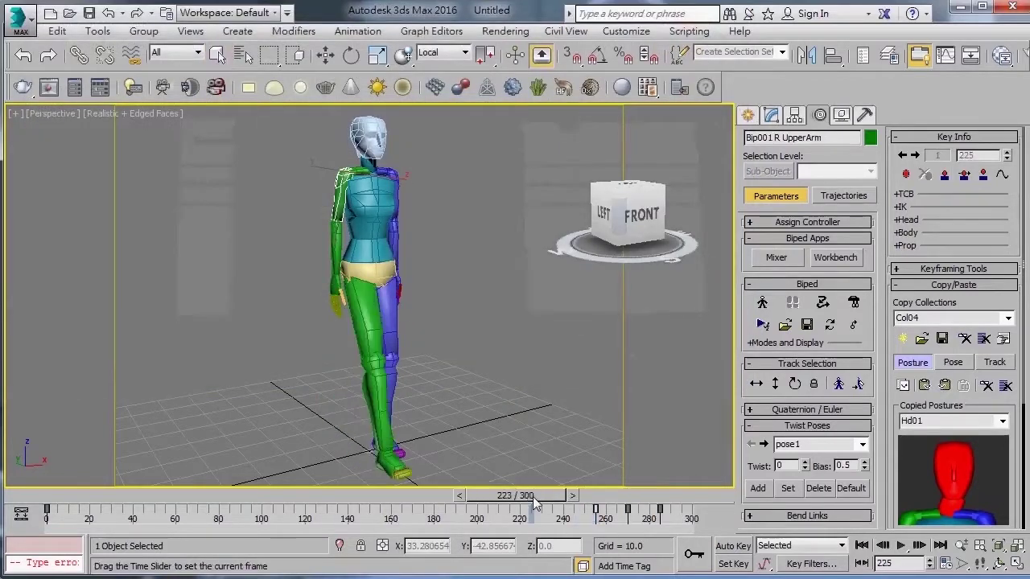
left_click_drag(140, 430, 586, 476)
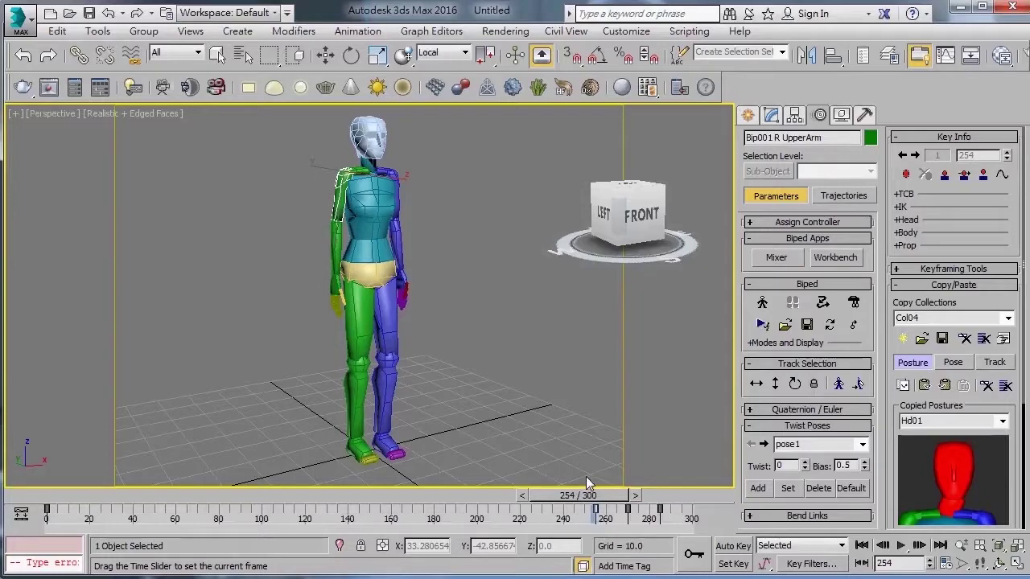
key("q")
left_click(393, 176)
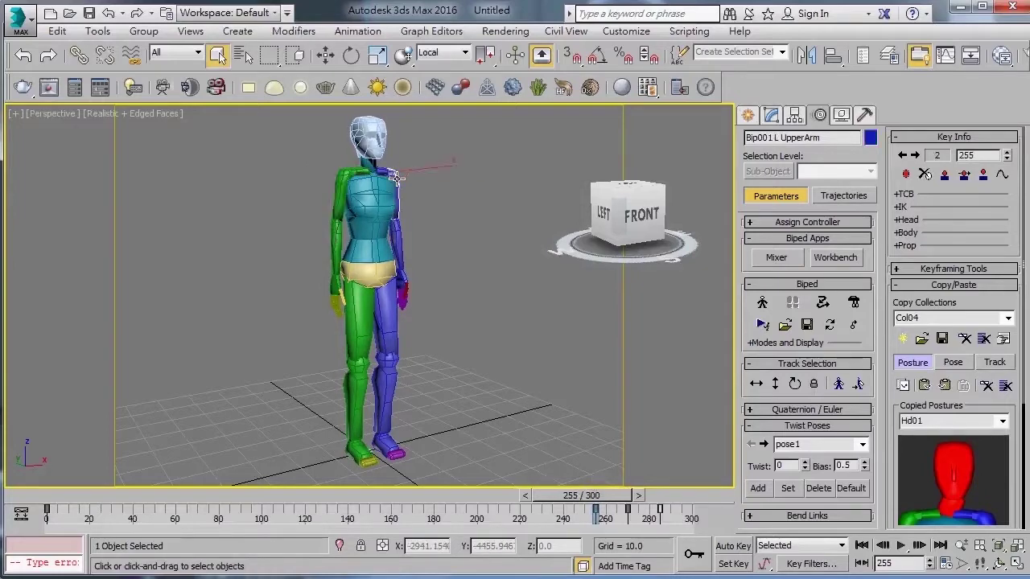
left_click(835, 258)
left_click(482, 199)
right_click(482, 199)
left_click_drag(590, 298, 592, 277)
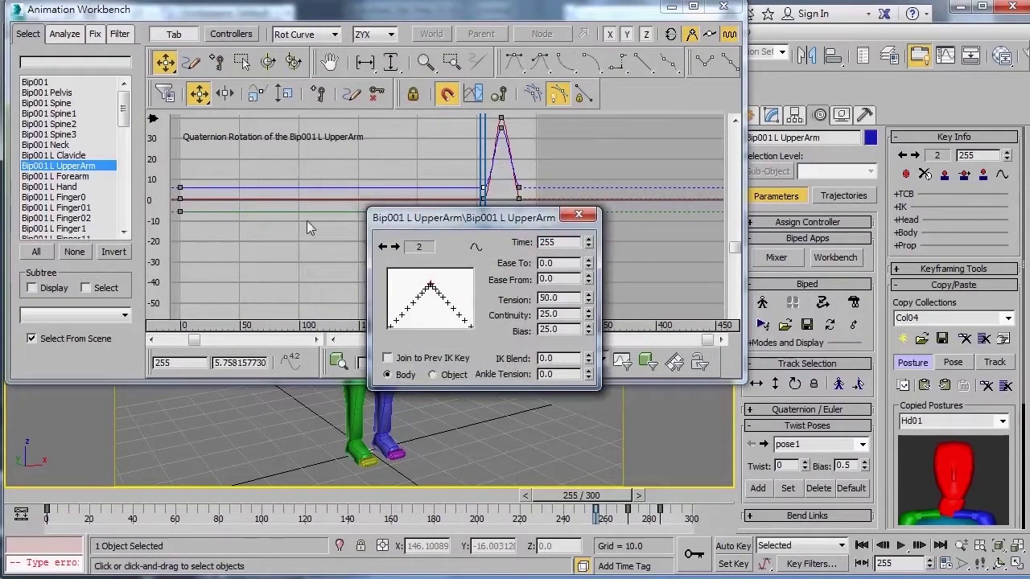
left_click(578, 214)
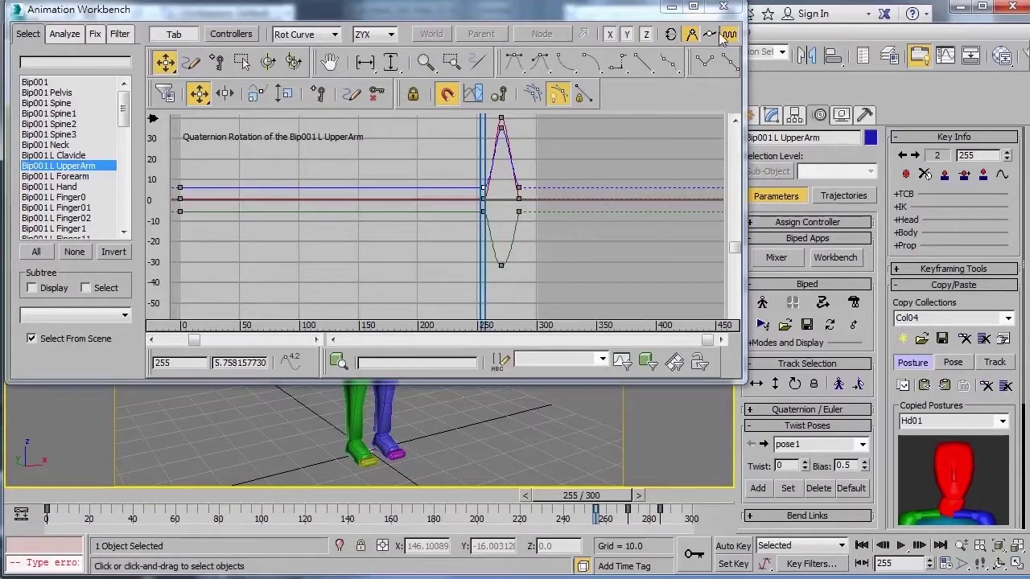
left_click(723, 6)
mouse_move(618, 495)
left_mouse_down()
mouse_move(274, 438)
mouse_move(843, 547)
left_mouse_up()
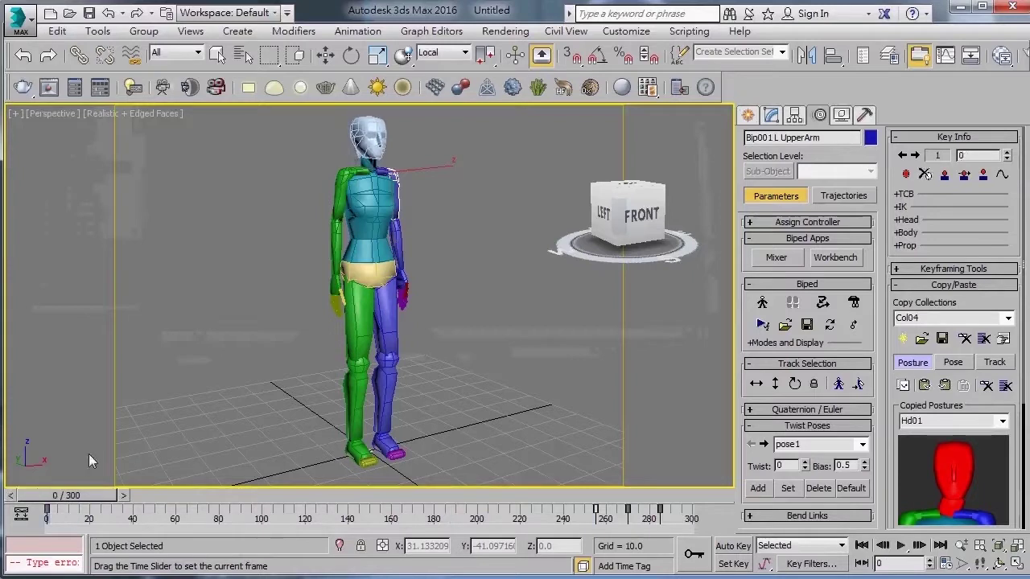
Step: Scrub through the animation to review it and return to frame 0
key("q")
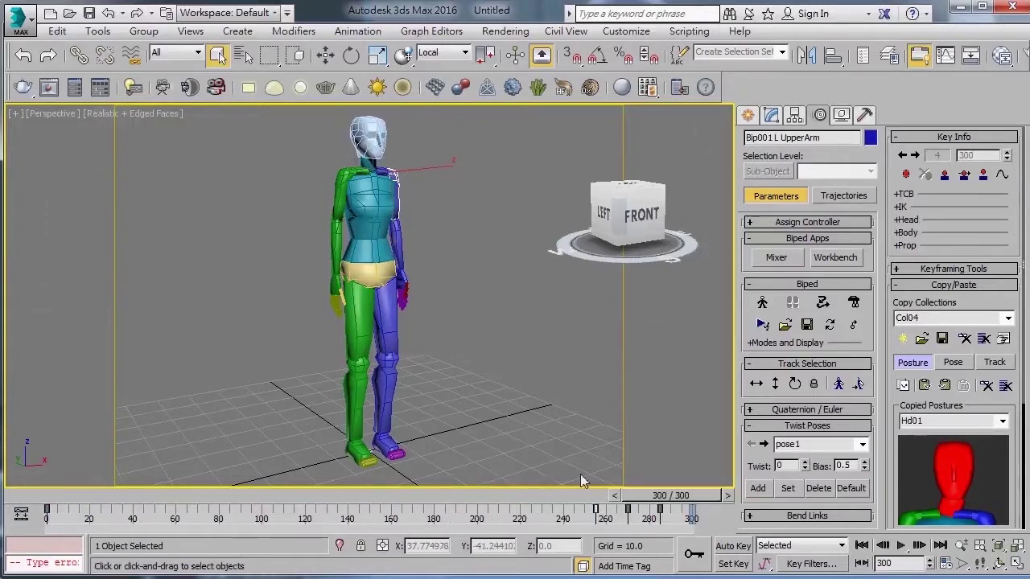
left_click_drag(700, 502, 583, 483)
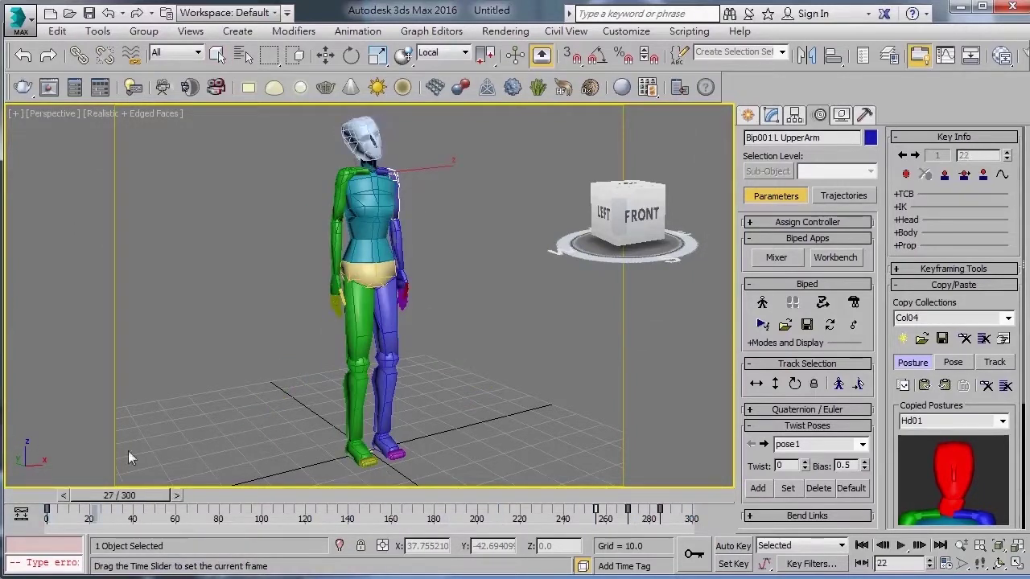
left_click_drag(582, 483, 48, 495)
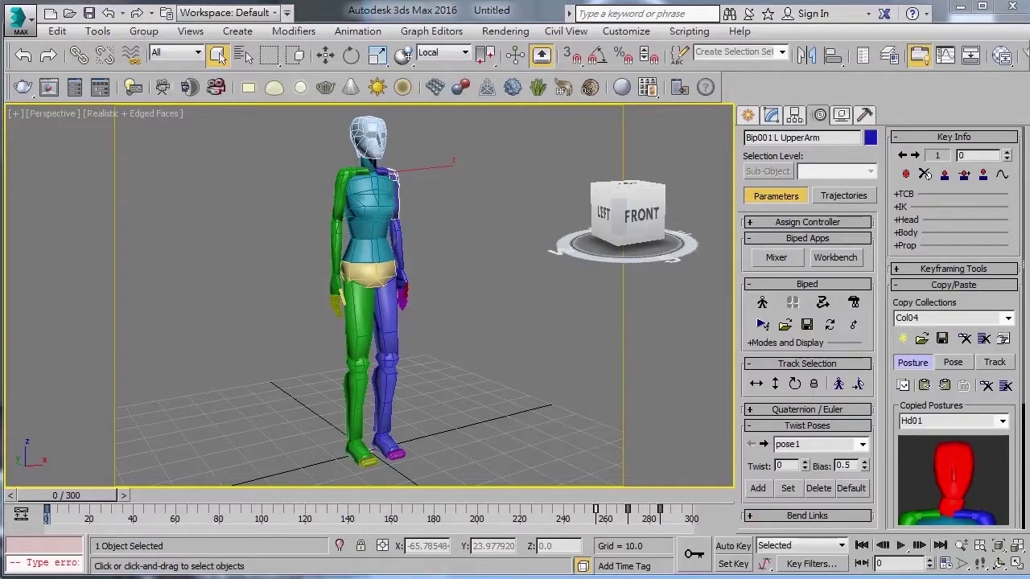
Step: Save the scene as 0308.max in the 20180308 folder
key("ctrl+s")
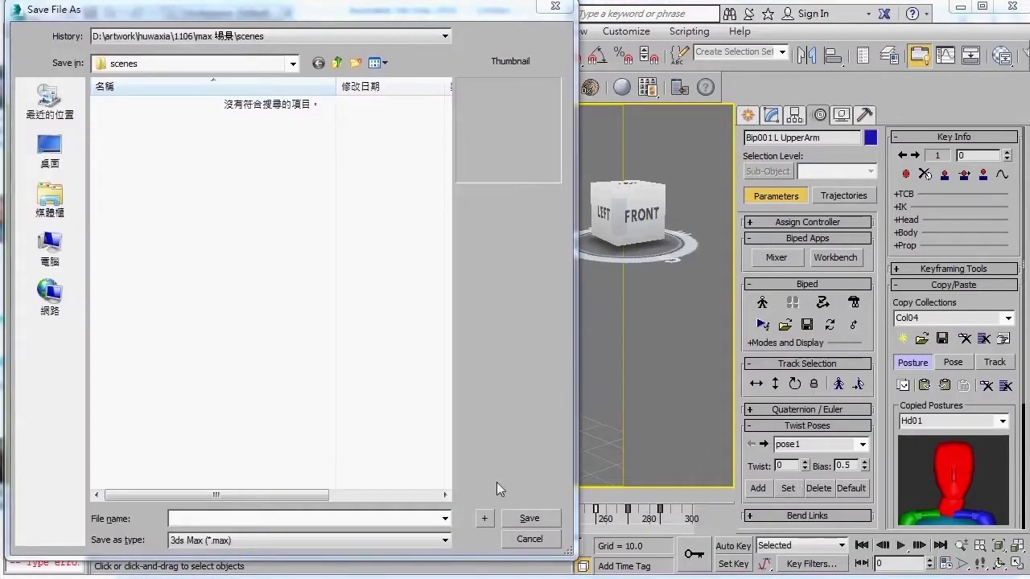
left_click(357, 518)
type("D:\\artwork\\Action_HuaXia\\20180308")
key("Return")
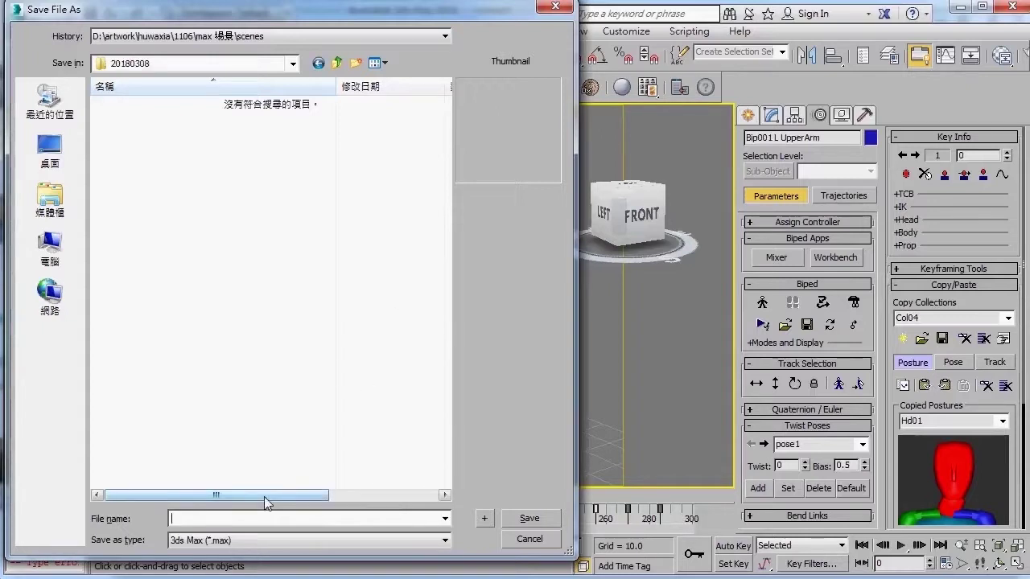
left_click(292, 63)
left_click(293, 63)
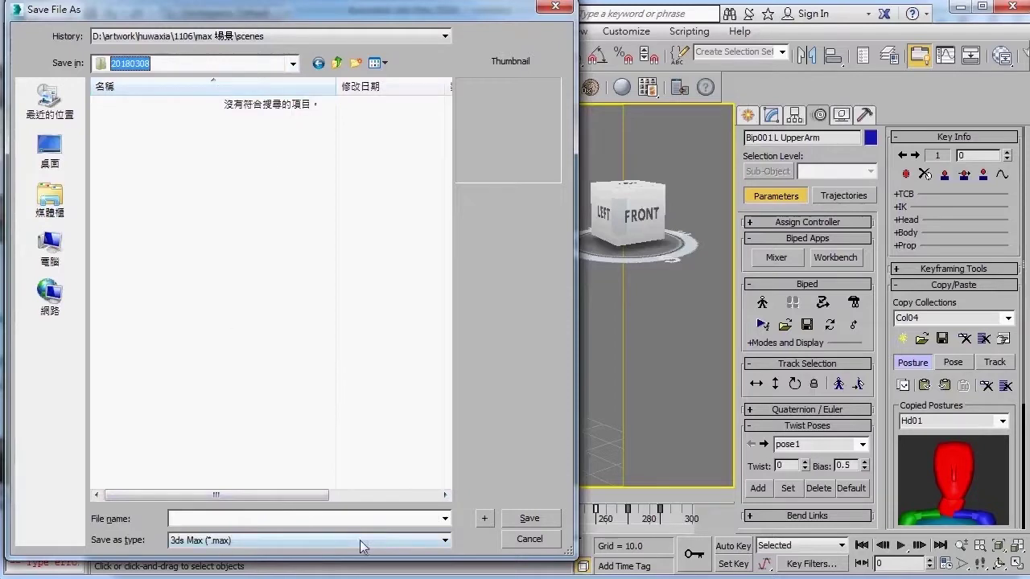
left_click(314, 514)
type("0308")
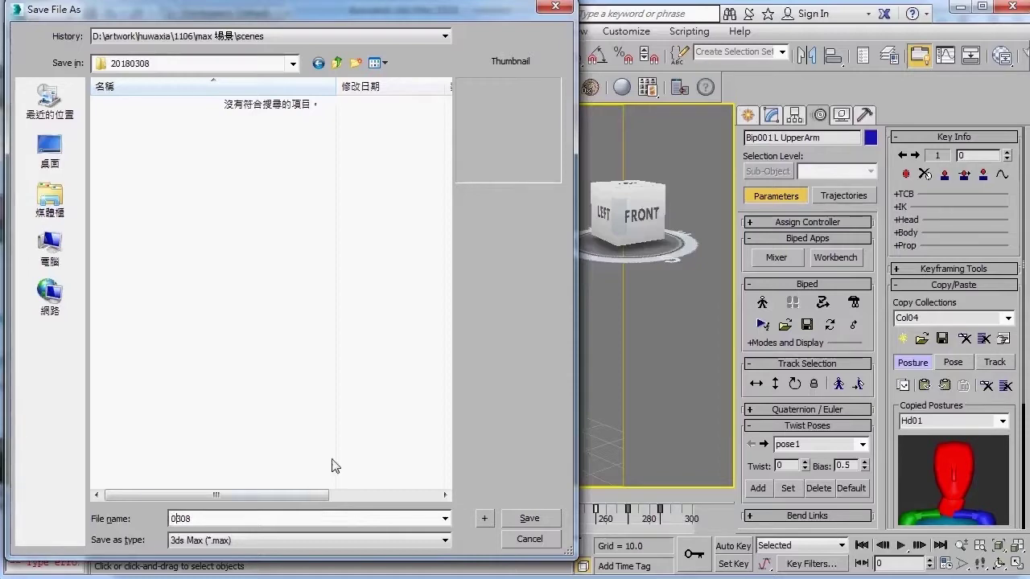
left_click(530, 519)
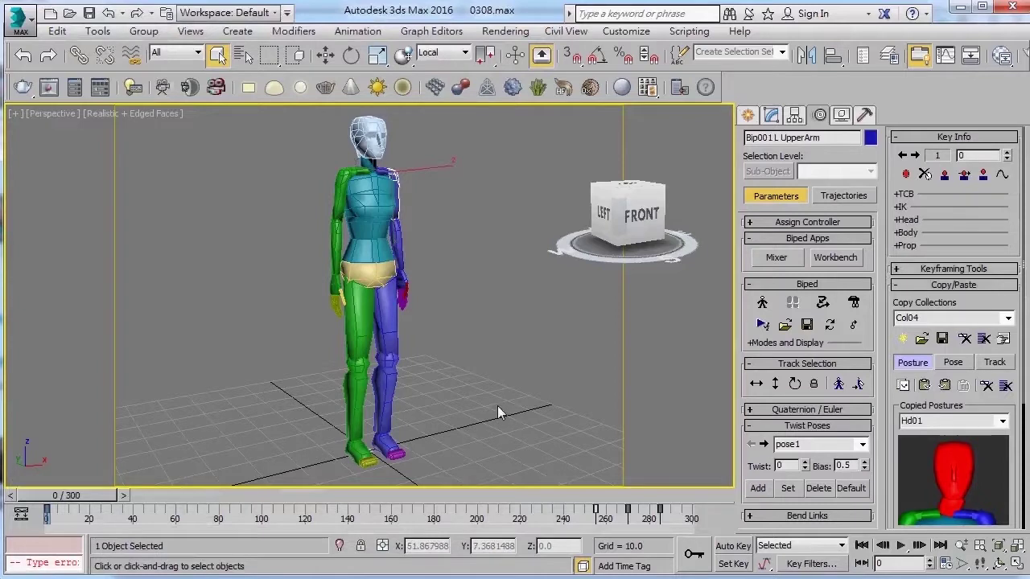
mouse_move(628, 213)
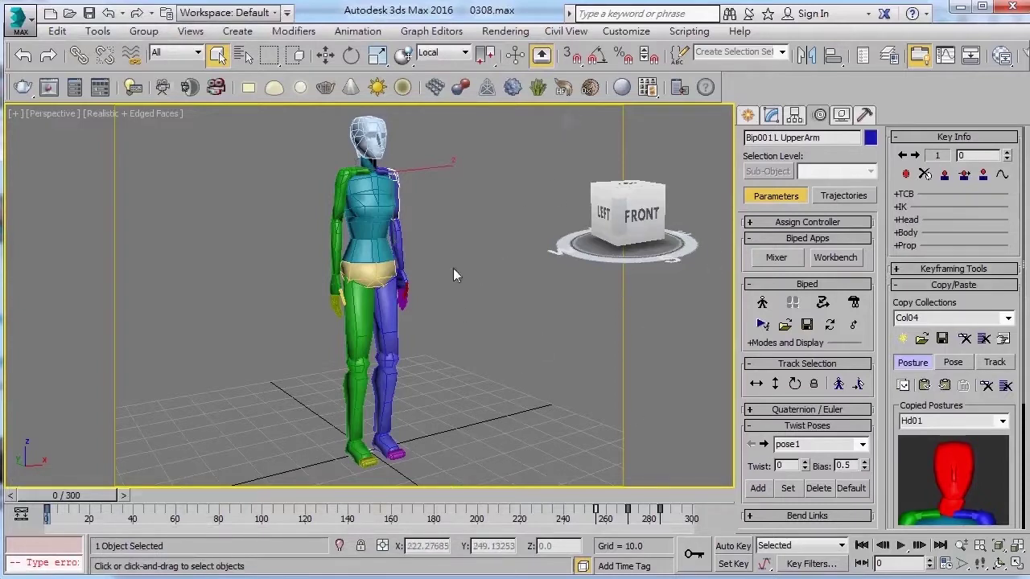
Step: Save Bip001's motion as 0308.bip in the 20180308 folder
left_click(807, 325)
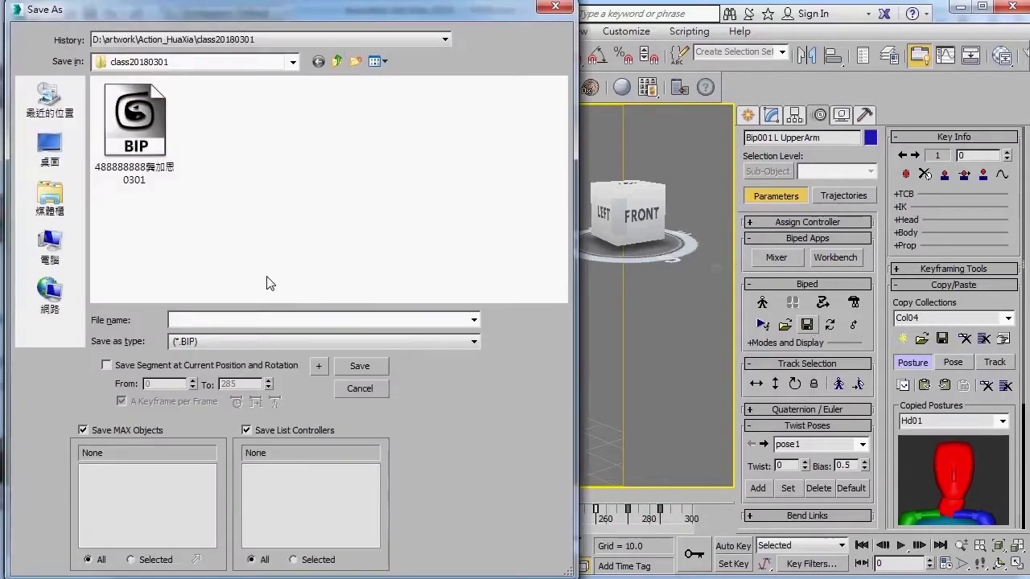
type("D:\\artwork\\Action_HuaXia\\20180308")
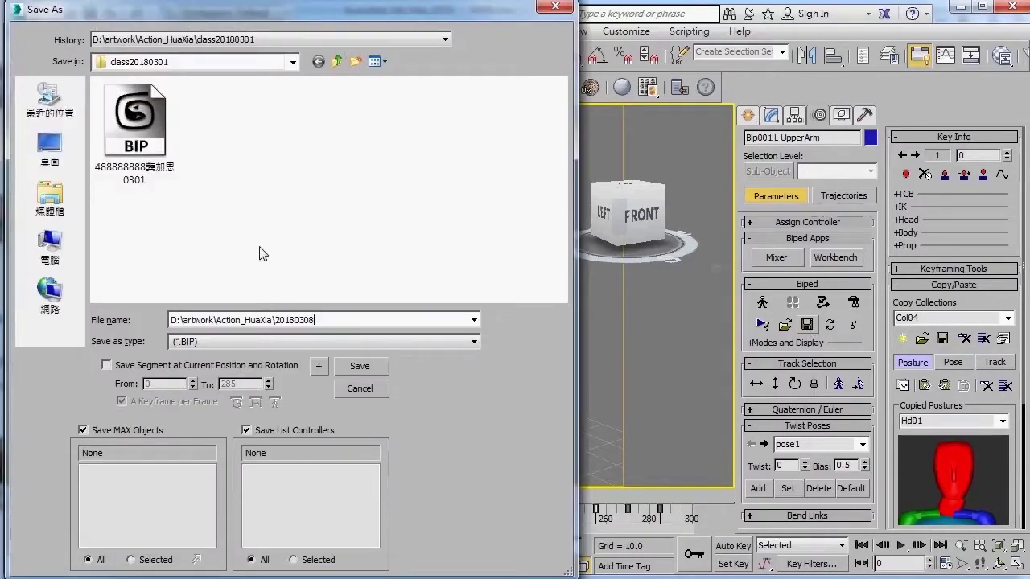
key("Return")
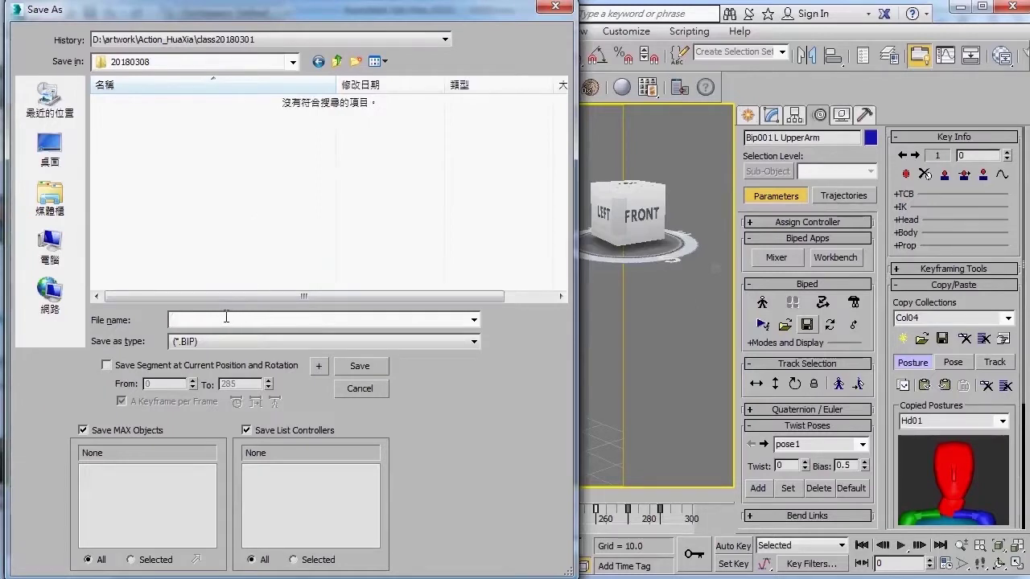
type("0308")
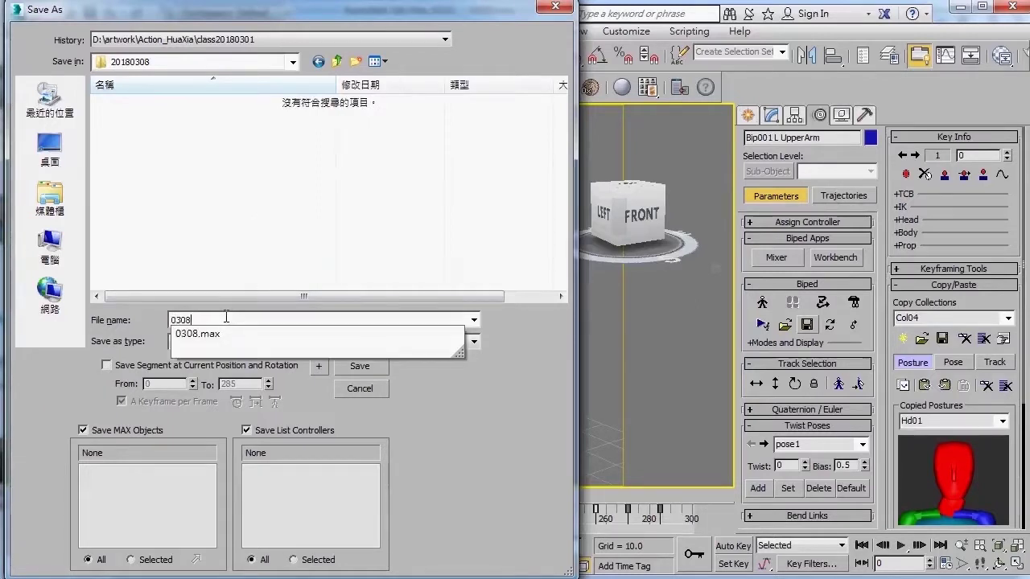
left_click(225, 417)
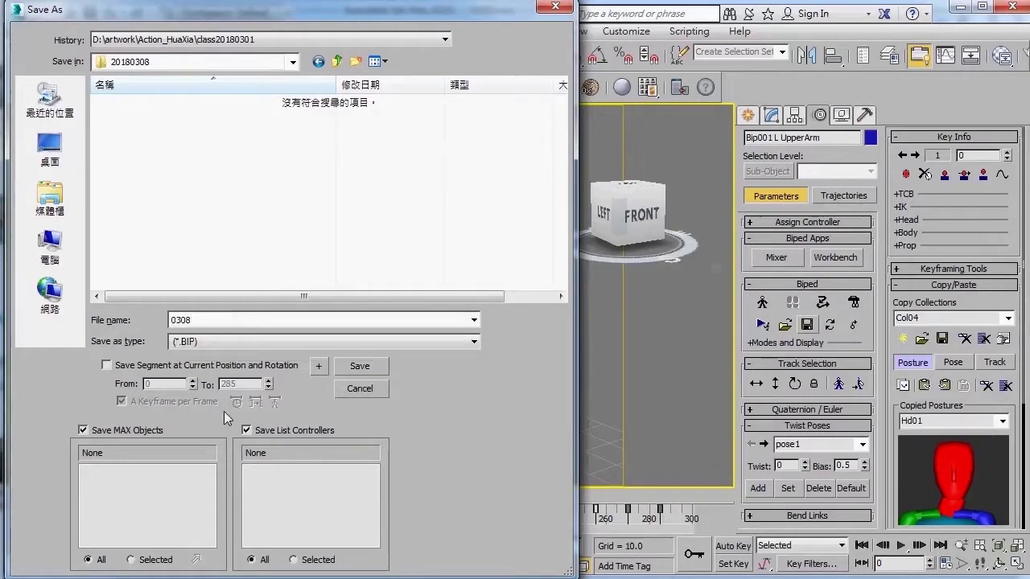
left_click(367, 368)
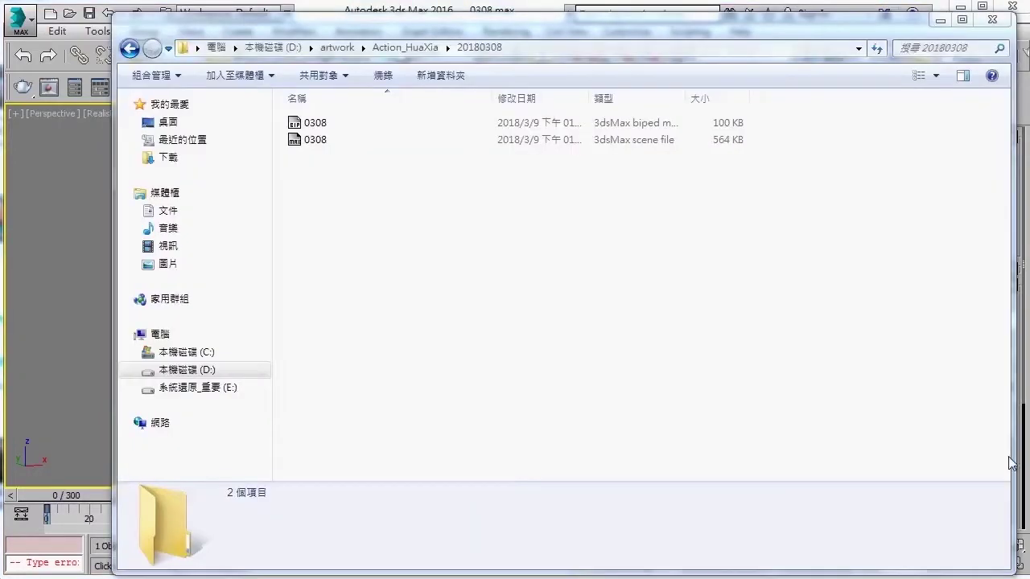
Step: Switch the 20180308 folder view to Large Icons
right_click(714, 259)
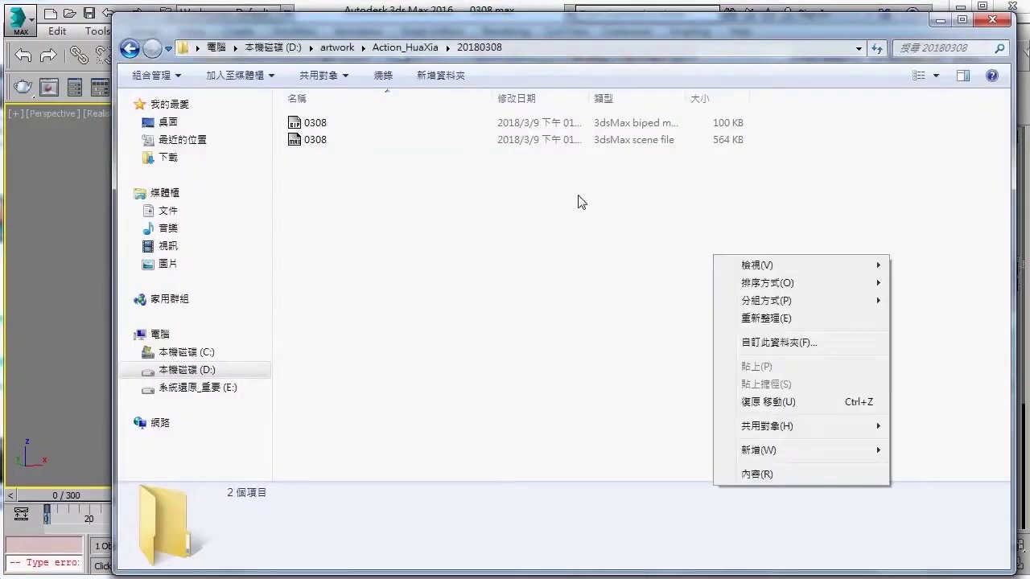
mouse_move(757, 265)
left_click(914, 283)
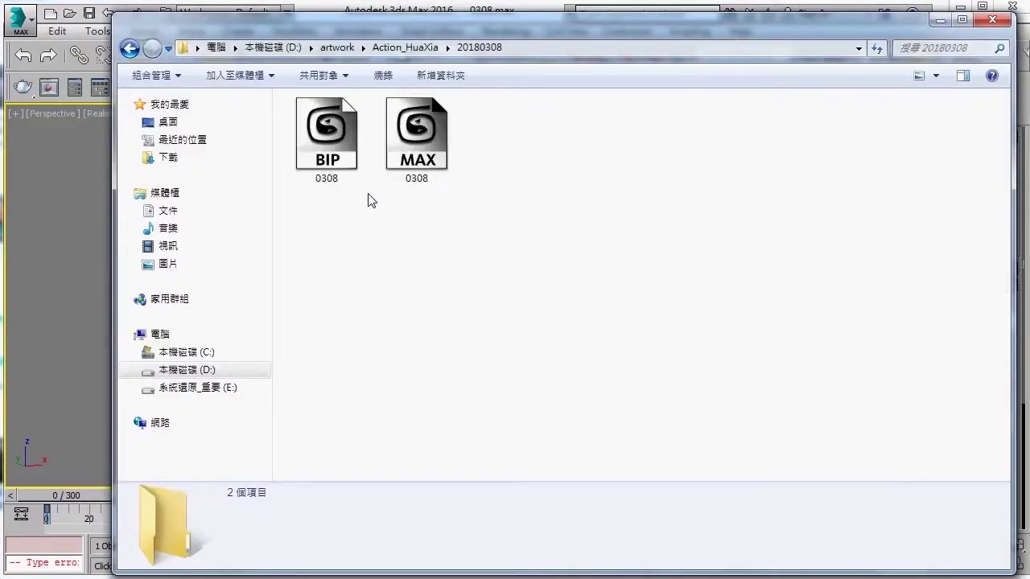
left_click(330, 166)
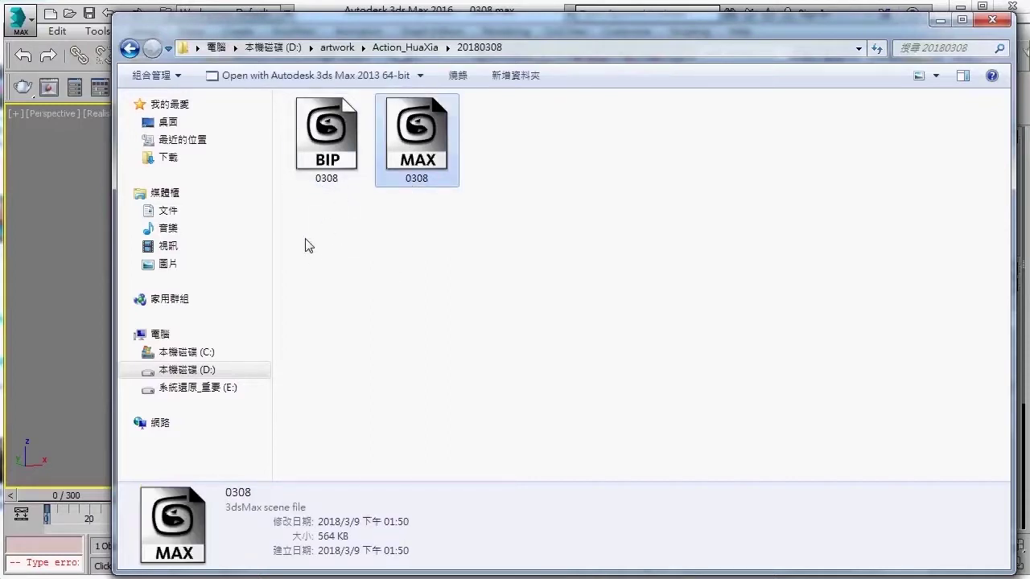
Step: Check the details of 0308.bip and 0308.max, then return to 3ds Max
left_click_drag(306, 245, 325, 255)
left_click(317, 165)
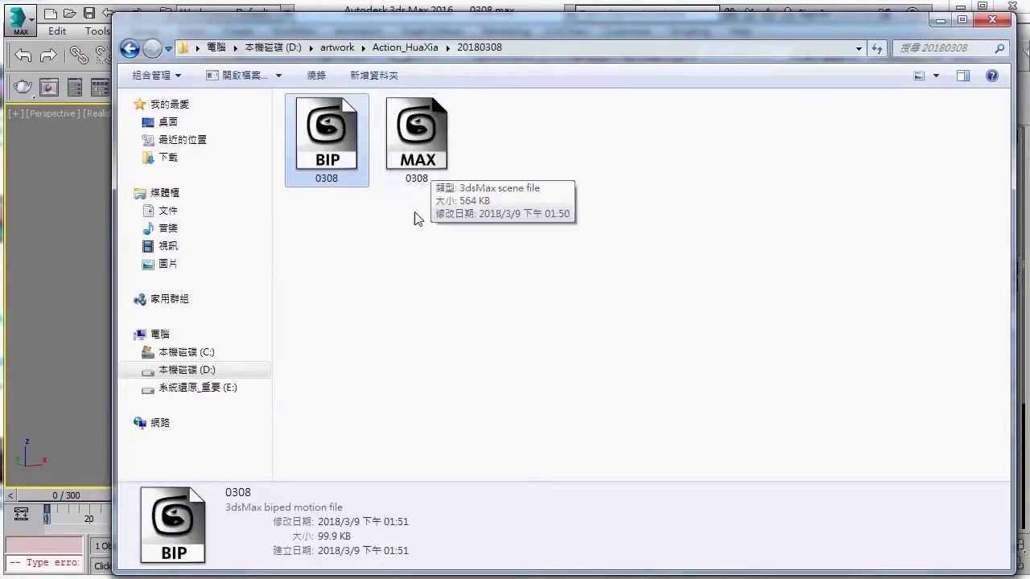
left_click(568, 100)
left_click(939, 20)
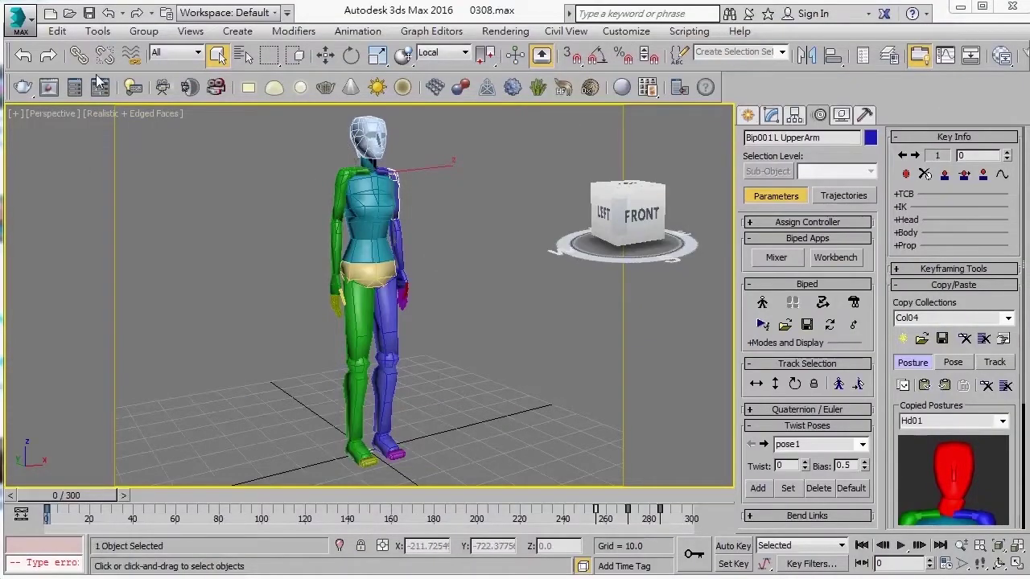
left_click(96, 32)
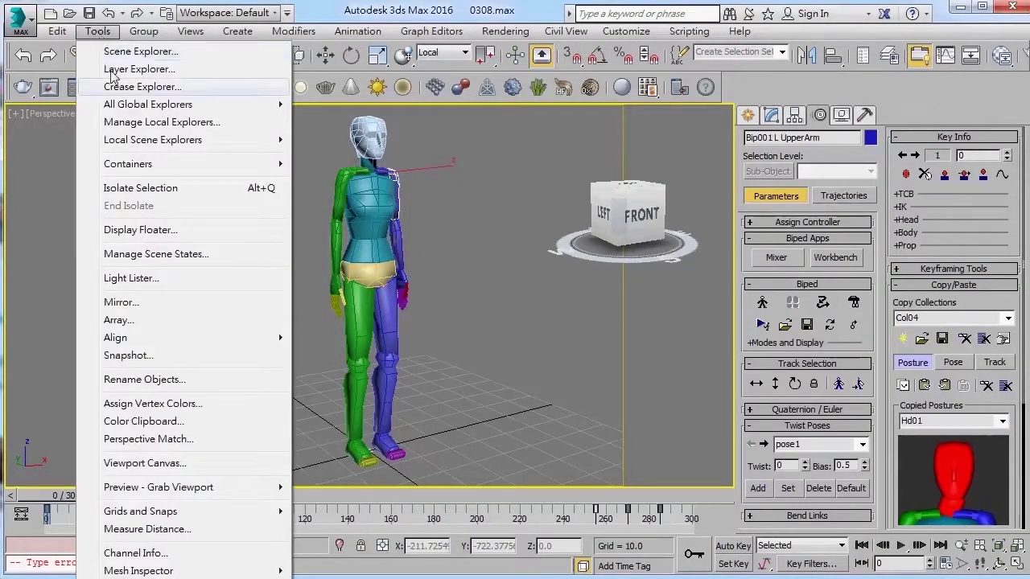
mouse_move(159, 487)
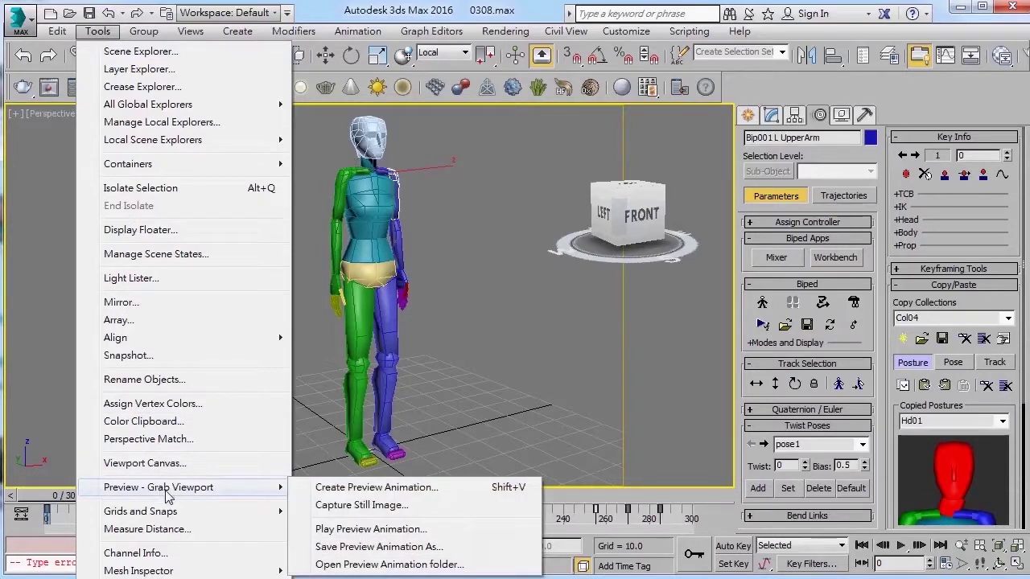
Step: Open the Make Preview dialog via Tools > Preview - Grab Viewport > Create Preview Animation
left_click(344, 489)
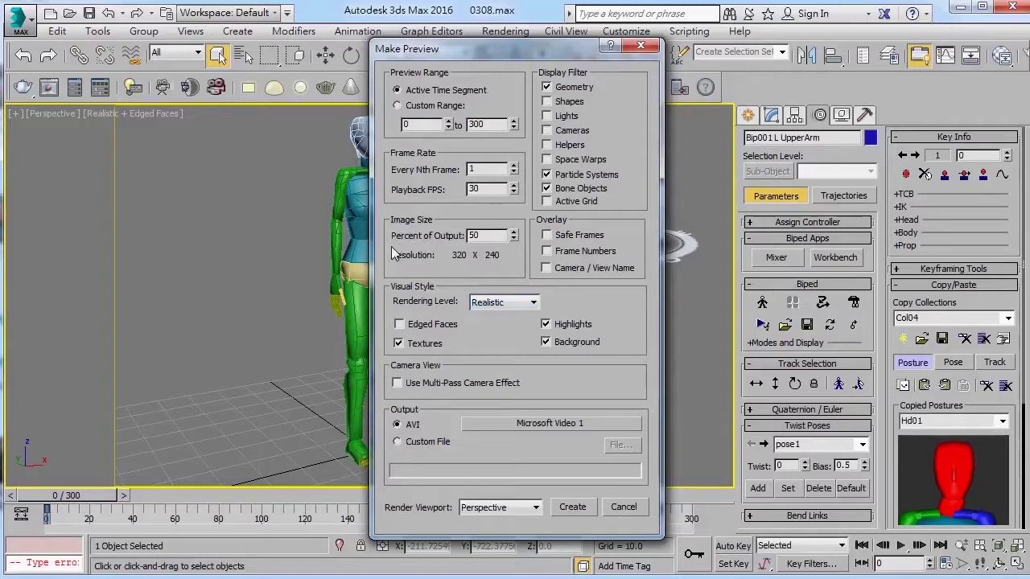
Step: Set the preview to 99 percent of output (634 × 475) and keep the Realistic rendering style
double_click(500, 236)
type("99")
key("Return")
left_click(516, 306)
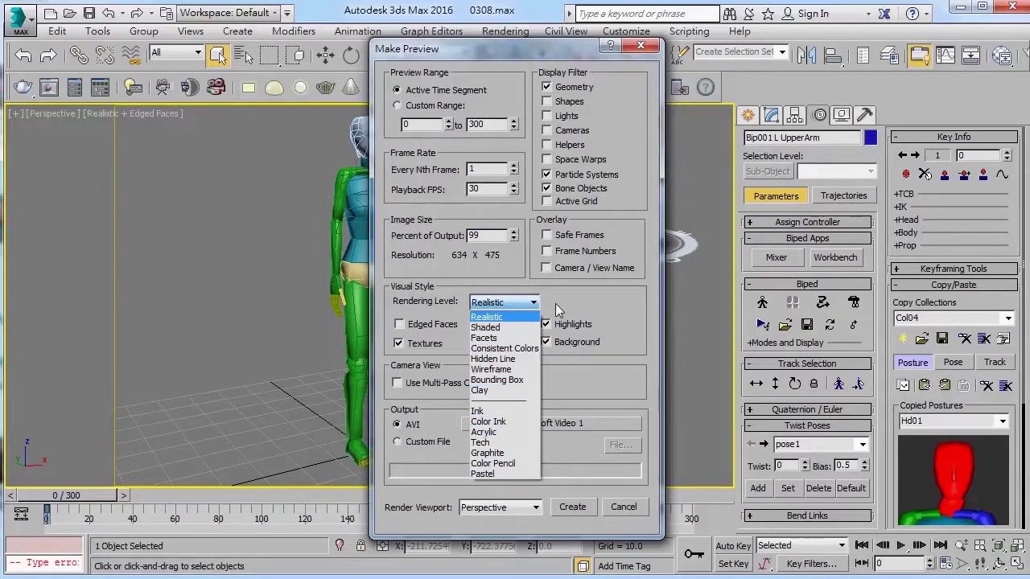
left_click(568, 307)
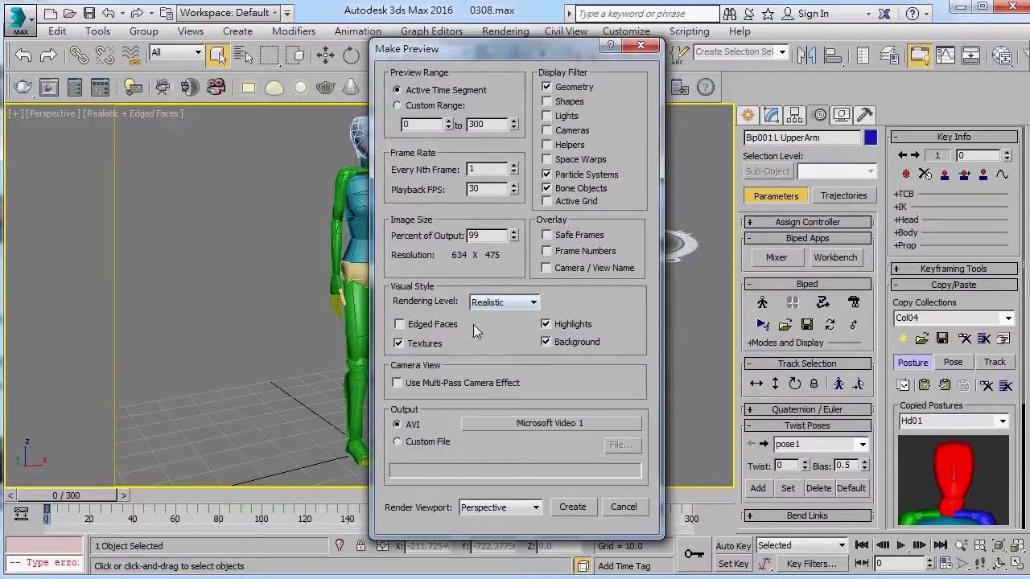
left_click(521, 306)
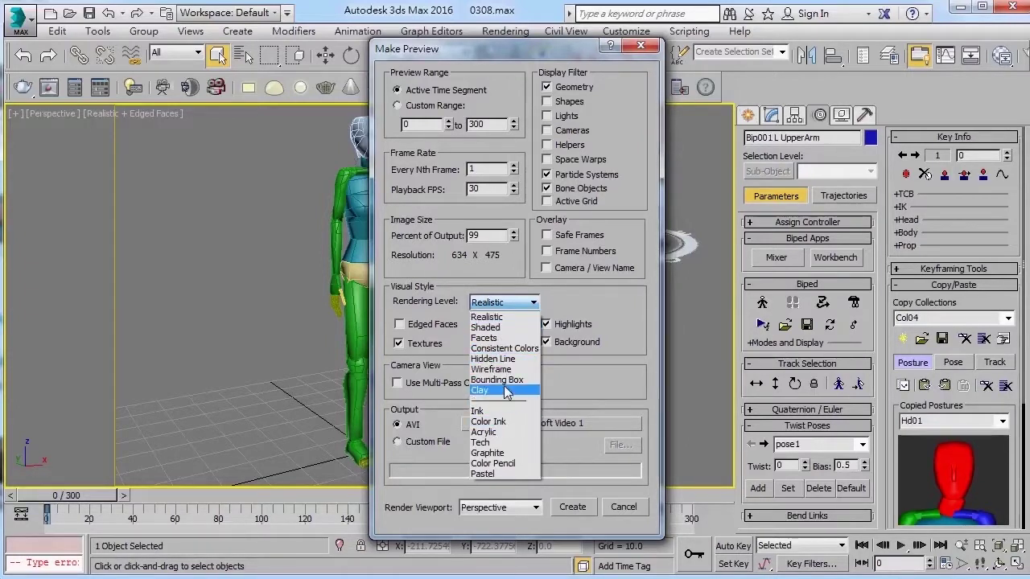
left_click(558, 308)
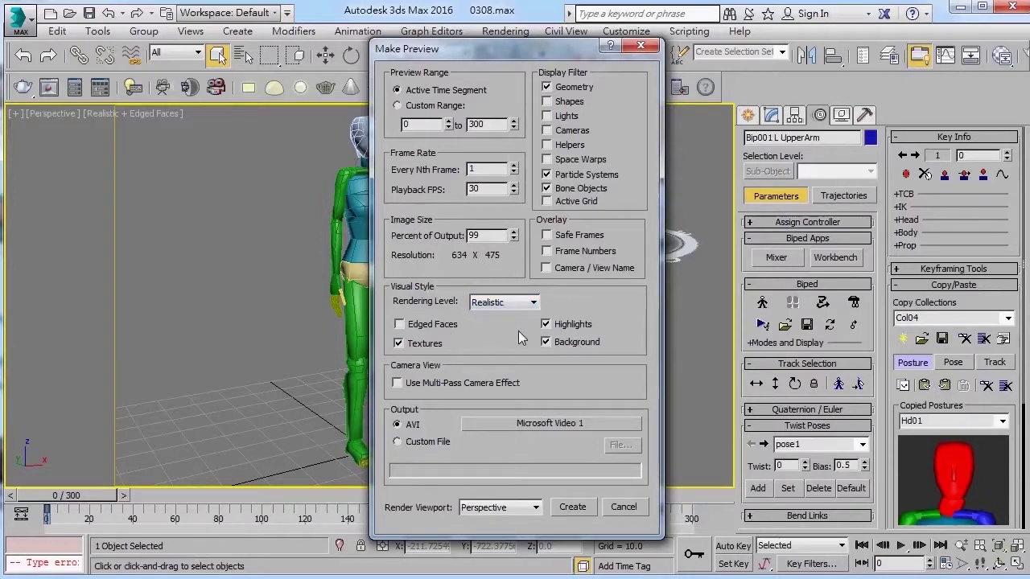
Step: Output the preview to a custom QuickTime file named 0308.mov in the 20180308 folder
left_click(424, 448)
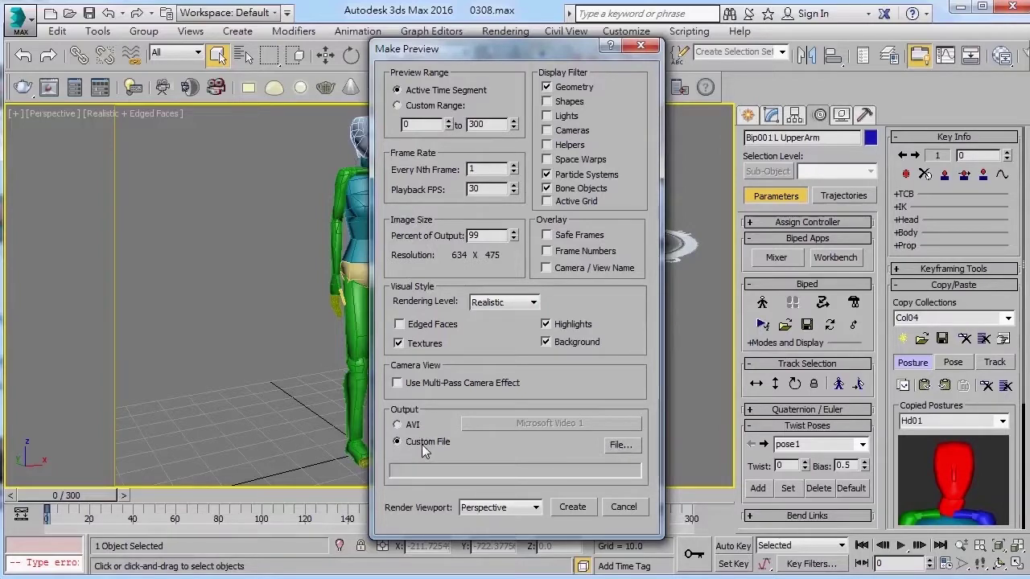
left_click(617, 448)
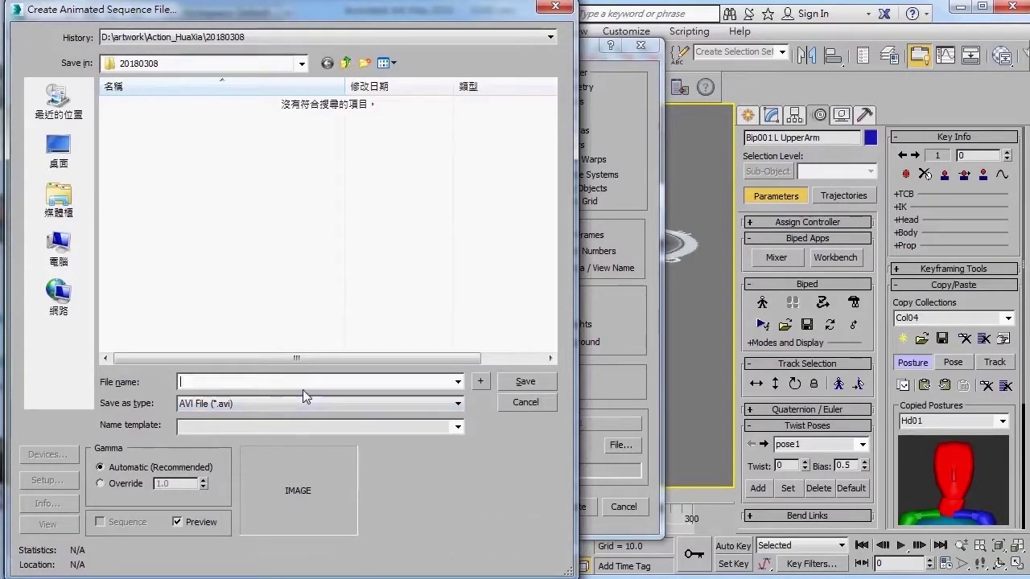
type("030")
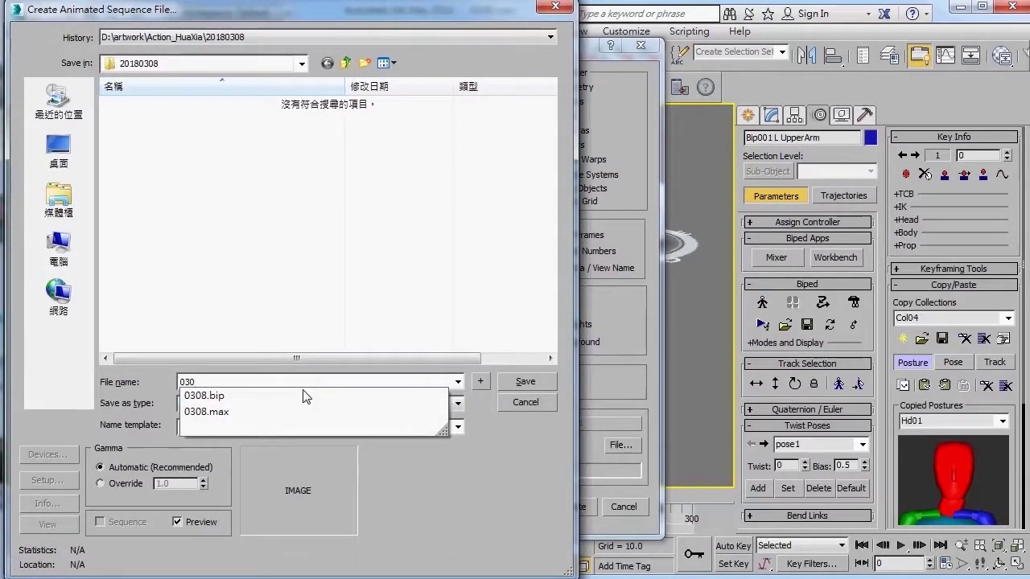
left_click(322, 310)
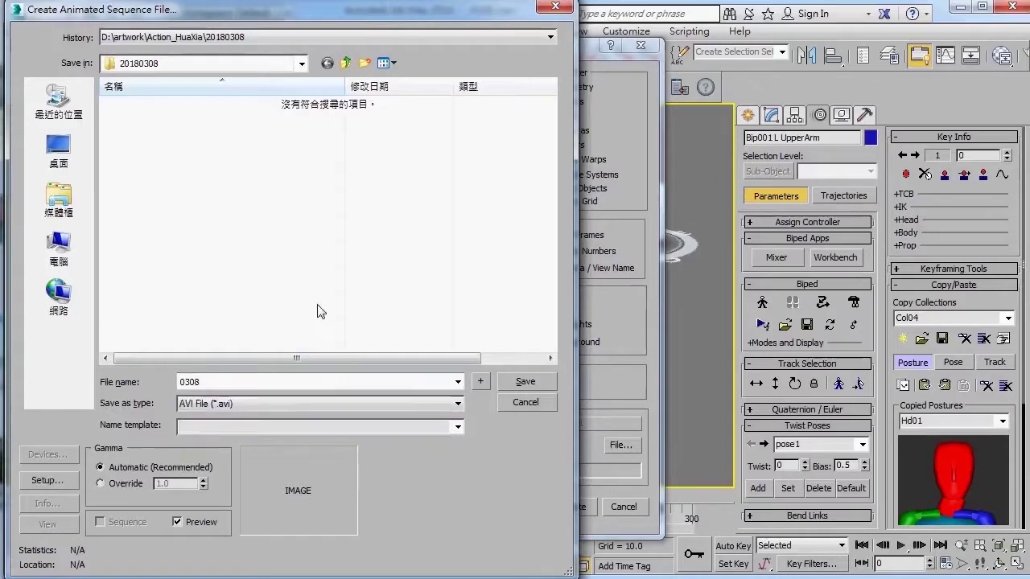
left_click(255, 403)
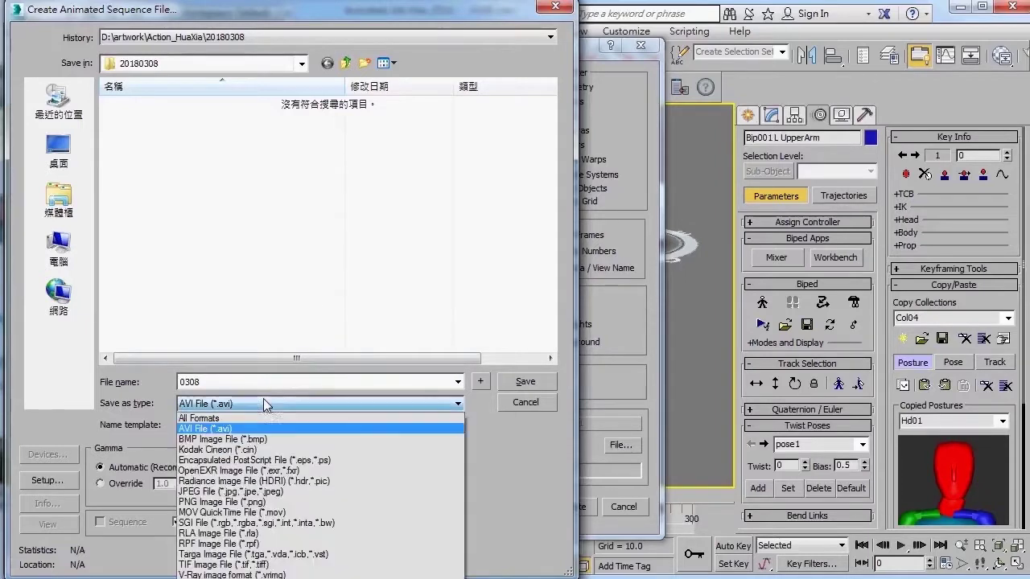
left_click(299, 513)
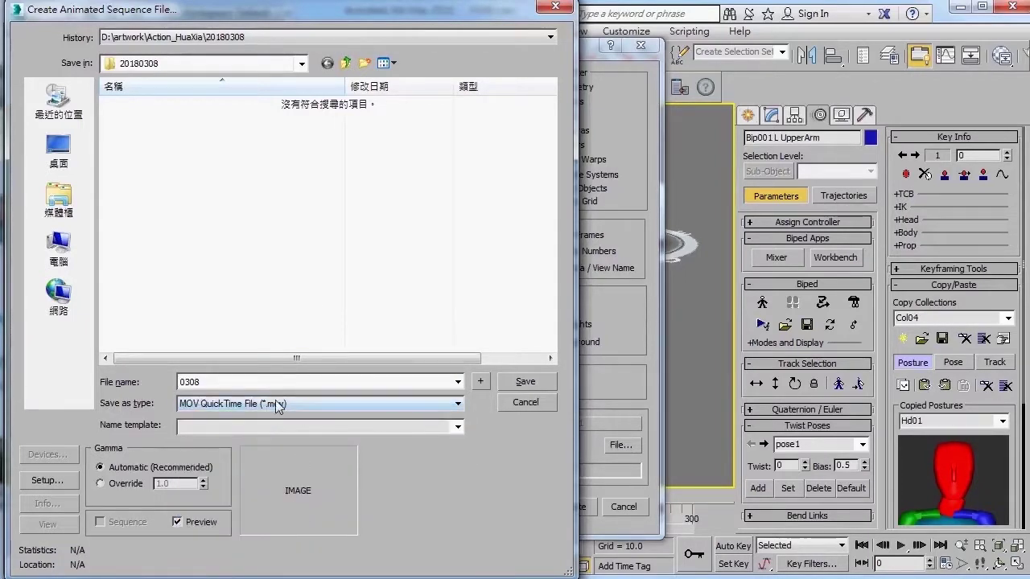
left_click(526, 385)
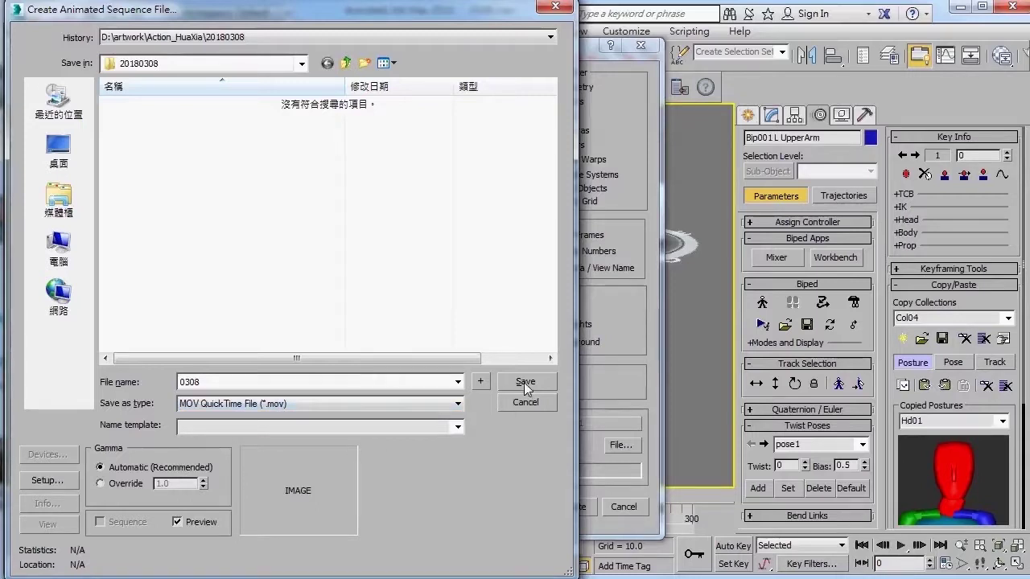
left_click(525, 385)
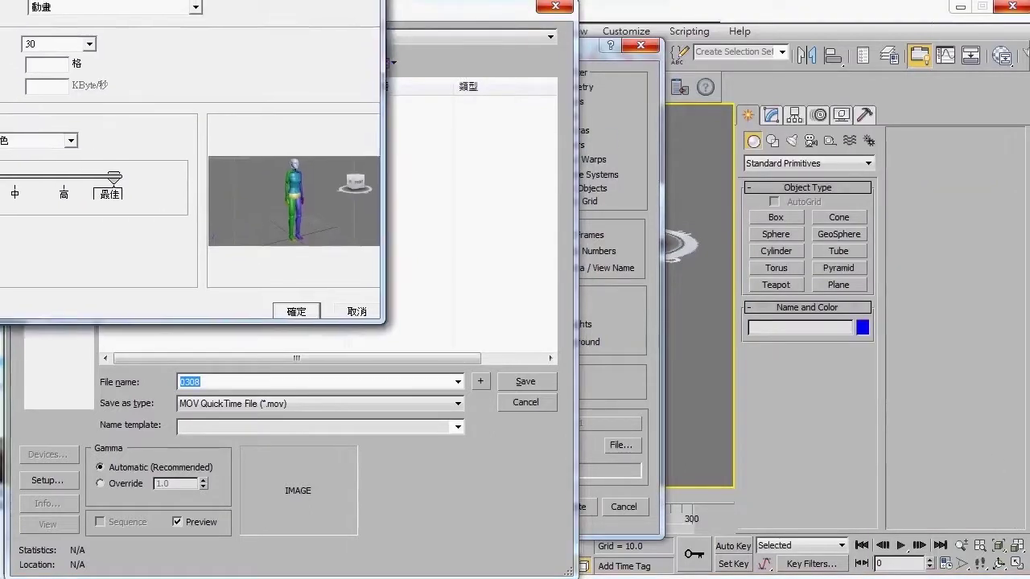
Step: Set the compression quality to best and accept the output settings
left_click_drag(536, 101, 589, 115)
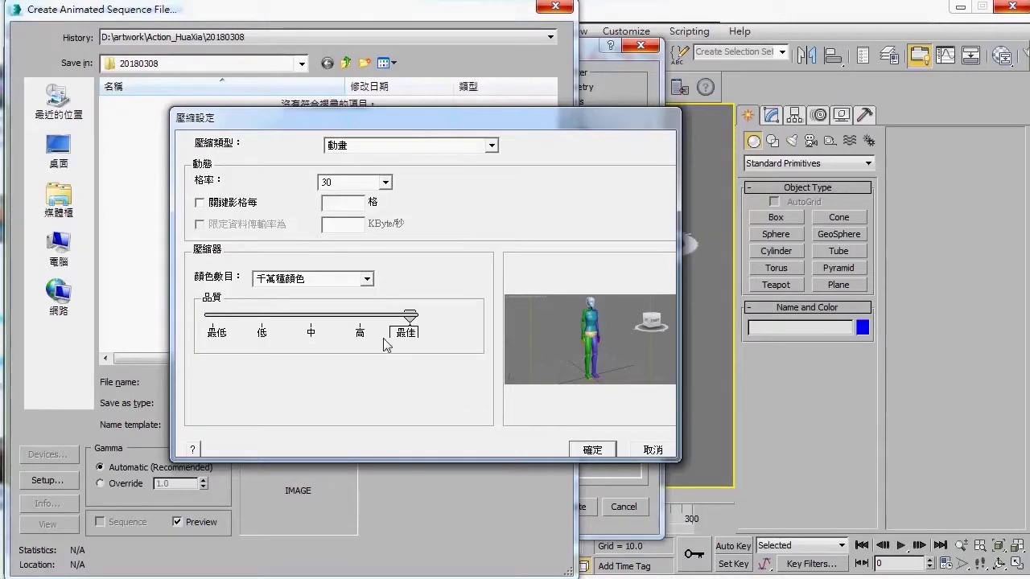
left_click_drag(413, 117, 412, 97)
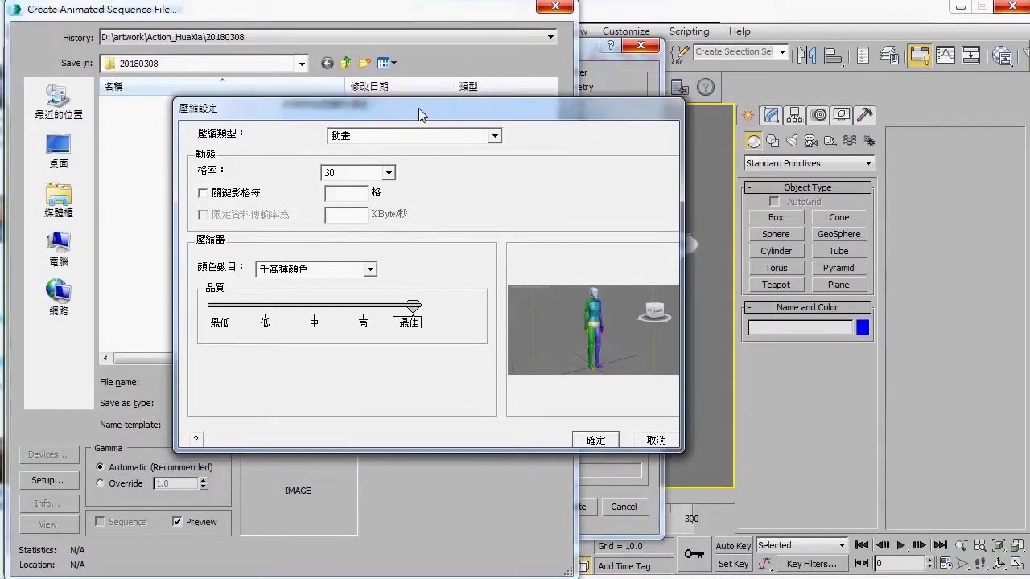
left_click_drag(409, 295, 214, 296)
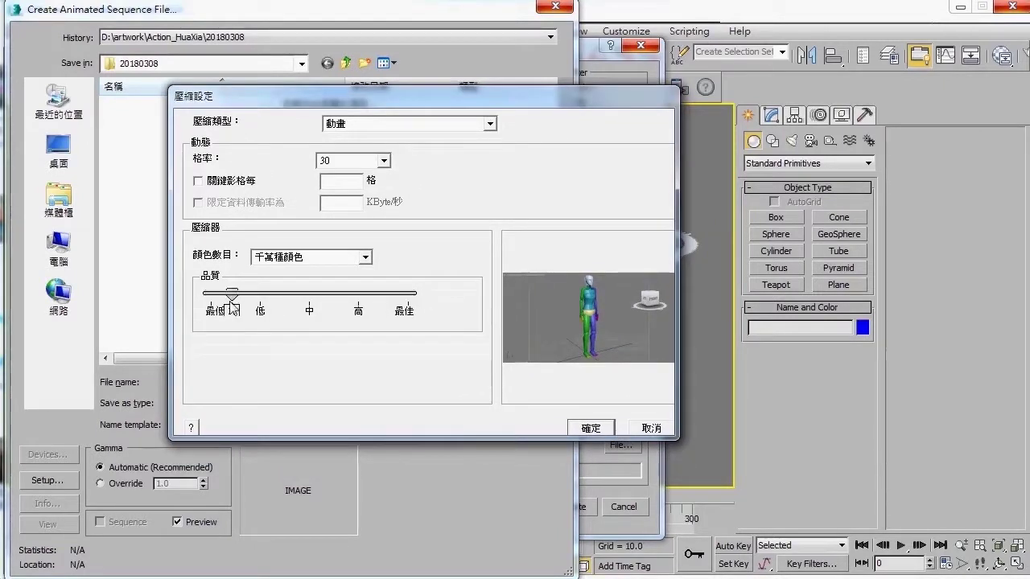
left_click(409, 295)
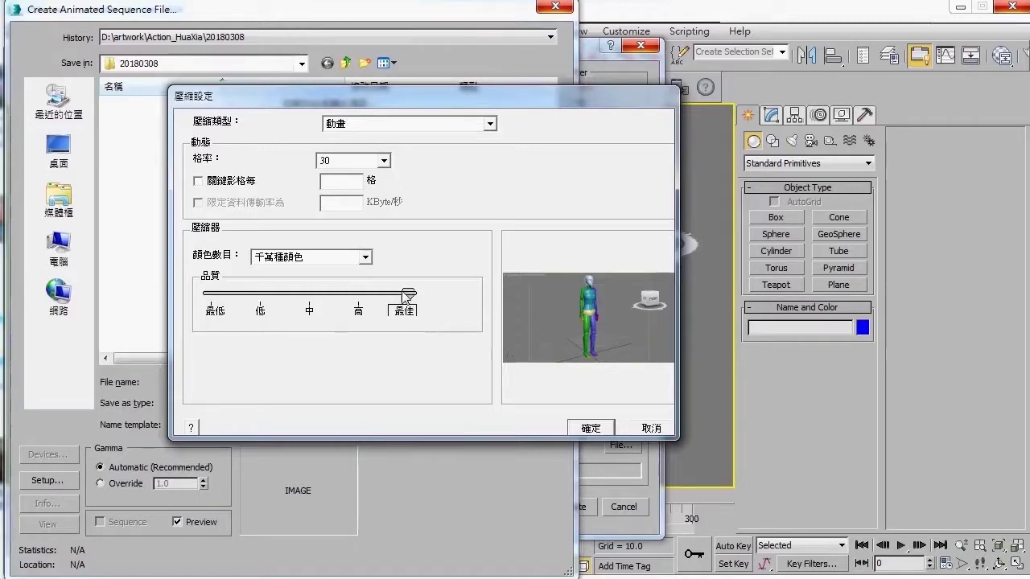
left_click_drag(565, 99, 531, 80)
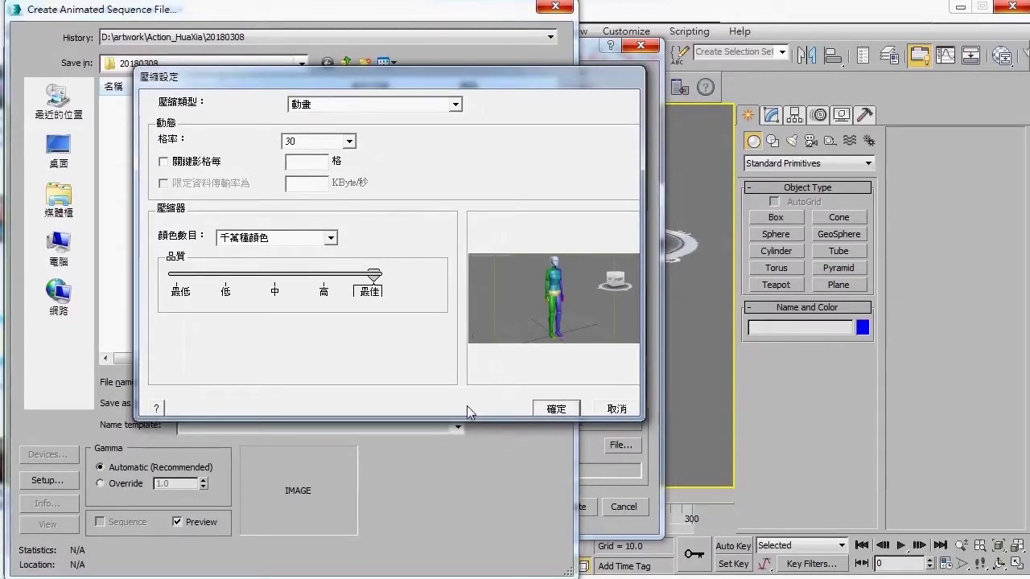
left_click(566, 410)
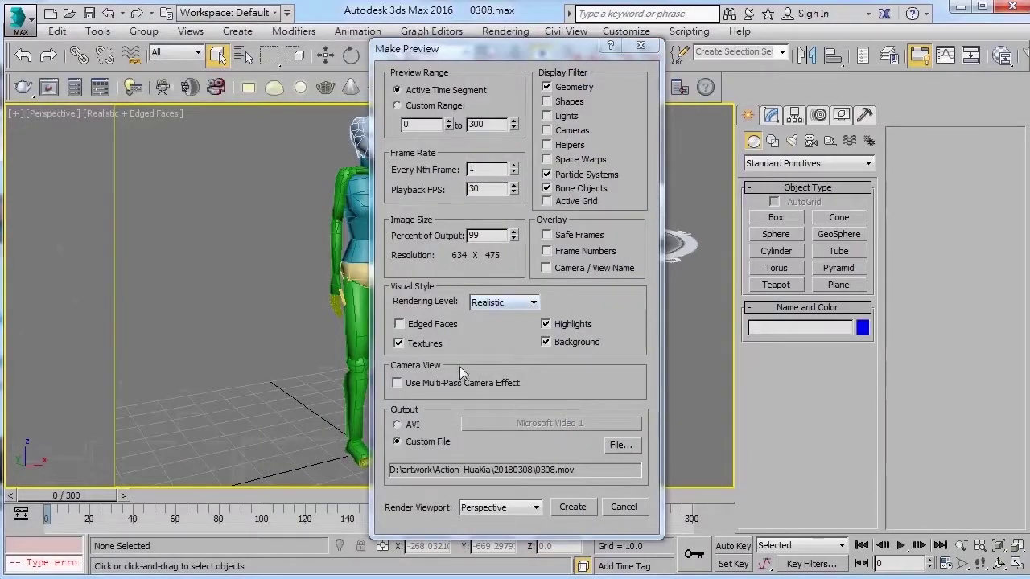
Step: Create the 300-frame walk preview as 0308.mov
left_click(573, 507)
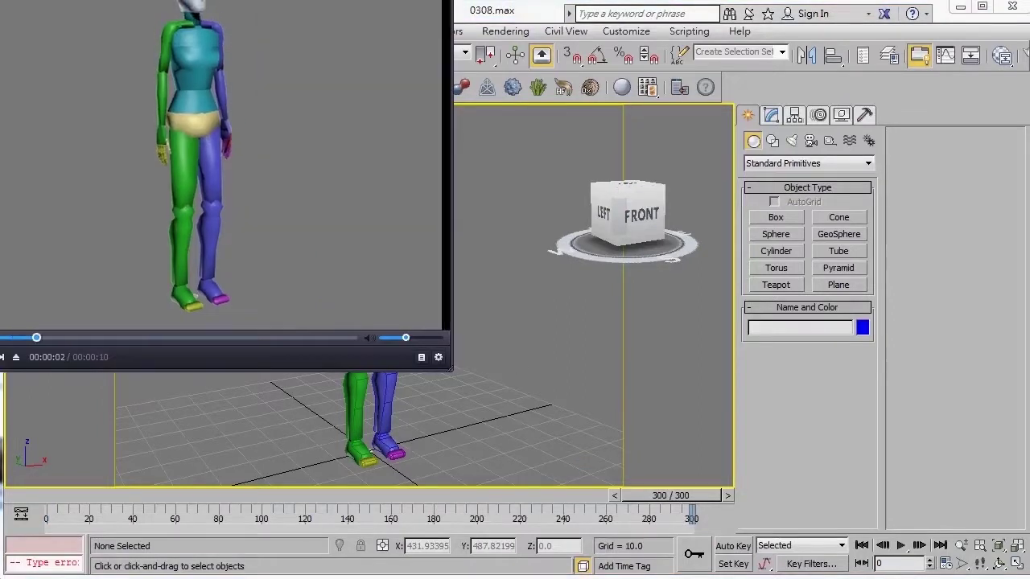
Step: Enlarge and centre the PotPlayer window, then play the 0308.mov walk preview
left_click_drag(404, 10, 530, 96)
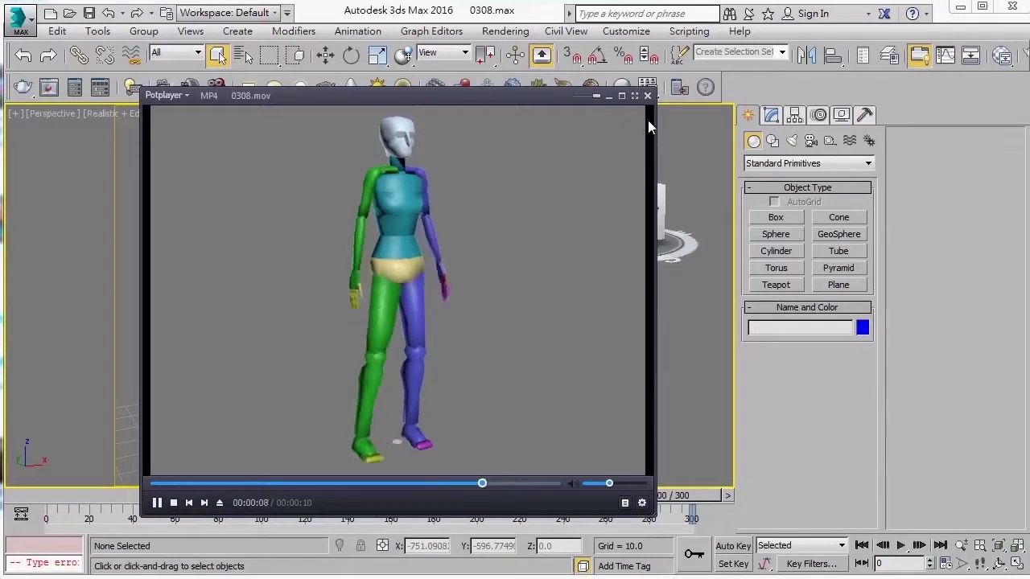
left_click(157, 502)
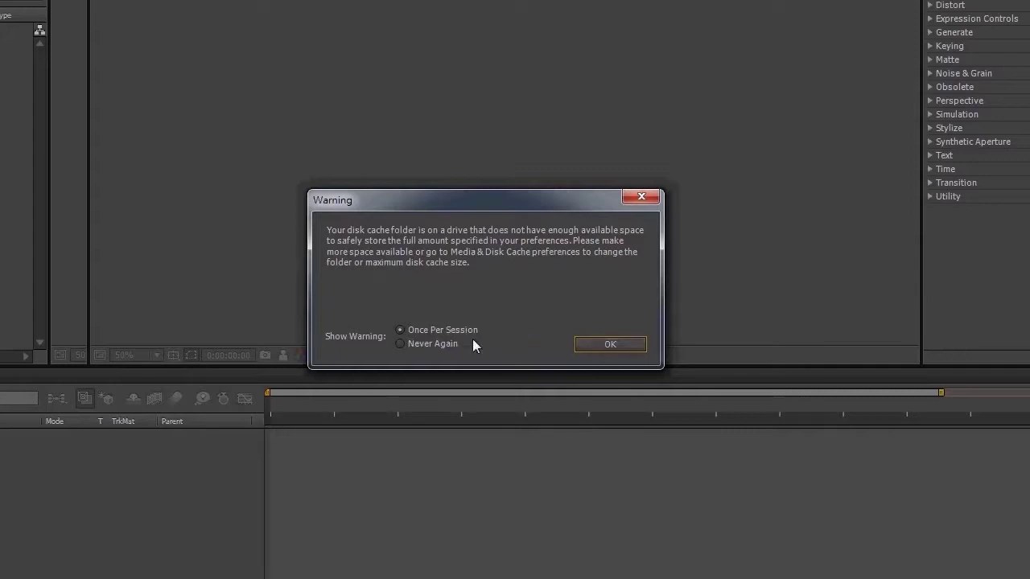
Step: Dismiss the disk-cache warning, import 0308.mov and create the 0308 composition from it
left_click(605, 345)
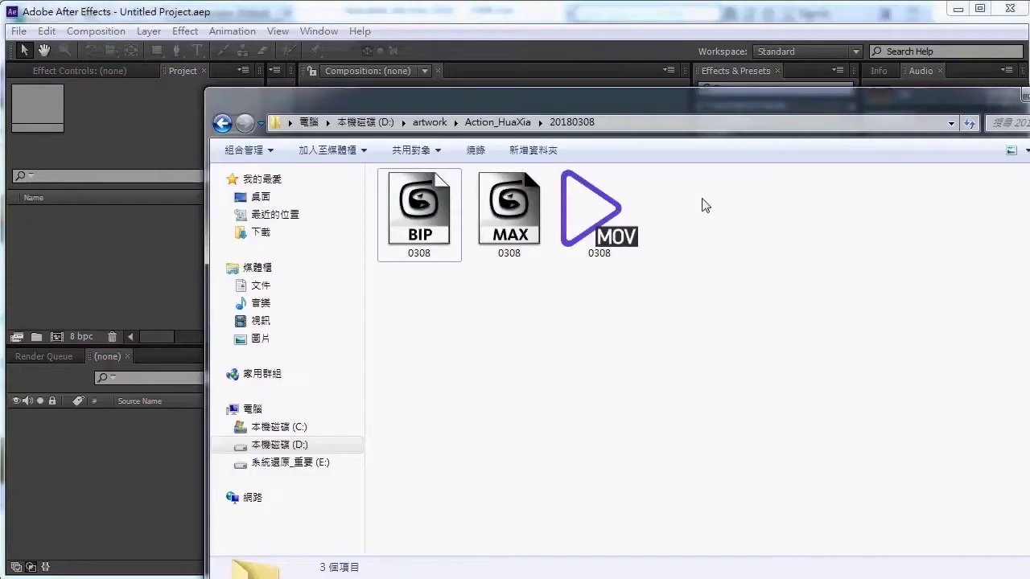
left_click(563, 211)
left_click_drag(561, 211, 135, 273)
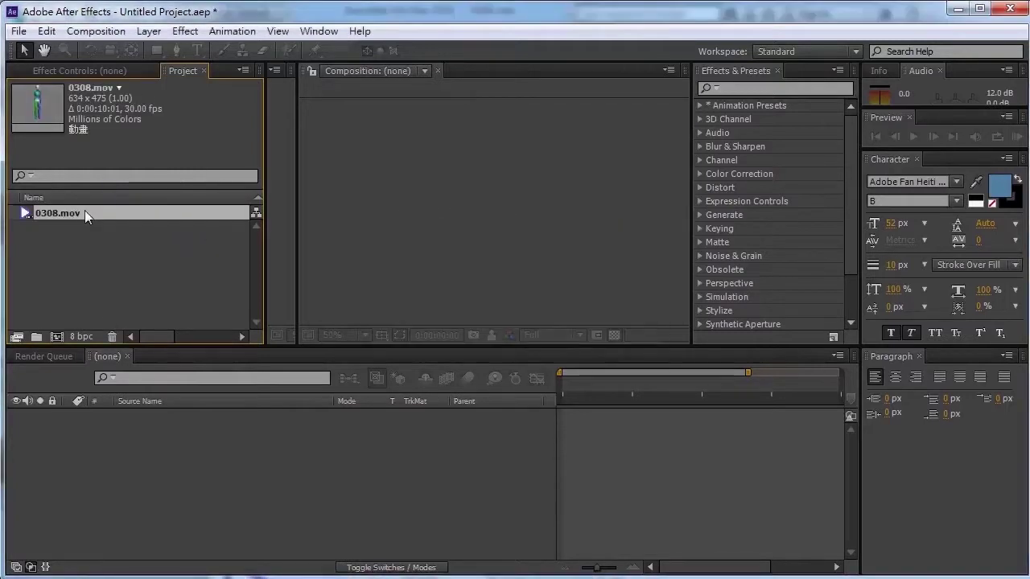
left_click_drag(66, 213, 56, 335)
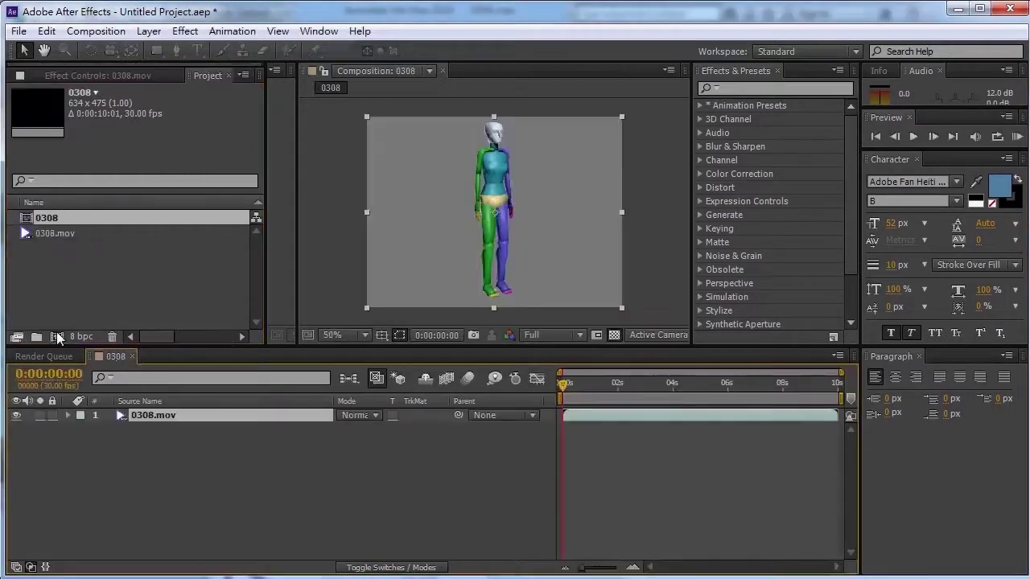
Step: Resize the Project panel's Name and Type columns so details show fully
mouse_move(157, 336)
left_mouse_down()
mouse_move(189, 336)
mouse_move(166, 341)
left_mouse_up()
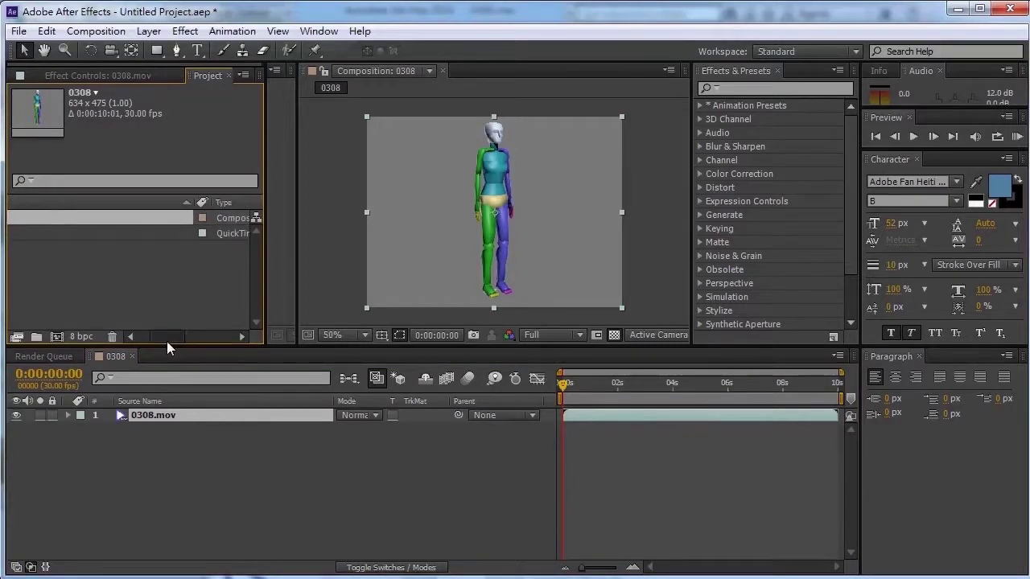
left_click_drag(193, 201, 101, 202)
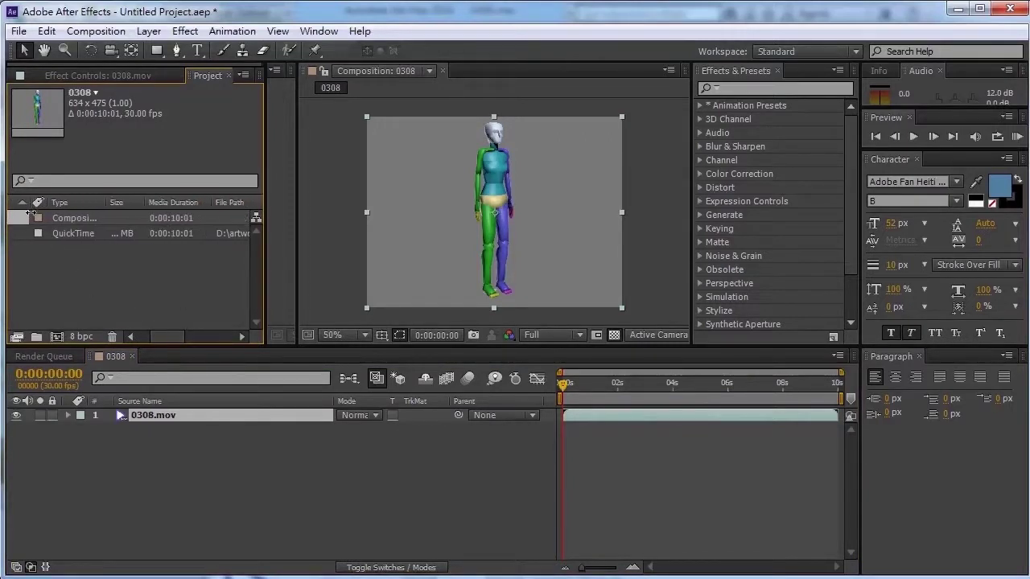
left_click_drag(175, 202, 195, 202)
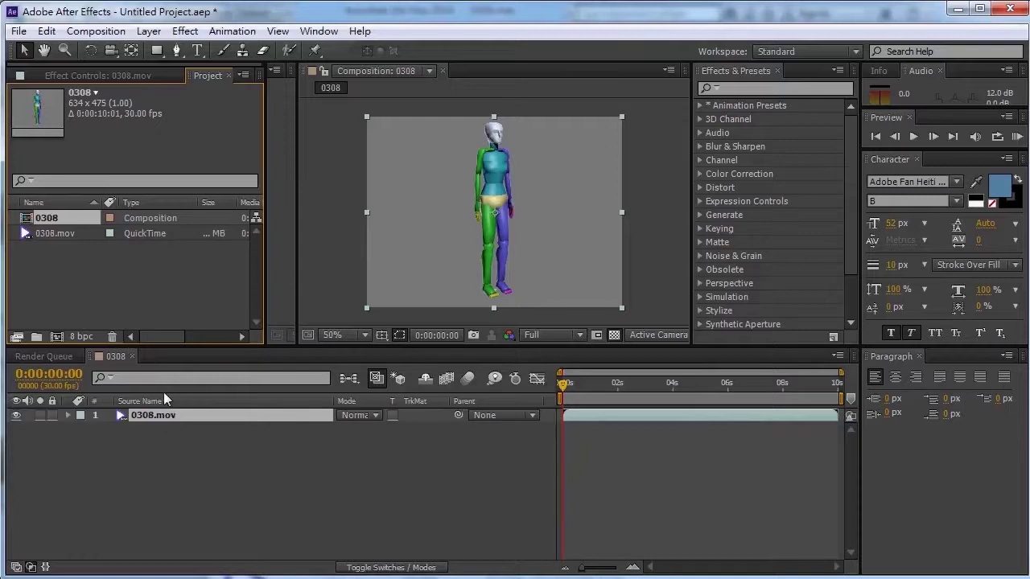
Step: Select the 0308.mov layer and bring up the Composition menu
left_click(169, 465)
left_click(213, 418)
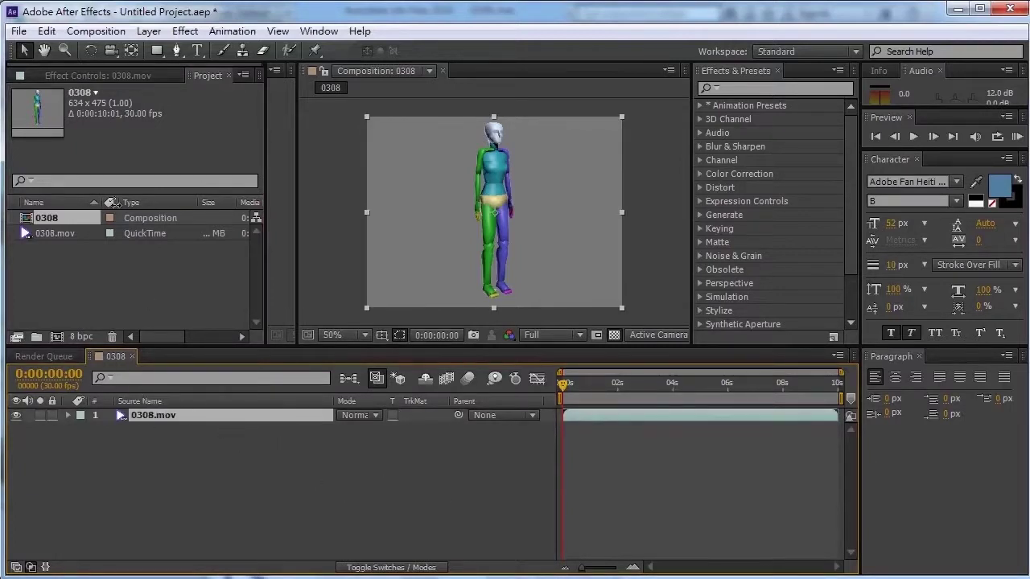
left_click(96, 32)
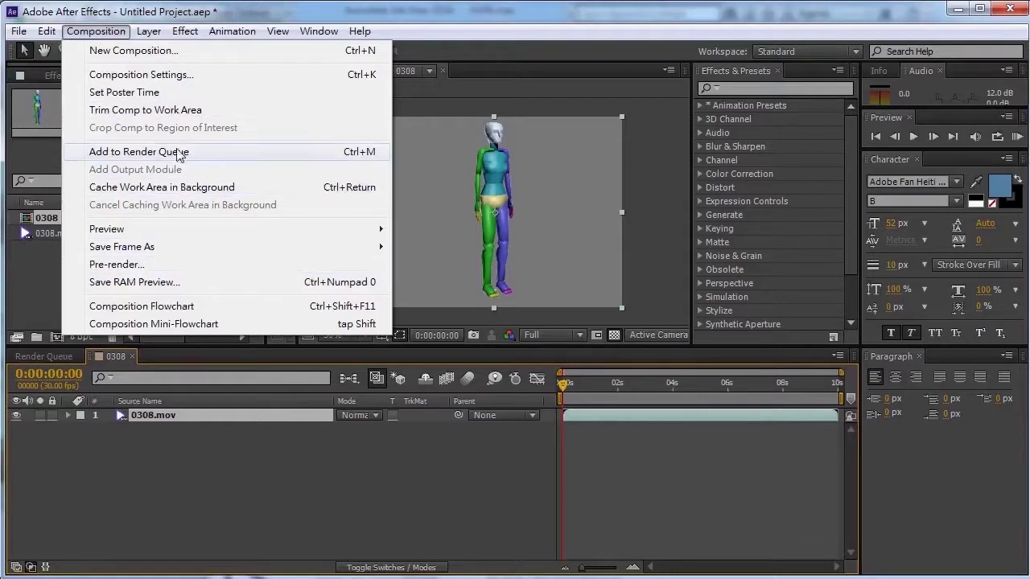
Step: Queue comp 0308 for rendering with an H.264 output module instead of lossless AVI
left_click(363, 152)
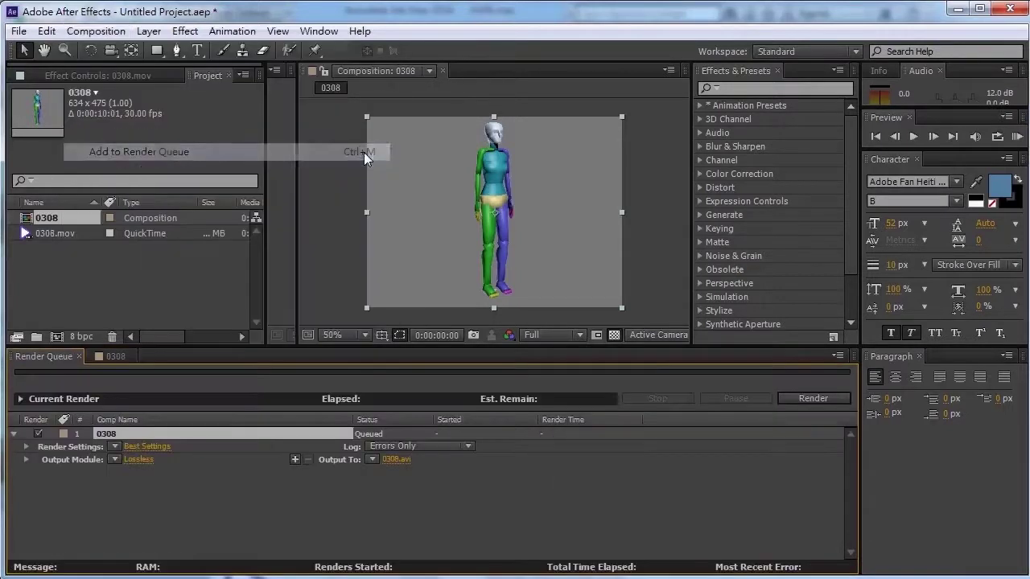
left_click(143, 459)
left_click(673, 111)
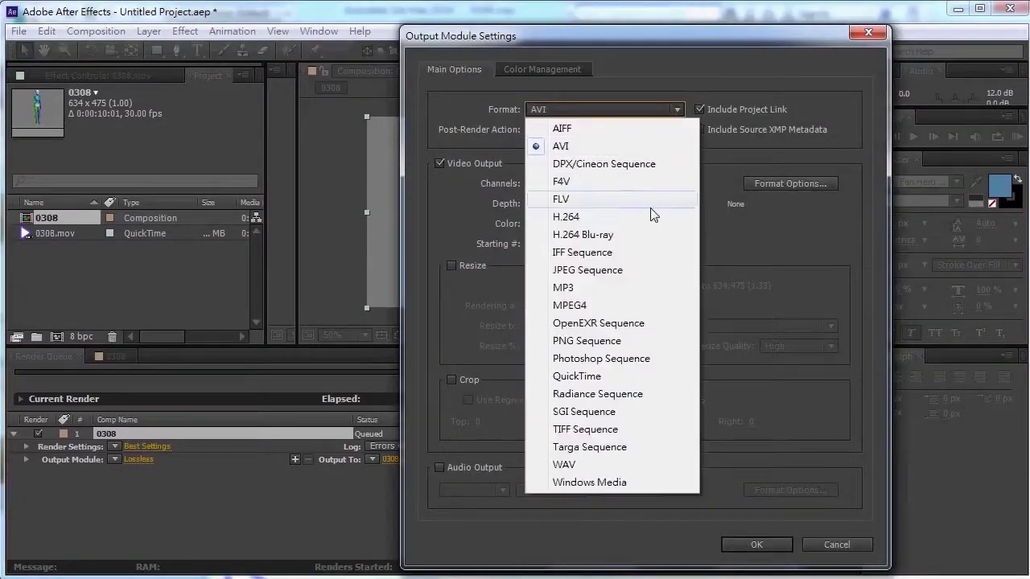
left_click(654, 219)
left_click(779, 180)
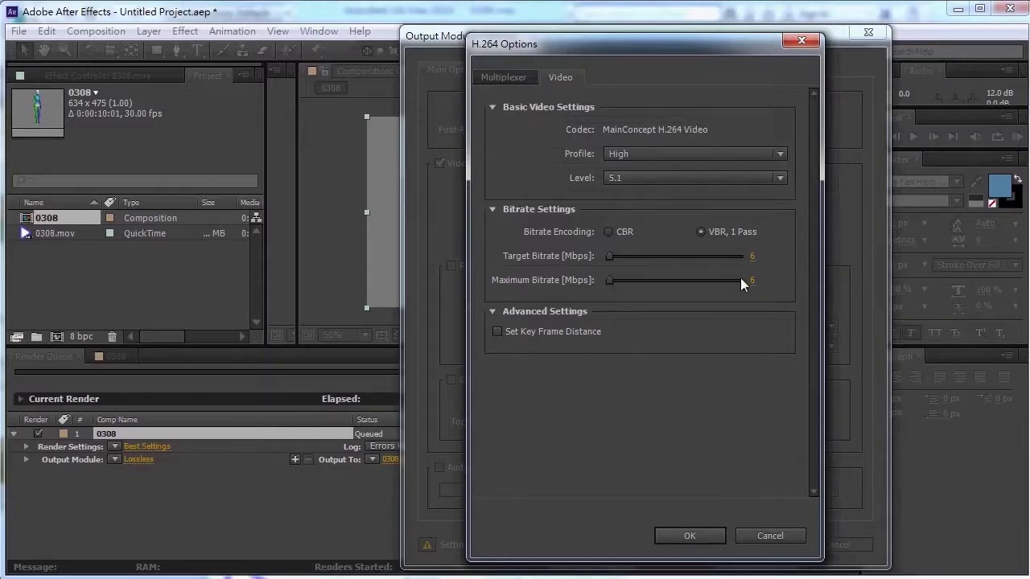
left_click(690, 537)
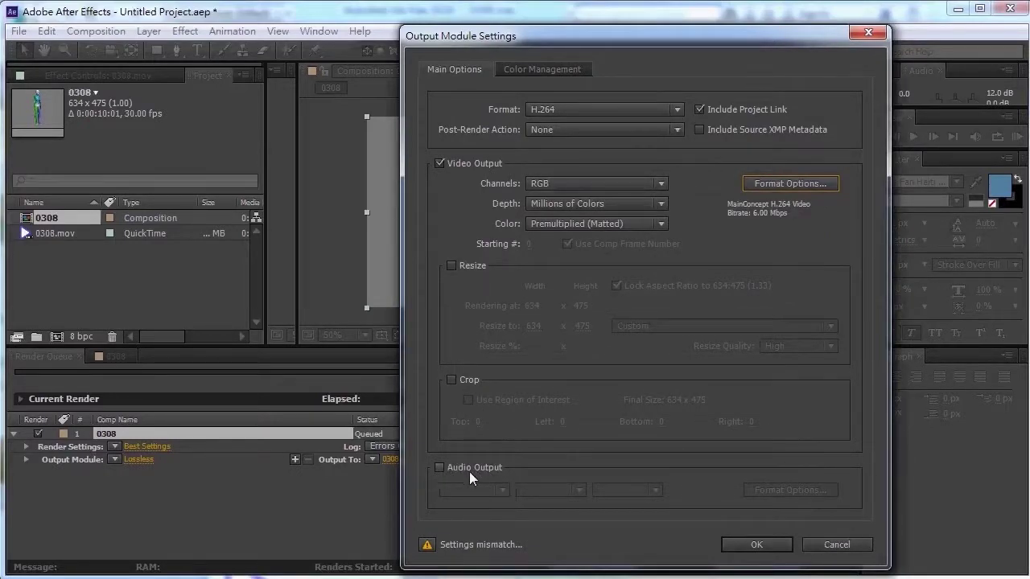
left_click(773, 184)
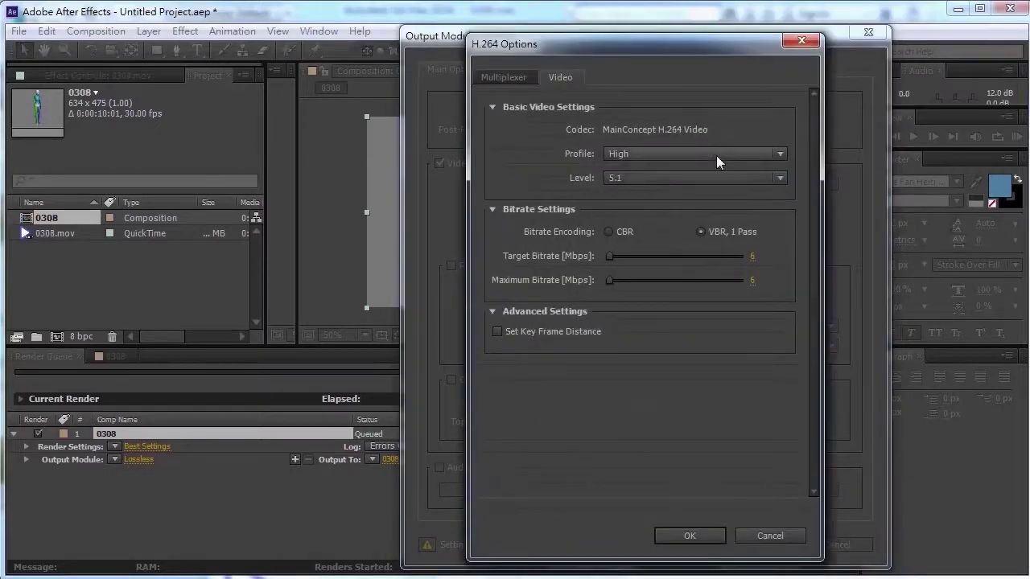
left_click(692, 537)
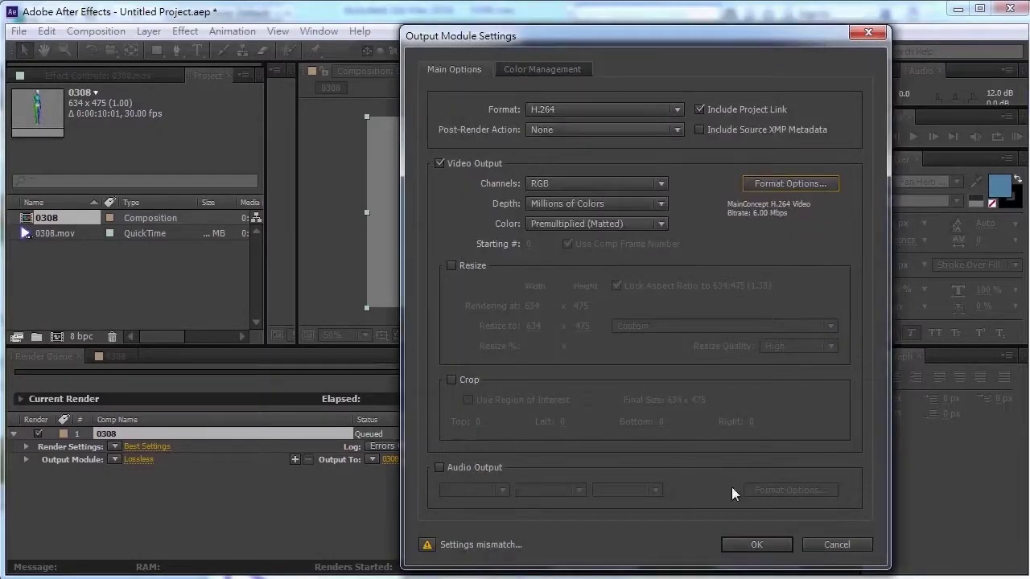
left_click(757, 544)
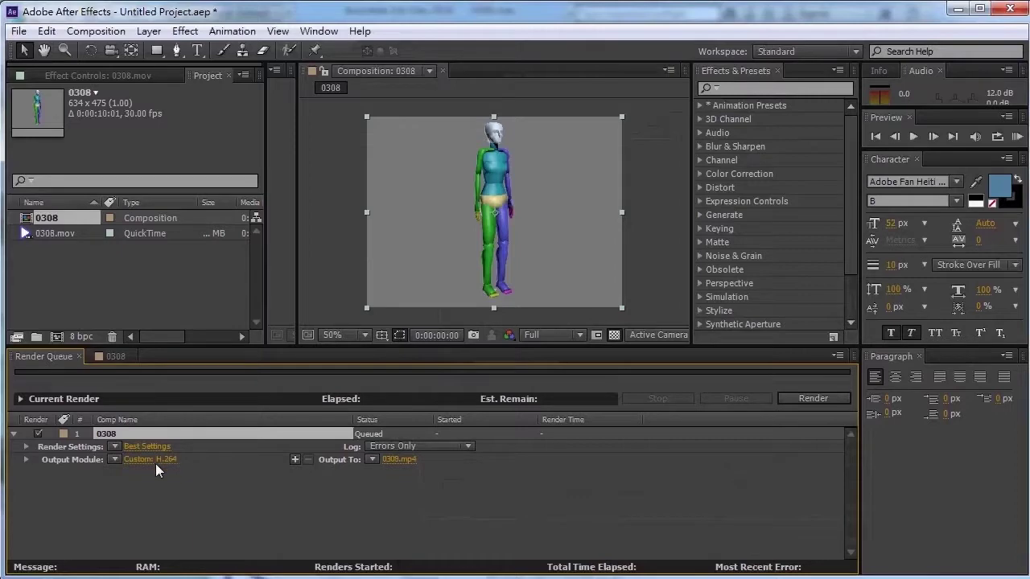
left_click(401, 460)
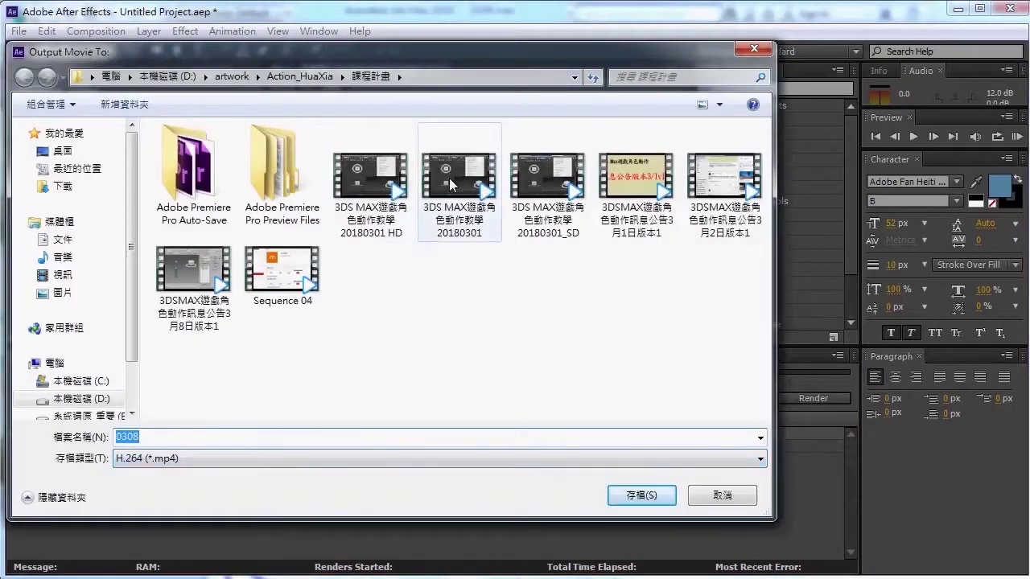
Step: Save output to the 20180308 folder, render 0308.mp4, and open that folder
left_click(299, 76)
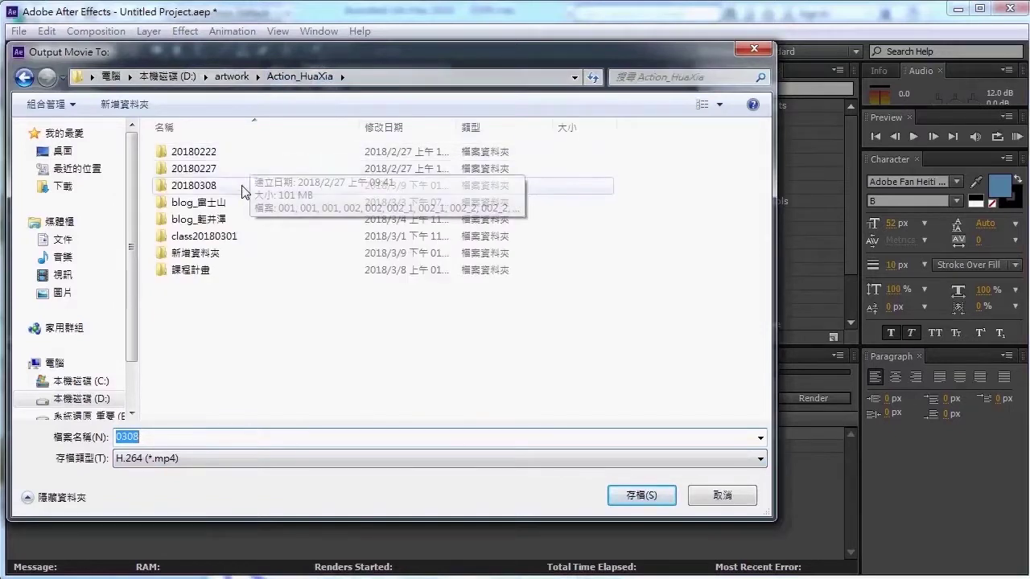
double_click(245, 188)
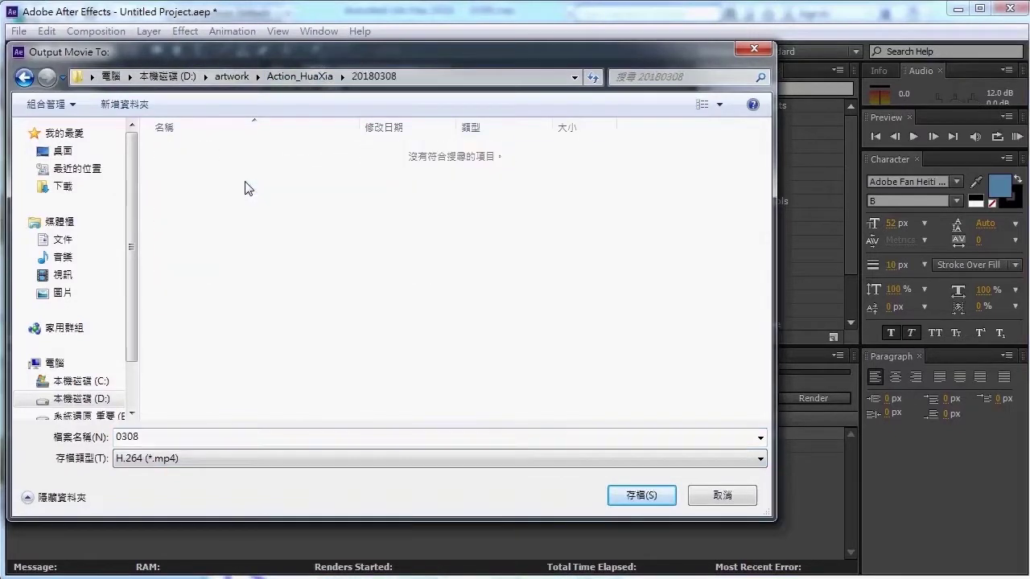
left_click(639, 495)
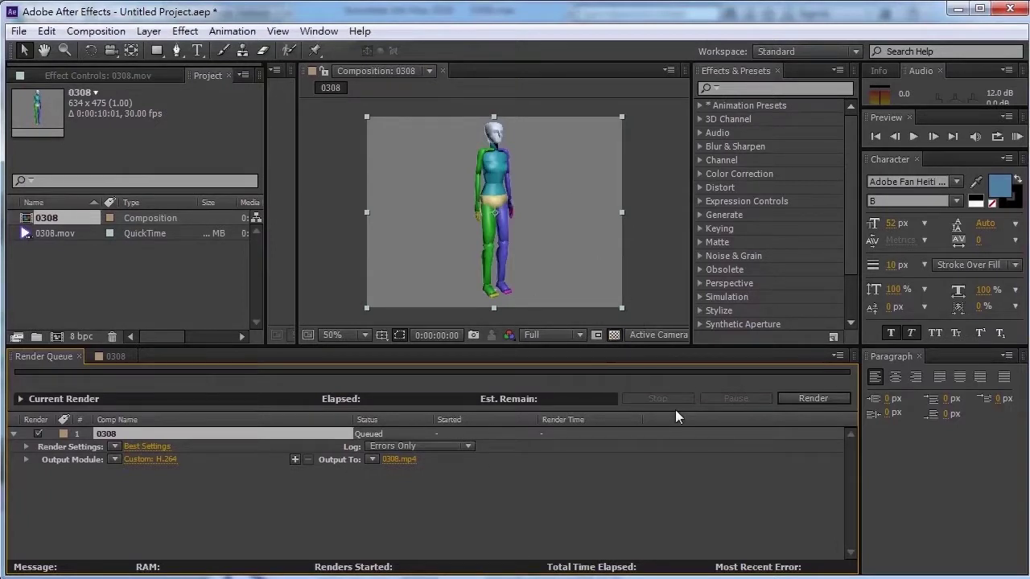
left_click(804, 395)
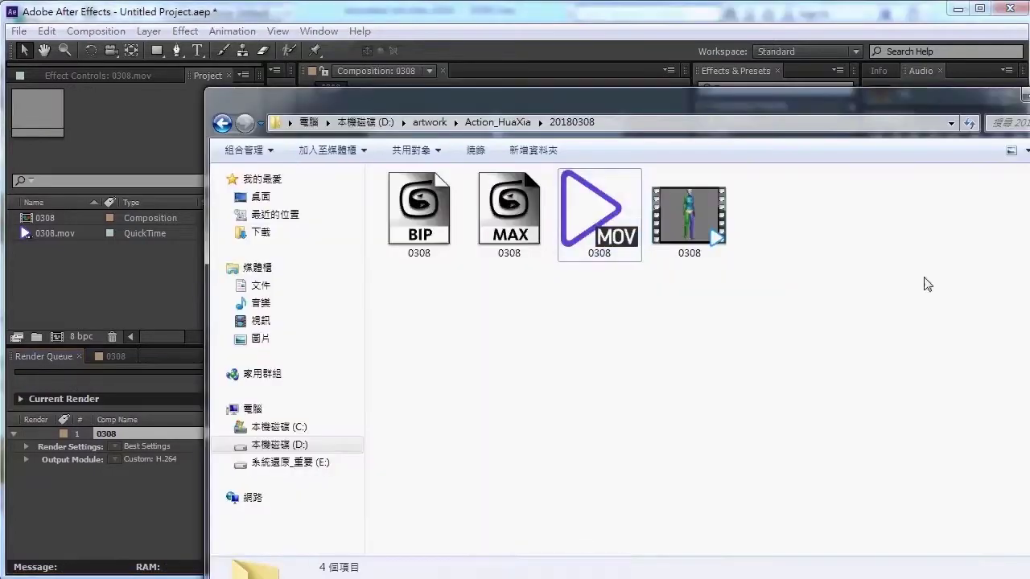
left_click(706, 235)
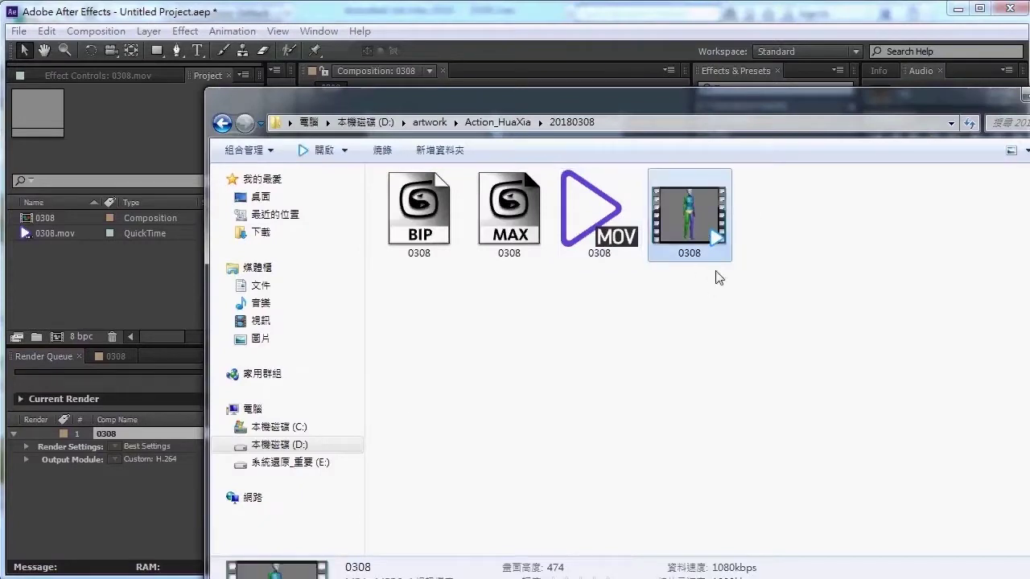
double_click(712, 239)
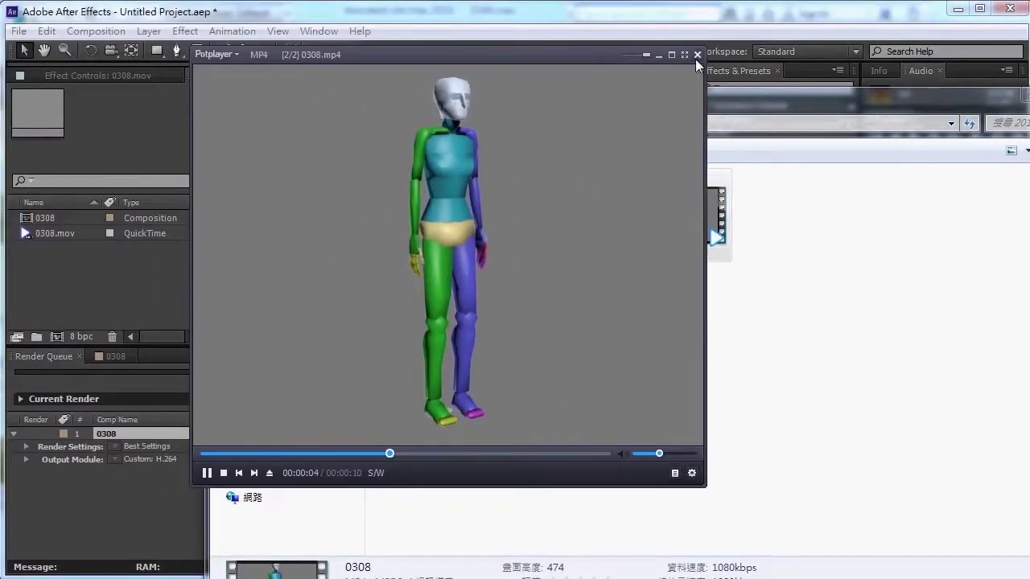
left_click(696, 55)
right_click(699, 232)
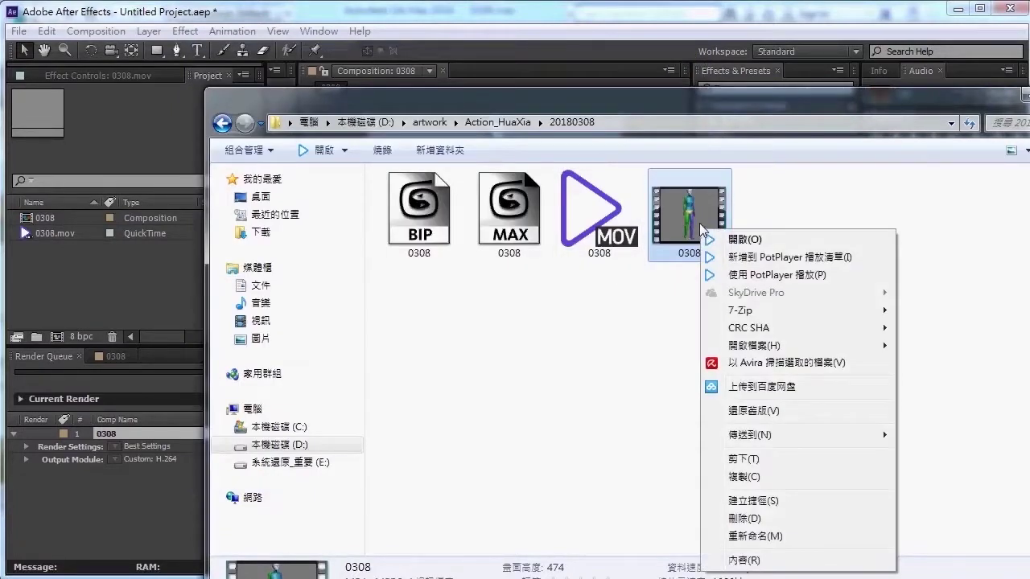
mouse_move(754, 345)
left_click(932, 418)
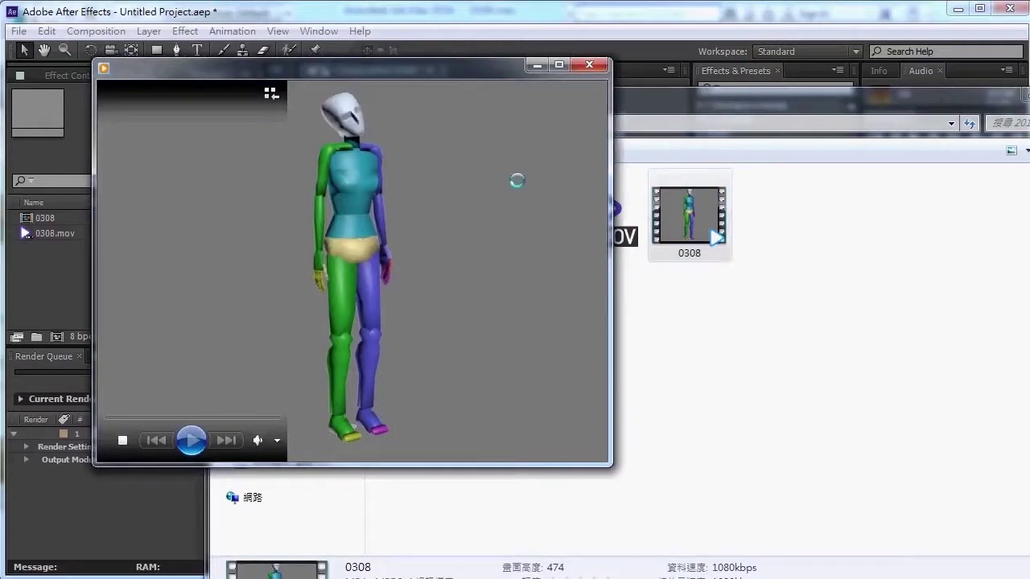
left_click_drag(440, 74, 575, 125)
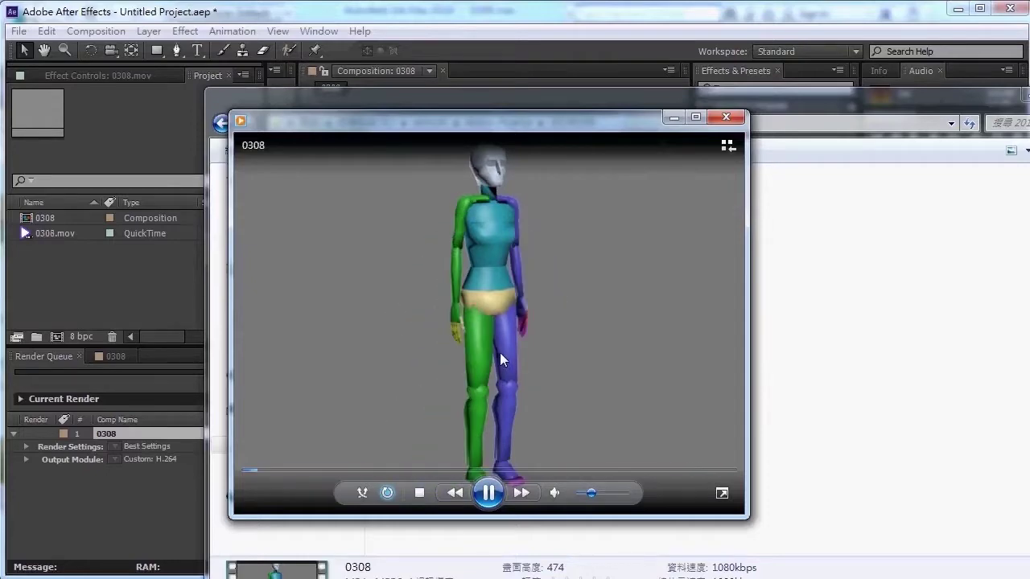
left_click(726, 117)
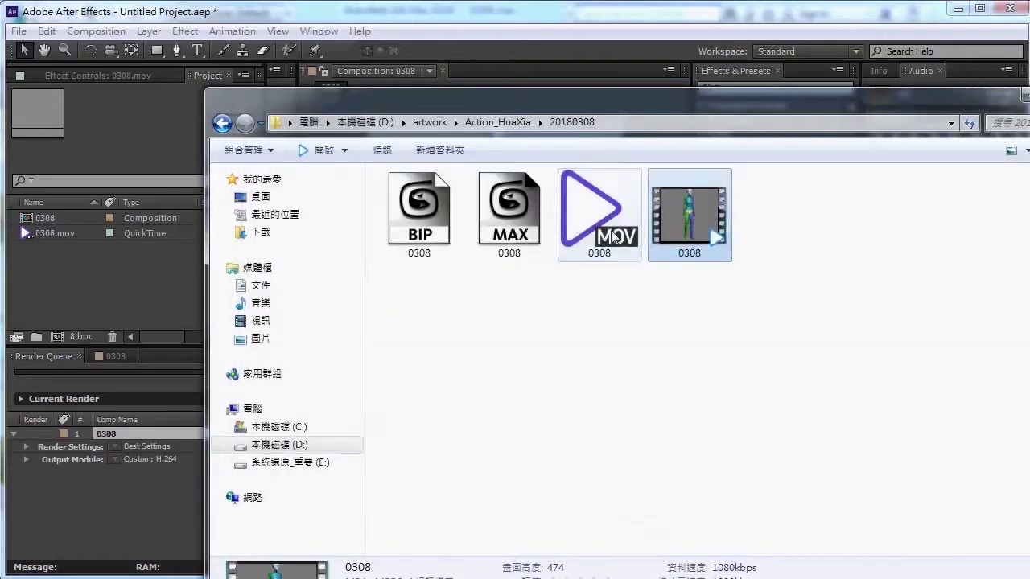
right_click(595, 237)
mouse_move(647, 348)
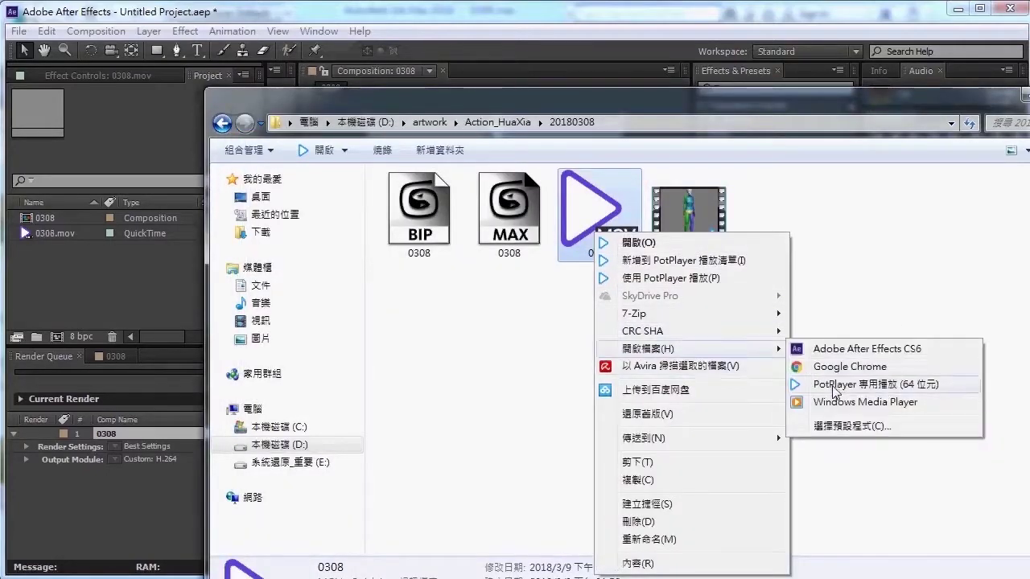
left_click(845, 406)
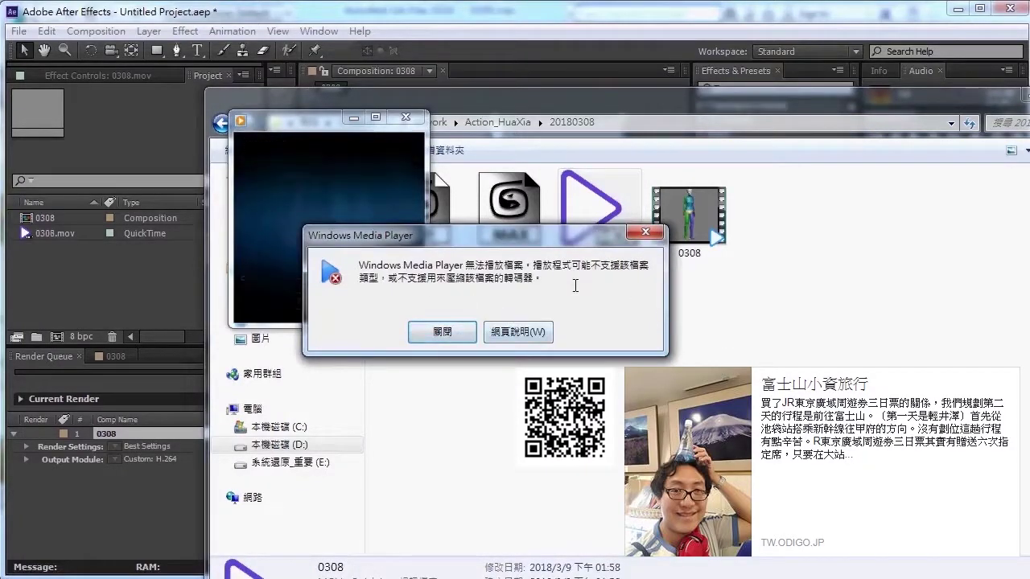
left_click(465, 336)
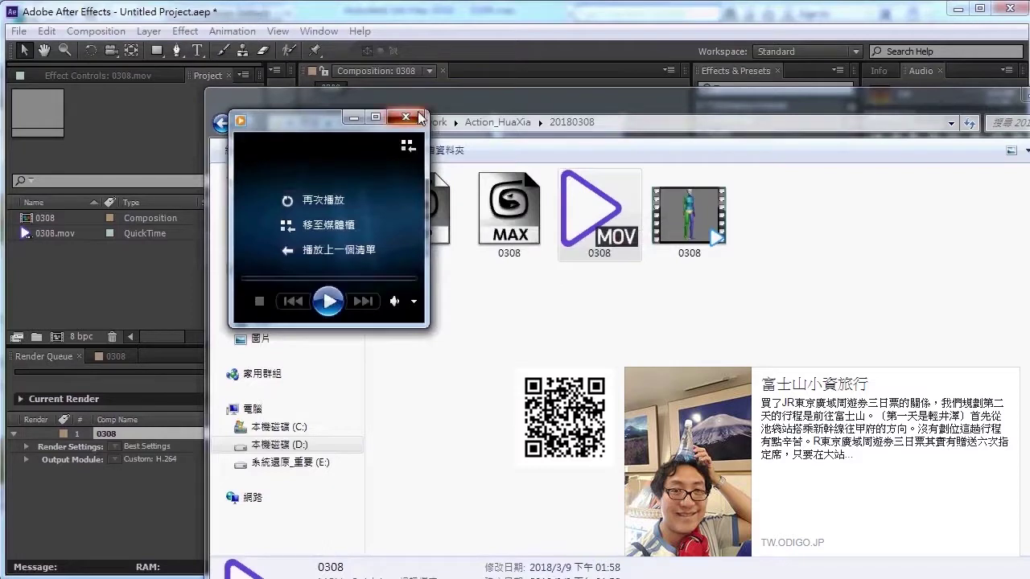
left_click(698, 222)
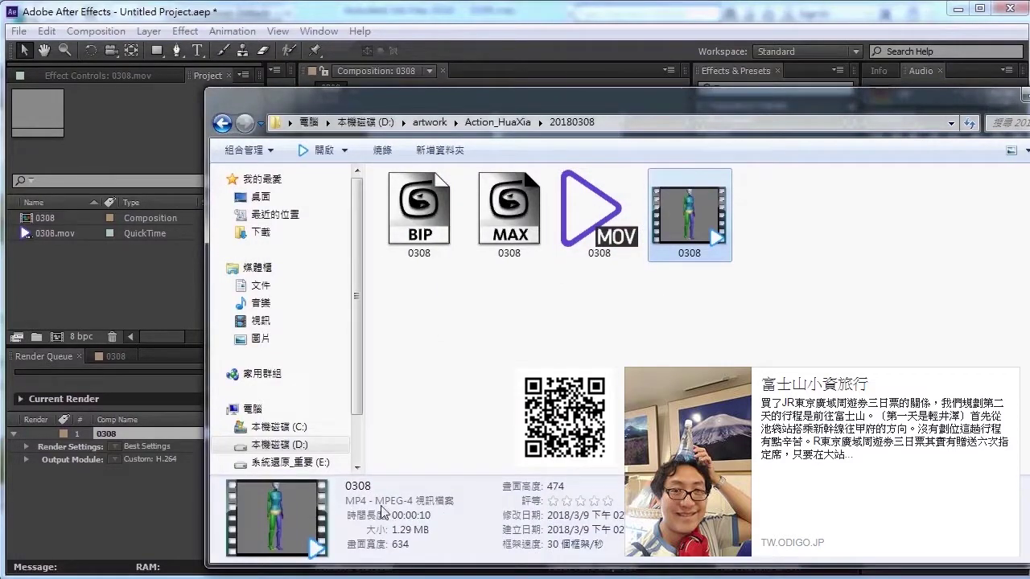
Step: Rename the BIP file by adding the ID-and-name prefix before 0308
left_click(418, 210)
key("F2")
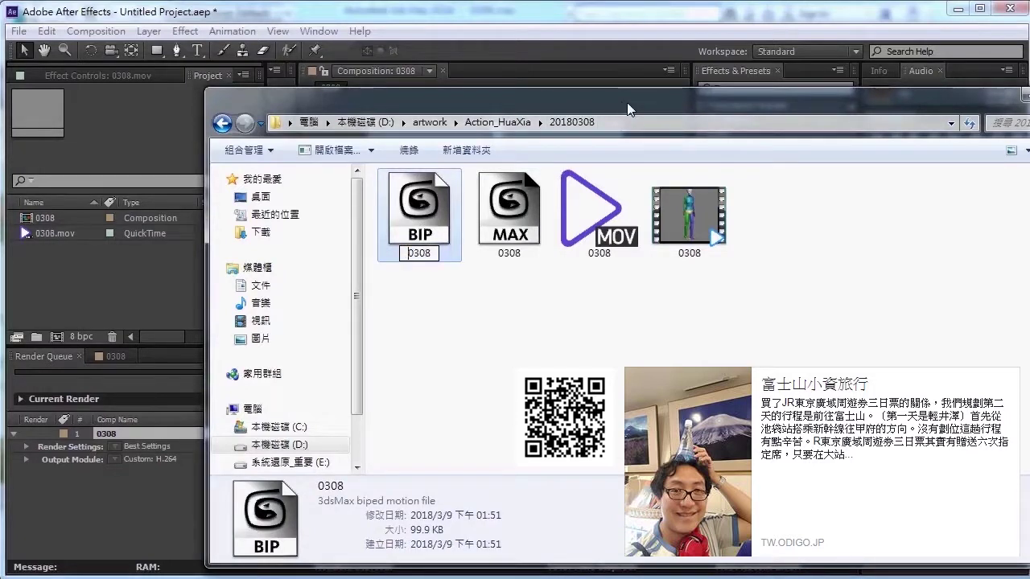
type("488888888")
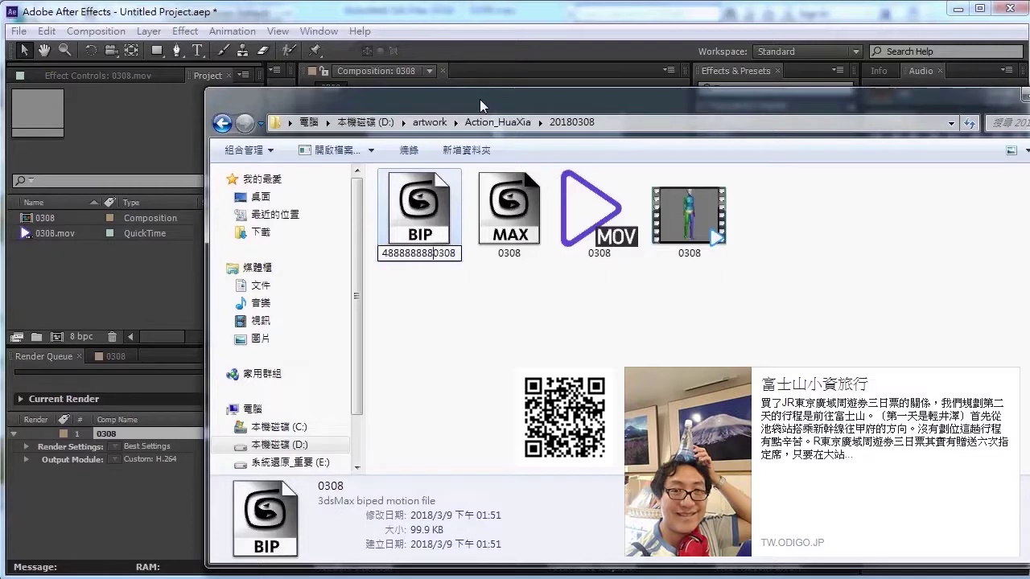
type("舞加")
key("Return")
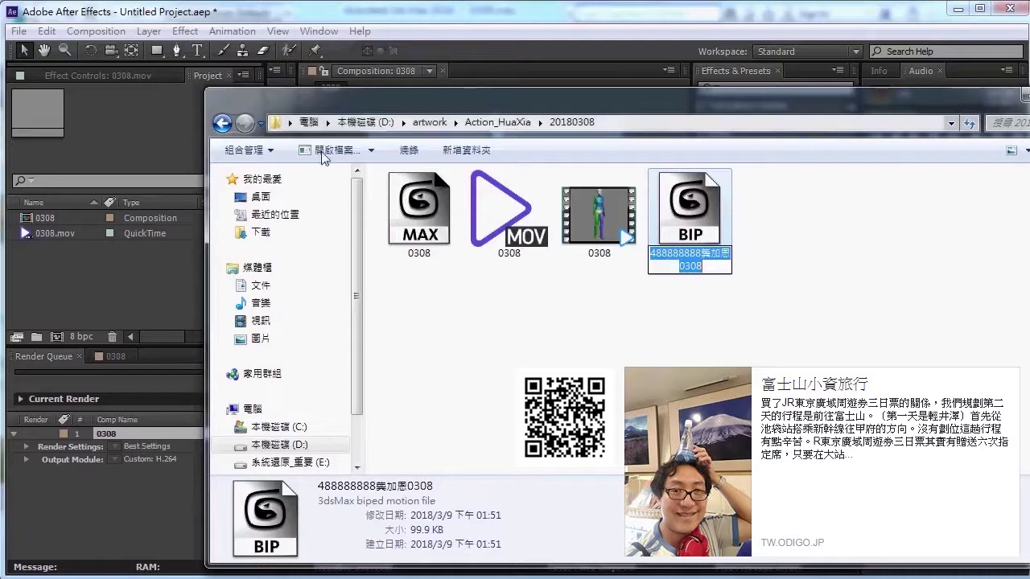
Step: Paste the same prefix into the MAX and MP4 file names
left_click(418, 209)
key("F2")
key("ctrl+v")
key("Return")
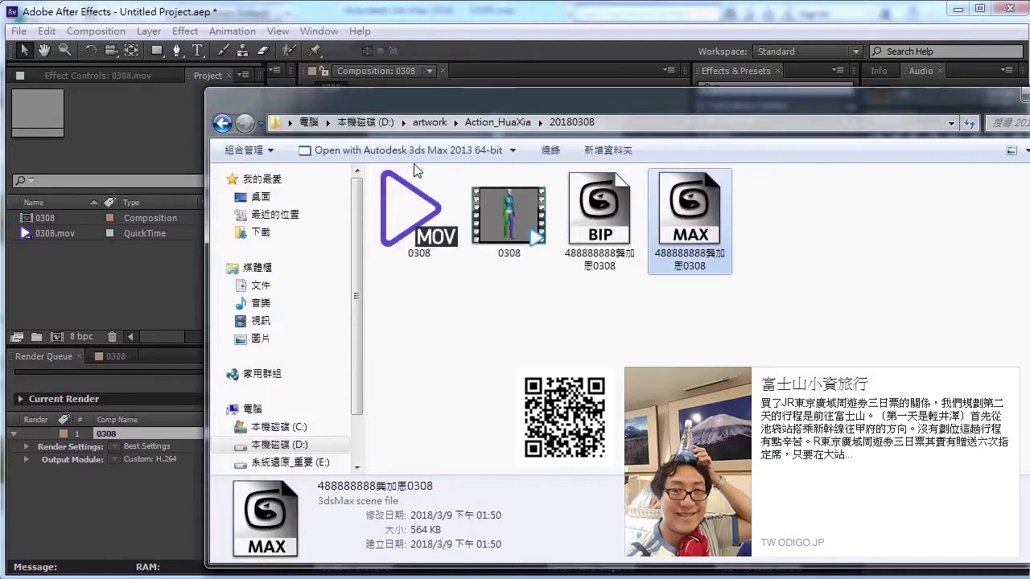
left_click(514, 213)
key("F2")
key("ctrl+v")
key("Return")
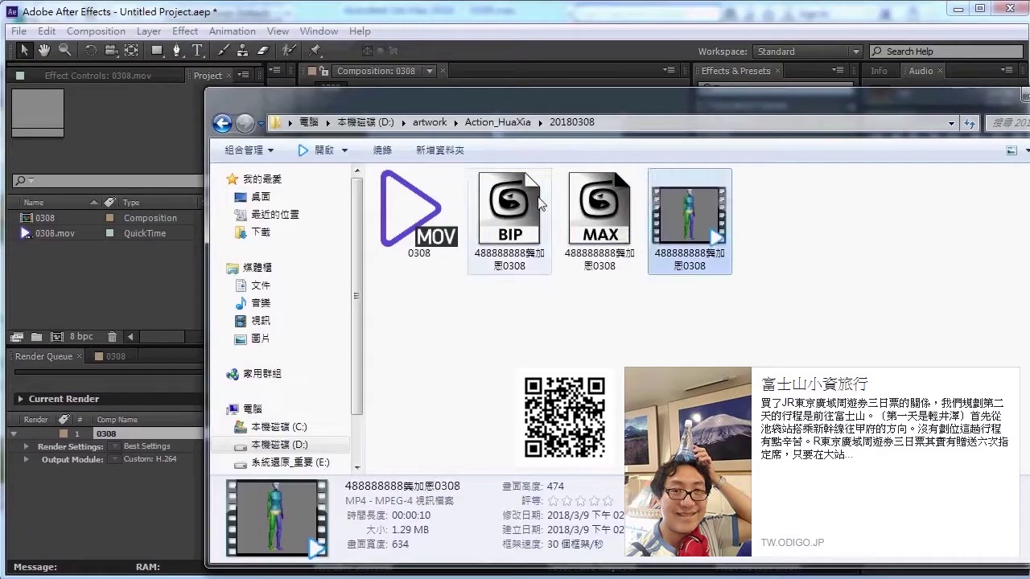
Step: Select the three renamed BIP, MAX and MP4 files together
left_click(509, 308)
left_click(523, 221)
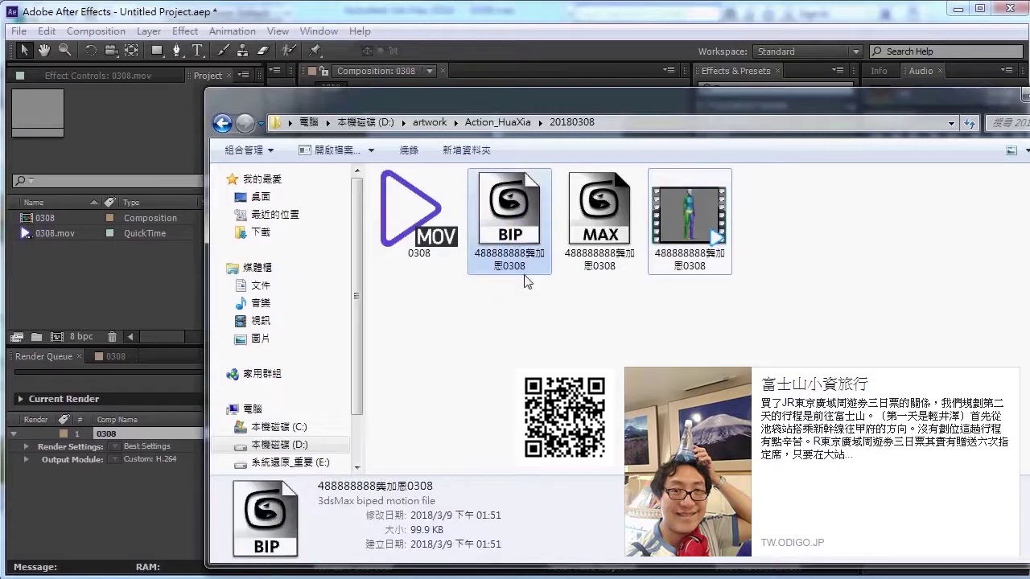
left_click(597, 241)
left_click(703, 226)
mouse_move(775, 334)
left_mouse_down()
mouse_move(571, 214)
mouse_move(514, 208)
left_mouse_up()
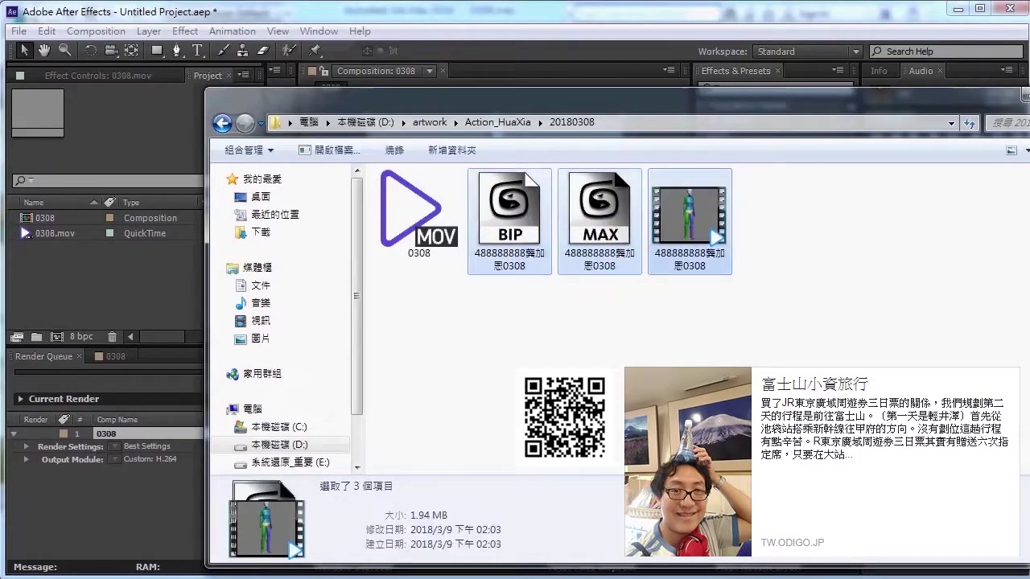